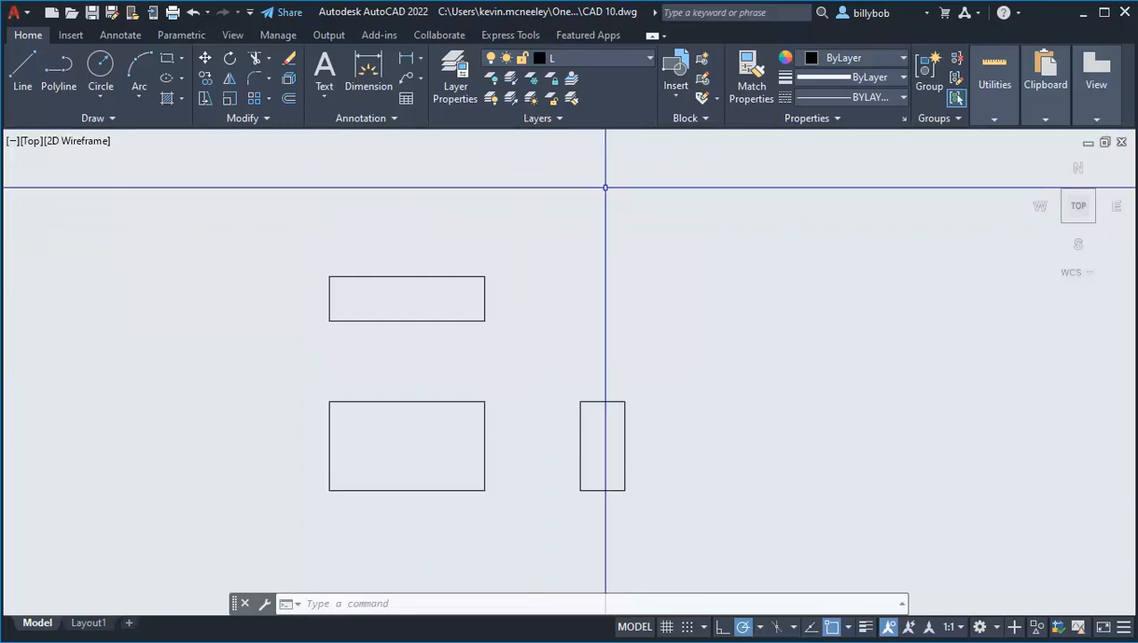
Switch the current layer to Construction and back to L.
{"action": "left_click", "coordinate": [590, 60]}
{"action": "left_click", "coordinate": [553, 238]}
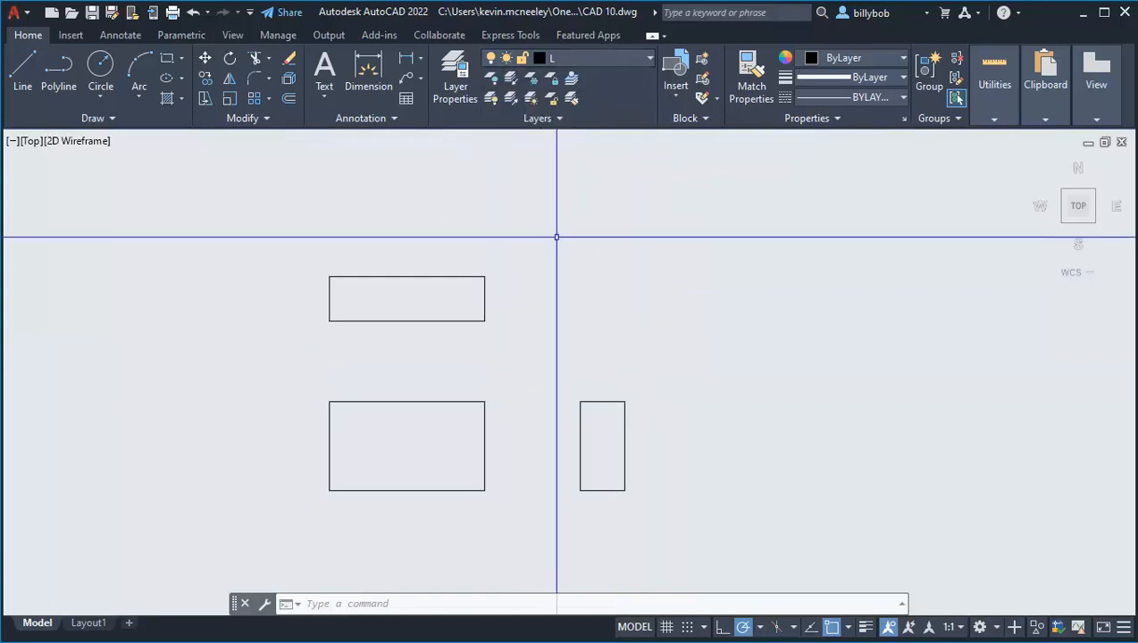
{"action": "left_click", "coordinate": [611, 56]}
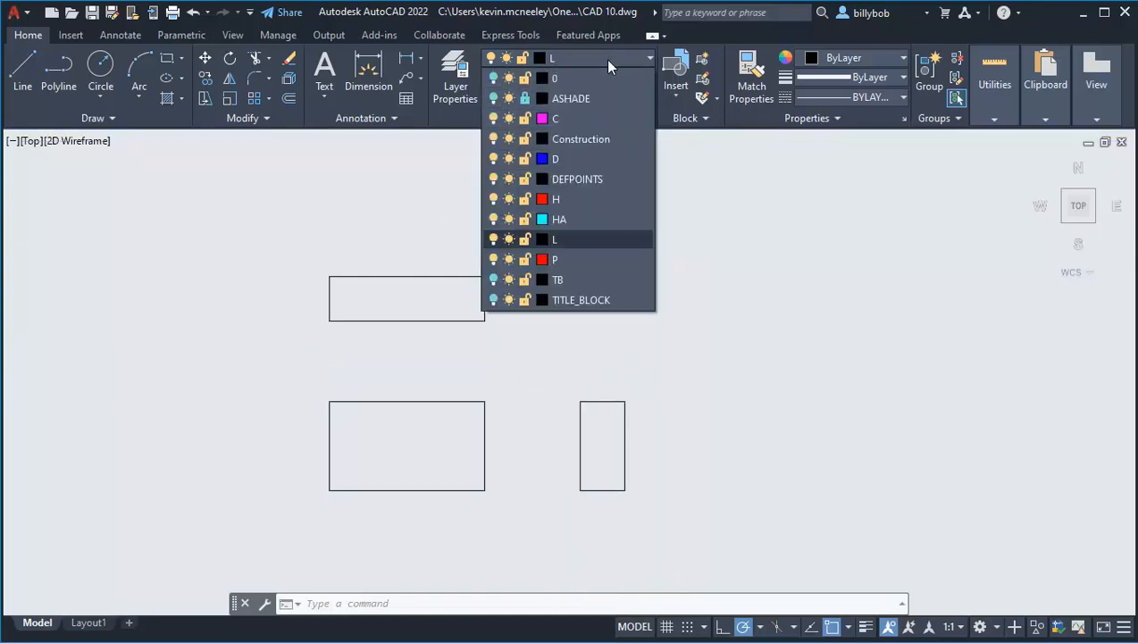
{"action": "left_click", "coordinate": [597, 139]}
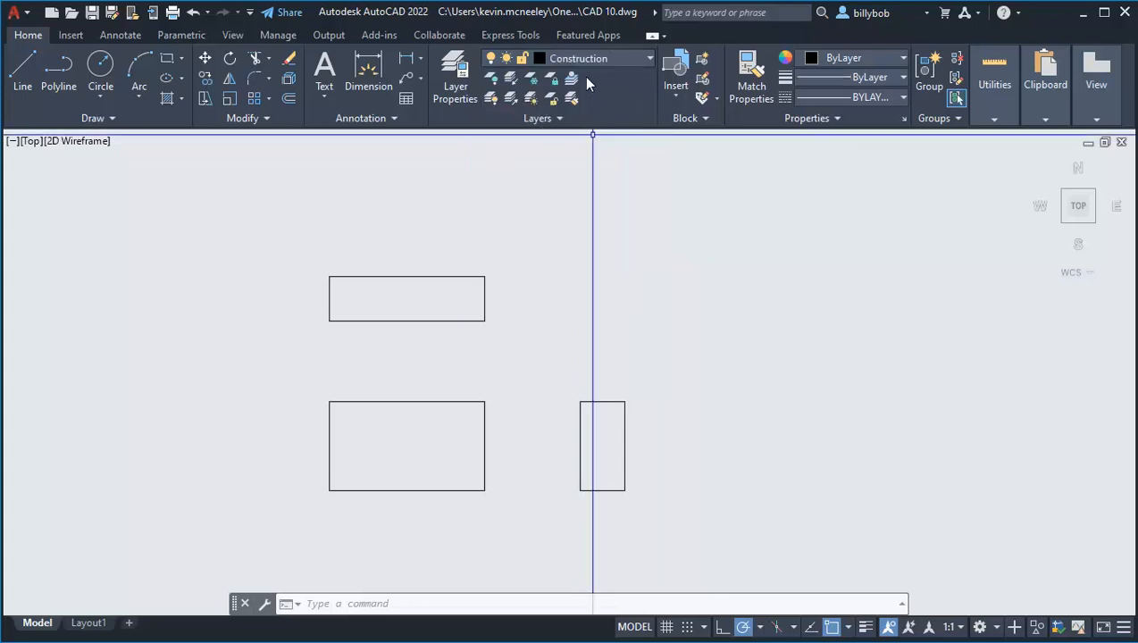
{"action": "left_click", "coordinate": [644, 58]}
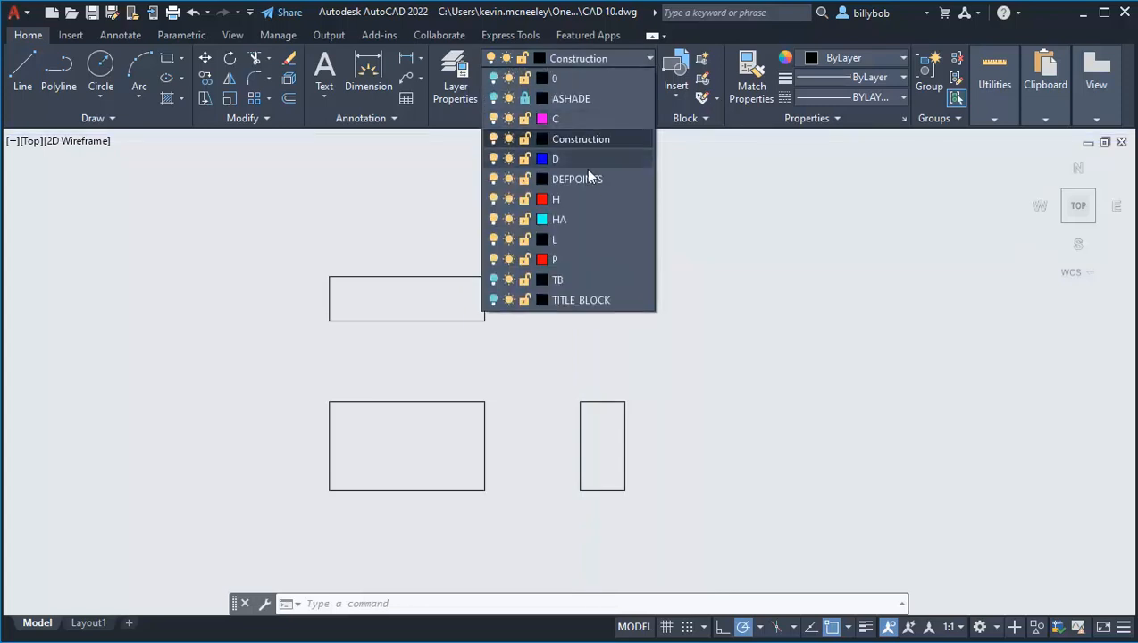
{"action": "left_click", "coordinate": [551, 240]}
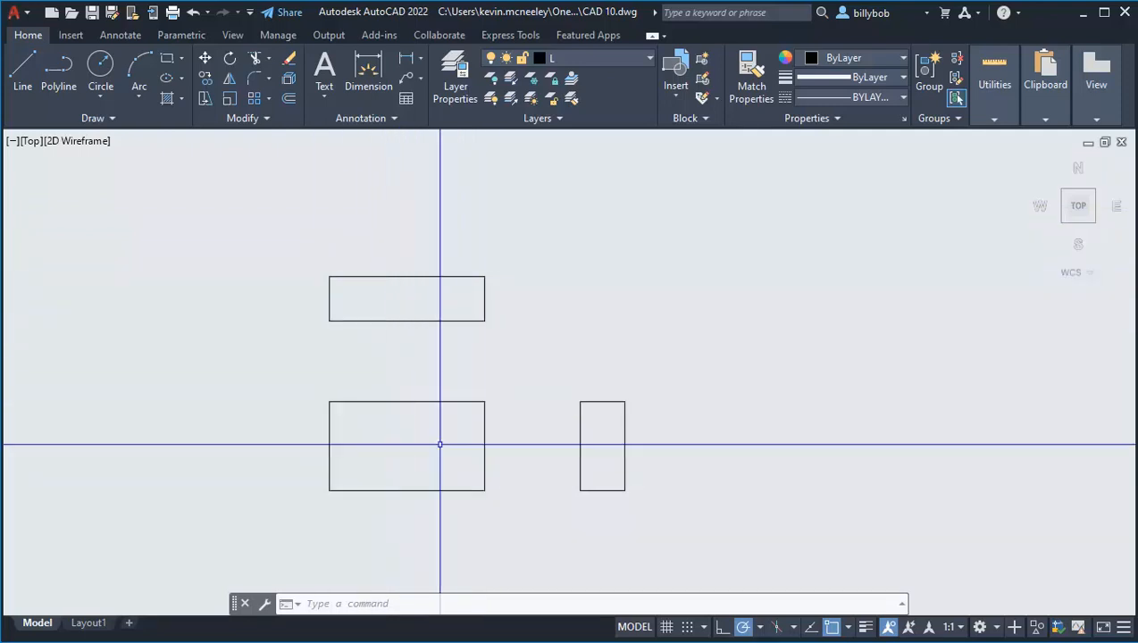
Explode the rectangles of all three views into separate lines.
{"action": "middle_click_drag", "start_coordinate": [551, 469], "coordinate": [579, 455]}
{"action": "scroll", "coordinate": [579, 455], "scroll_direction": "up", "scroll_amount": 2}
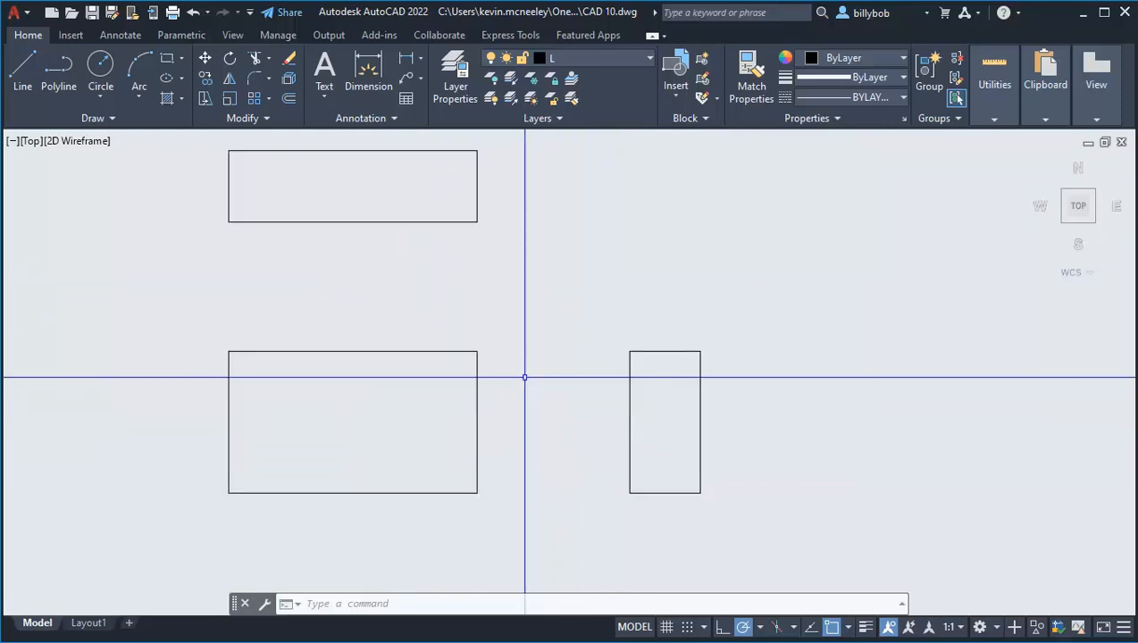
{"action": "type", "text": "x"}
{"action": "key", "text": "Return"}
{"action": "scroll", "coordinate": [442, 345], "scroll_direction": "up", "scroll_amount": 1}
{"action": "scroll", "coordinate": [442, 344], "scroll_direction": "down", "scroll_amount": 2}
{"action": "left_click", "coordinate": [668, 480]}
{"action": "left_click", "coordinate": [264, 191]}
{"action": "key", "text": "Return"}
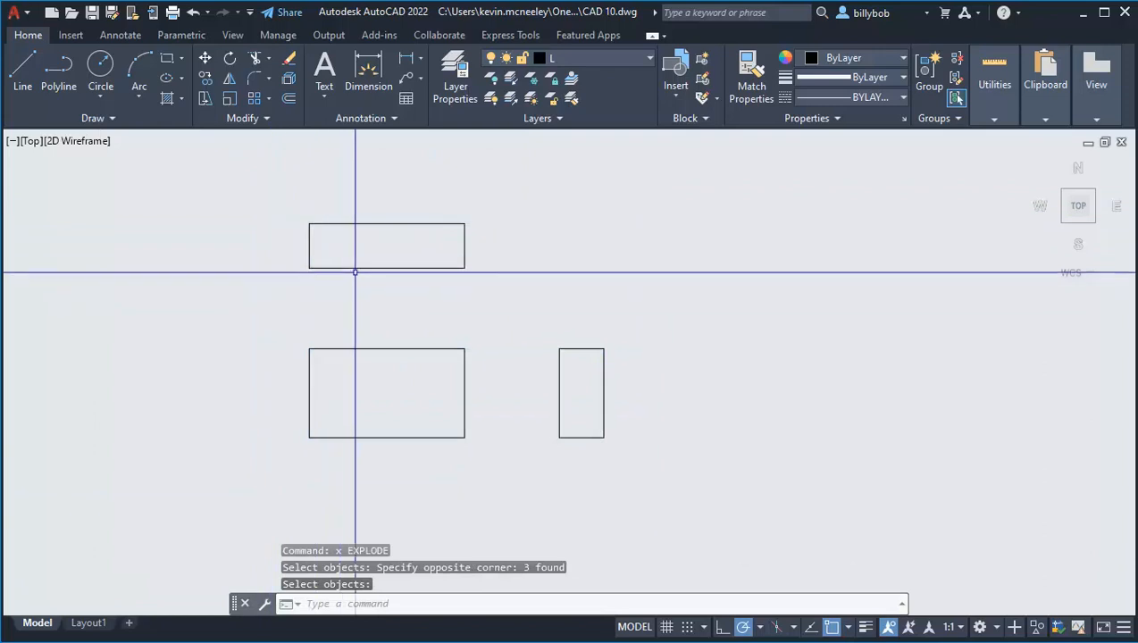
Offset the left and right edges of the top view inward by 1.
{"action": "middle_click_drag", "start_coordinate": [410, 413], "coordinate": [434, 423]}
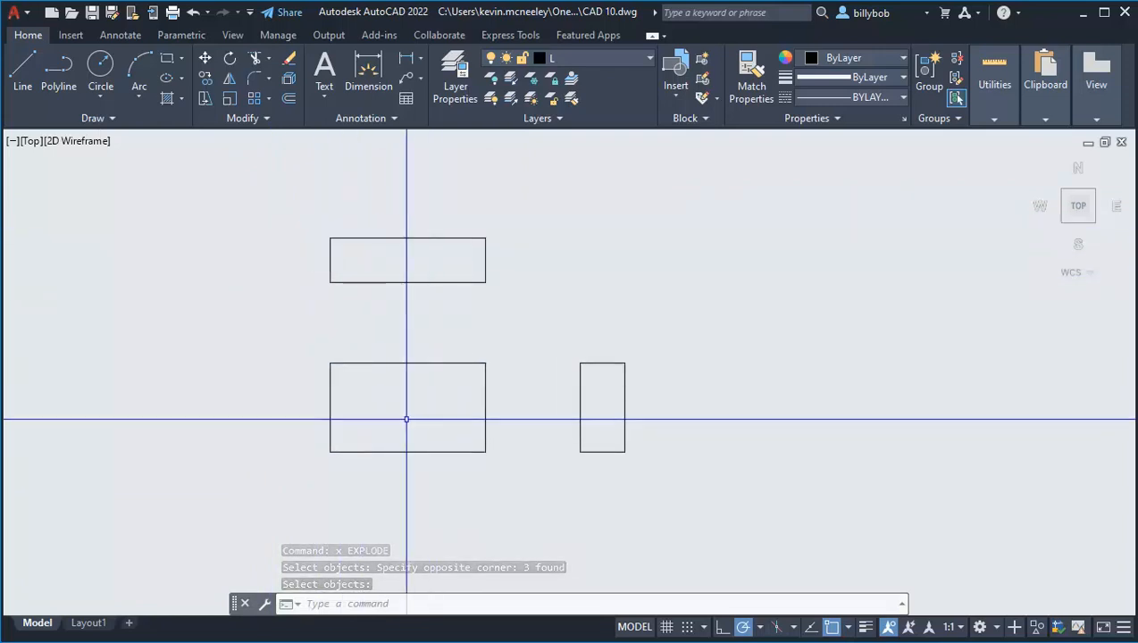
{"action": "left_click", "coordinate": [288, 95]}
{"action": "type", "text": "1"}
{"action": "key", "text": "Return"}
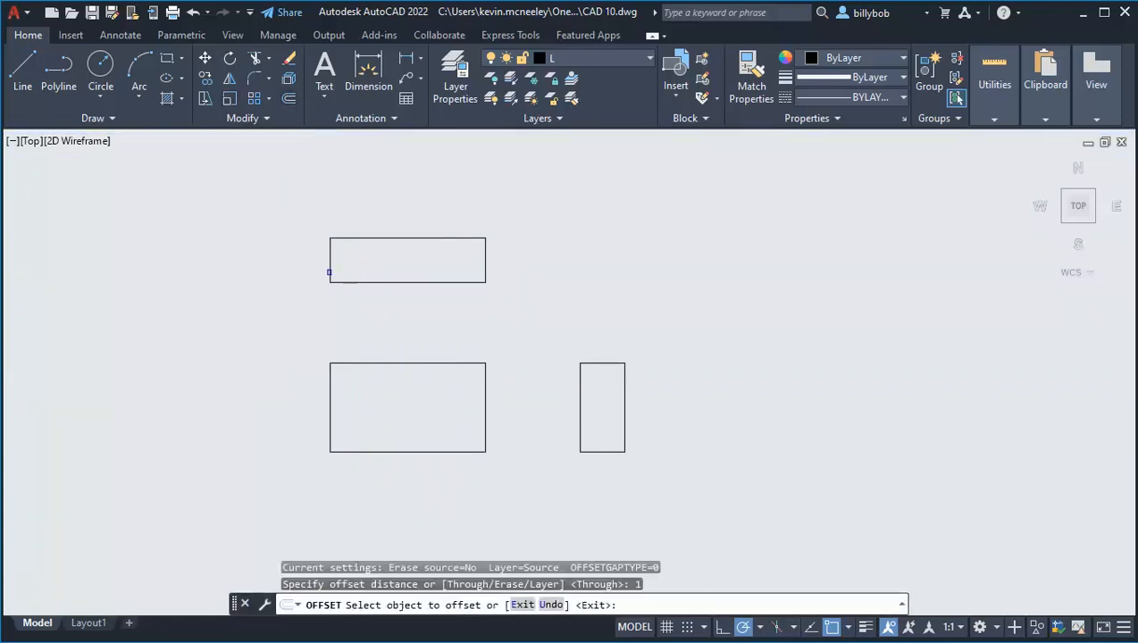
{"action": "left_click", "coordinate": [330, 271]}
{"action": "left_click", "coordinate": [357, 267]}
{"action": "left_click", "coordinate": [480, 272]}
{"action": "left_click", "coordinate": [427, 271]}
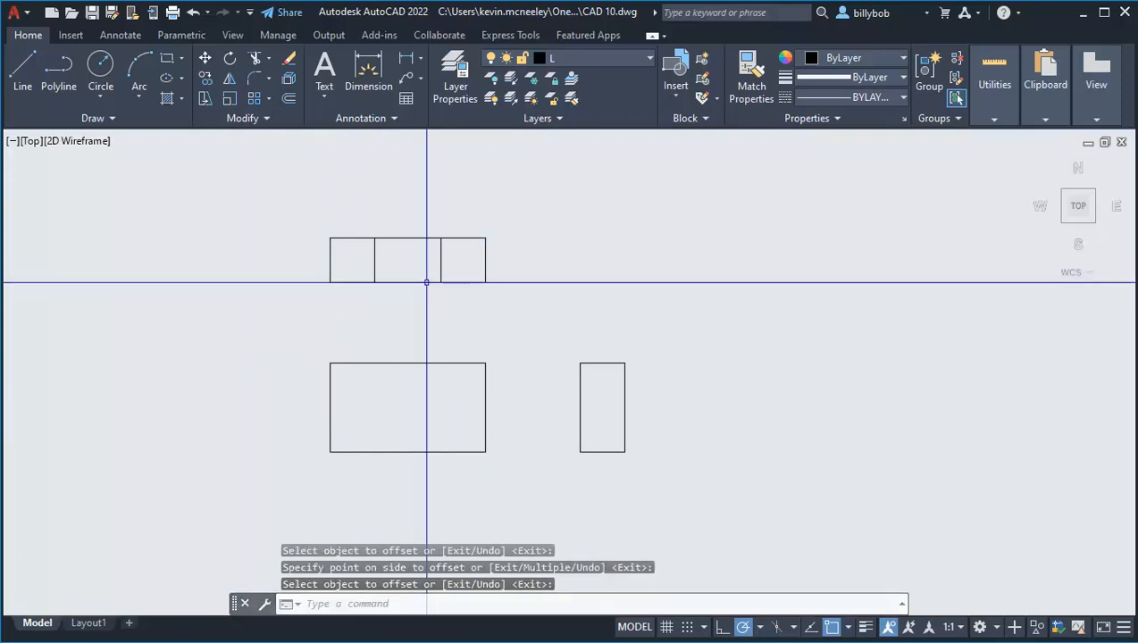
{"action": "key", "text": "Return"}
Offset the top view's upper edge downward by .625.
{"action": "key", "text": "Return"}
{"action": "type", "text": "."}
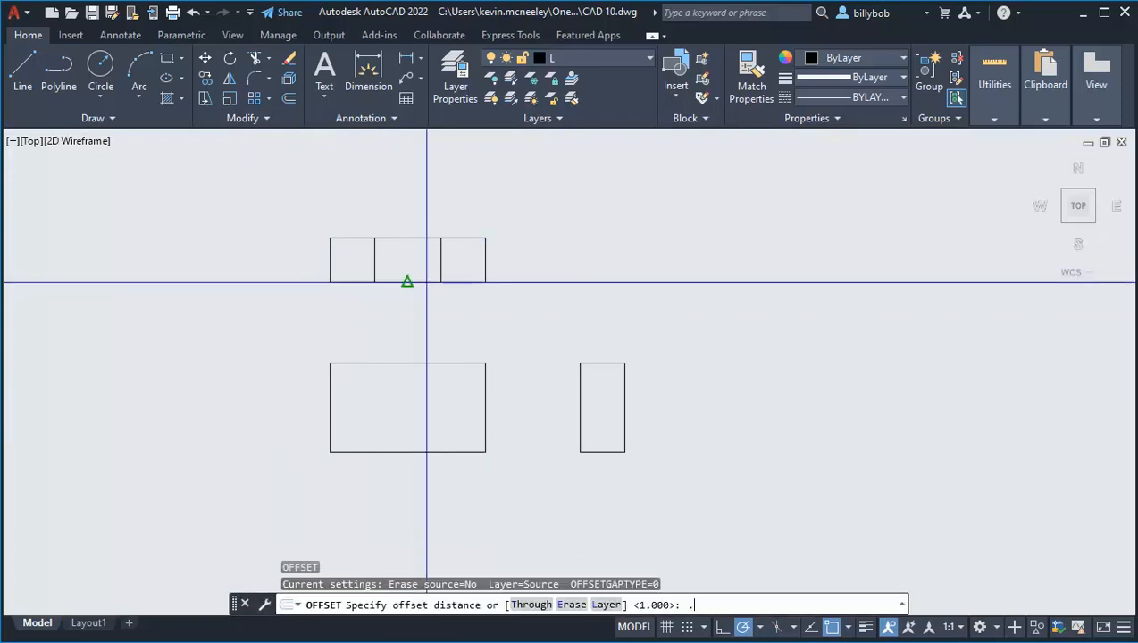
{"action": "type", "text": "62"}
{"action": "key", "text": "Return"}
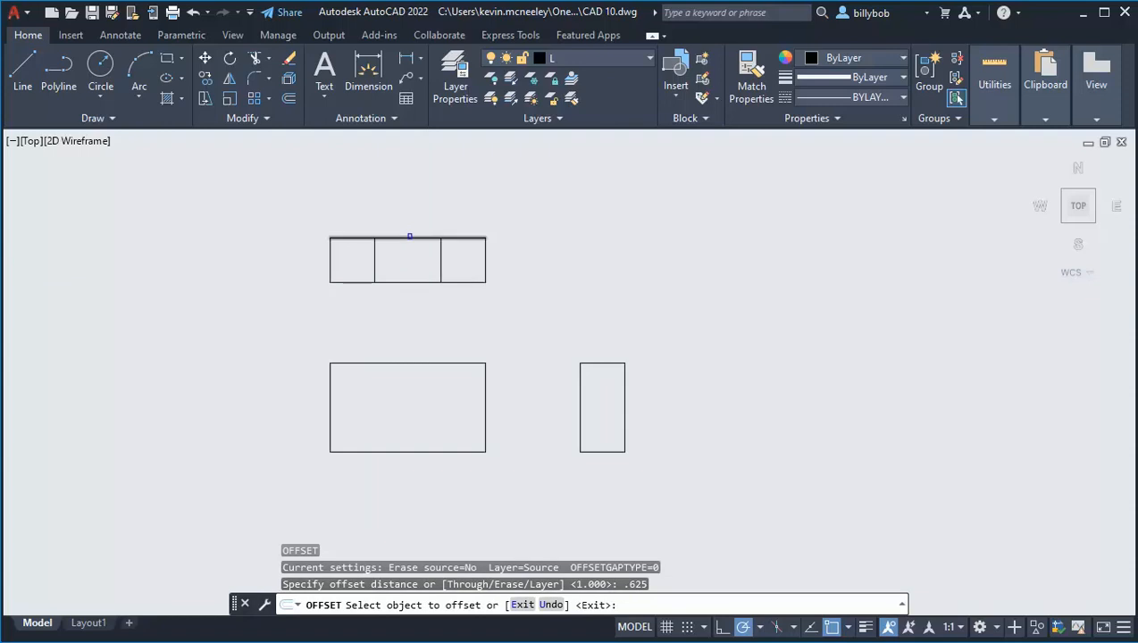
{"action": "left_click", "coordinate": [409, 239]}
{"action": "left_click", "coordinate": [331, 386]}
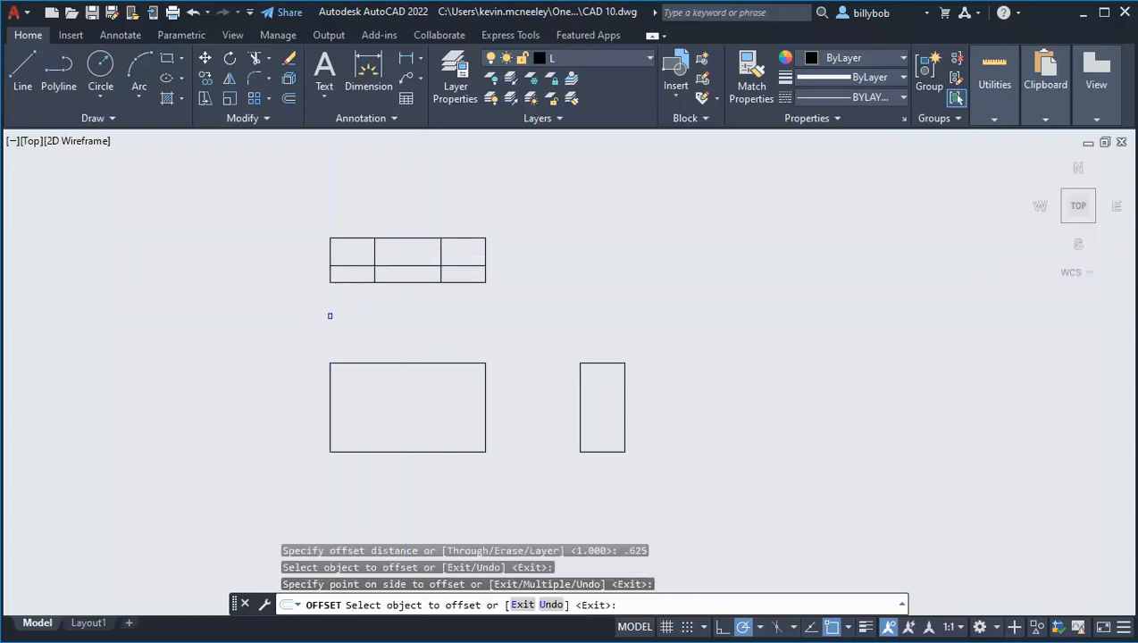
{"action": "key", "text": "Return"}
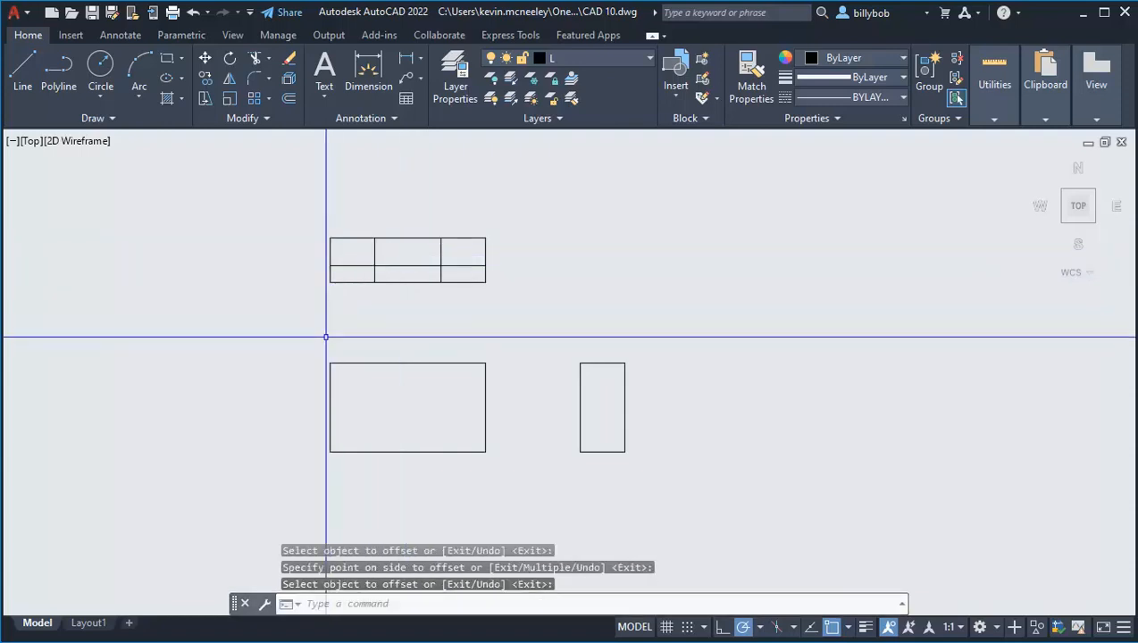
Trim the top view's offset lines and lower edge to leave a rectangular notch open at the bottom.
{"action": "left_click", "coordinate": [256, 58]}
{"action": "left_click", "coordinate": [390, 282]}
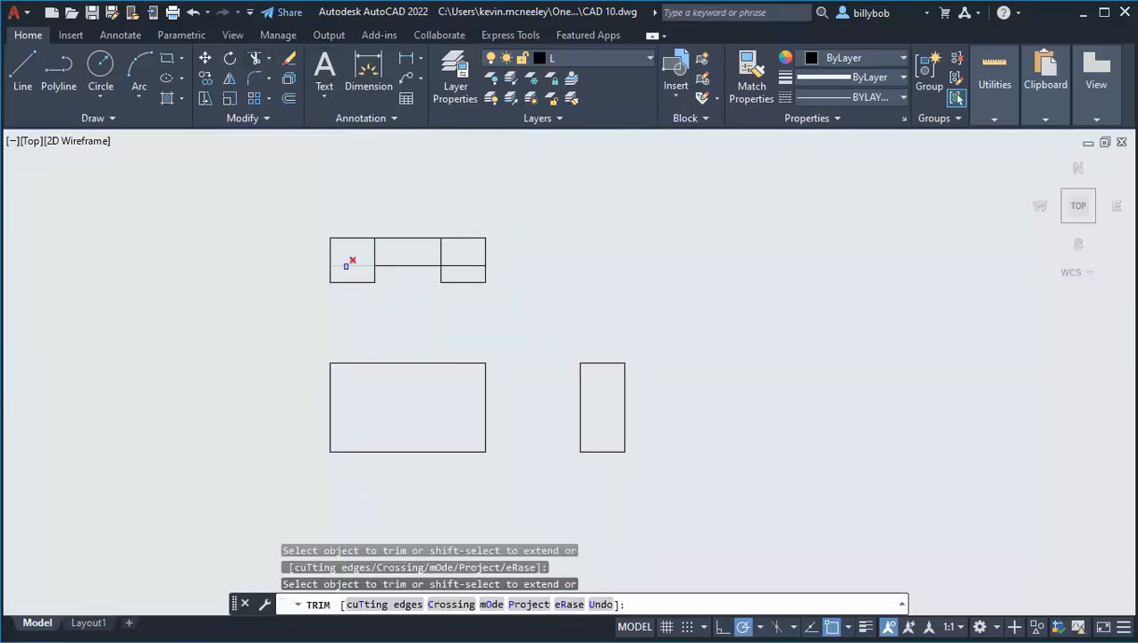
{"action": "left_click", "coordinate": [345, 265]}
{"action": "left_click_drag", "start_coordinate": [380, 252], "coordinate": [367, 254]}
{"action": "left_click", "coordinate": [441, 247]}
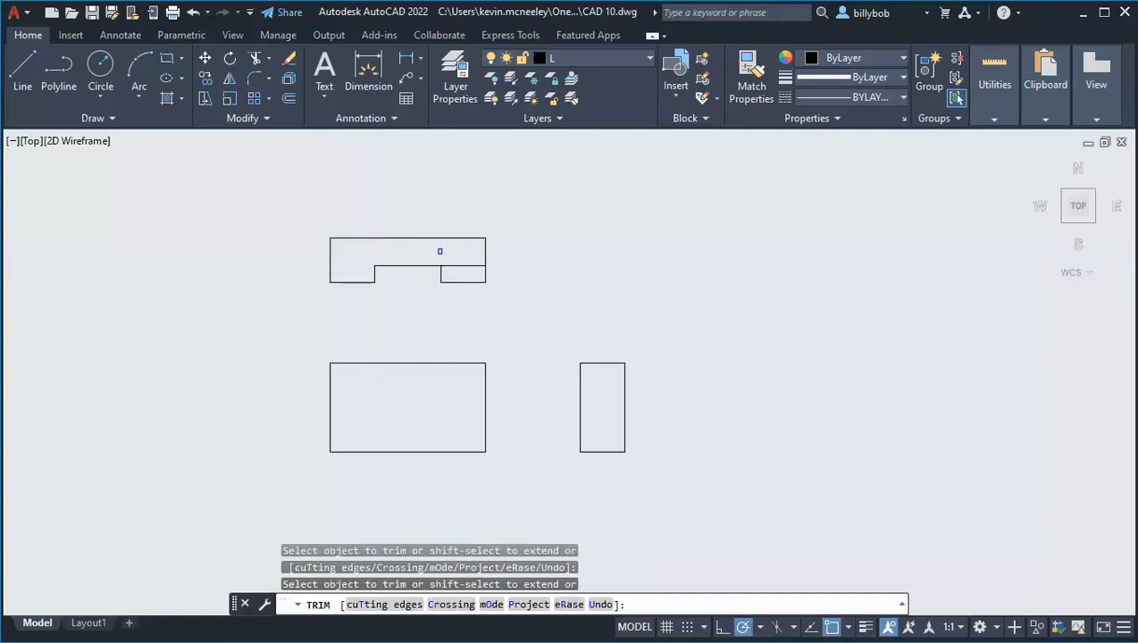
{"action": "left_click", "coordinate": [459, 266]}
{"action": "key", "text": "Return"}
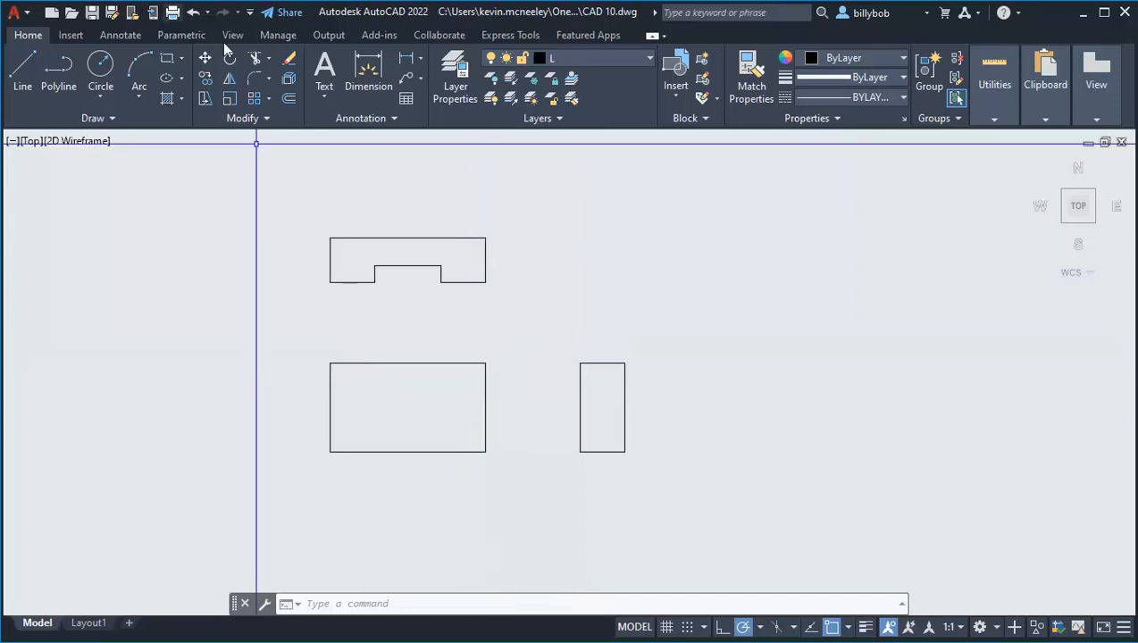
Offset the front view's right edge inward by 1.5.
{"action": "left_click", "coordinate": [289, 98]}
{"action": "type", "text": "1.5"}
{"action": "key", "text": "Return"}
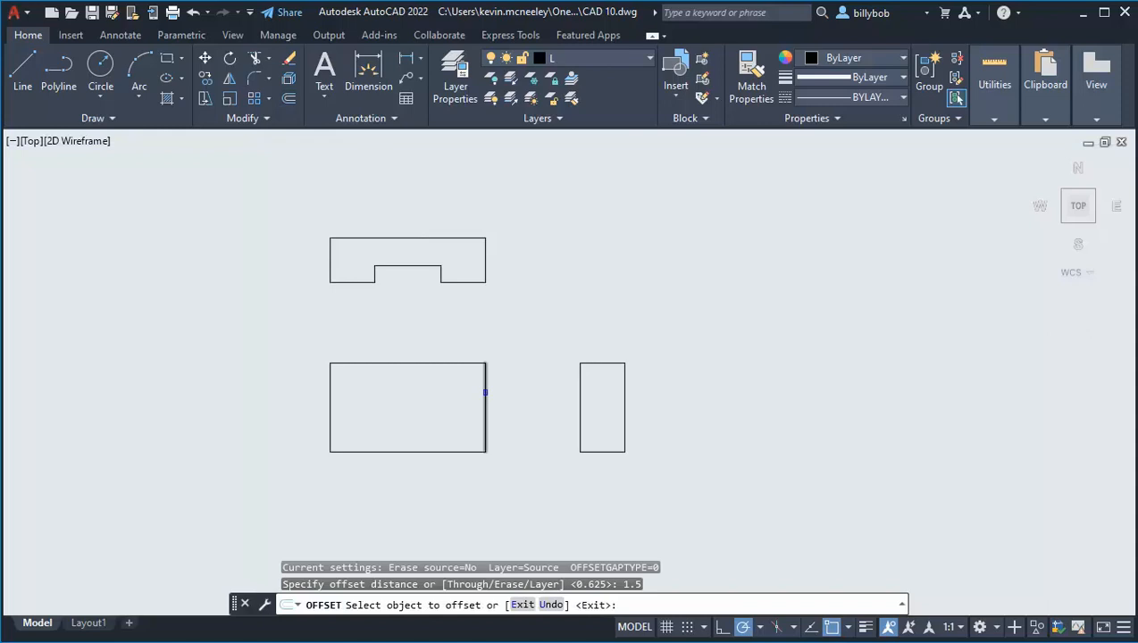
{"action": "left_click", "coordinate": [485, 392]}
{"action": "left_click", "coordinate": [446, 390]}
{"action": "key", "text": "Return"}
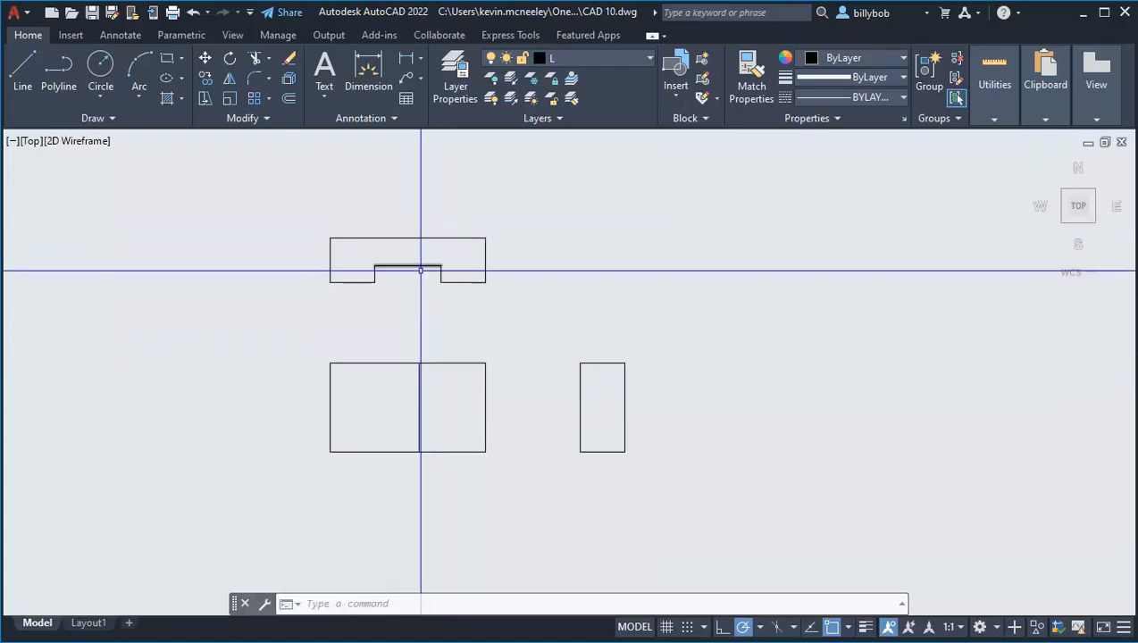
Offset the front view's bottom edge upward by .5.
{"action": "type", "text": "o"}
{"action": "key", "text": "Return"}
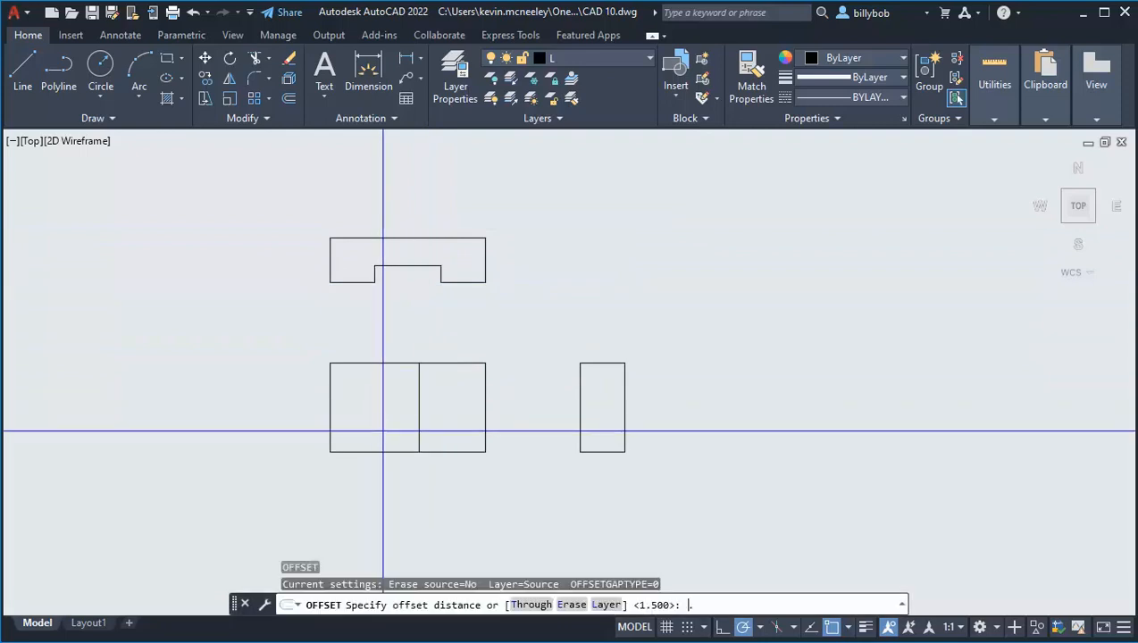
{"action": "type", "text": ".5"}
{"action": "key", "text": "Return"}
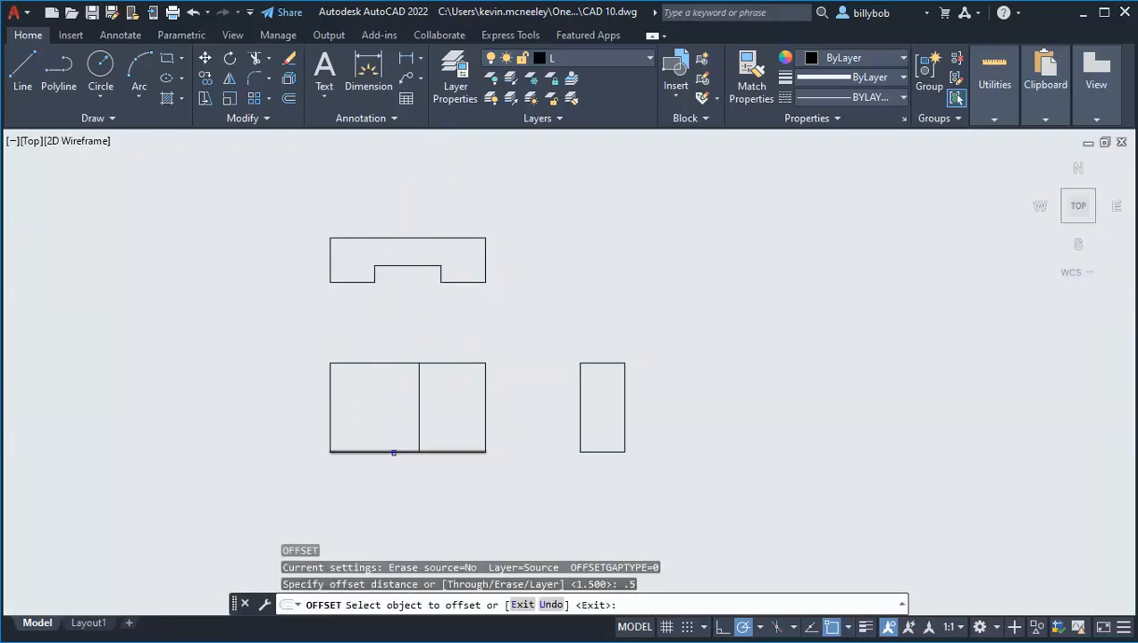
{"action": "left_click", "coordinate": [393, 452]}
{"action": "left_click", "coordinate": [394, 431]}
{"action": "key", "text": "Return"}
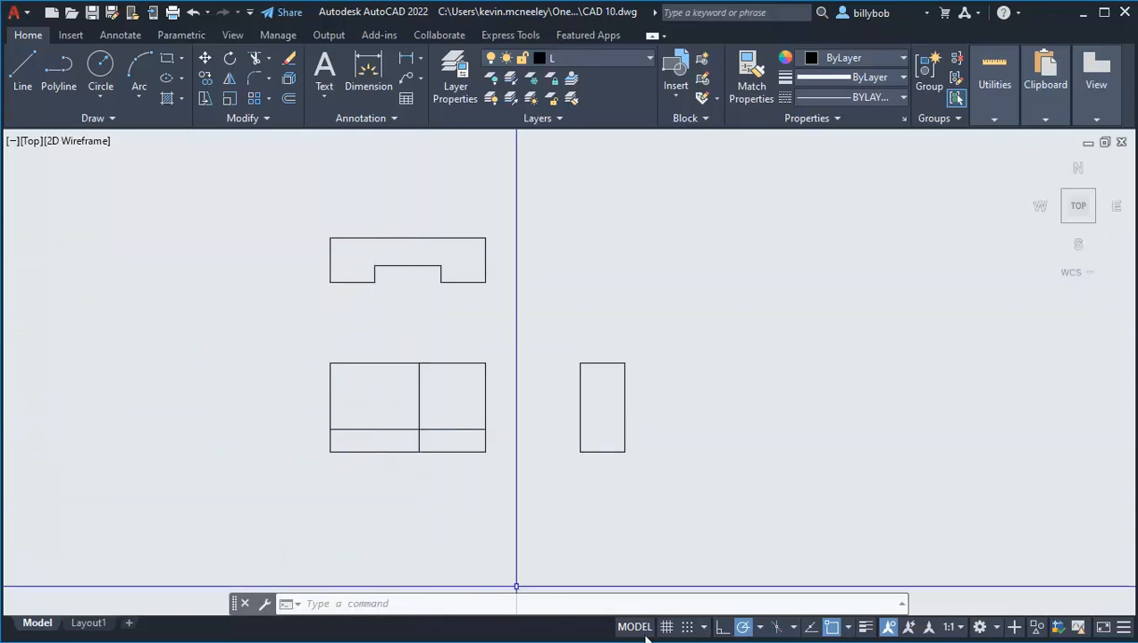
With polar tracking at 45 degrees, draw a 45-degree line from the front view's offset-line intersection up through its upper right corner.
{"action": "left_click", "coordinate": [741, 627]}
{"action": "left_click", "coordinate": [741, 627]}
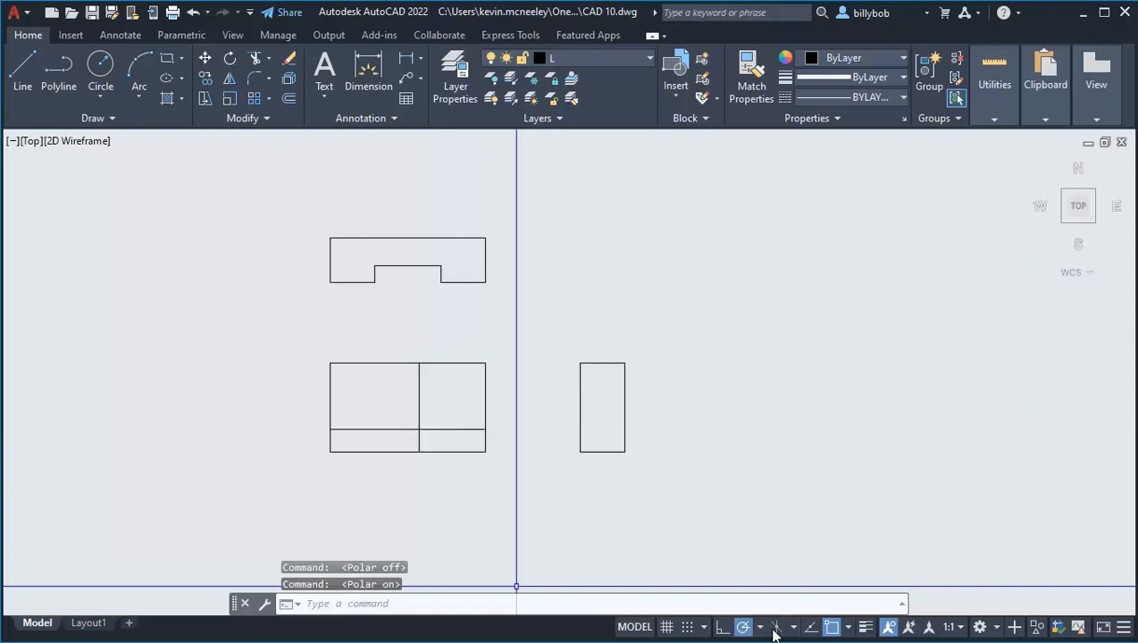
{"action": "left_click", "coordinate": [760, 628]}
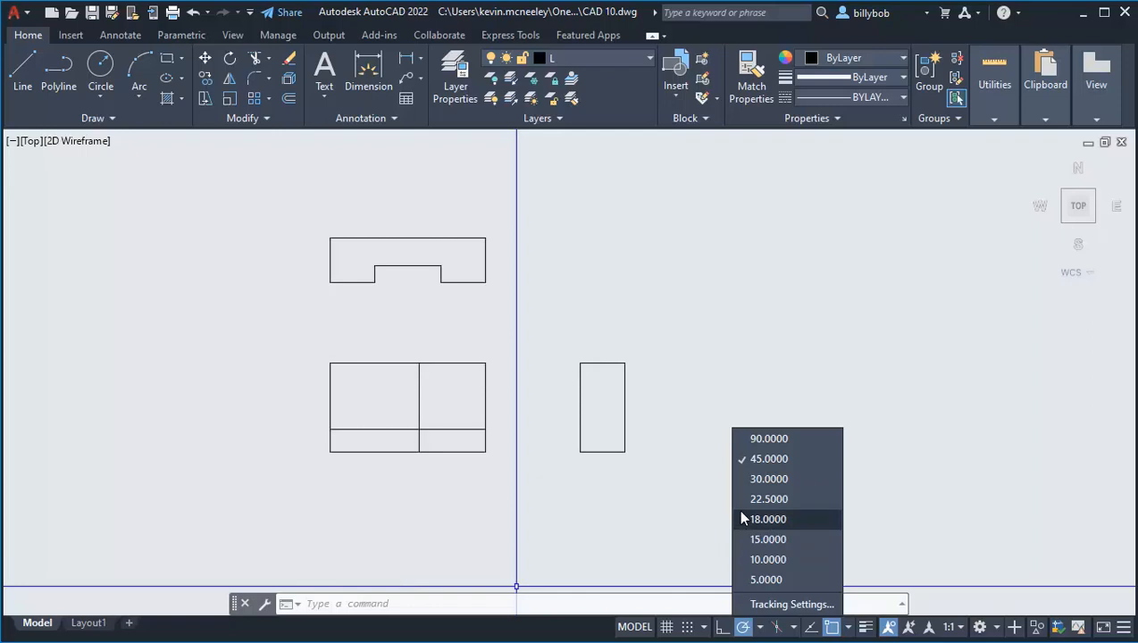
{"action": "left_click", "coordinate": [755, 458]}
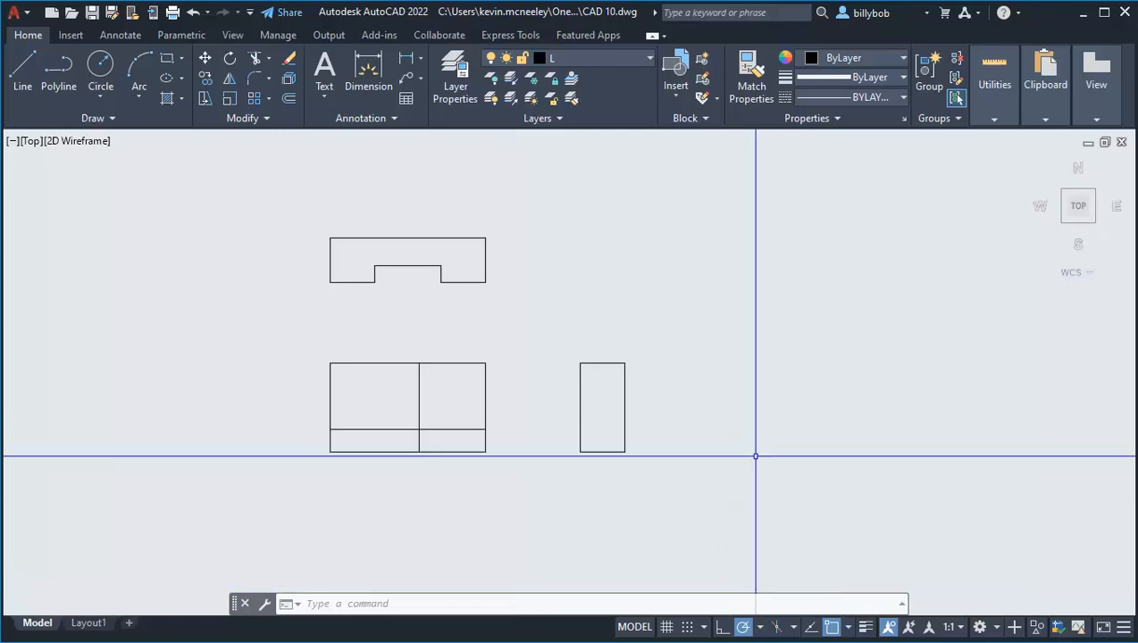
{"action": "left_click", "coordinate": [27, 70]}
{"action": "left_click", "coordinate": [419, 430]}
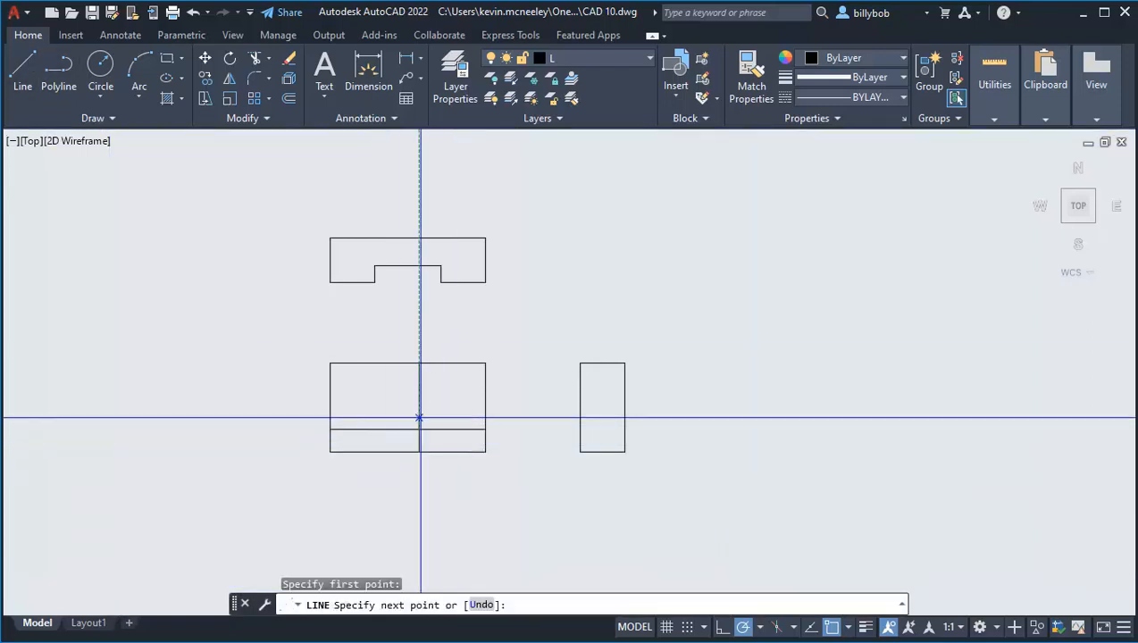
{"action": "left_click", "coordinate": [533, 315]}
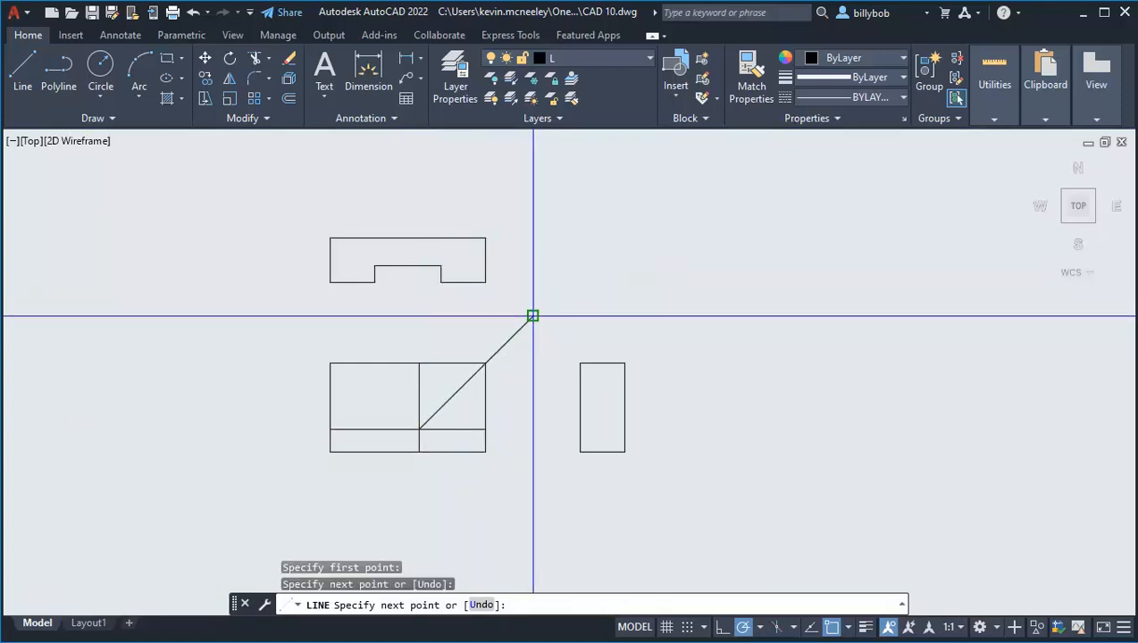
{"action": "key", "text": "Return"}
Draw a second 45-degree line from the same intersection up and left past the front view's top edge.
{"action": "key", "text": "Return"}
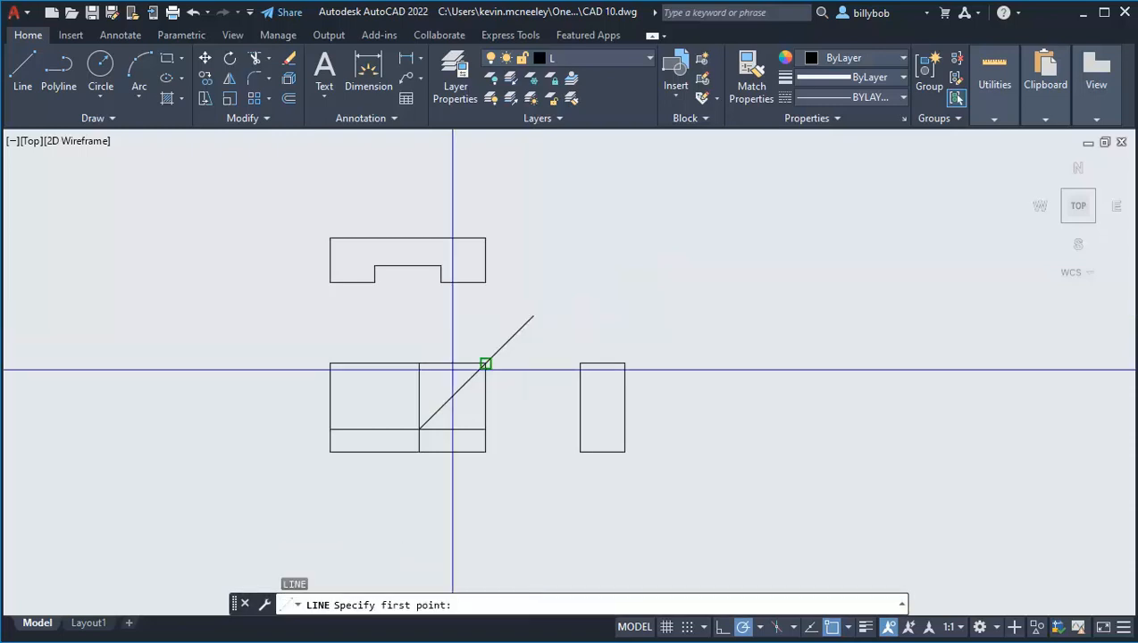
{"action": "left_click", "coordinate": [419, 429]}
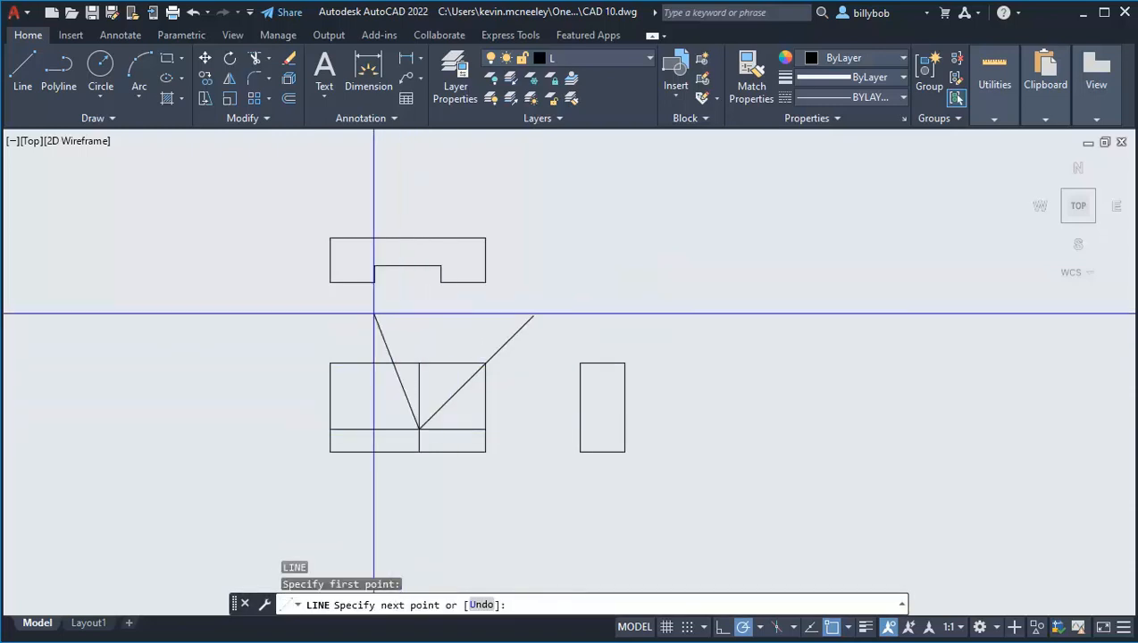
{"action": "left_click", "coordinate": [337, 348]}
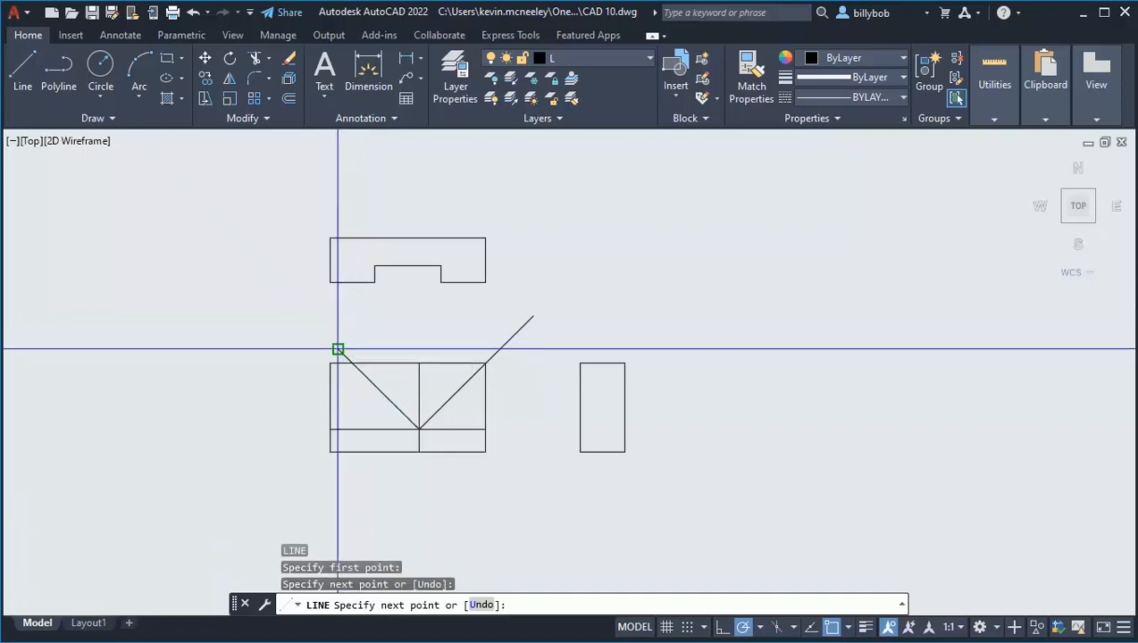
{"action": "key", "text": "Return"}
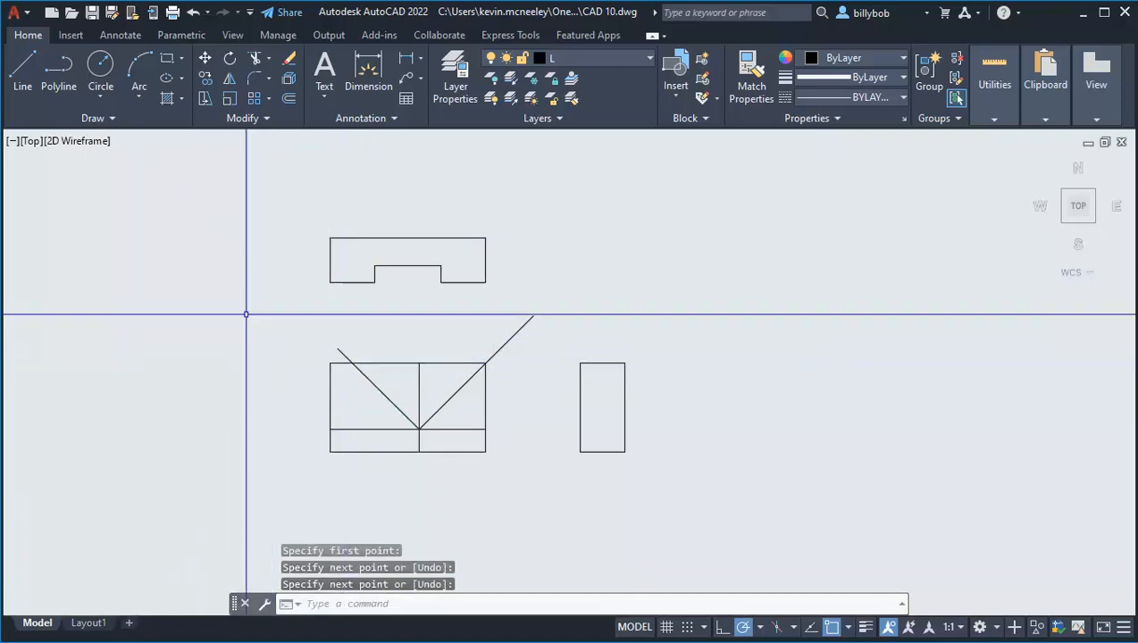
Trim both angled lines where they extend above the front view's top edge.
{"action": "left_click", "coordinate": [254, 58]}
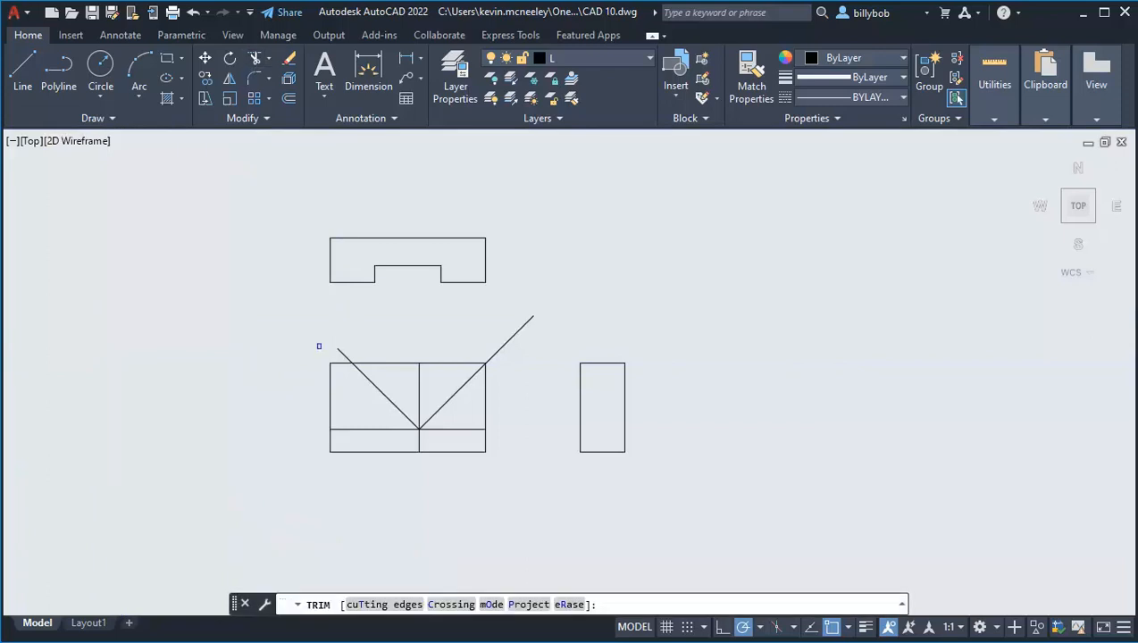
{"action": "left_click", "coordinate": [345, 355]}
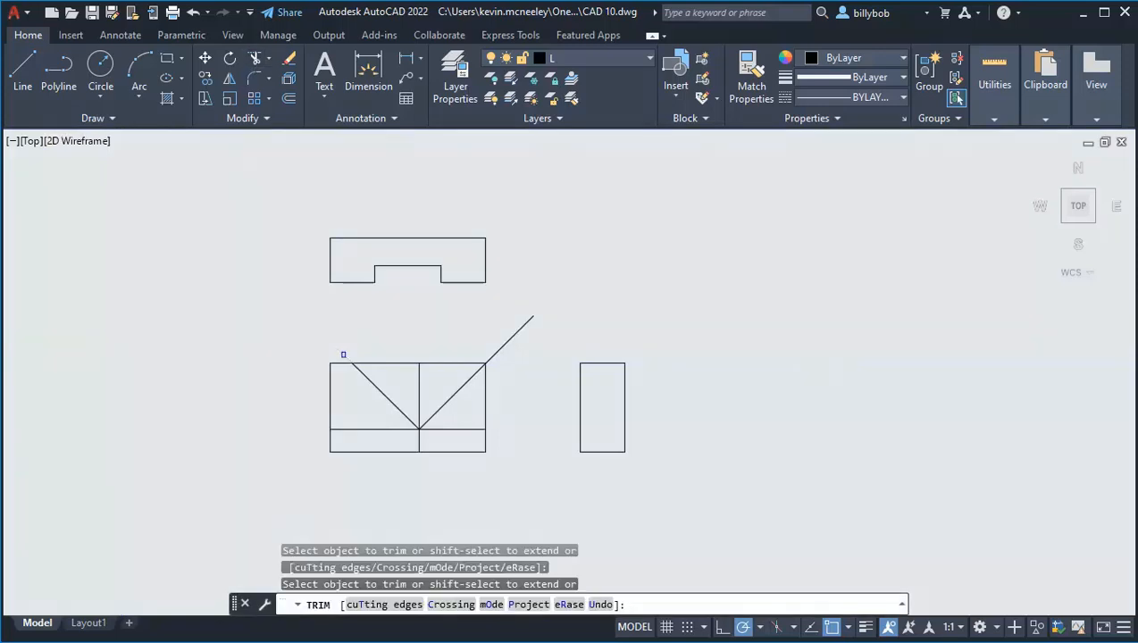
{"action": "left_click", "coordinate": [496, 353]}
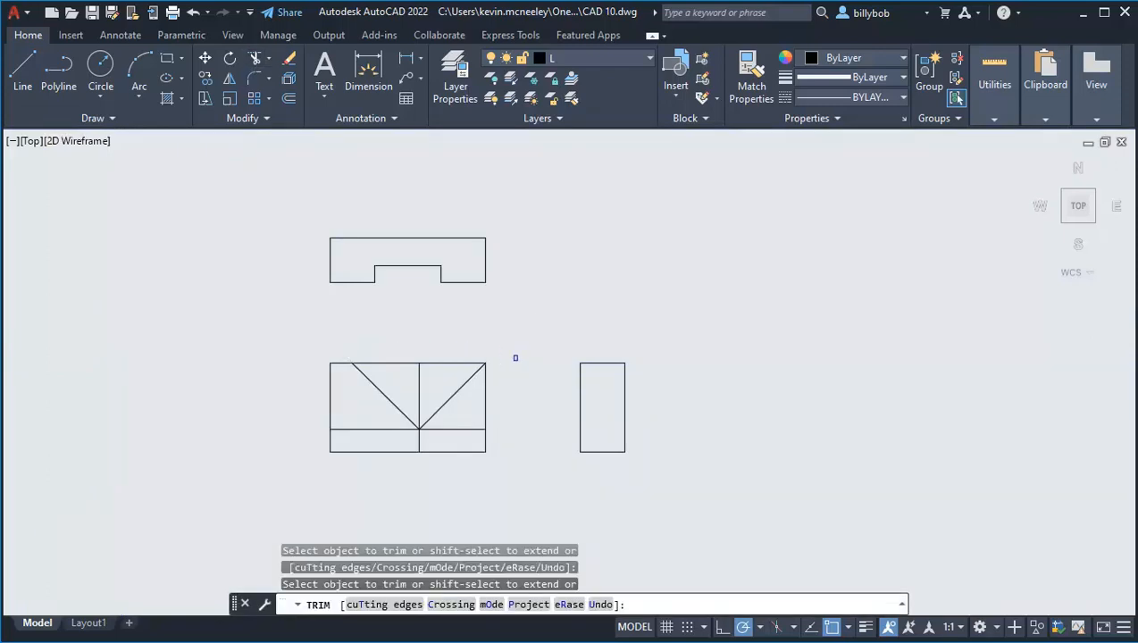
{"action": "key", "text": "Return"}
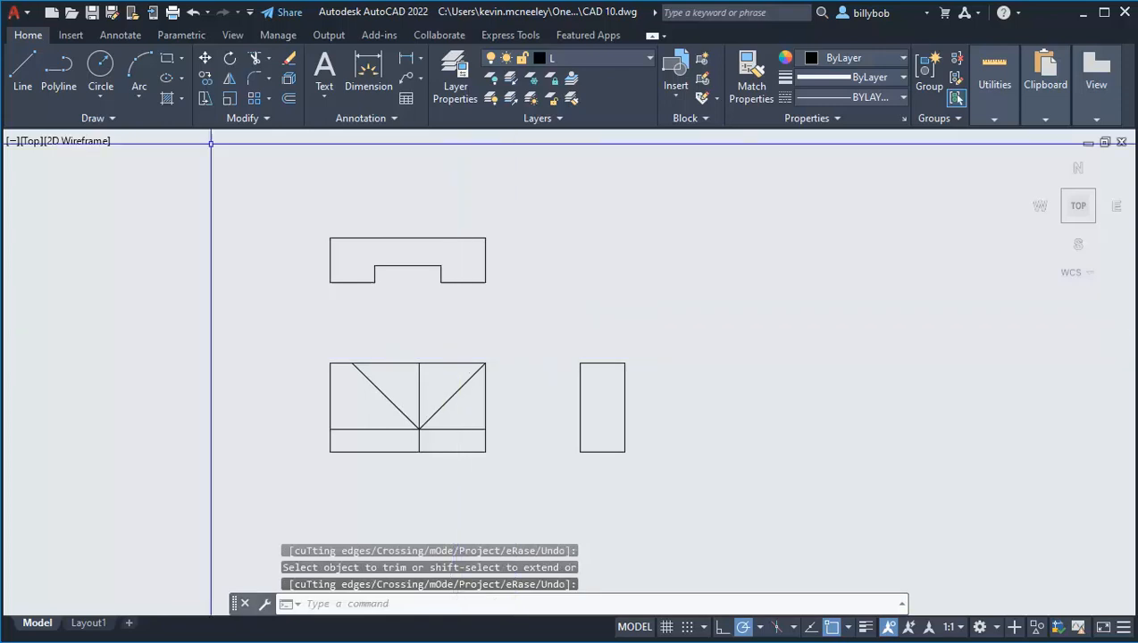
Offset the front view's bottom edge upward by 1.5.
{"action": "left_click", "coordinate": [288, 100]}
{"action": "type", "text": "1"}
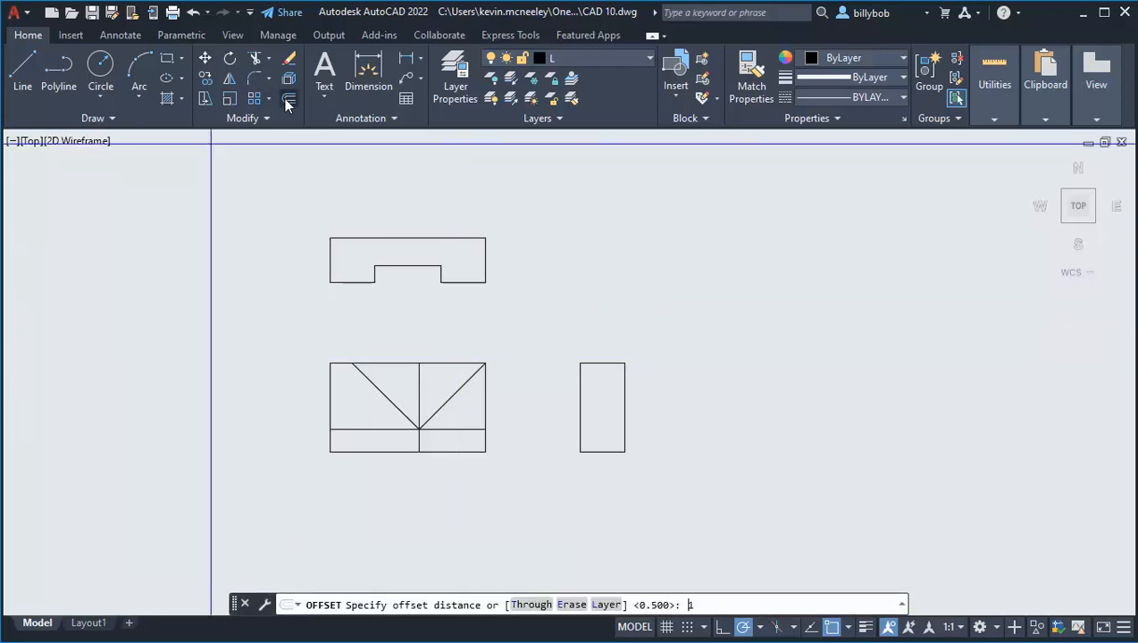
{"action": "type", "text": ".5"}
{"action": "key", "text": "Return"}
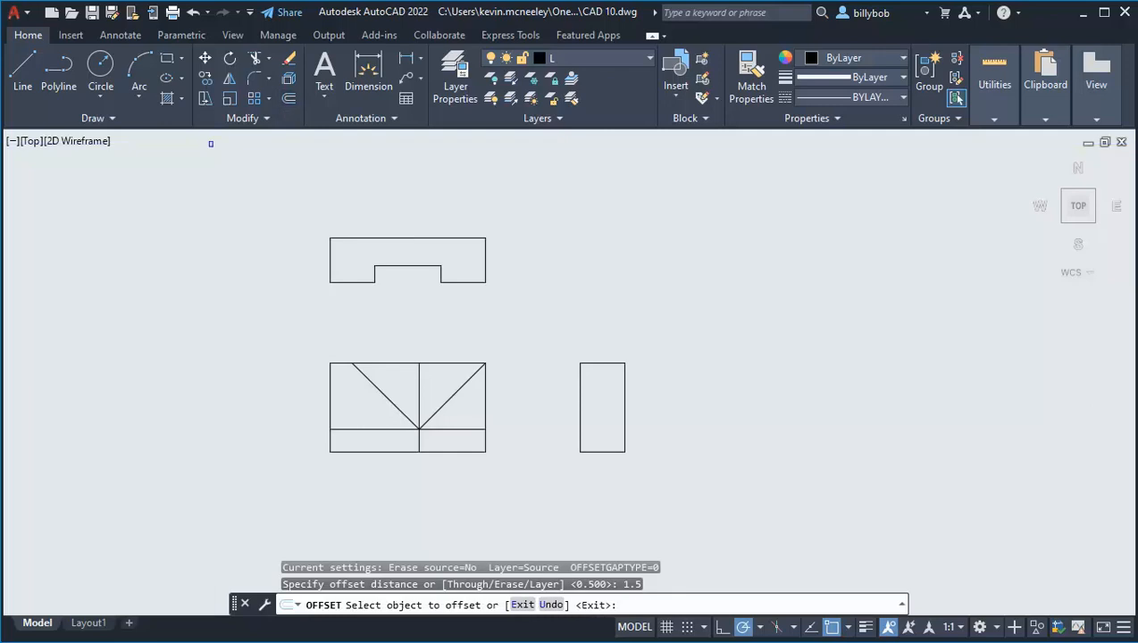
{"action": "left_click", "coordinate": [453, 452]}
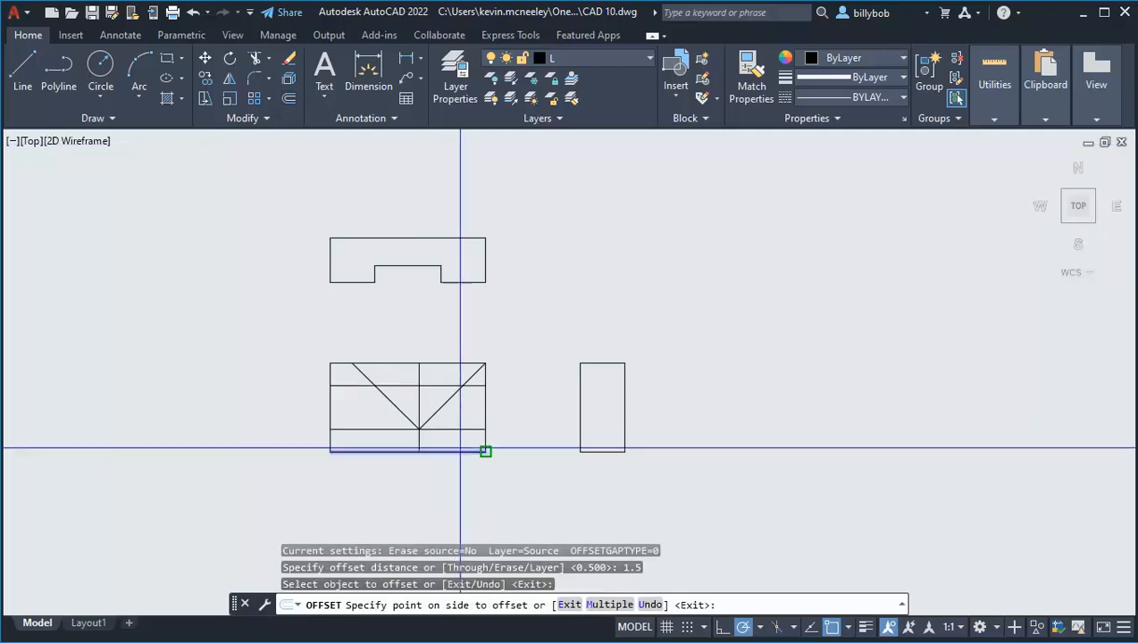
{"action": "left_click", "coordinate": [524, 362]}
{"action": "key", "text": "Return"}
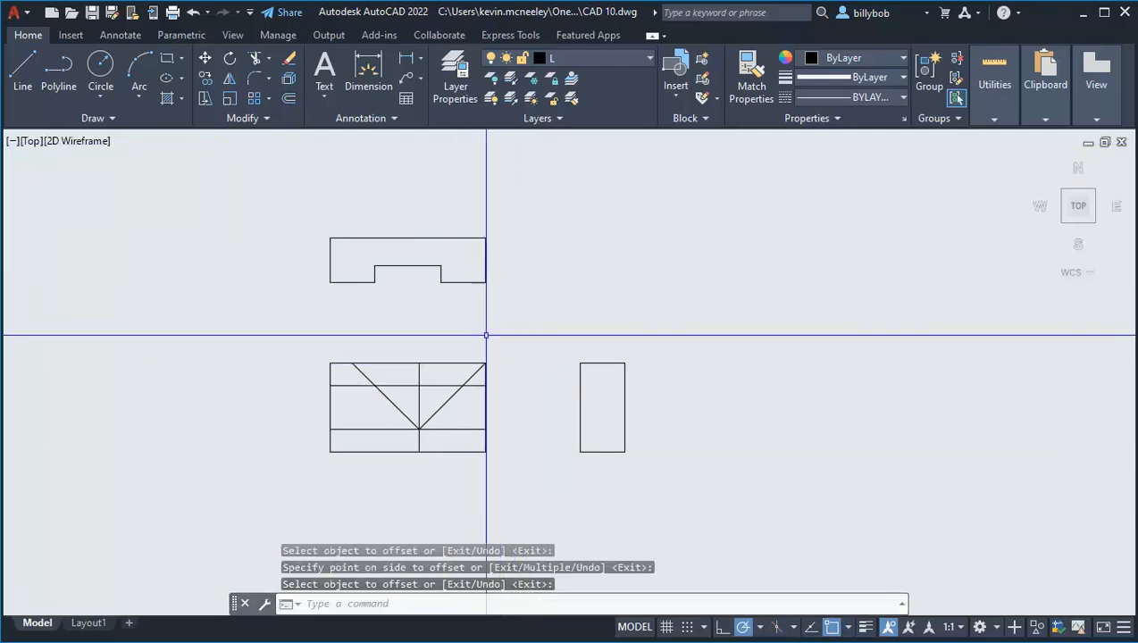
Trim the front view's construction lines and outer edges down to the V-notched outline with the lower right shoulder.
{"action": "left_click", "coordinate": [254, 58]}
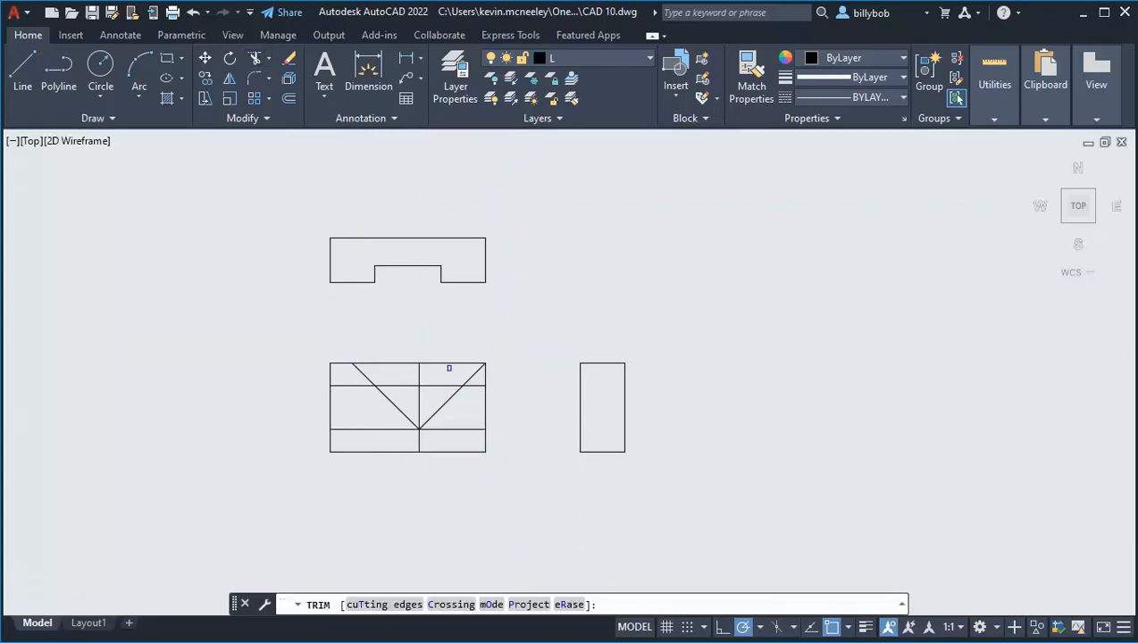
{"action": "left_click", "coordinate": [469, 376]}
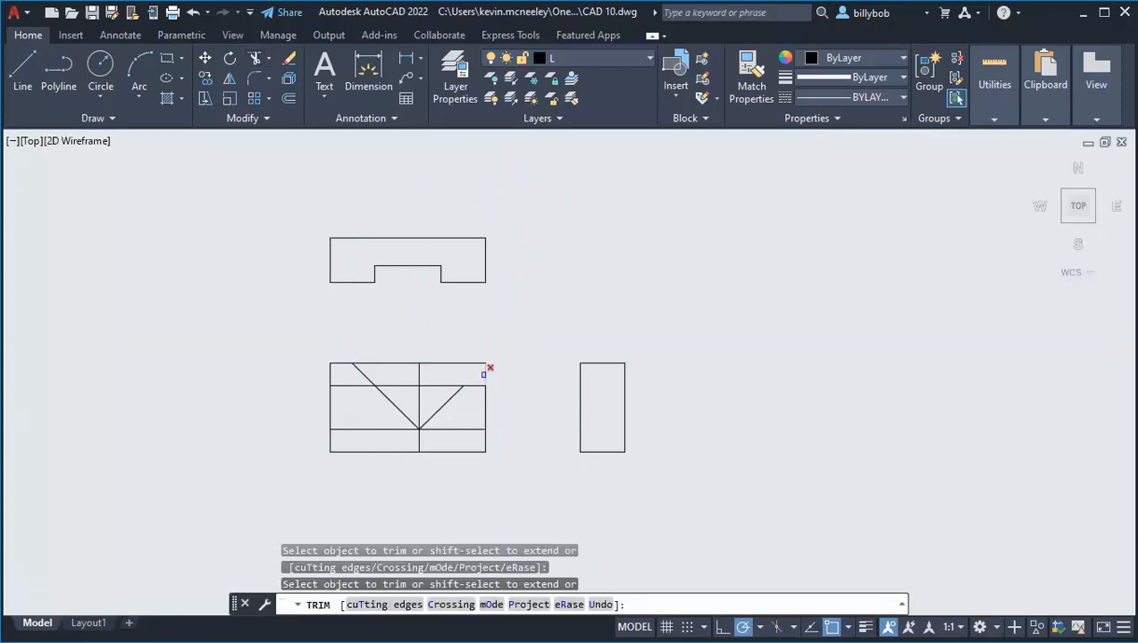
{"action": "left_click", "coordinate": [484, 373]}
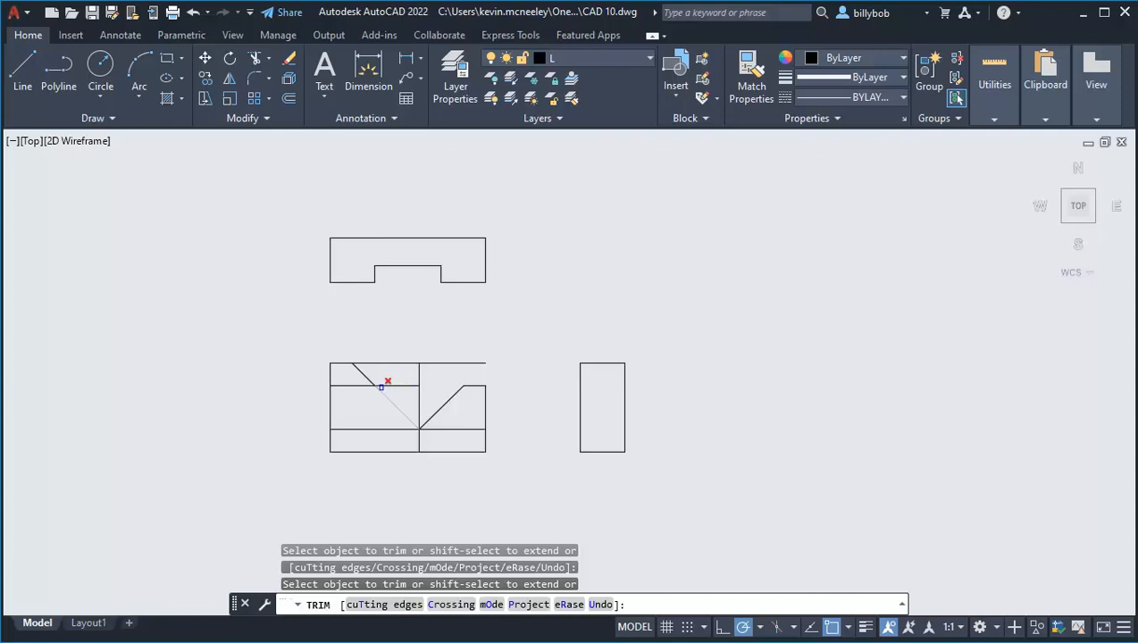
{"action": "left_click_drag", "start_coordinate": [368, 358], "coordinate": [373, 366]}
{"action": "left_click", "coordinate": [437, 362]}
{"action": "left_click", "coordinate": [419, 371]}
{"action": "left_click", "coordinate": [370, 385]}
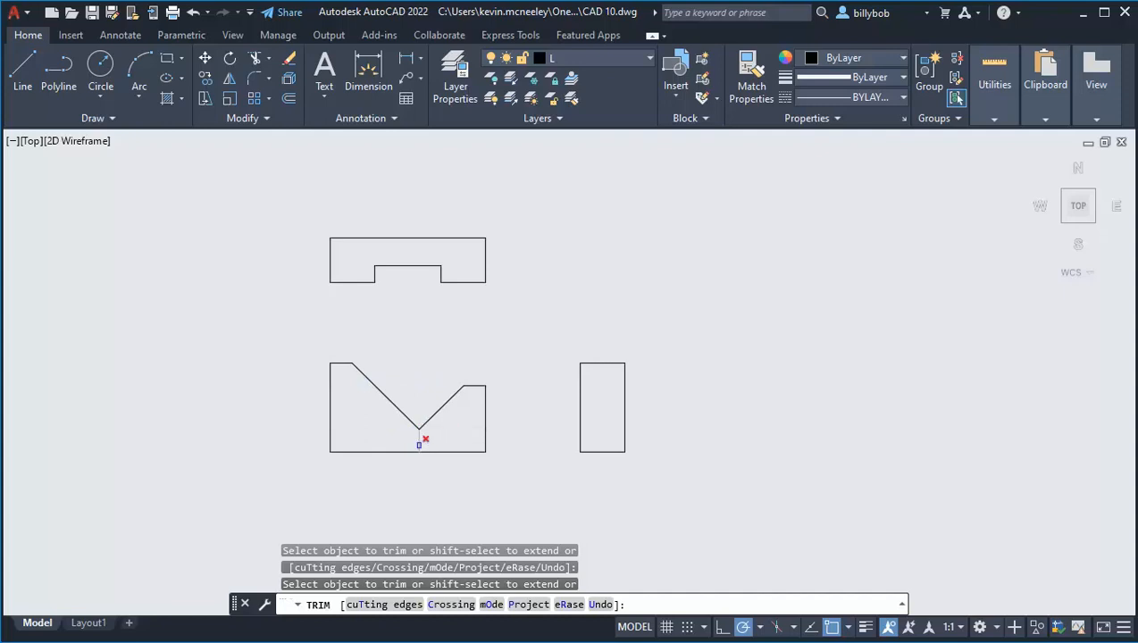
{"action": "key", "text": "Return"}
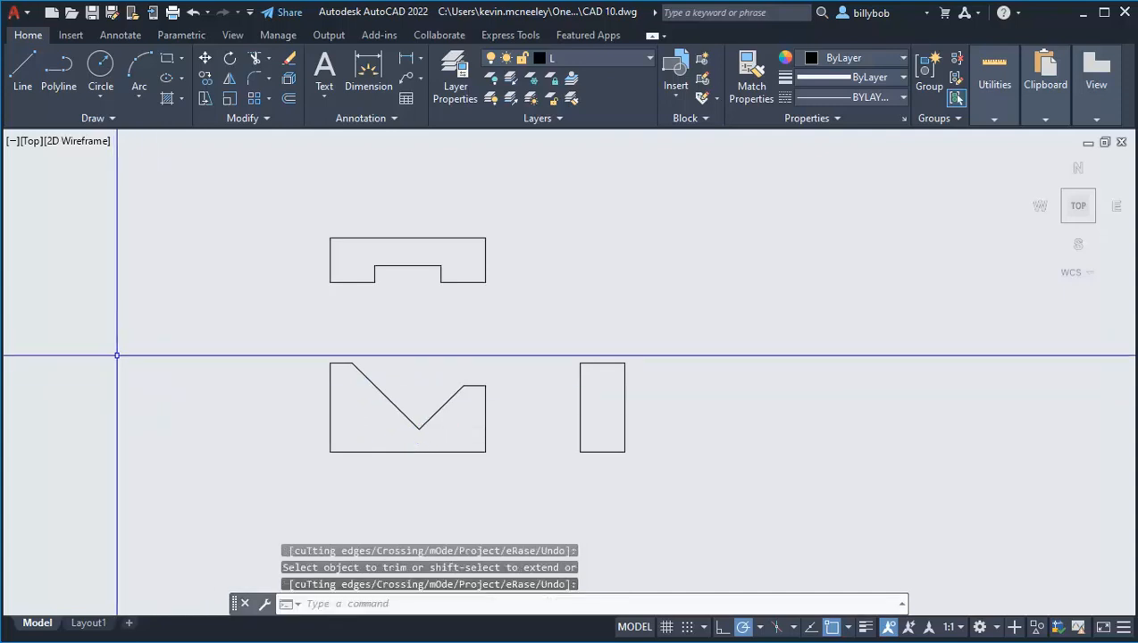
With Ortho on, draw vertical lines from the top view notch's two lower corners down past the front view's bottom edge.
{"action": "left_click", "coordinate": [28, 81]}
{"action": "left_click", "coordinate": [375, 282]}
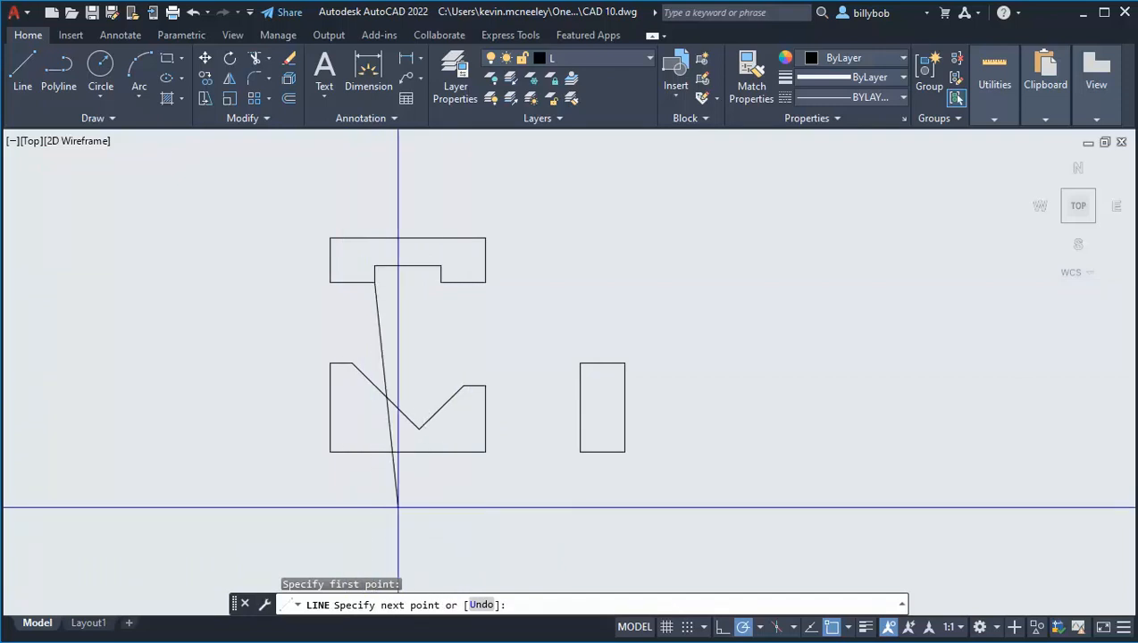
{"action": "key", "text": "F8"}
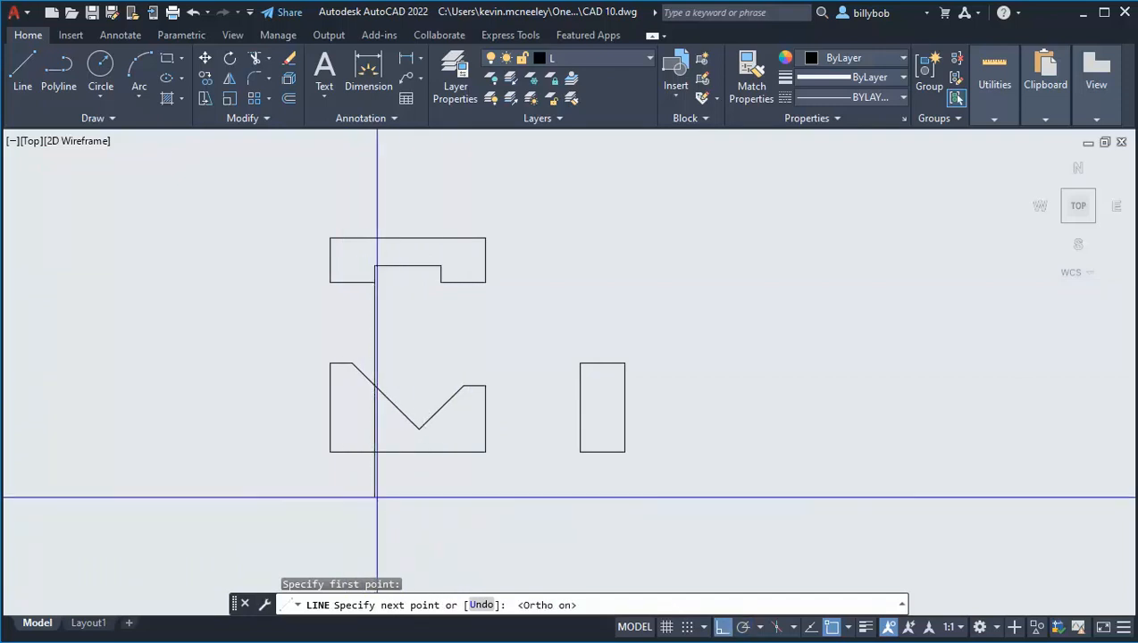
{"action": "left_click", "coordinate": [374, 495]}
{"action": "key", "text": "Return"}
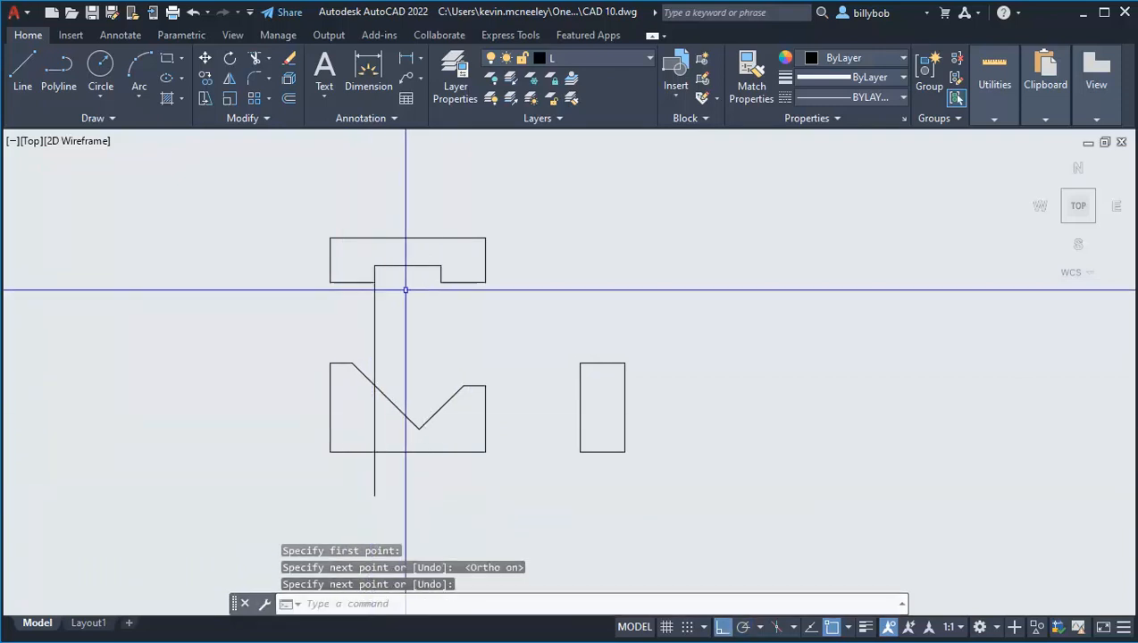
{"action": "left_click", "coordinate": [22, 67]}
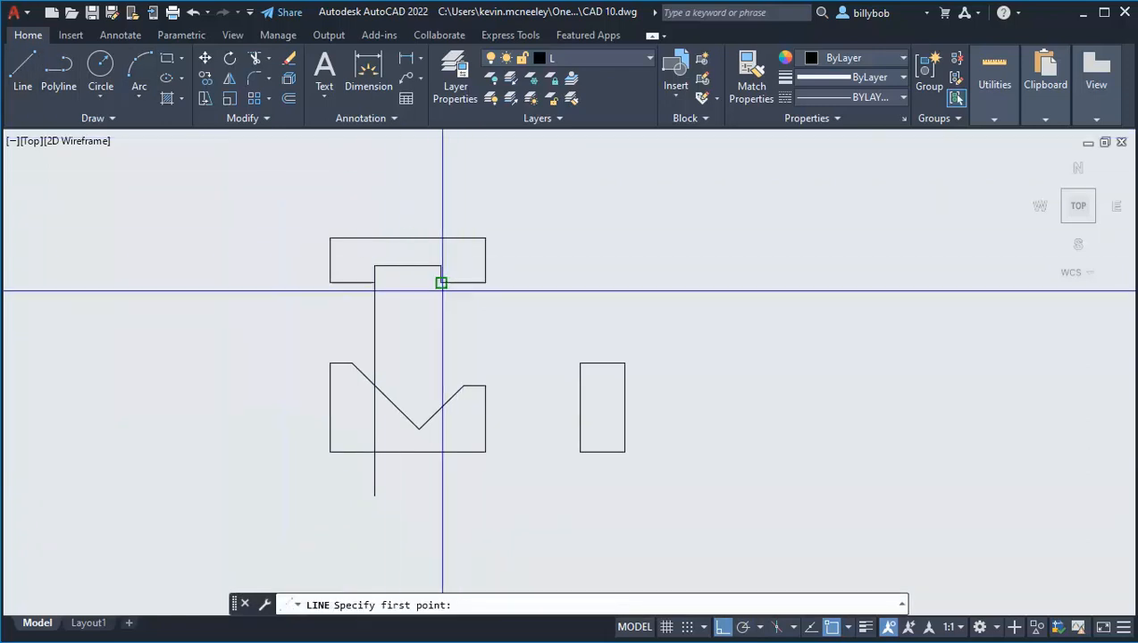
{"action": "left_click", "coordinate": [440, 283]}
{"action": "left_click", "coordinate": [440, 485]}
{"action": "key", "text": "Return"}
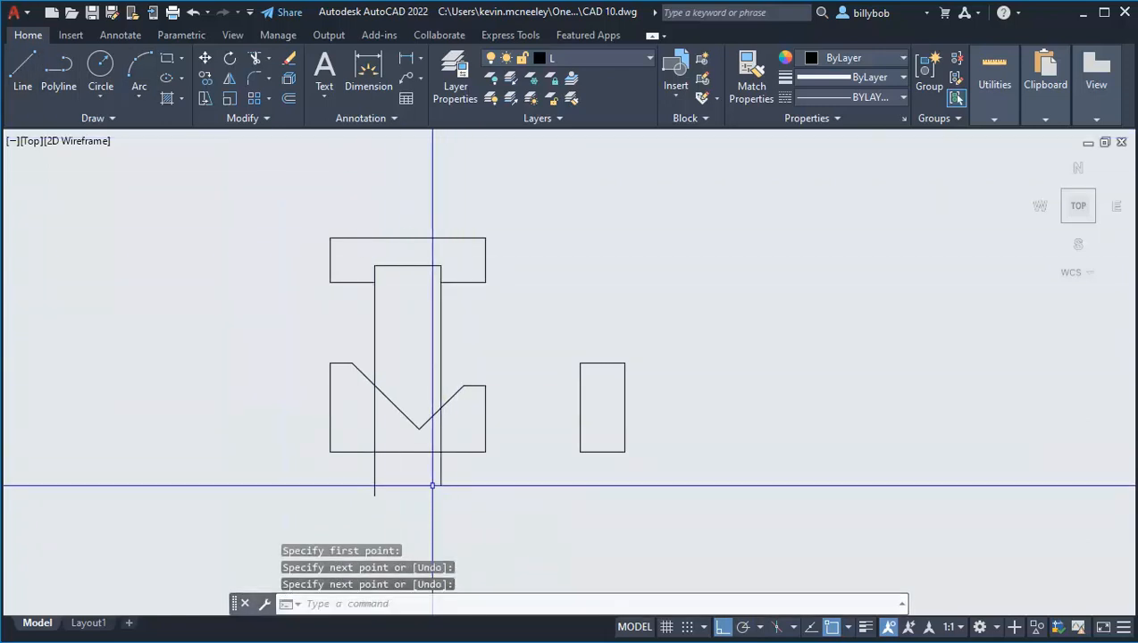
Draw a vertical line from the front view's V-notch vertex up past the top view's upper edge.
{"action": "key", "text": "Return"}
{"action": "left_click", "coordinate": [419, 429]}
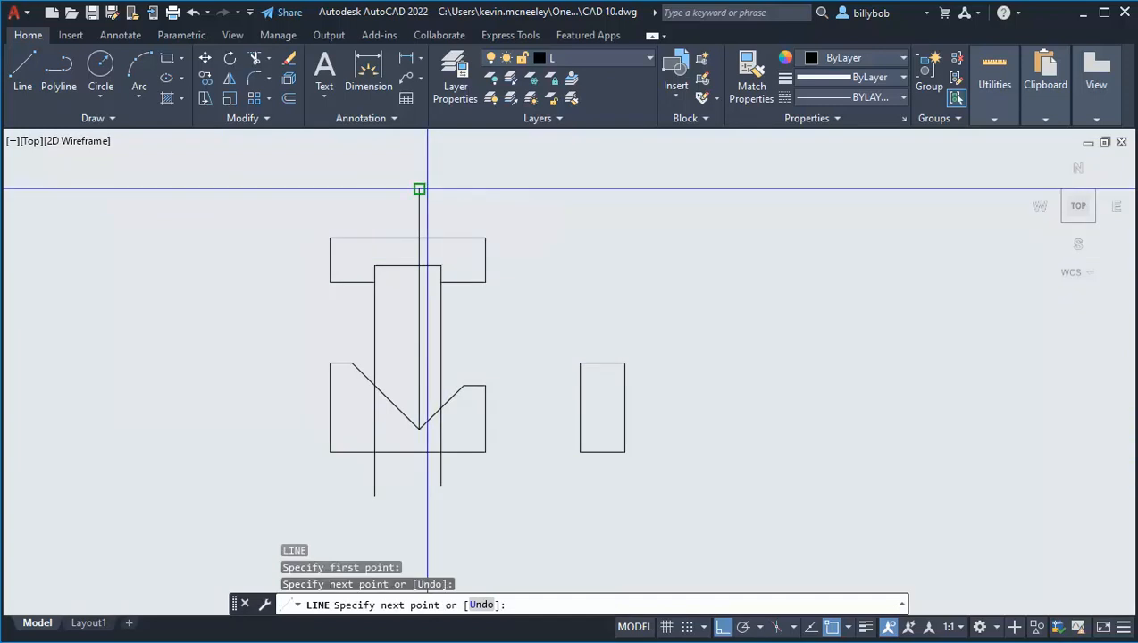
{"action": "left_click", "coordinate": [421, 188]}
{"action": "key", "text": "Return"}
Trim the three vertical projection lines outside the views, keeping only the segments inside the top and front view outlines.
{"action": "type", "text": "tr"}
{"action": "key", "text": "Return"}
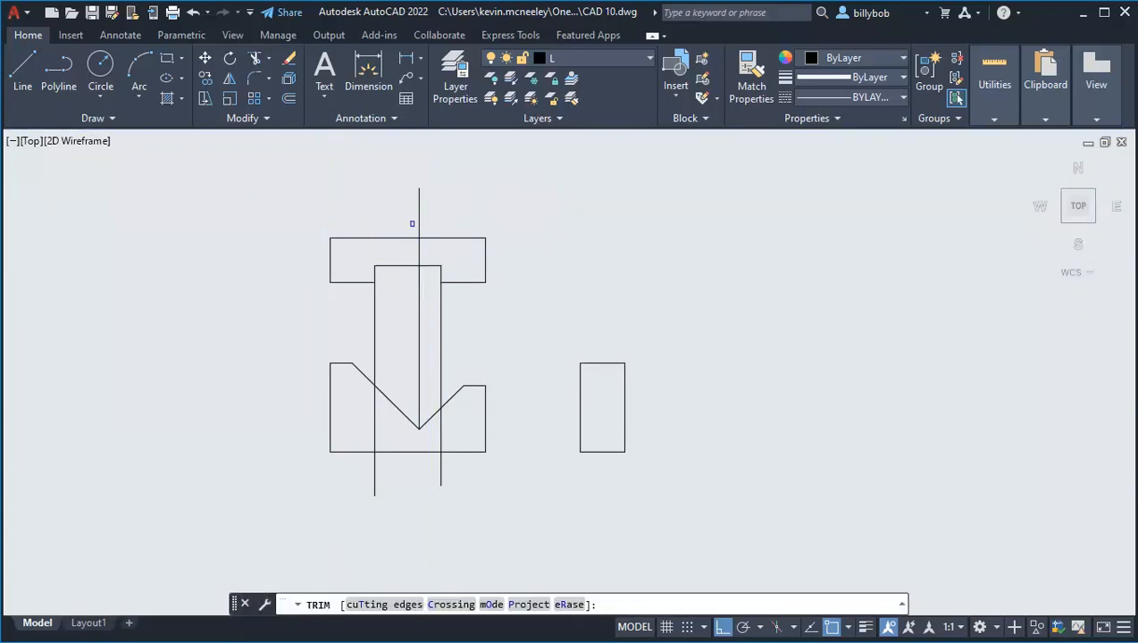
{"action": "left_click", "coordinate": [420, 218]}
{"action": "left_click", "coordinate": [419, 275]}
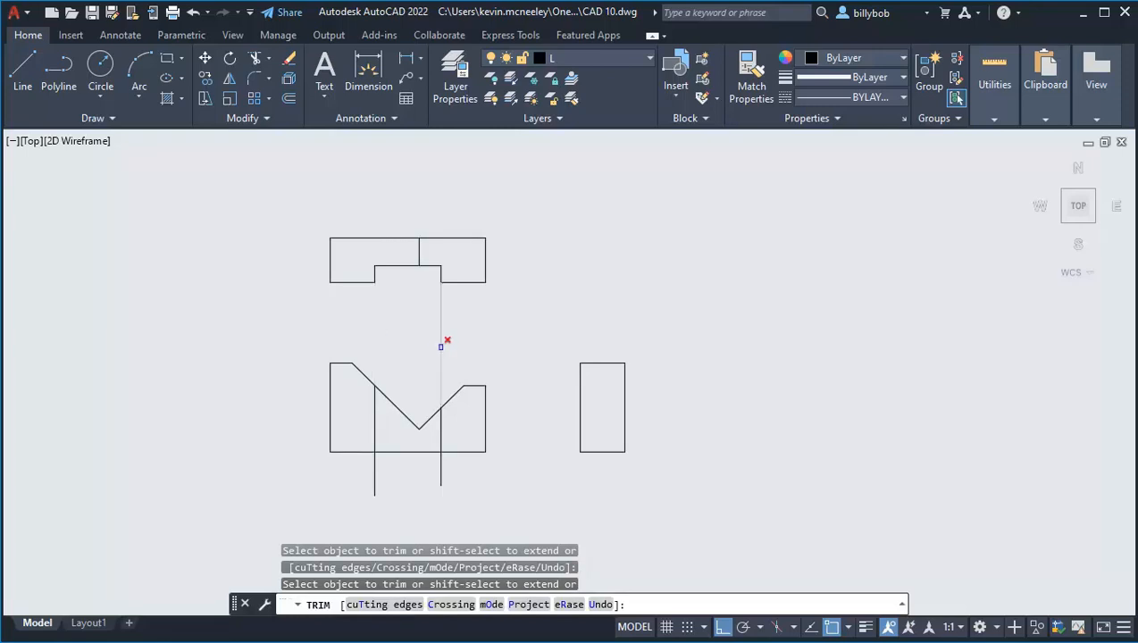
{"action": "left_click", "coordinate": [438, 346]}
{"action": "left_click", "coordinate": [458, 486]}
{"action": "left_click", "coordinate": [375, 460]}
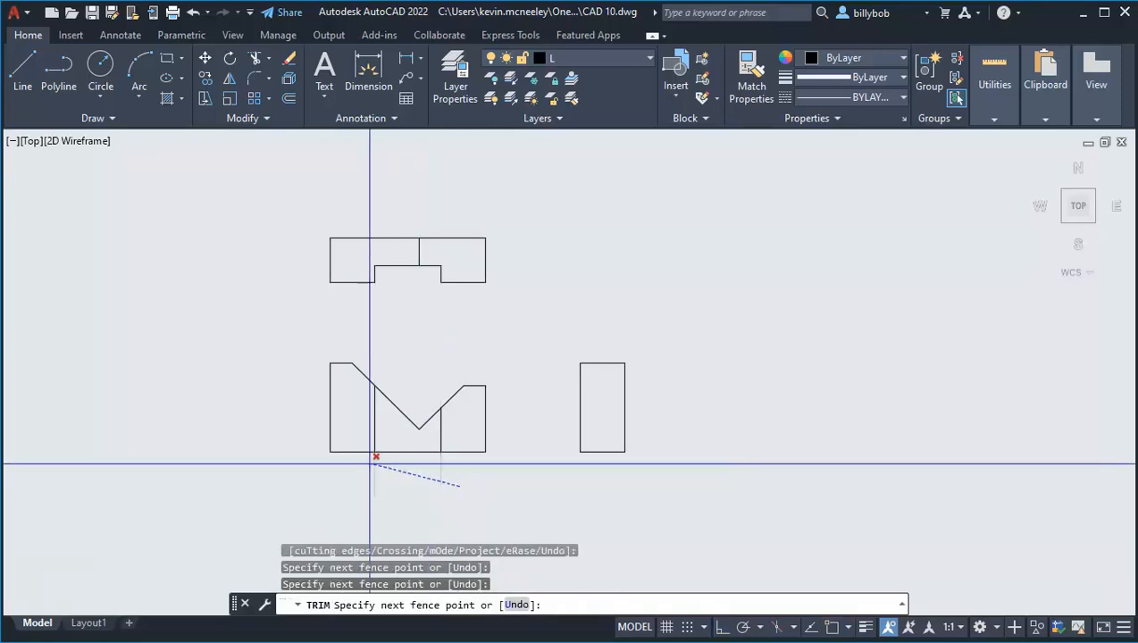
{"action": "key", "text": "Return"}
{"action": "key", "text": "Return"}
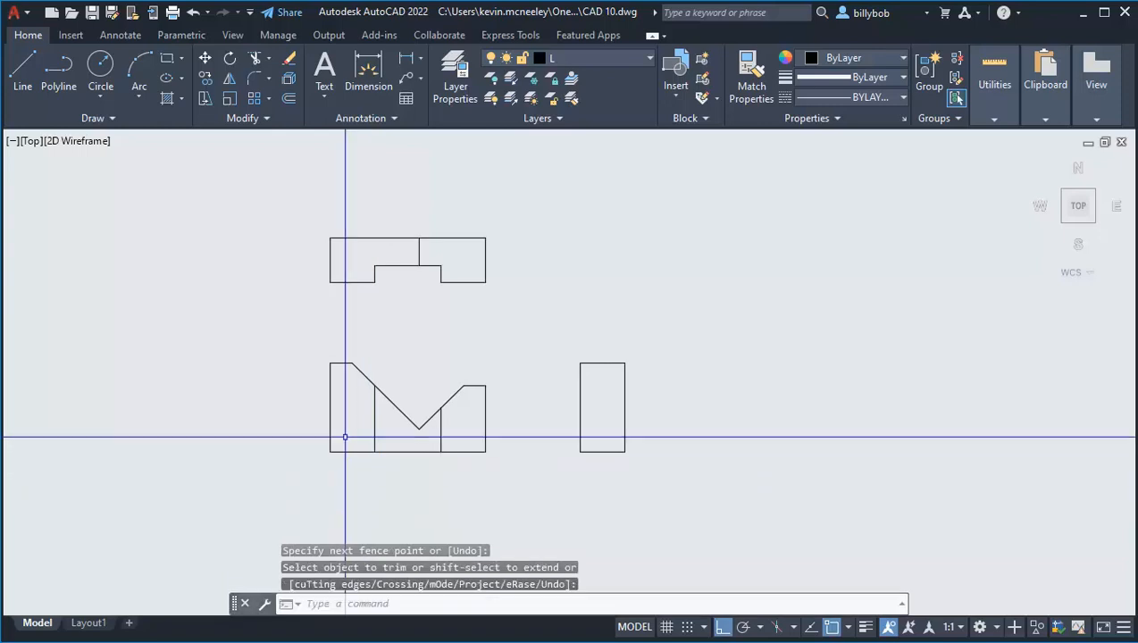
Draw vertical lines from the V-notch's two upper corners in the front view up past the top view's upper edge.
{"action": "left_click", "coordinate": [22, 69]}
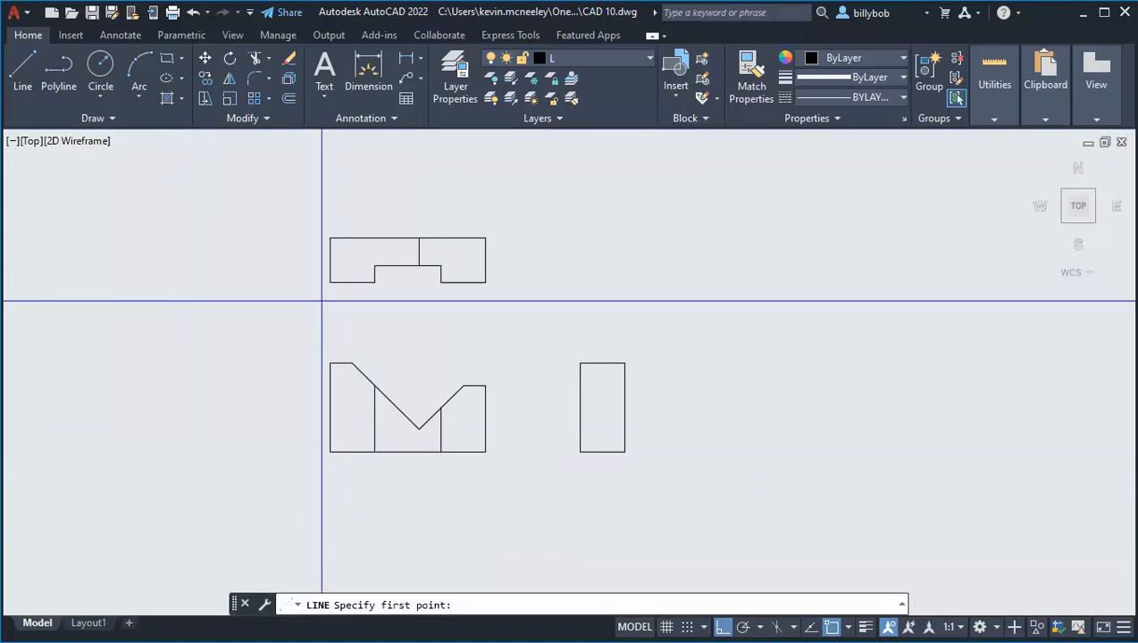
{"action": "left_click", "coordinate": [353, 362]}
{"action": "left_click", "coordinate": [364, 206]}
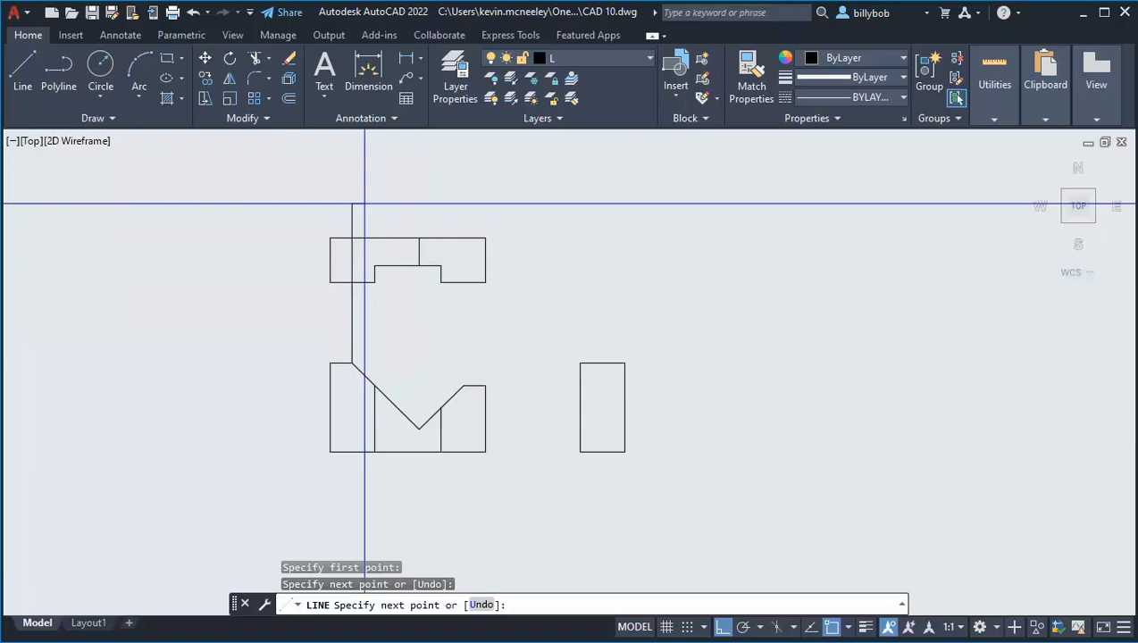
{"action": "key", "text": "Return"}
{"action": "left_click", "coordinate": [24, 69]}
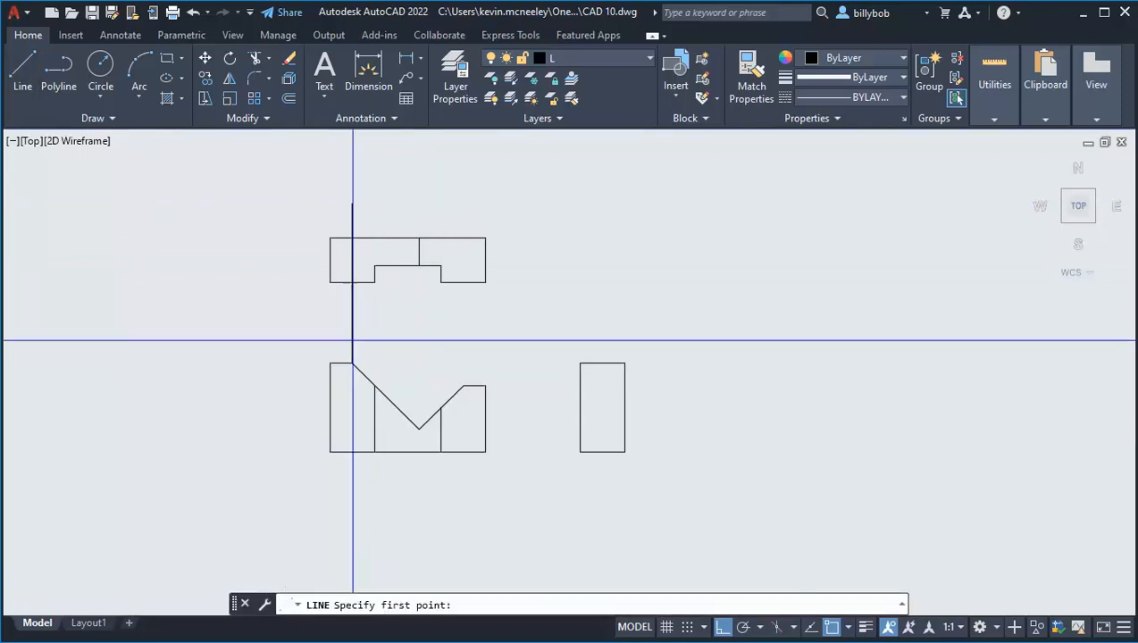
{"action": "left_click", "coordinate": [463, 386]}
{"action": "left_click", "coordinate": [463, 220]}
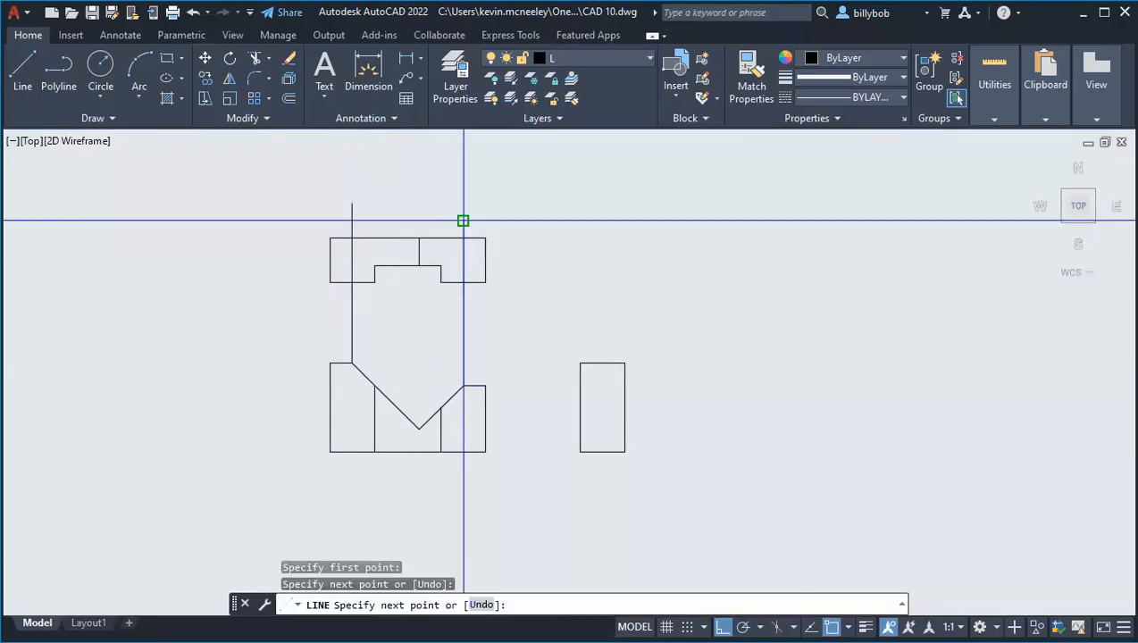
{"action": "key", "text": "Return"}
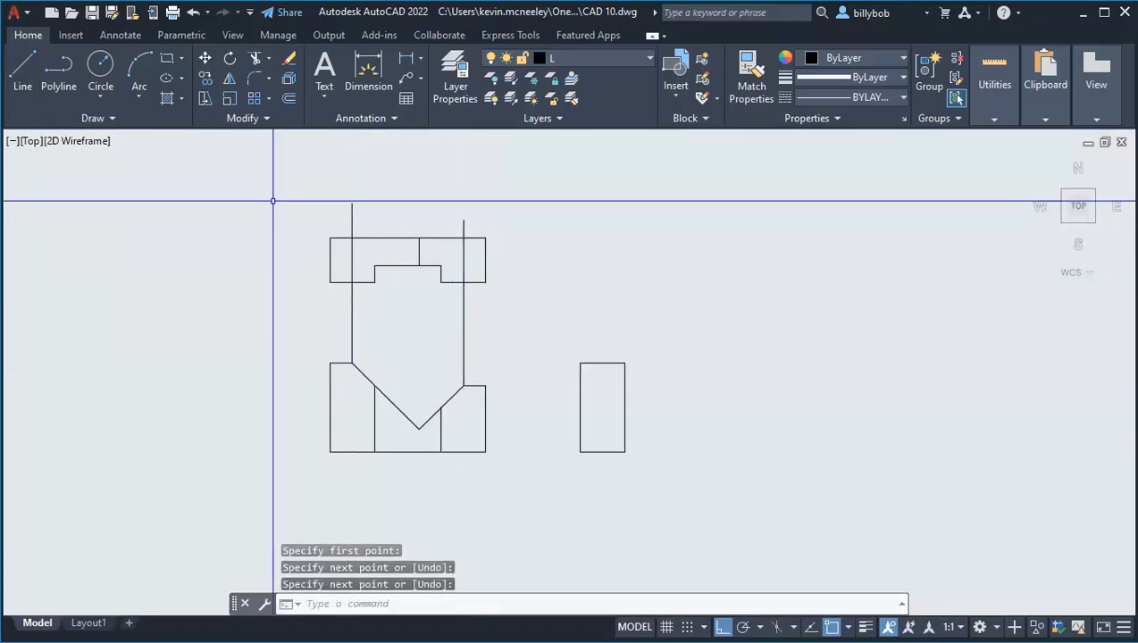
Trim both new vertical lines above and below the top view, keeping only the segments inside its outline.
{"action": "left_click", "coordinate": [255, 58]}
{"action": "left_click", "coordinate": [350, 218]}
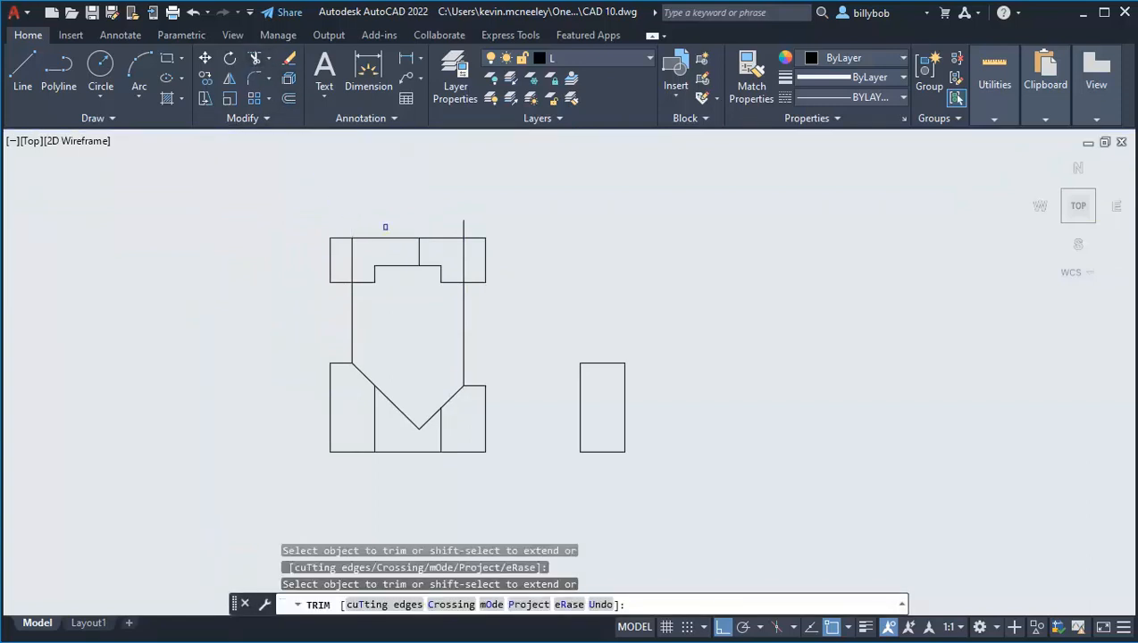
{"action": "left_click", "coordinate": [464, 230]}
{"action": "left_click", "coordinate": [355, 305]}
{"action": "key", "text": "Return"}
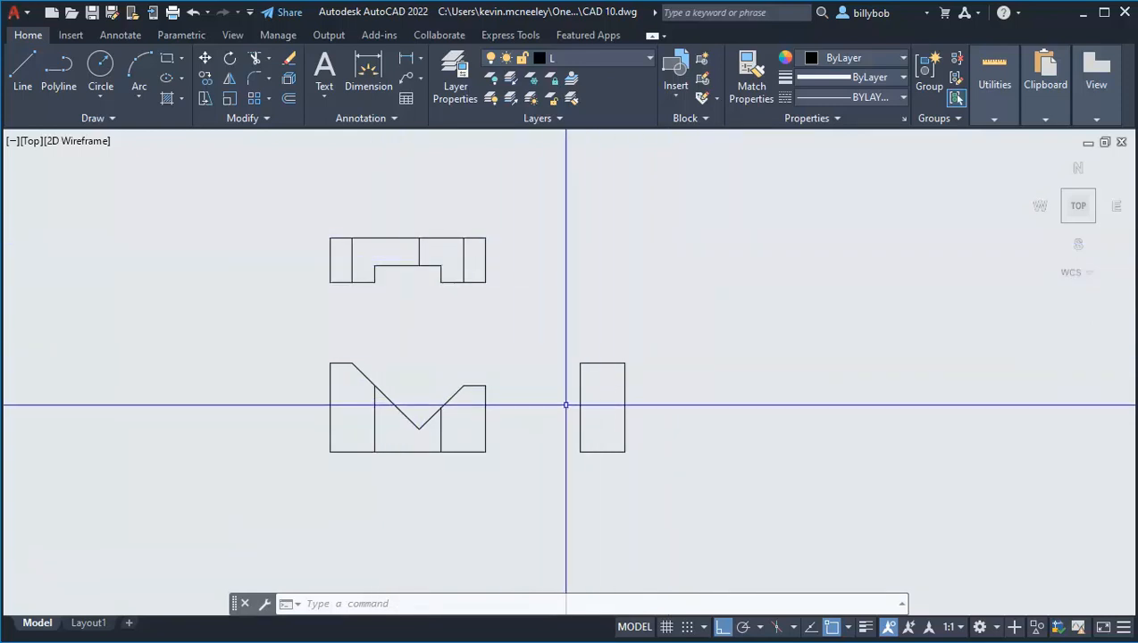
Offset the side view's right edge inward by .625.
{"action": "left_click", "coordinate": [290, 98]}
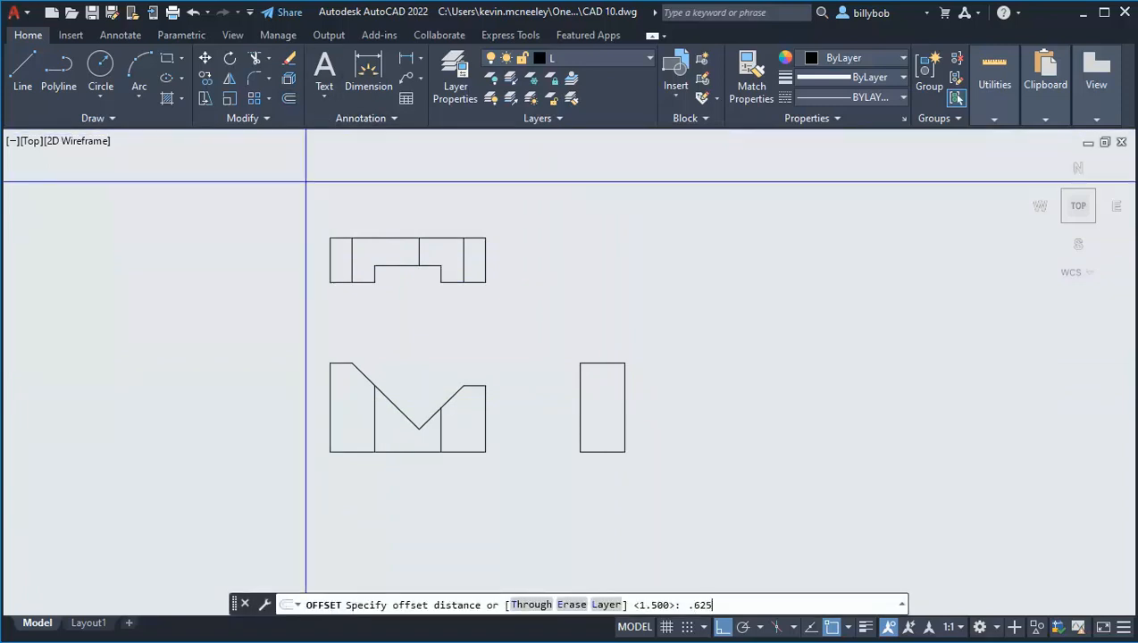
{"action": "type", "text": ".625"}
{"action": "key", "text": "Return"}
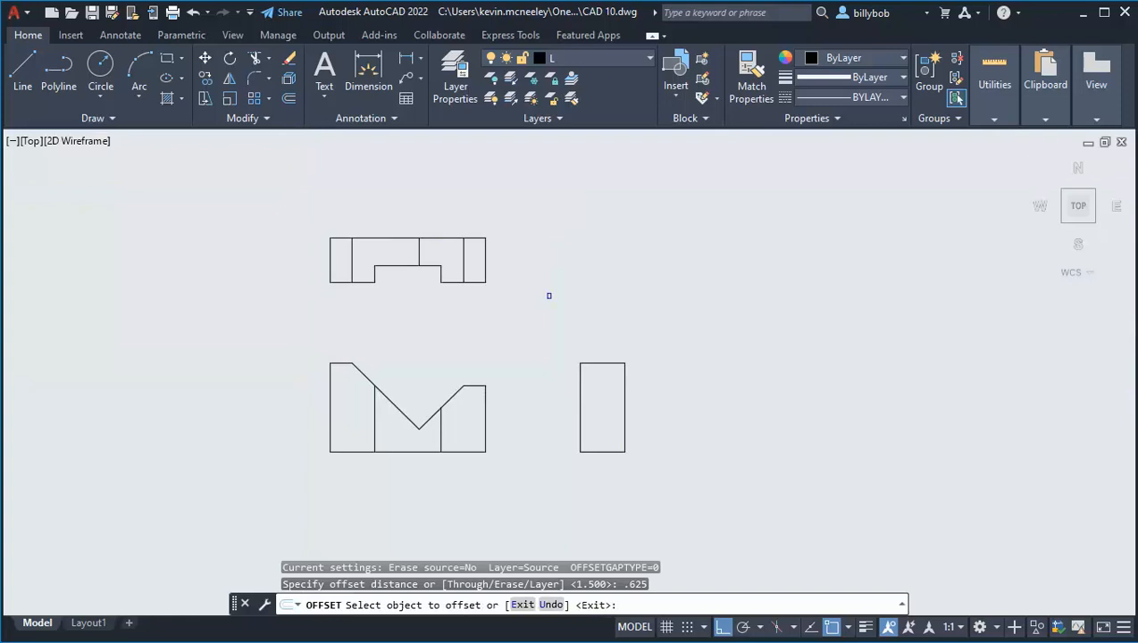
{"action": "left_click", "coordinate": [624, 399]}
{"action": "left_click", "coordinate": [613, 400]}
{"action": "key", "text": "Return"}
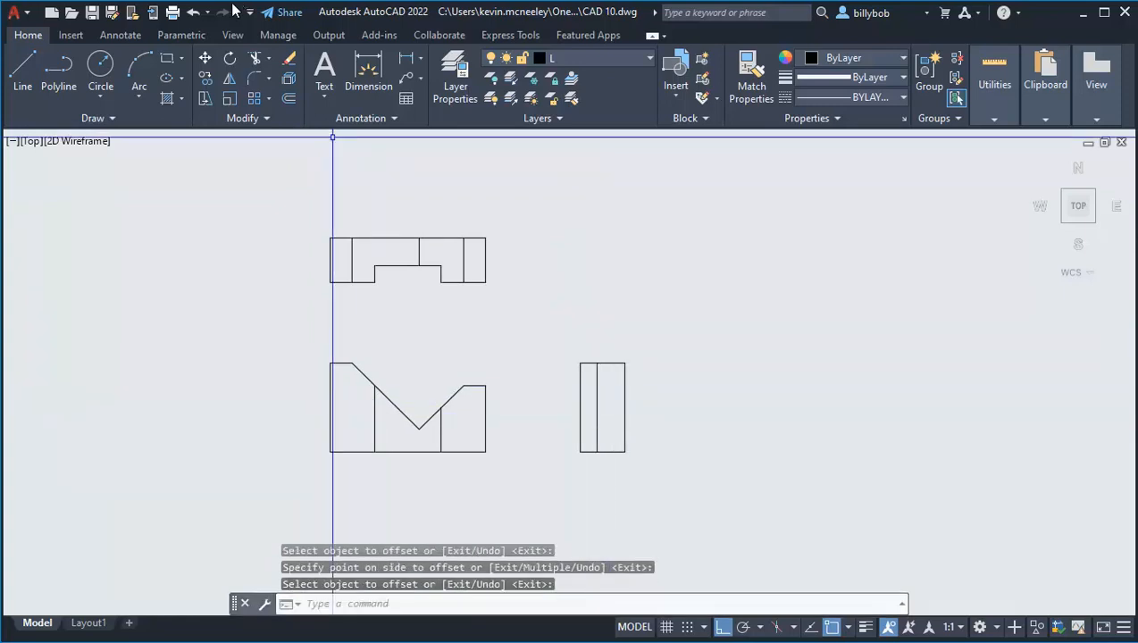
Draw a horizontal line from the front view's V-notch vertex to the right, past the side view.
{"action": "left_click", "coordinate": [33, 69]}
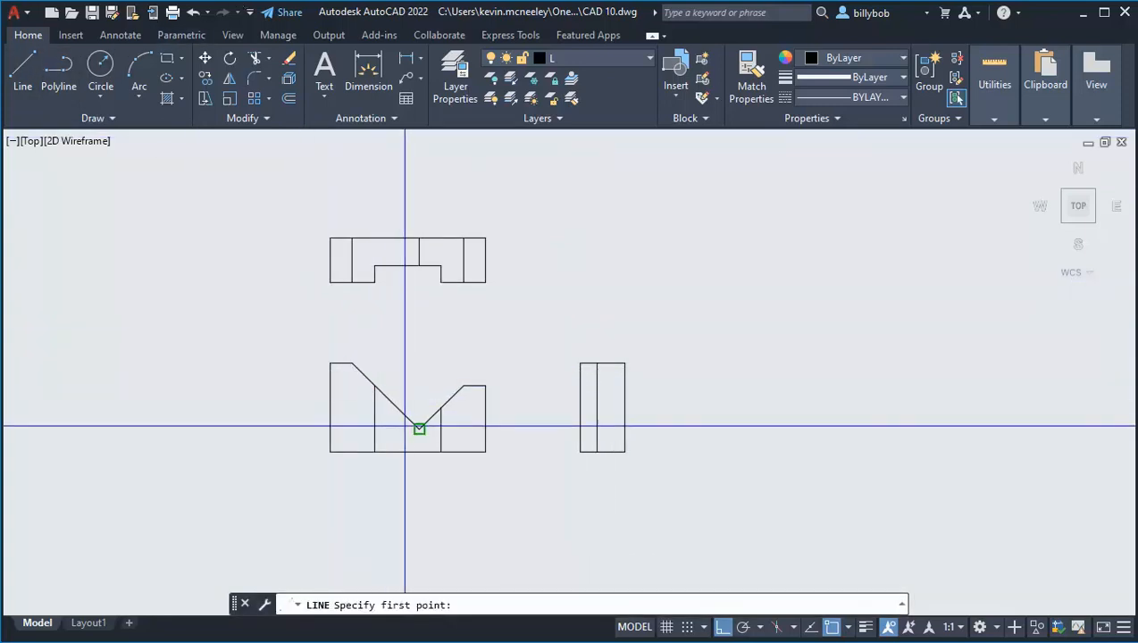
{"action": "left_click", "coordinate": [418, 428]}
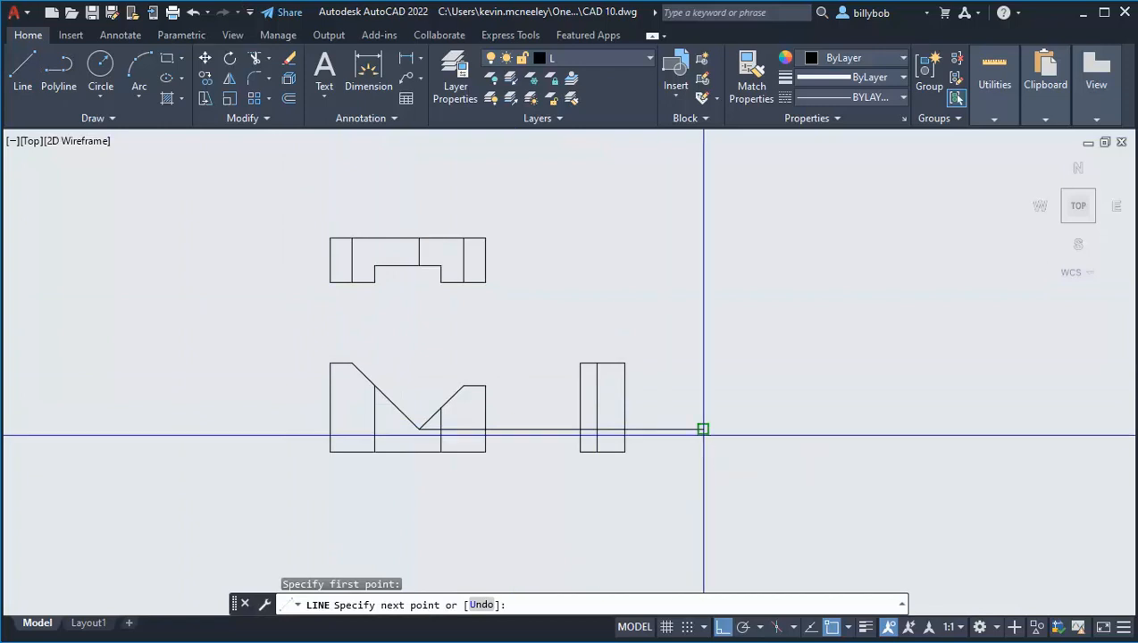
{"action": "left_click", "coordinate": [703, 429]}
{"action": "key", "text": "Return"}
Trim the horizontal line outside and between the views and left of the side view's inner vertical line.
{"action": "left_click", "coordinate": [261, 58]}
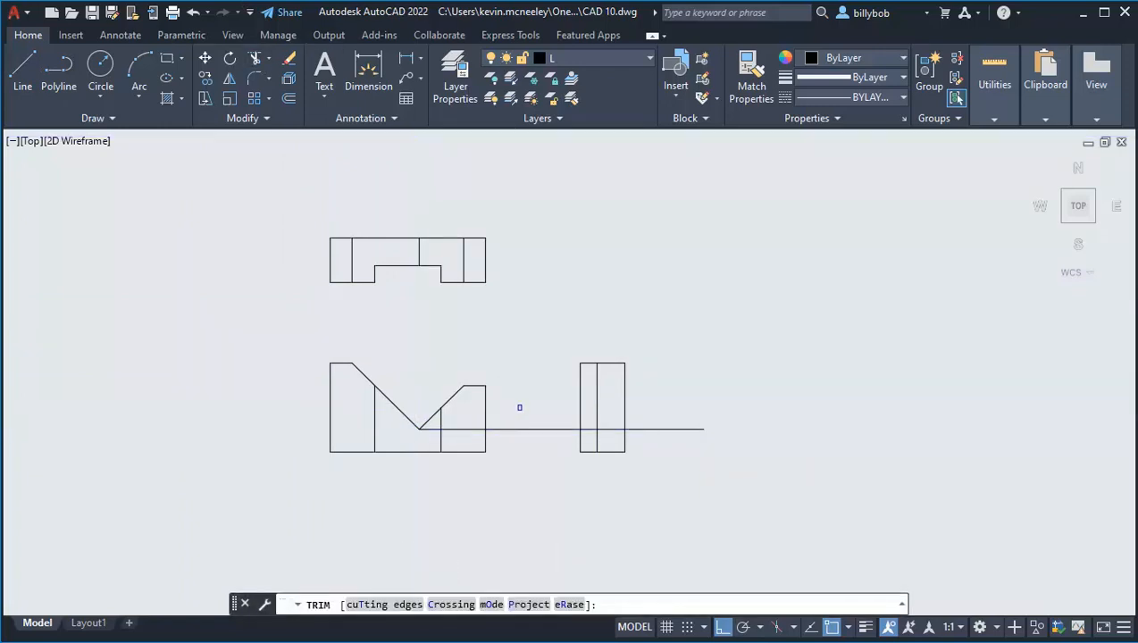
{"action": "left_click", "coordinate": [594, 427]}
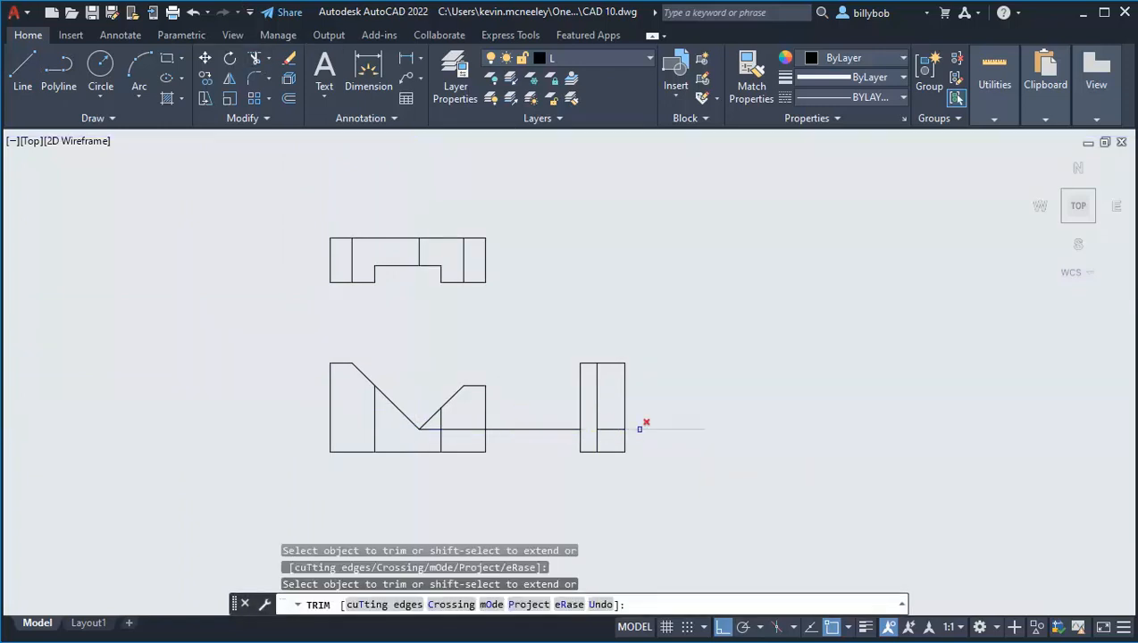
{"action": "left_click", "coordinate": [643, 428]}
{"action": "left_click", "coordinate": [576, 426]}
{"action": "key", "text": "Return"}
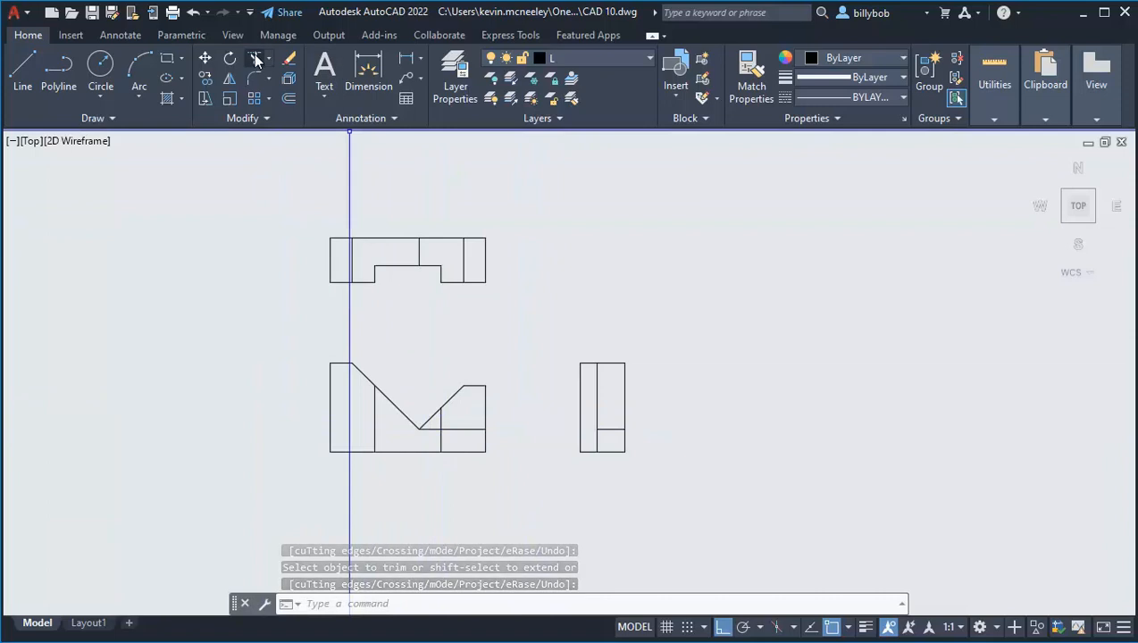
Erase the leftover horizontal line running right from the V-notch vertex in the front view, and save the drawing.
{"action": "left_click", "coordinate": [288, 61]}
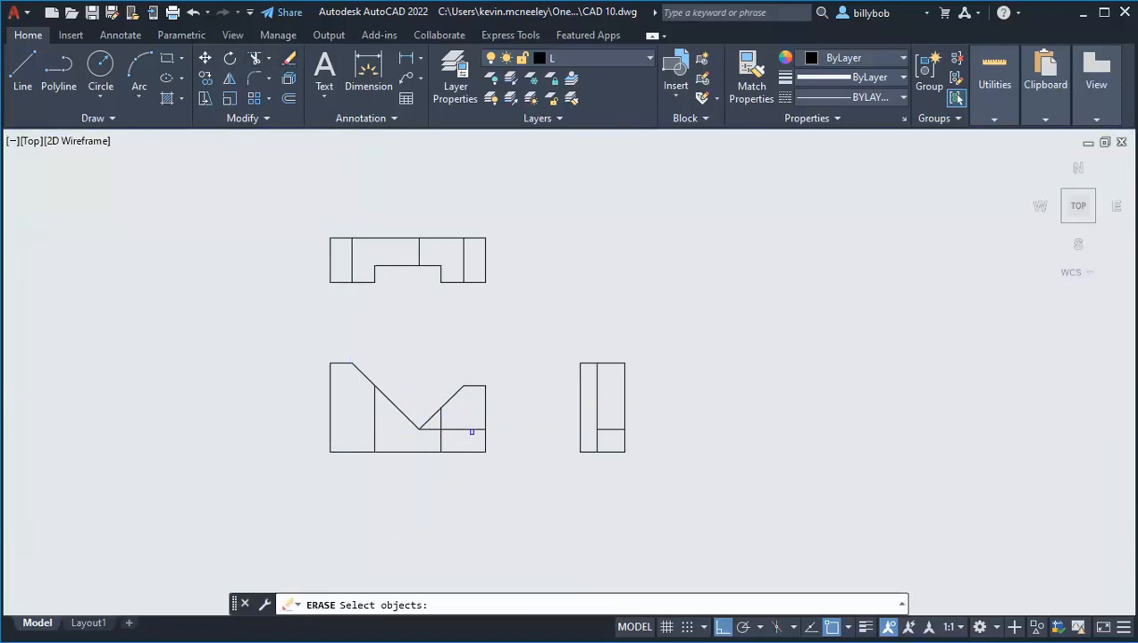
{"action": "left_click", "coordinate": [472, 431]}
{"action": "key", "text": "Return"}
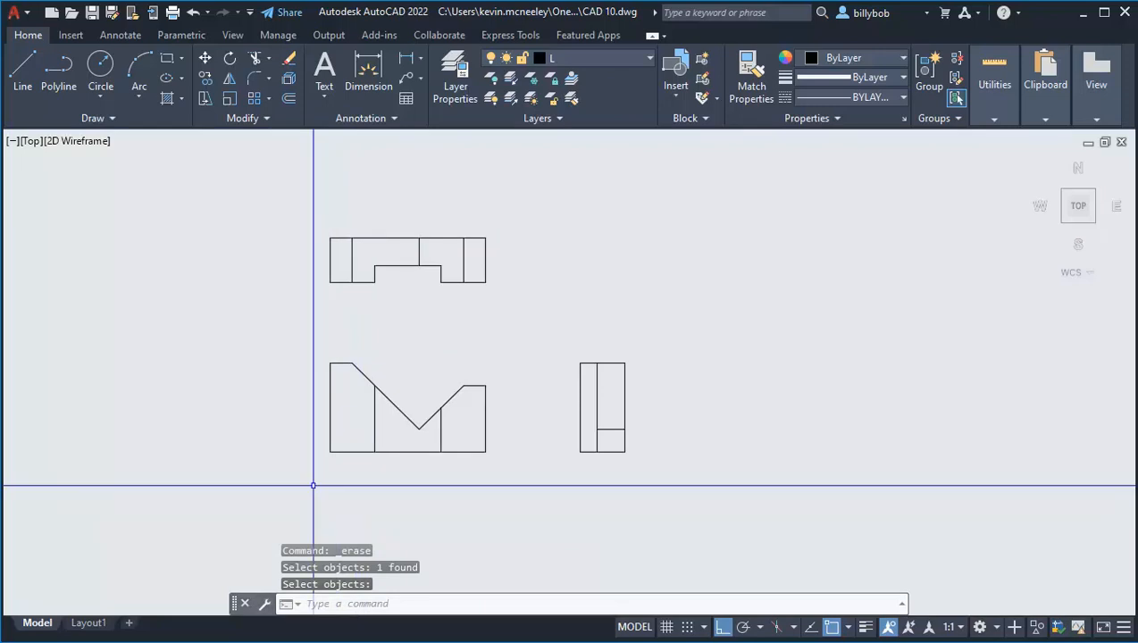
{"action": "key", "text": "ctrl+s"}
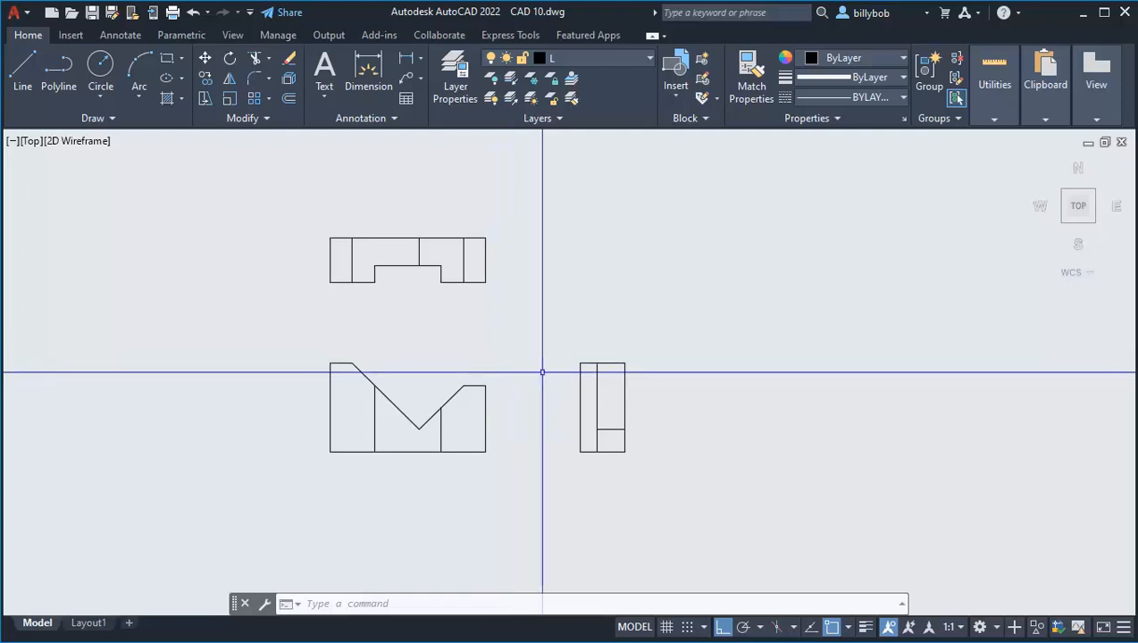
Draw a horizontal line from the top of the front view's left inner vertical edge rightward into the side view.
{"action": "type", "text": "l"}
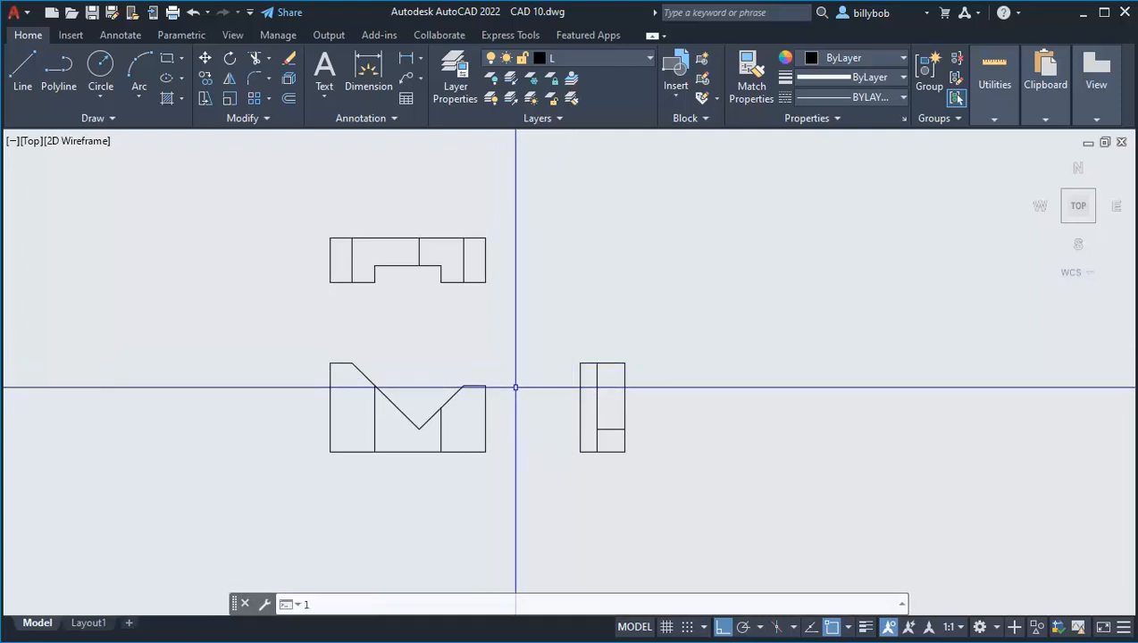
{"action": "key", "text": "Return"}
{"action": "left_click", "coordinate": [375, 386]}
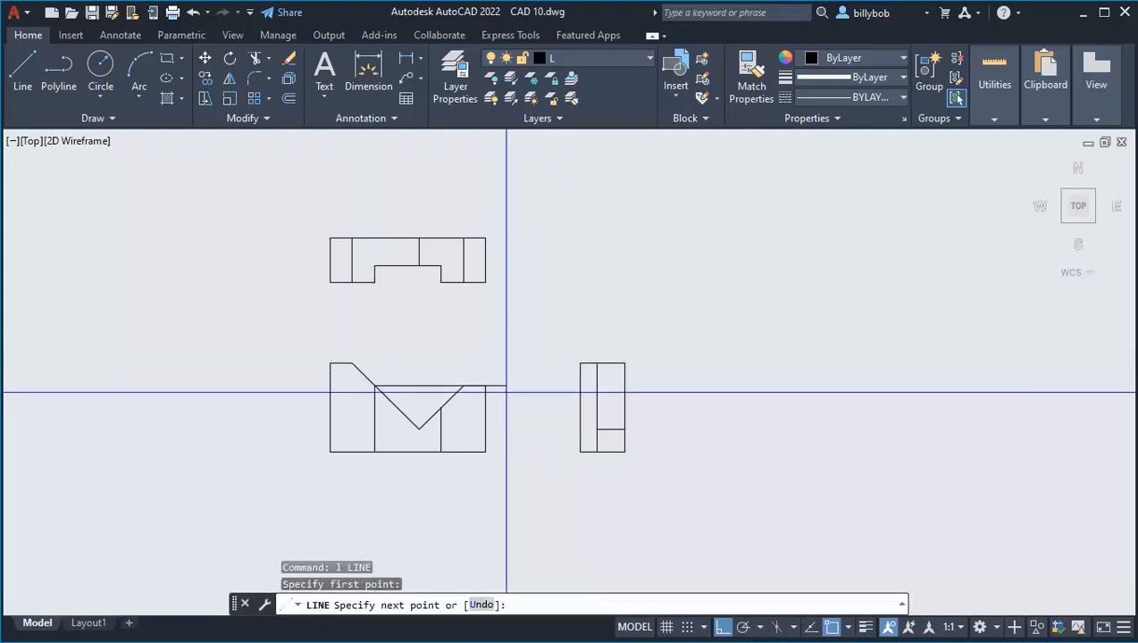
{"action": "left_click", "coordinate": [613, 396]}
{"action": "key", "text": "Return"}
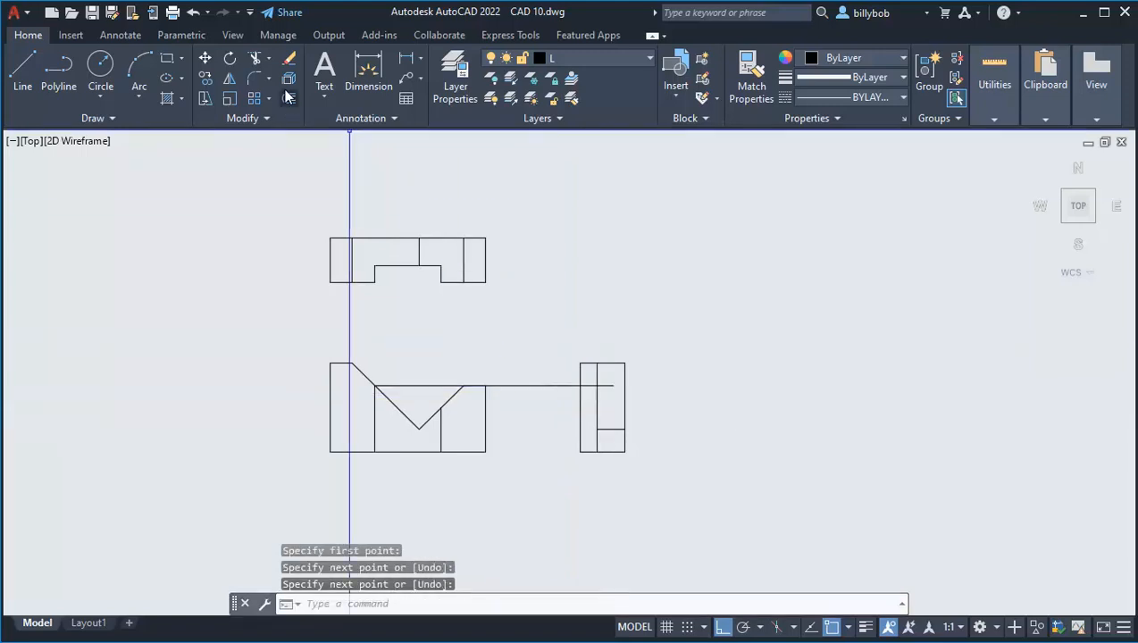
Trim the new horizontal line between the views and right of the side view's inner vertical line.
{"action": "left_click", "coordinate": [254, 59]}
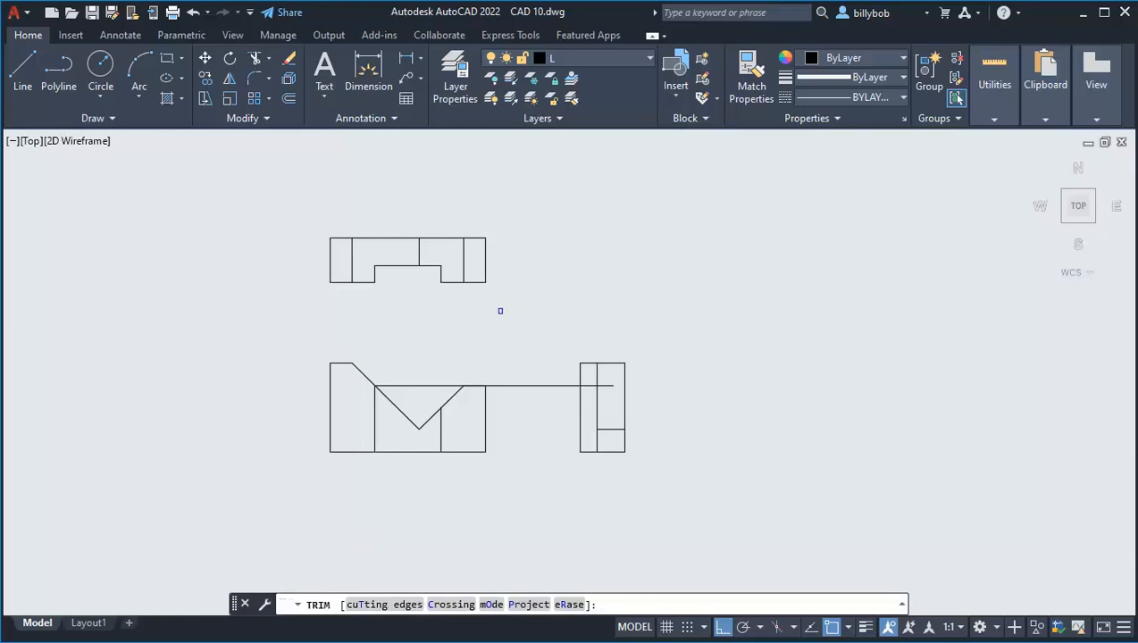
{"action": "left_click", "coordinate": [604, 387]}
{"action": "left_click", "coordinate": [563, 388]}
{"action": "left_click", "coordinate": [561, 385]}
{"action": "left_click", "coordinate": [552, 385]}
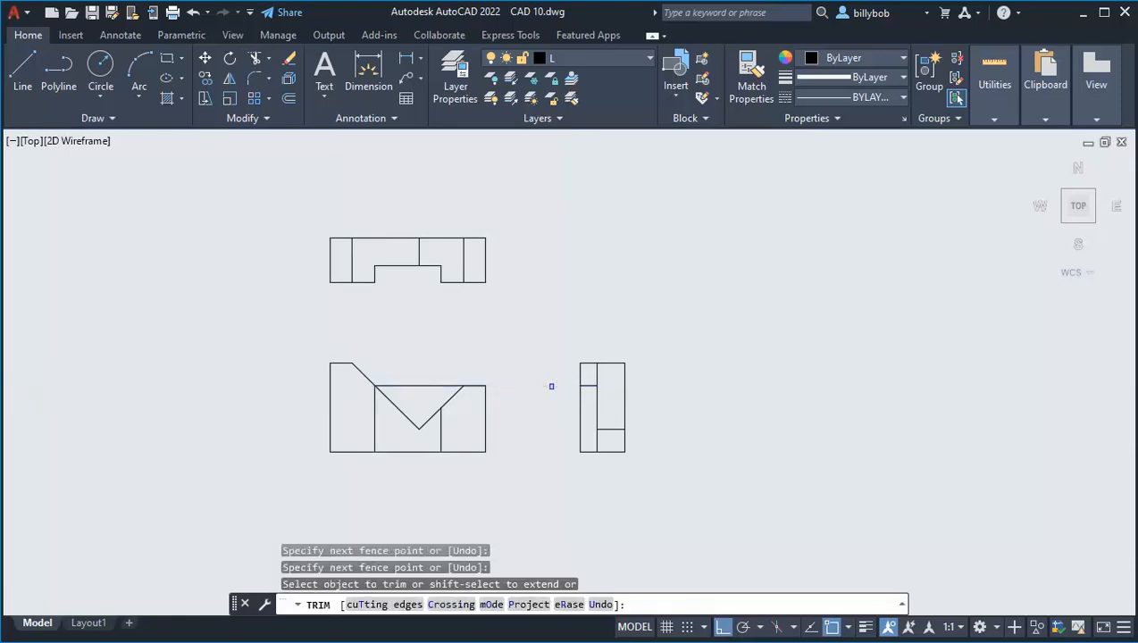
{"action": "key", "text": "Return"}
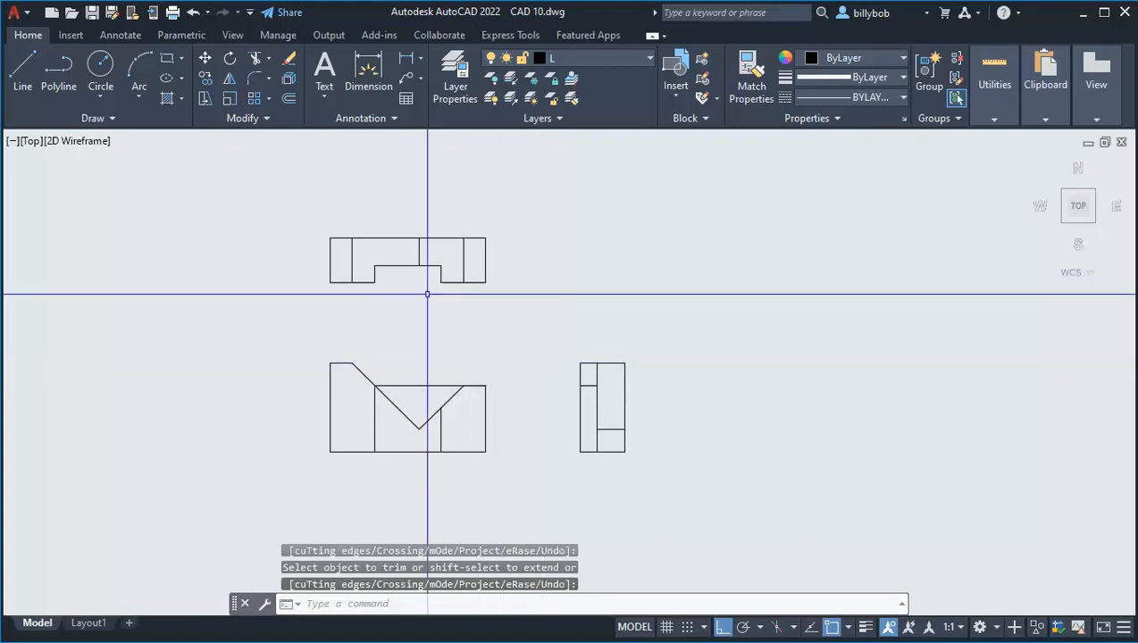
Erase the leftover horizontal line spanning the V-notch in the front view.
{"action": "left_click", "coordinate": [288, 60]}
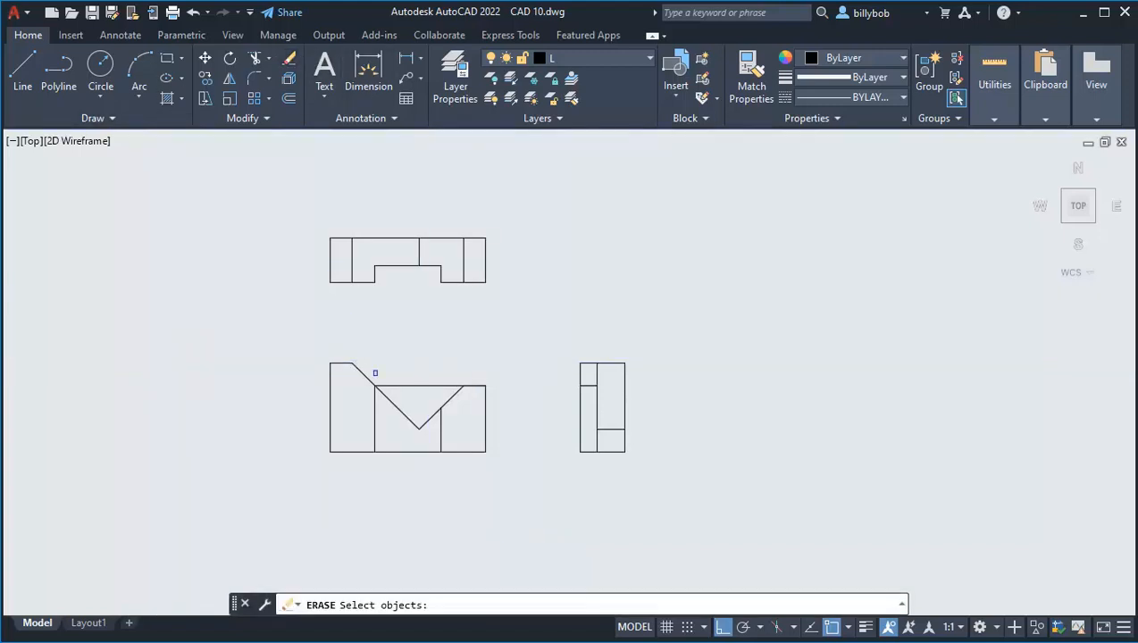
{"action": "left_click", "coordinate": [397, 385]}
{"action": "key", "text": "Return"}
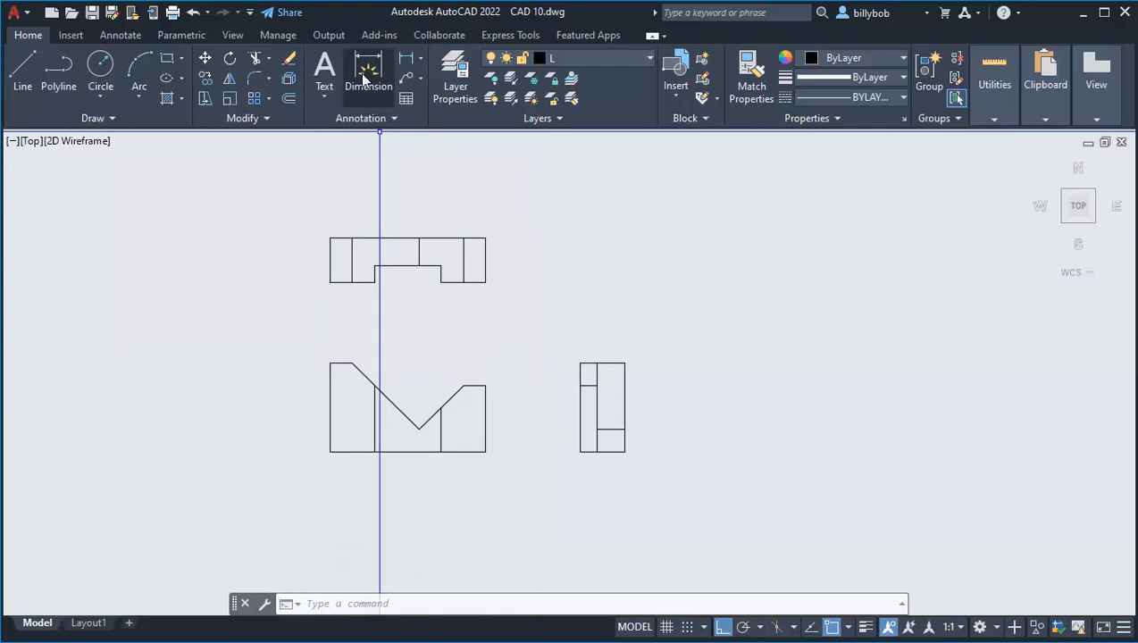
Trim the side view's inner vertical line above the short horizontal segment.
{"action": "left_click", "coordinate": [256, 57]}
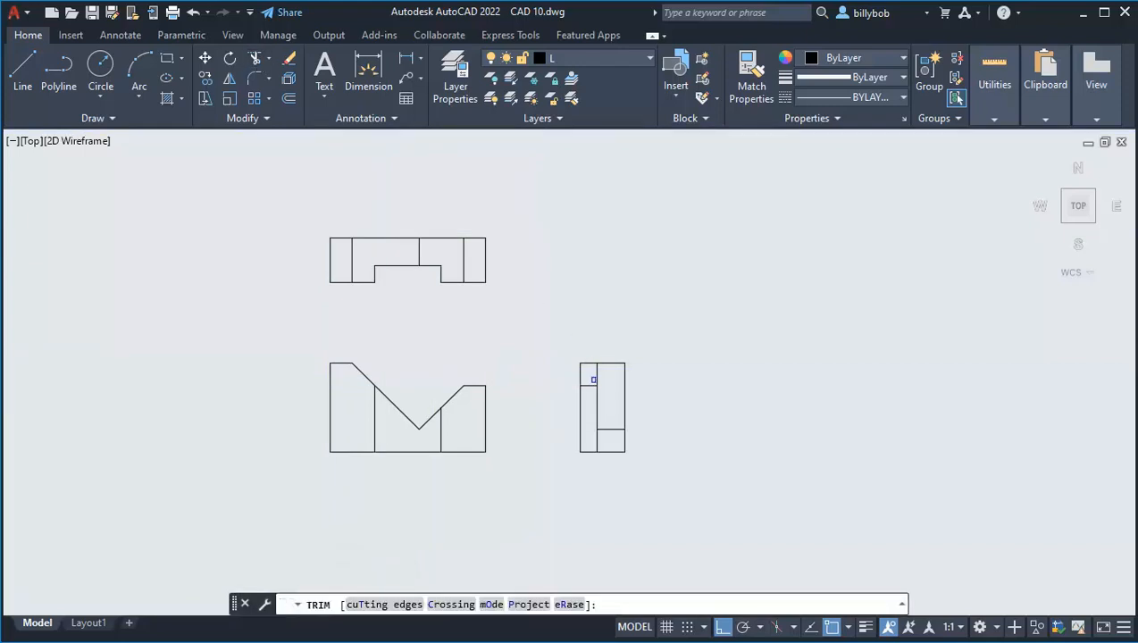
{"action": "left_click", "coordinate": [595, 377]}
{"action": "key", "text": "Escape"}
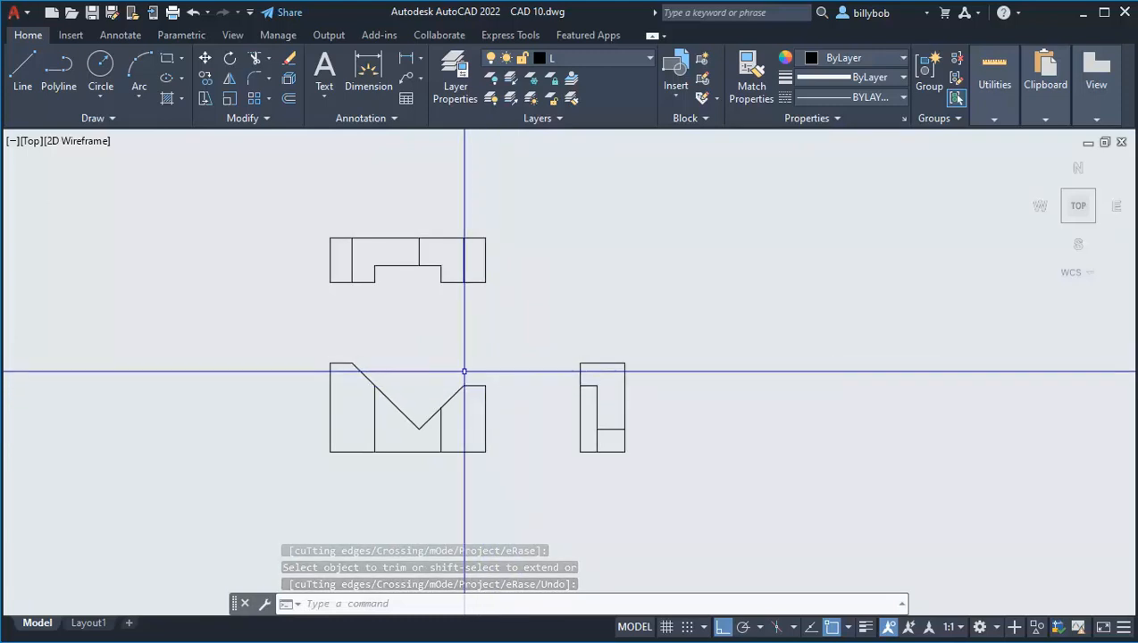
Draw a horizontal line from the front view's upper right corner to the right, past the side view.
{"action": "left_click", "coordinate": [25, 69]}
{"action": "left_click", "coordinate": [485, 386]}
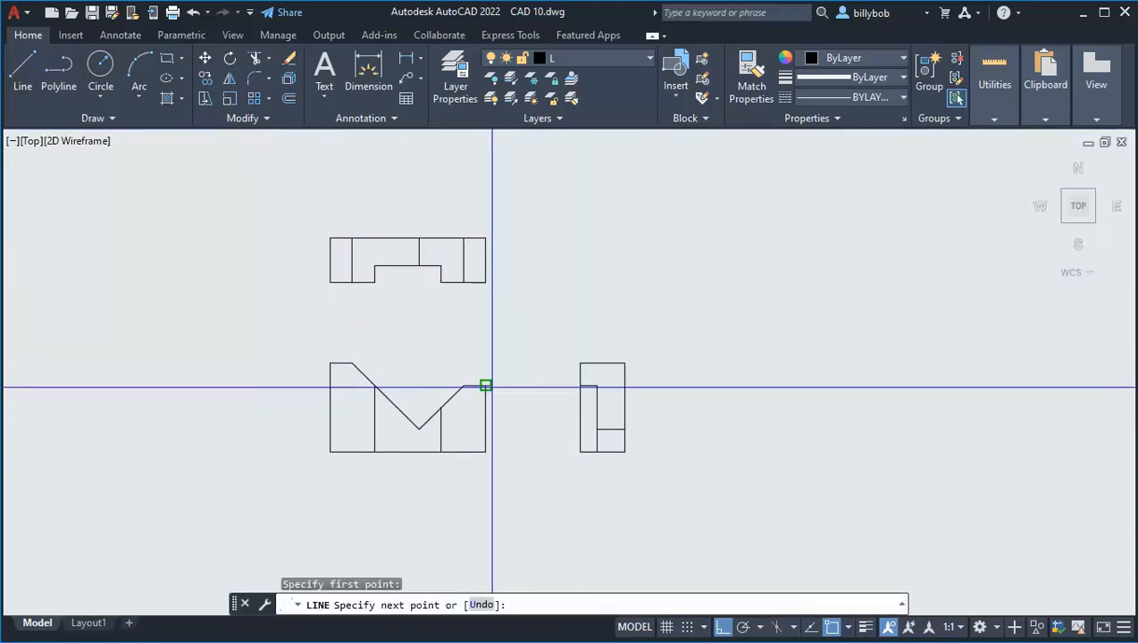
{"action": "left_click", "coordinate": [744, 414]}
{"action": "key", "text": "Return"}
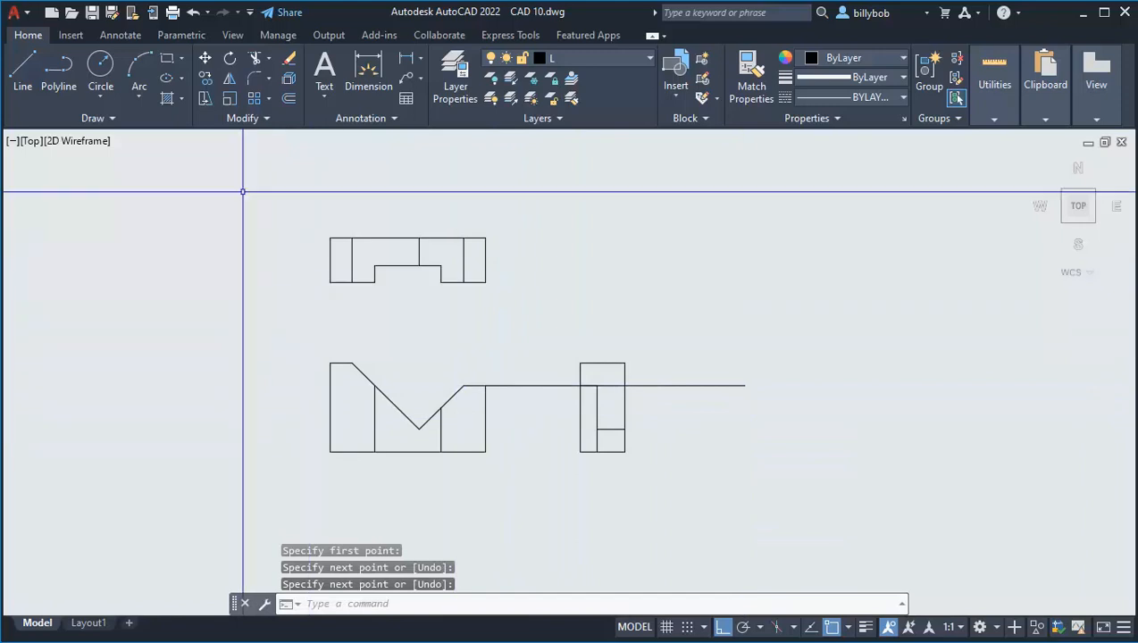
Trim the horizontal line between the views and beyond the side view's right edge.
{"action": "left_click", "coordinate": [257, 59]}
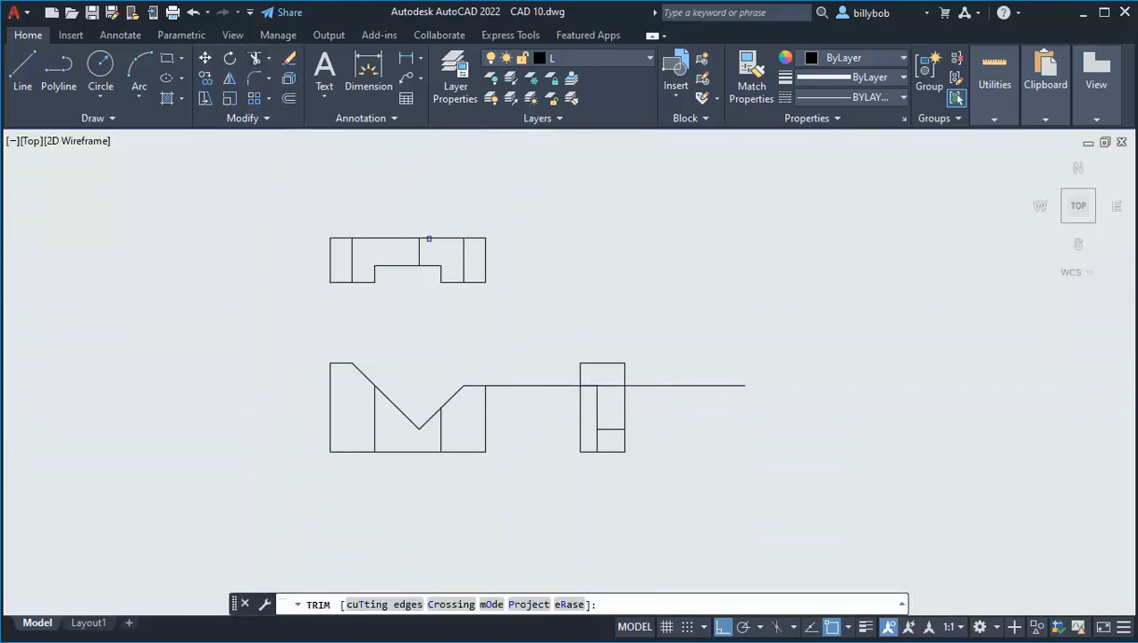
{"action": "left_click", "coordinate": [643, 384]}
{"action": "left_click", "coordinate": [567, 385]}
{"action": "key", "text": "Return"}
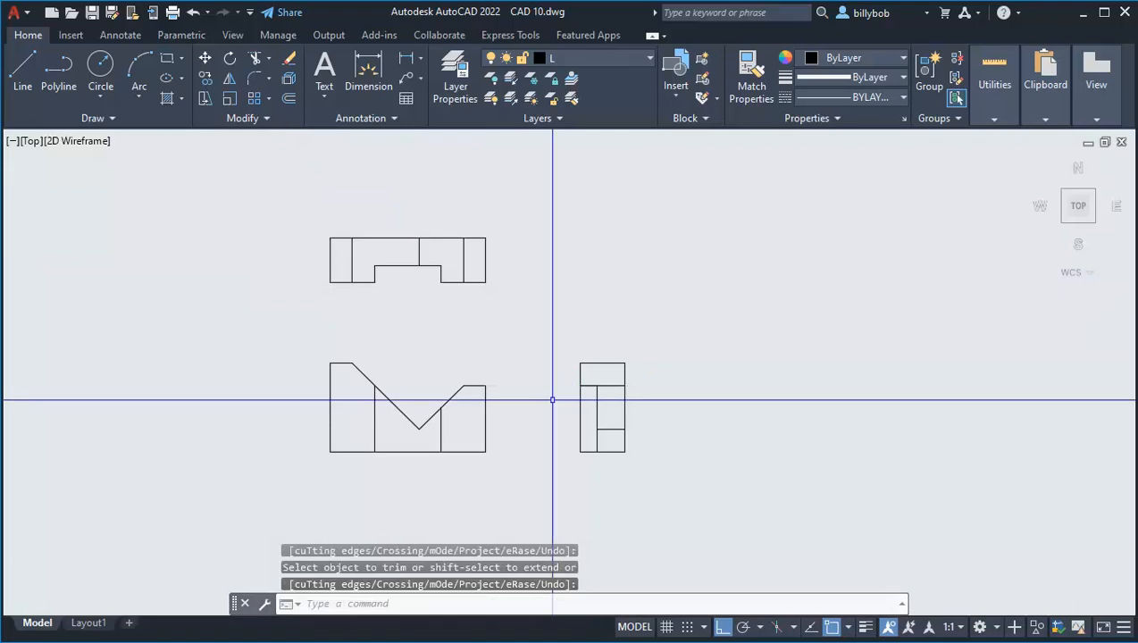
Erase the short horizontal segment that overlaps the full-width line in the side view.
{"action": "scroll", "coordinate": [558, 409], "scroll_direction": "down", "scroll_amount": 2}
{"action": "scroll", "coordinate": [558, 409], "scroll_direction": "up", "scroll_amount": 2}
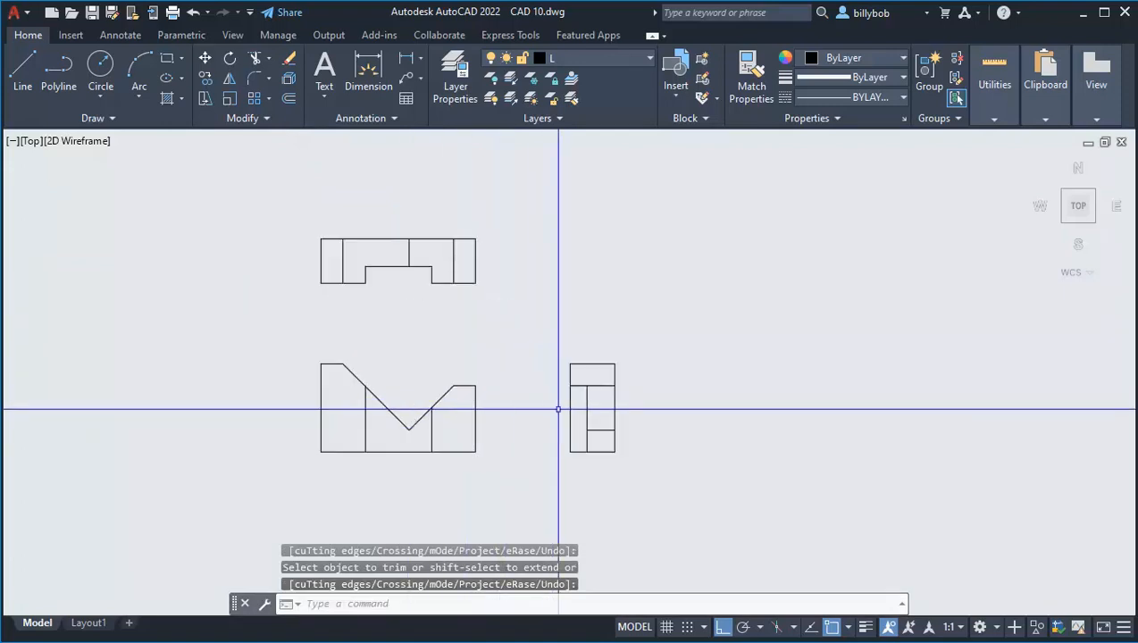
{"action": "type", "text": "e"}
{"action": "key", "text": "Return"}
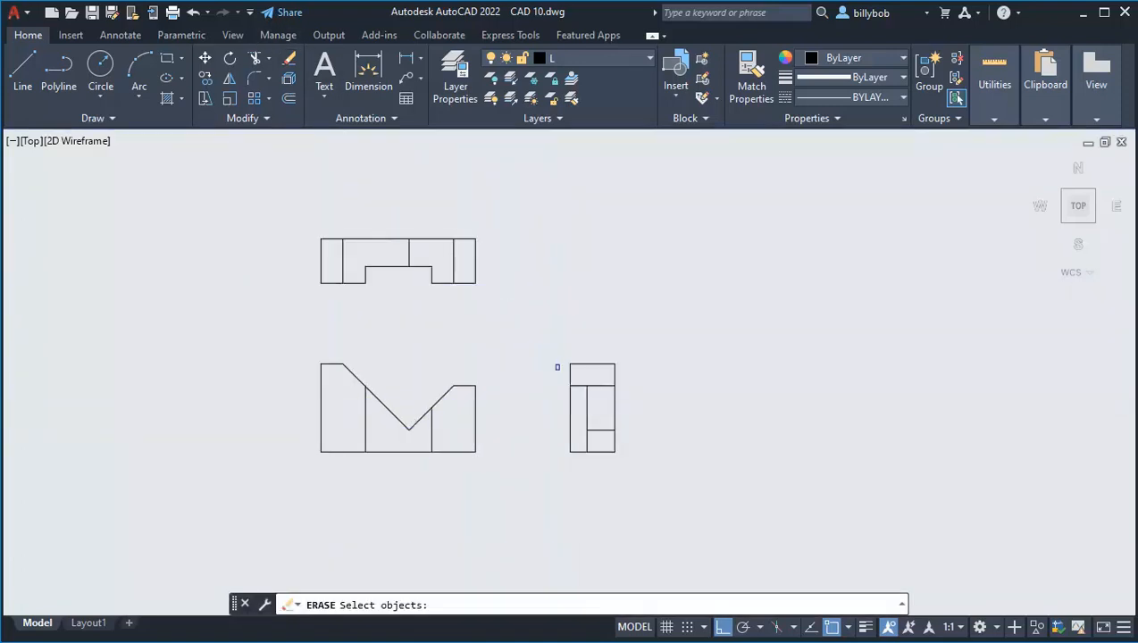
{"action": "left_click", "coordinate": [550, 373]}
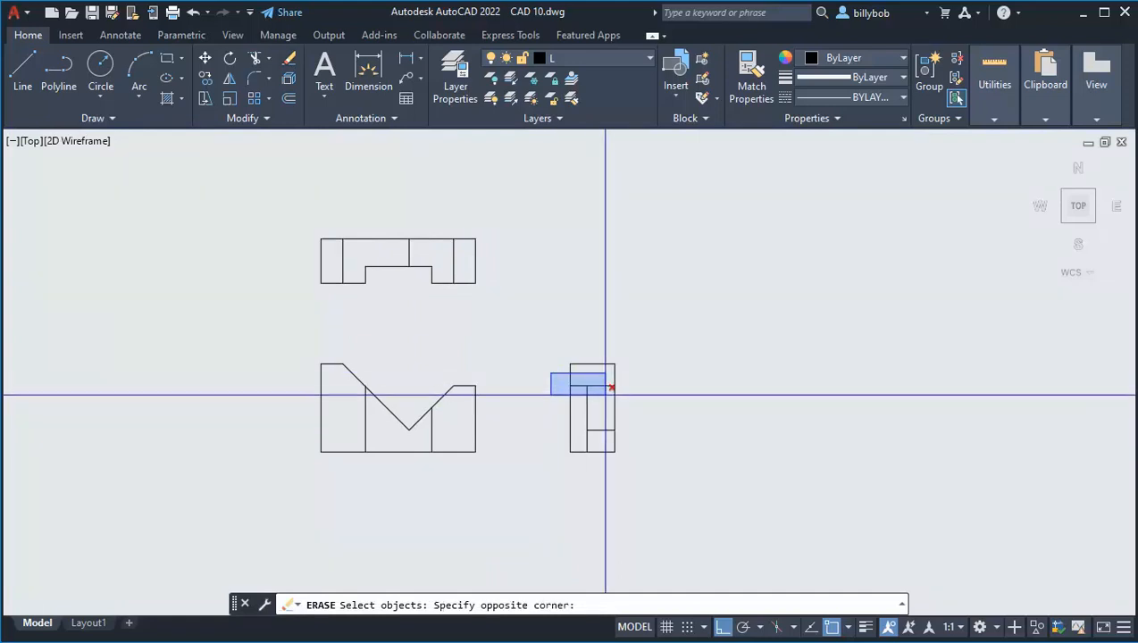
{"action": "left_click", "coordinate": [602, 404]}
{"action": "key", "text": "Return"}
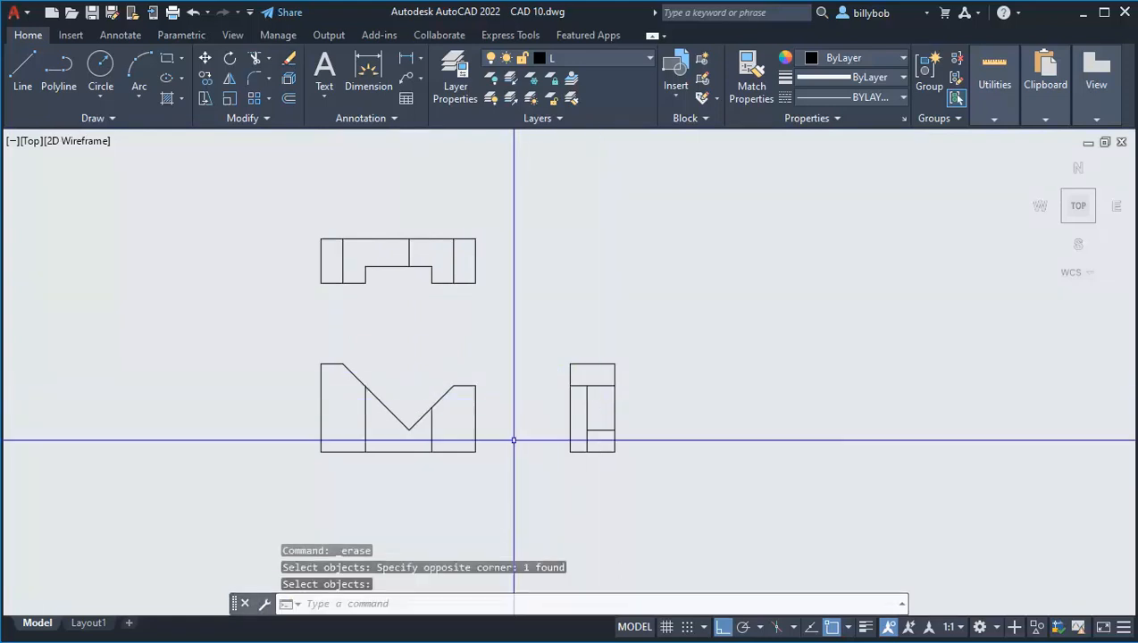
{"action": "key", "text": "Return"}
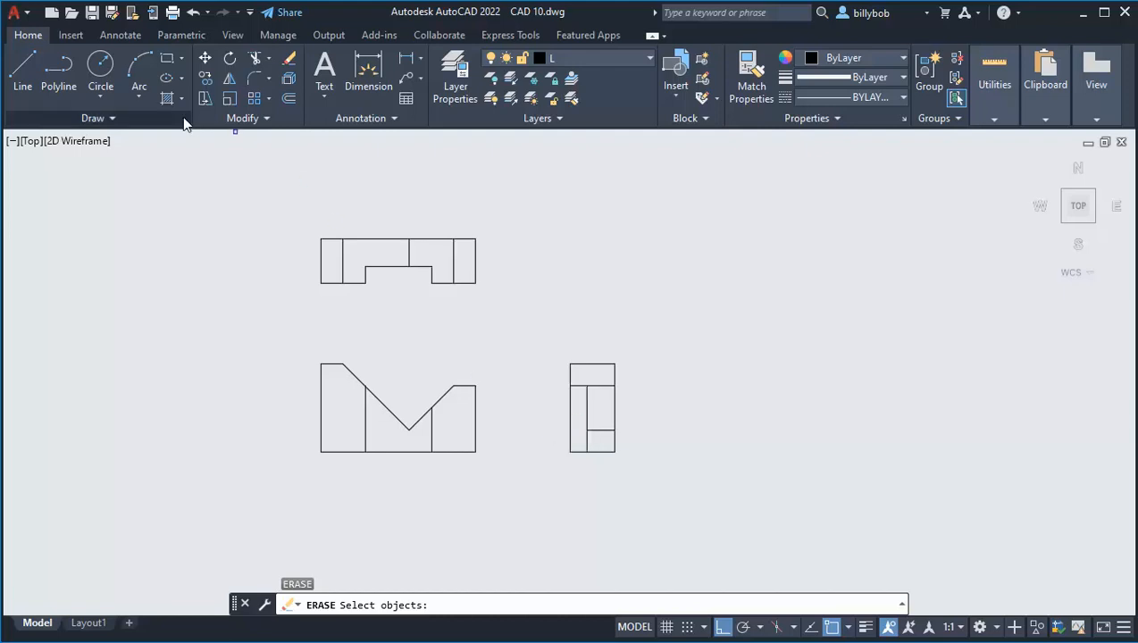
Draw a horizontal line from the top of the front view's right inner vertical edge to just past the side view.
{"action": "left_click", "coordinate": [29, 65]}
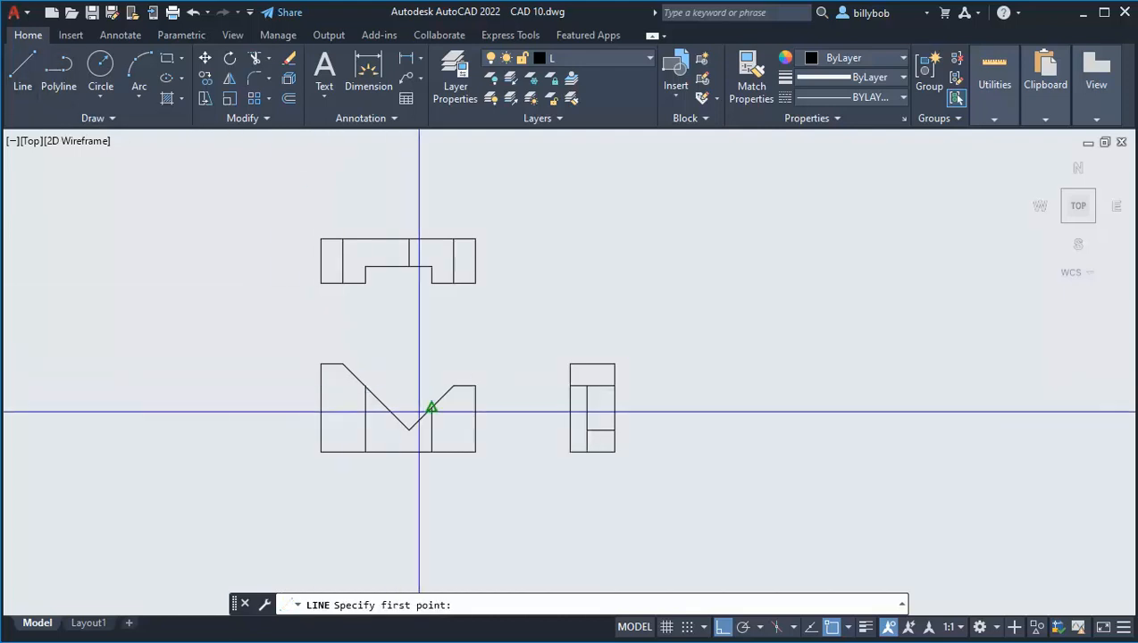
{"action": "left_click", "coordinate": [426, 413]}
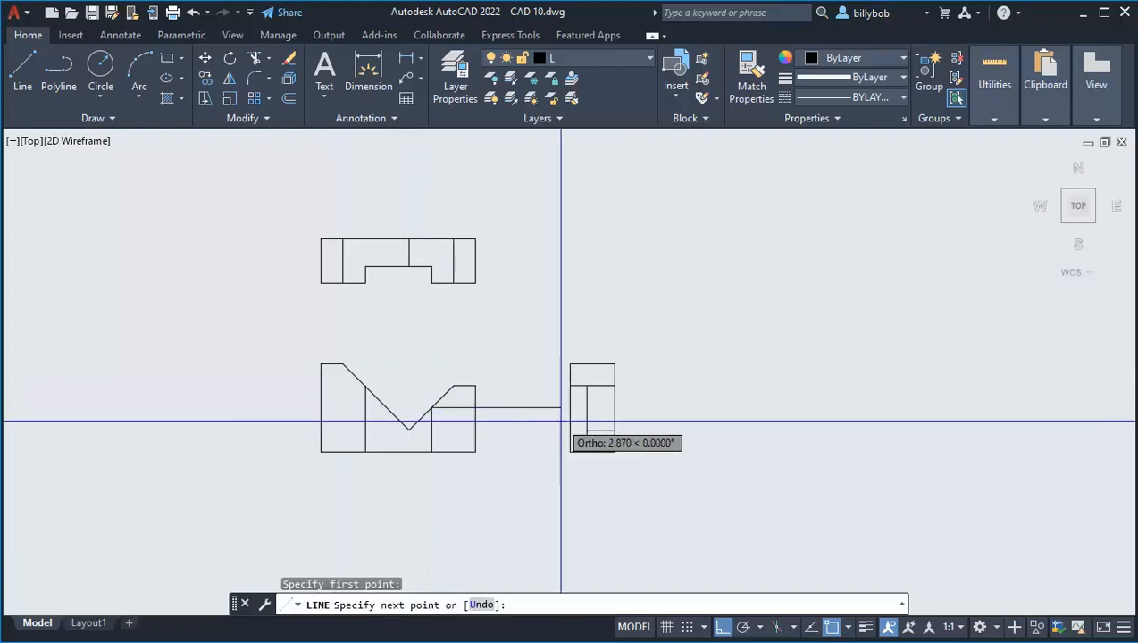
{"action": "left_click", "coordinate": [632, 418]}
{"action": "key", "text": "Return"}
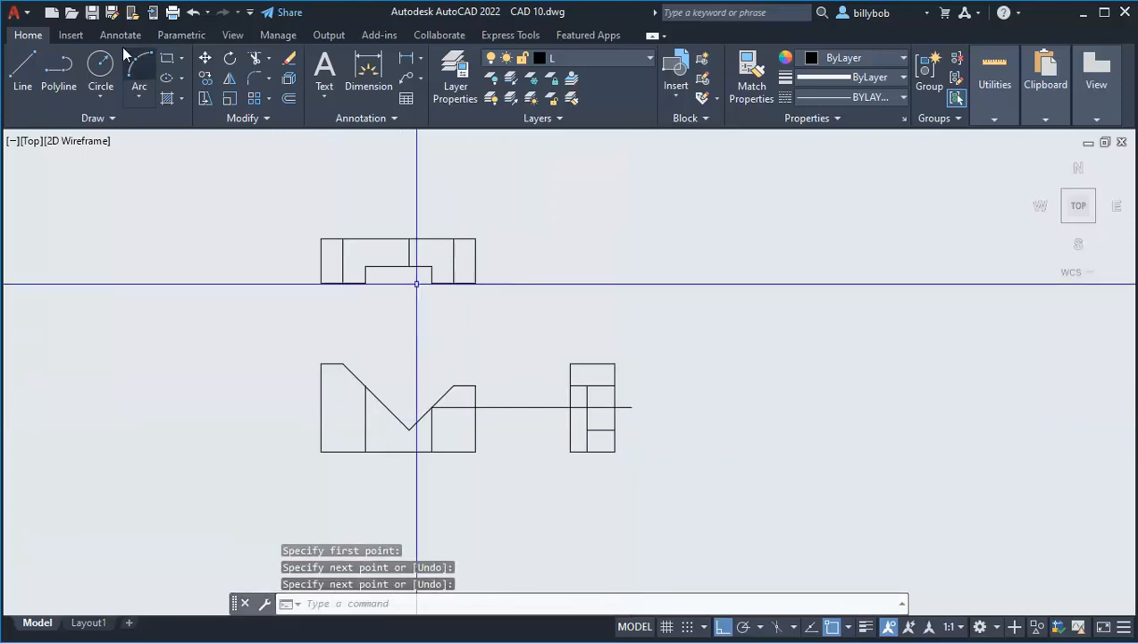
Trim both projected horizontal lines so that only their segments left of the side view's inner vertical line remain in that view.
{"action": "left_click", "coordinate": [254, 59]}
{"action": "left_click", "coordinate": [604, 407]}
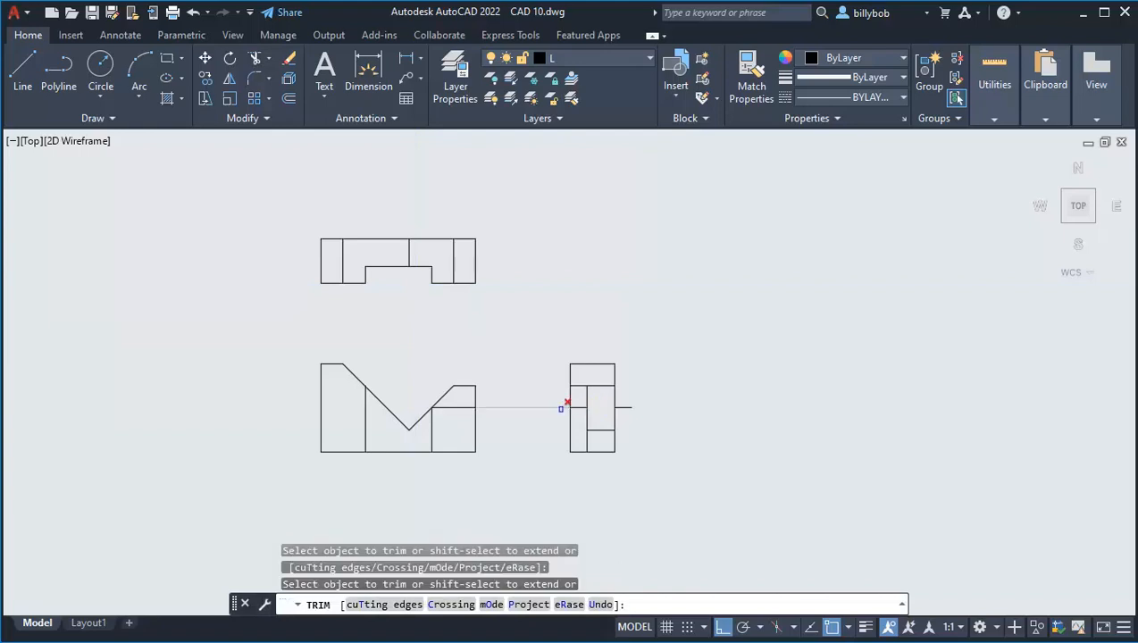
{"action": "key", "text": "Return"}
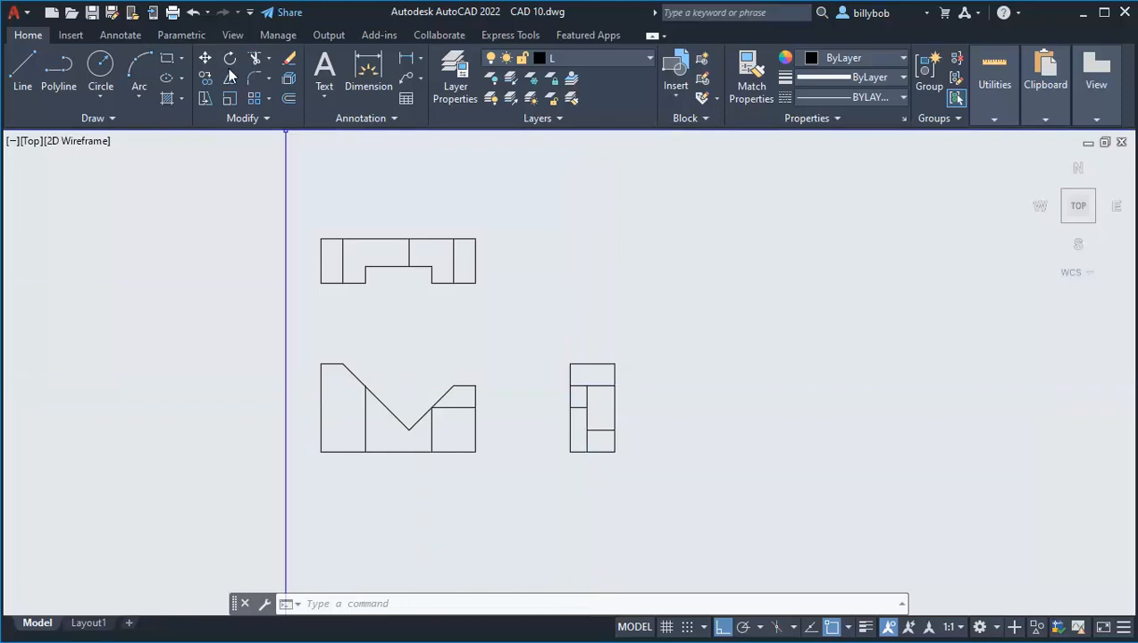
{"action": "left_click", "coordinate": [256, 58]}
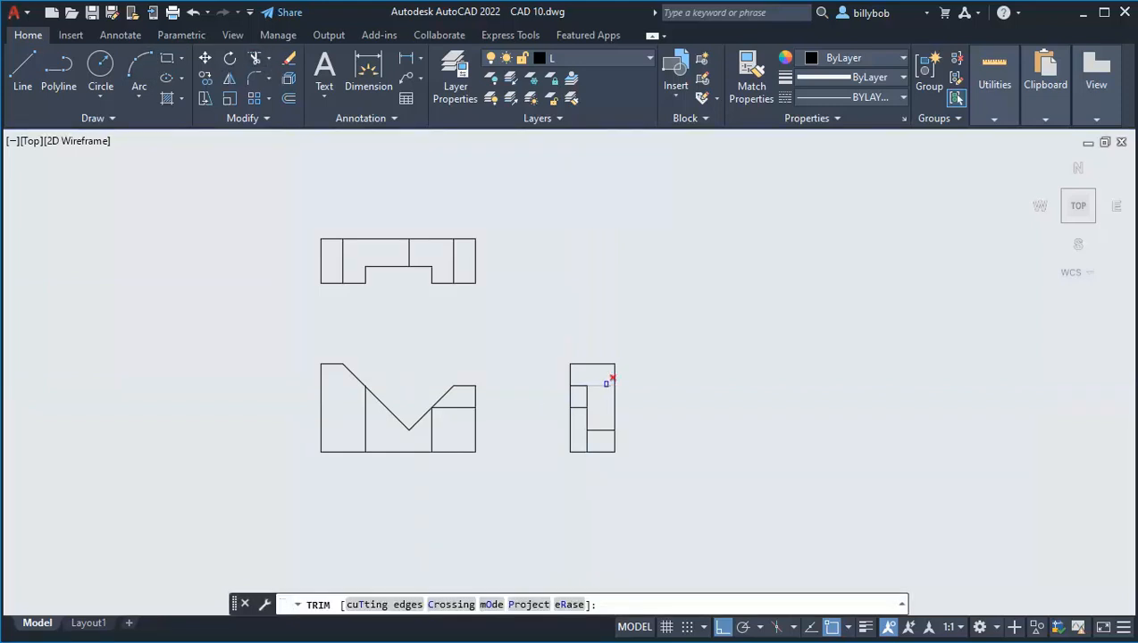
{"action": "left_click", "coordinate": [607, 383]}
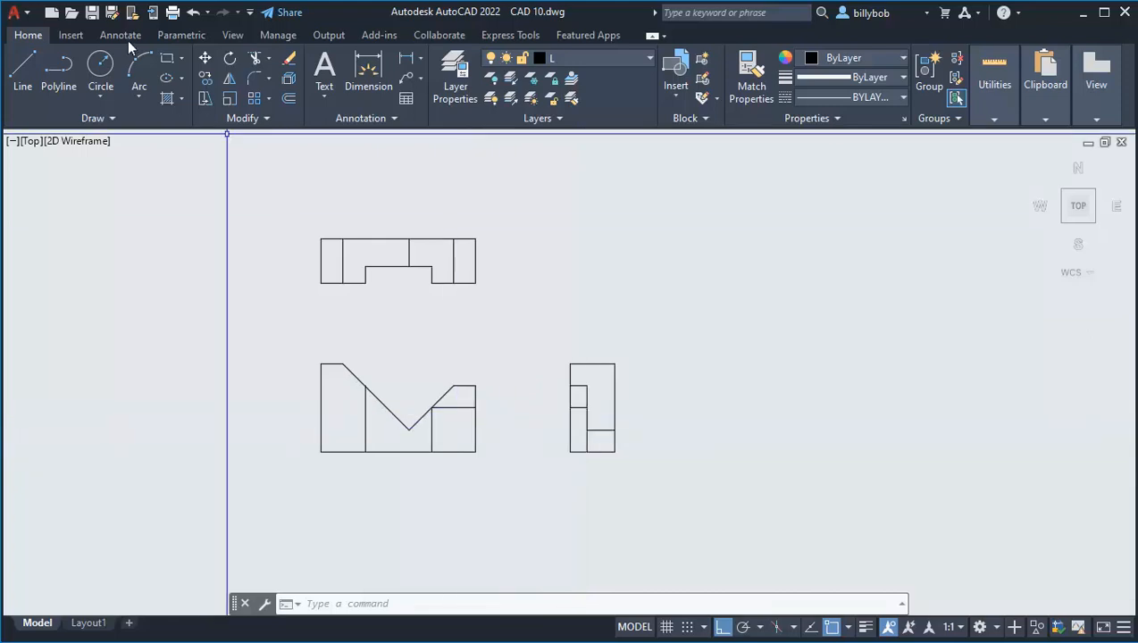
Erase the leftover horizontal line across the right leg of the front view.
{"action": "left_click", "coordinate": [284, 62]}
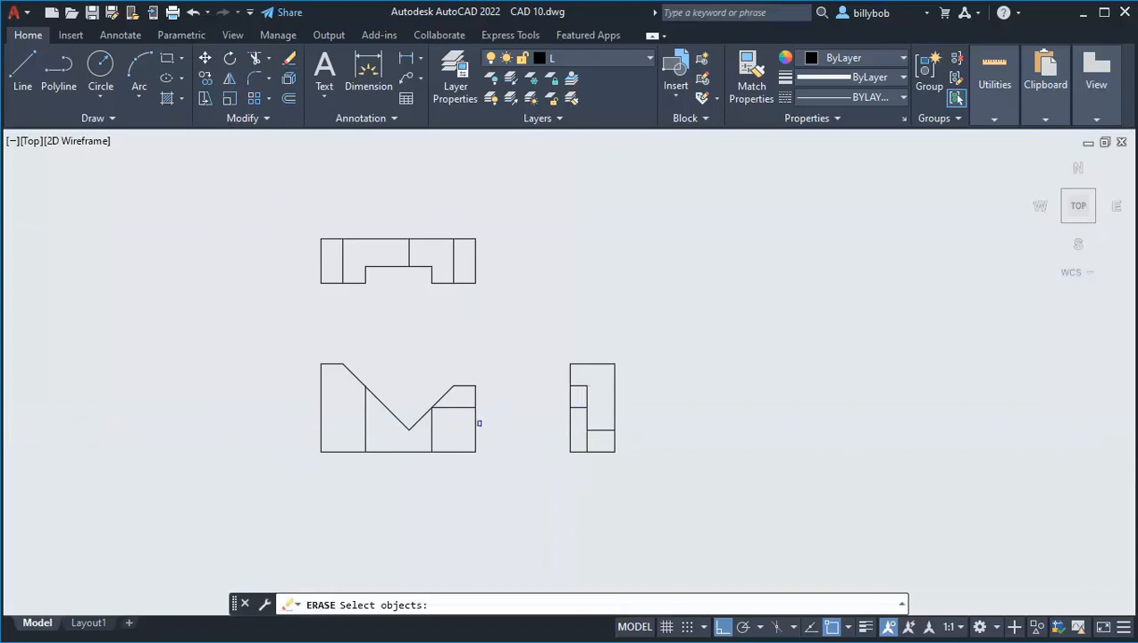
{"action": "left_click", "coordinate": [465, 409]}
{"action": "key", "text": "Return"}
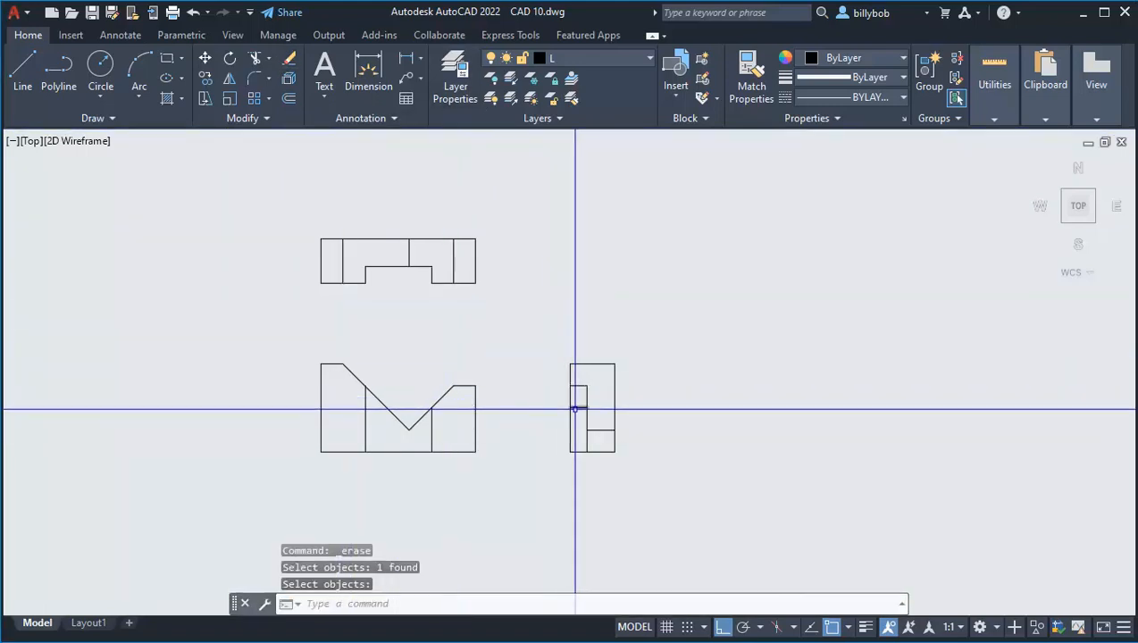
Move the side view's short horizontal segment, just below the inner vertical line's upper end, to layer H.
{"action": "key", "text": "Return"}
{"action": "left_click", "coordinate": [608, 60]}
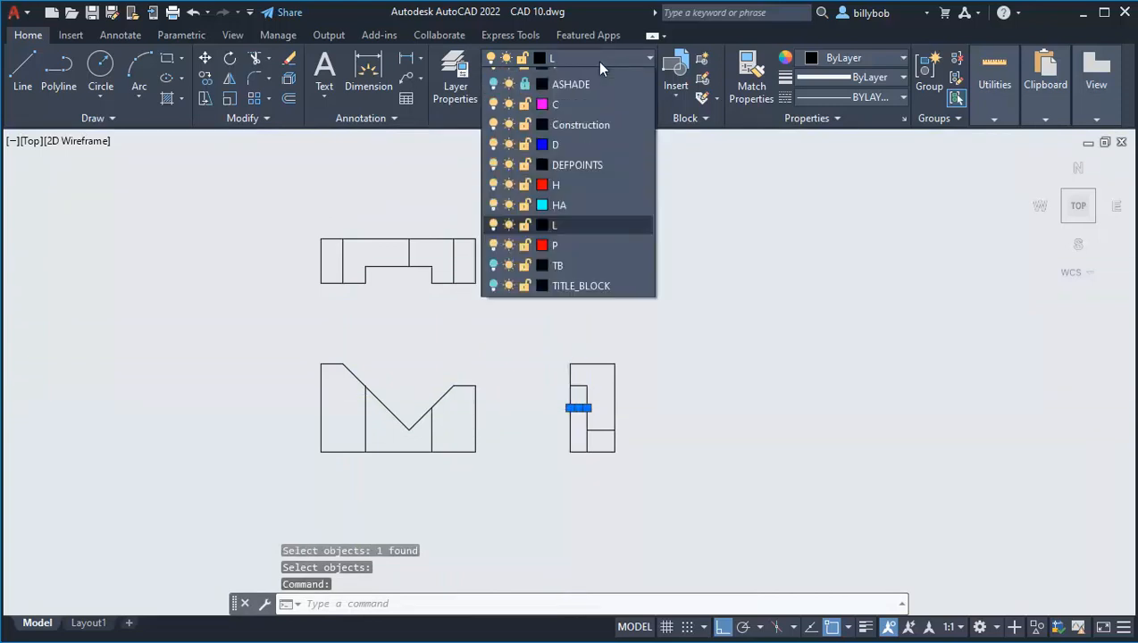
{"action": "left_click", "coordinate": [556, 200]}
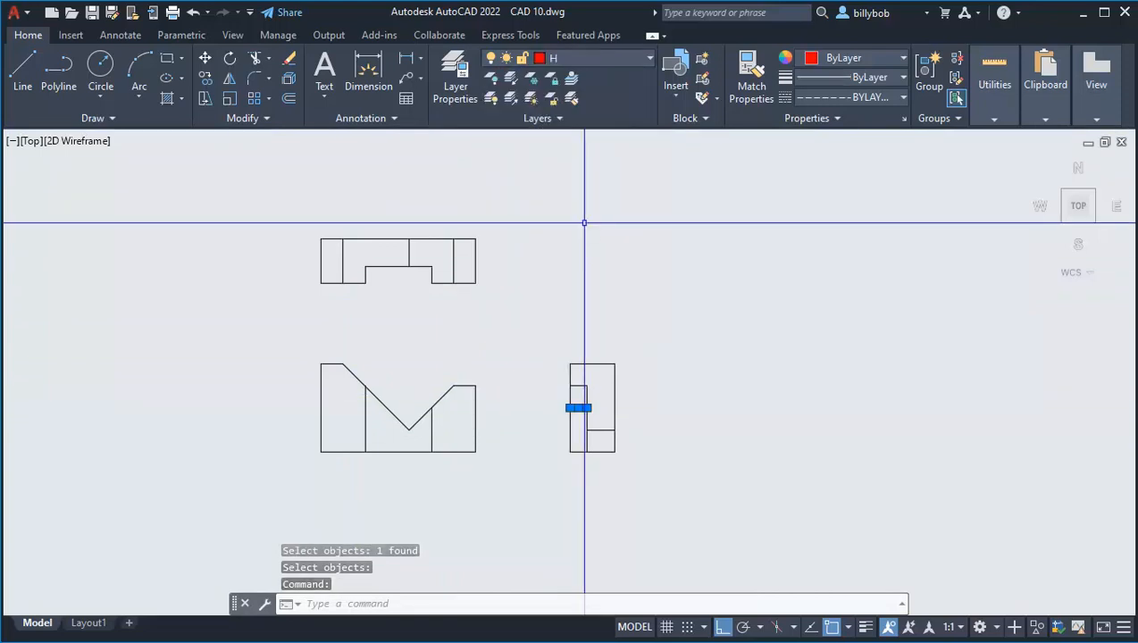
{"action": "key", "text": "Escape"}
{"action": "key", "text": "Escape"}
{"action": "scroll", "coordinate": [541, 442], "scroll_direction": "up", "scroll_amount": 4}
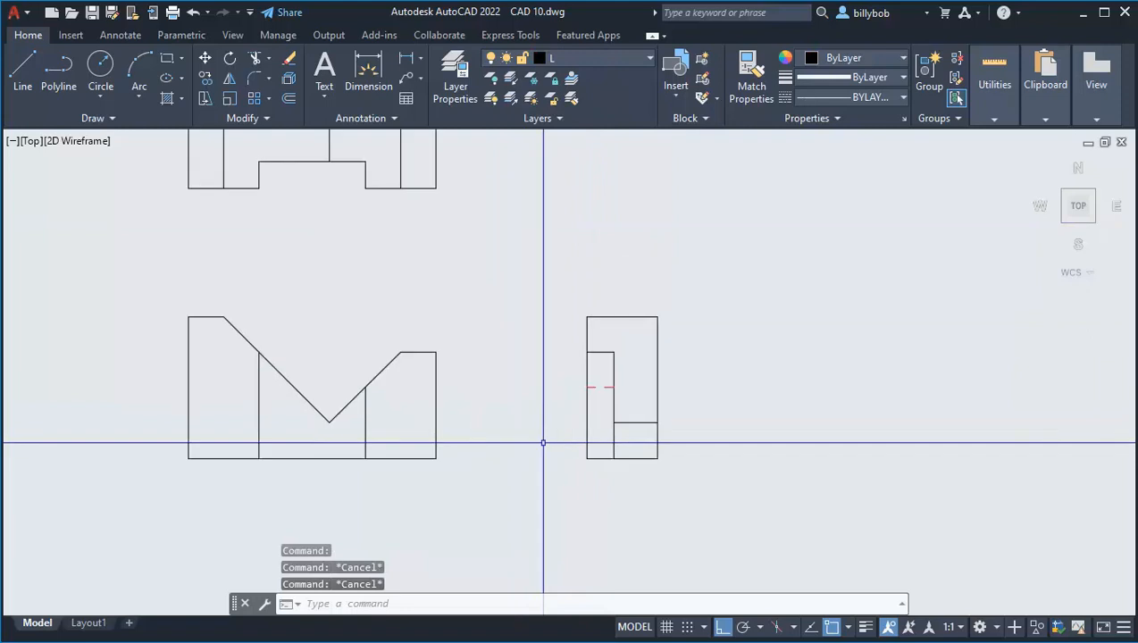
{"action": "scroll", "coordinate": [544, 443], "scroll_direction": "down", "scroll_amount": 2}
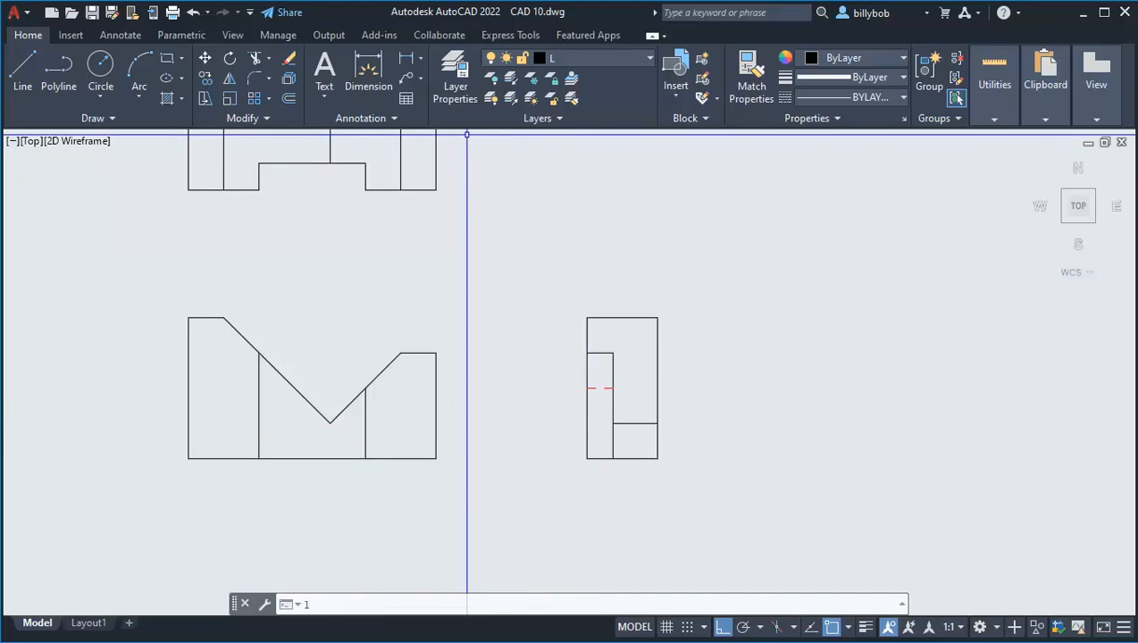
Set the drawing's global linetype scale factor to 0.3.
{"action": "type", "text": "type scale"}
{"action": "key", "text": "Return"}
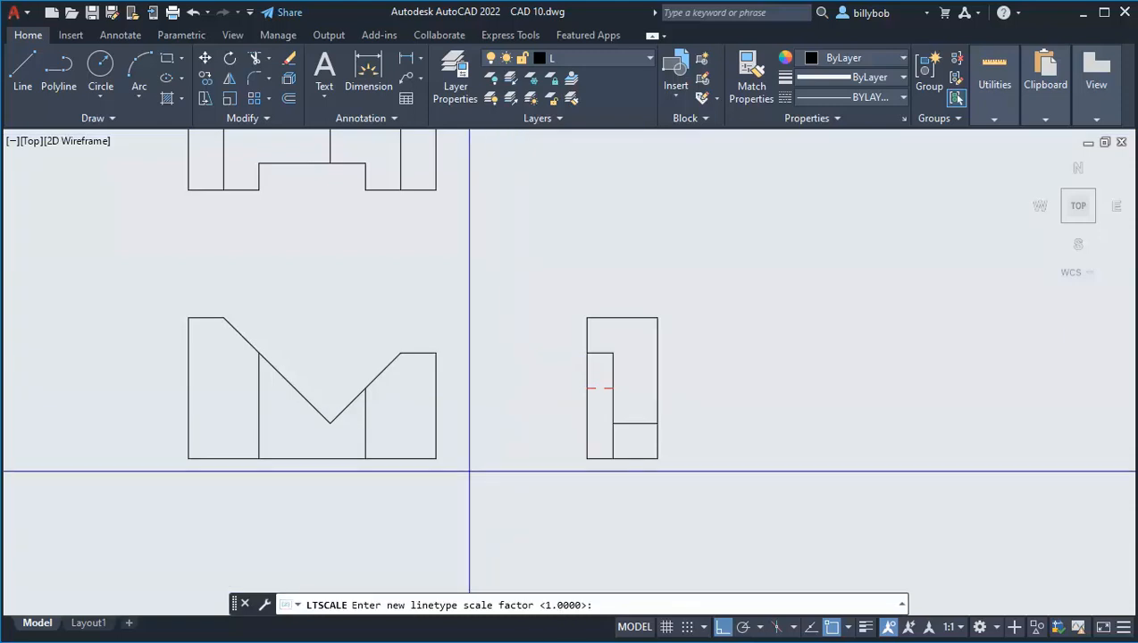
{"action": "type", "text": ".3"}
{"action": "key", "text": "Return"}
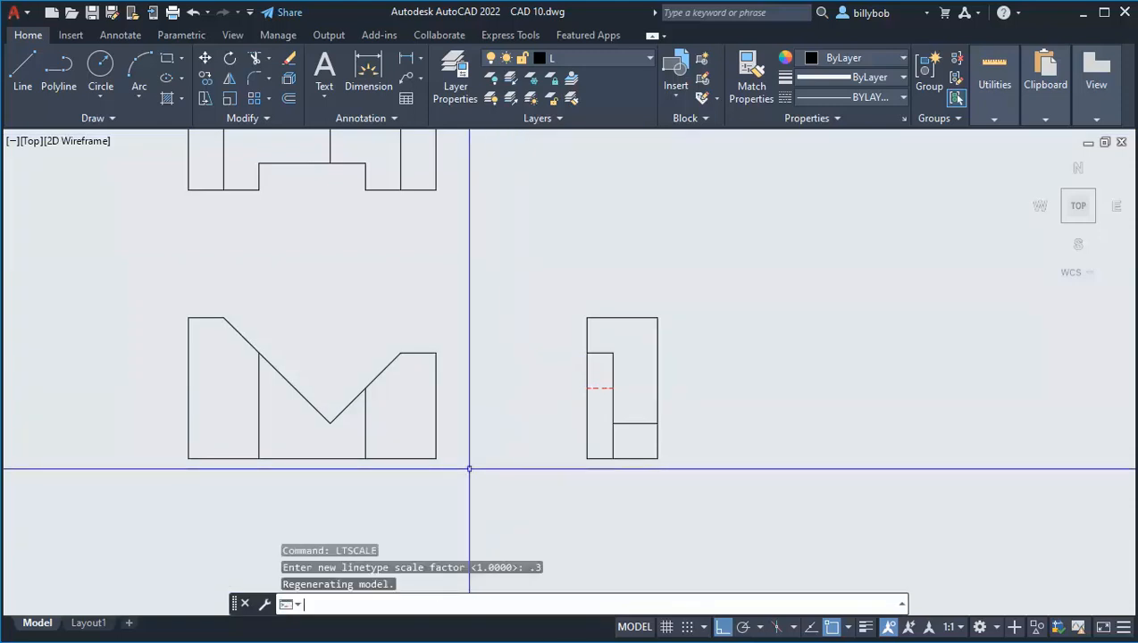
Match the side view's lower horizontal inner line to the properties of its short dashed hidden line.
{"action": "scroll", "coordinate": [575, 401], "scroll_direction": "down", "scroll_amount": 2}
{"action": "scroll", "coordinate": [583, 400], "scroll_direction": "up", "scroll_amount": 6}
{"action": "scroll", "coordinate": [583, 400], "scroll_direction": "down", "scroll_amount": 2}
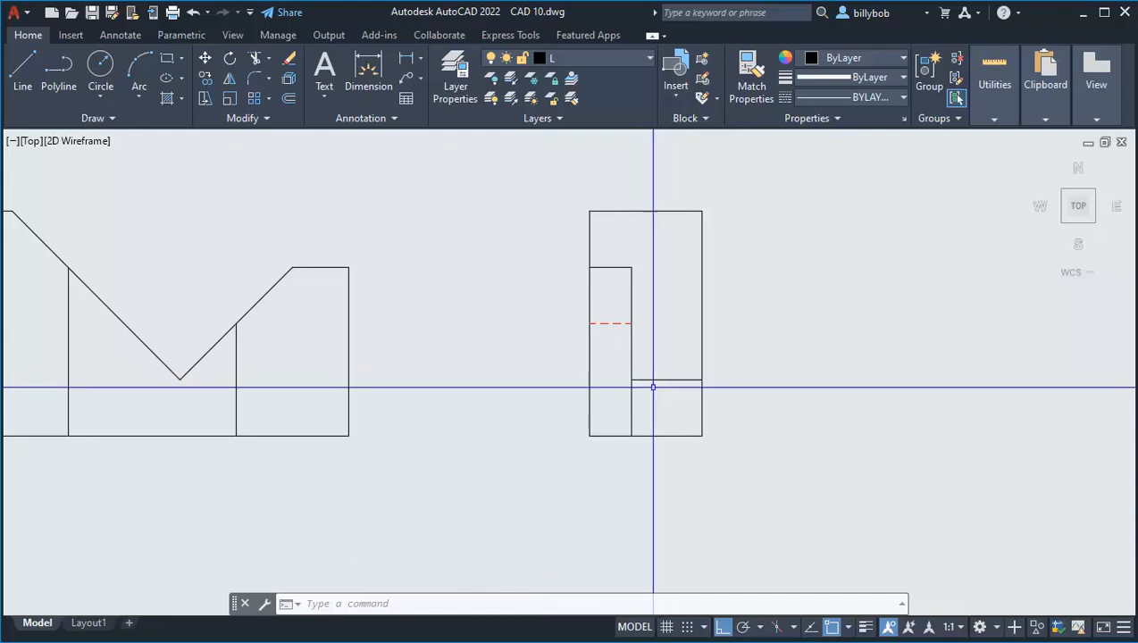
{"action": "left_click", "coordinate": [753, 76]}
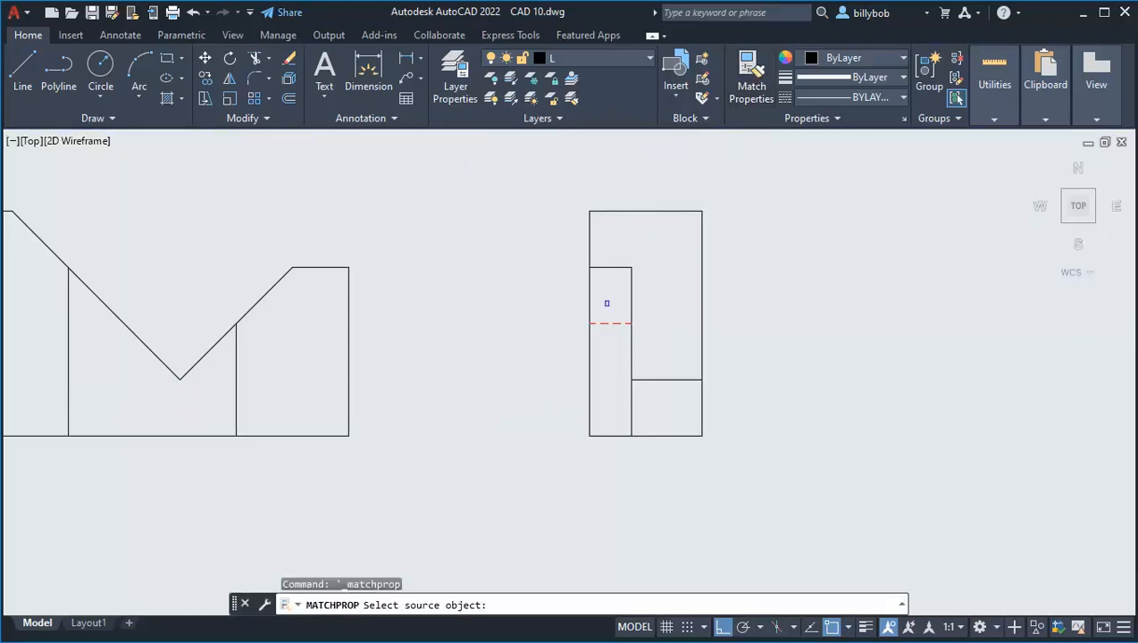
{"action": "left_click", "coordinate": [601, 322]}
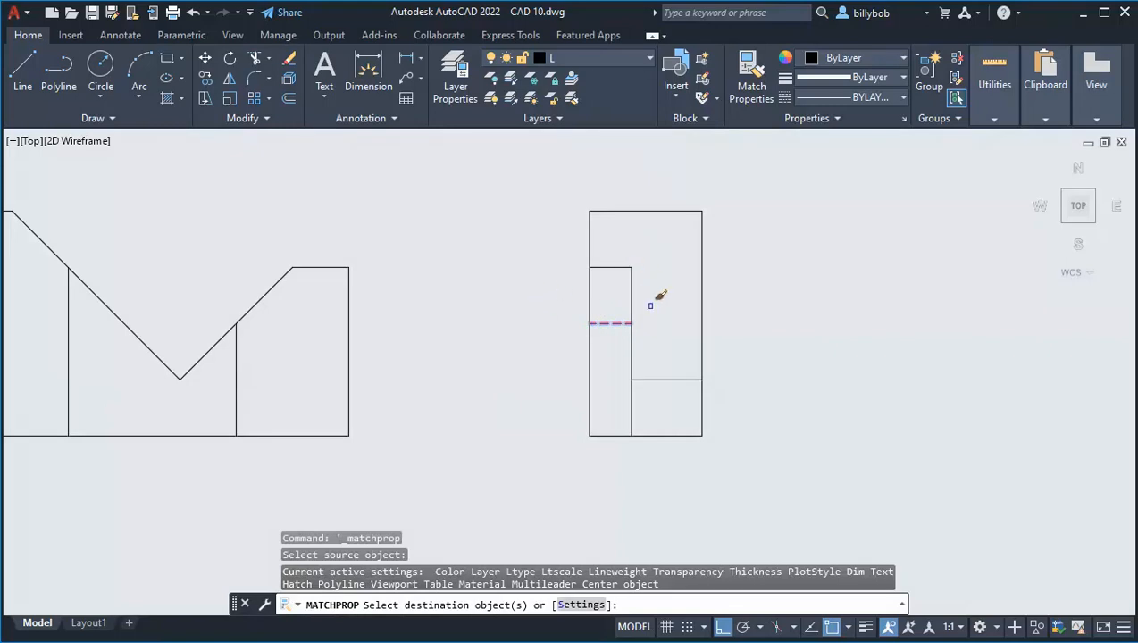
{"action": "left_click", "coordinate": [664, 380]}
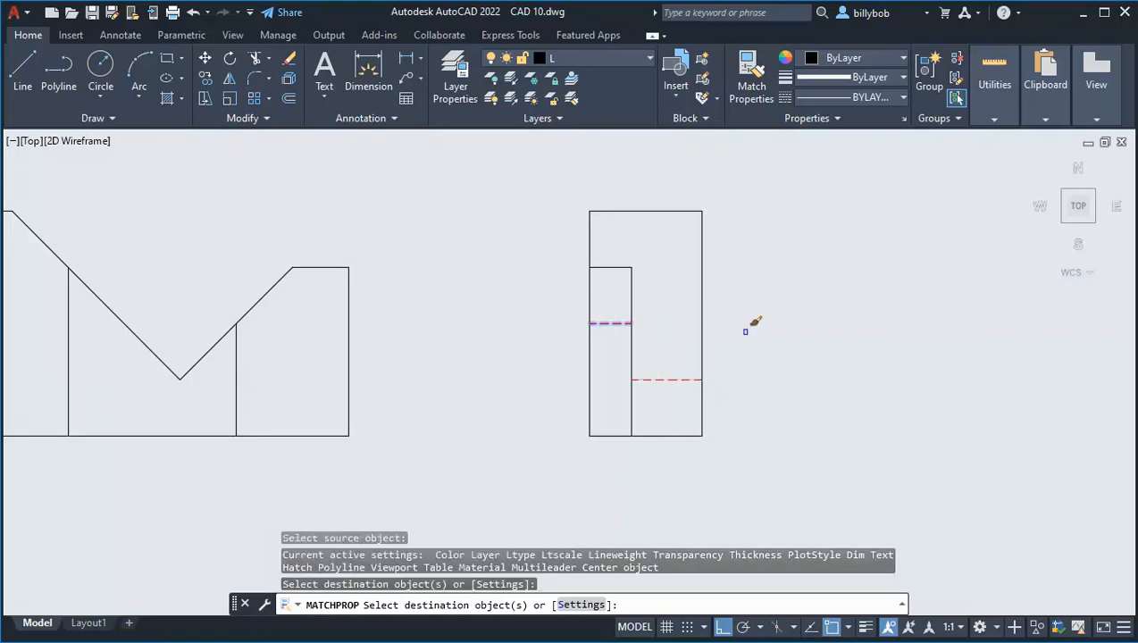
{"action": "key", "text": "Return"}
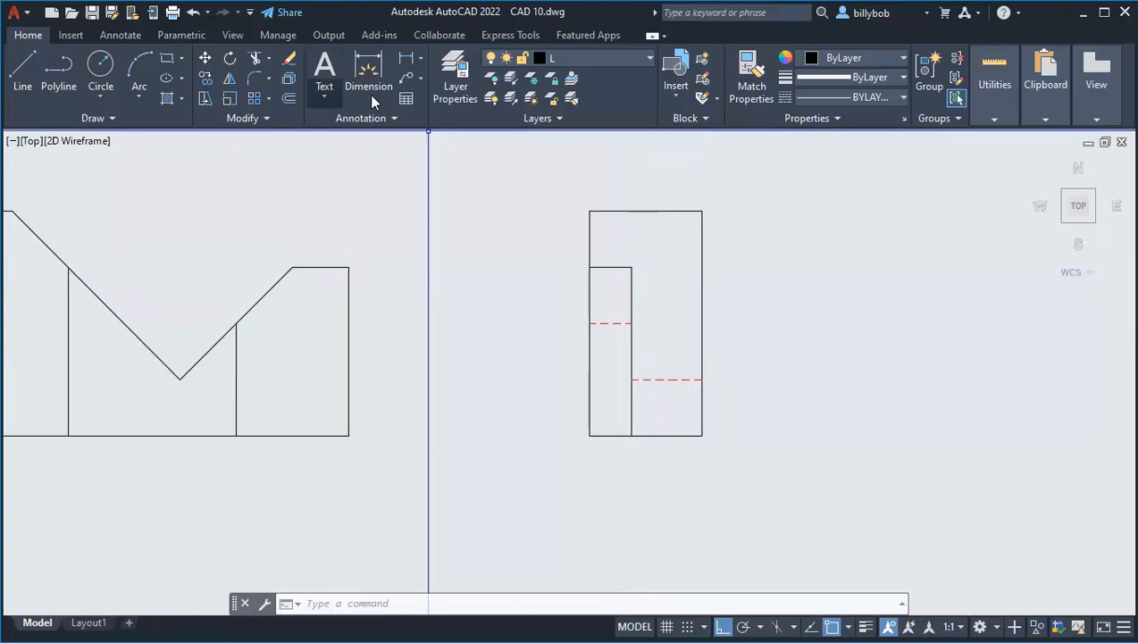
Draw a horizontal line from the upper end of the side view's inner vertical line perpendicular to the view's right edge.
{"action": "left_click", "coordinate": [32, 67]}
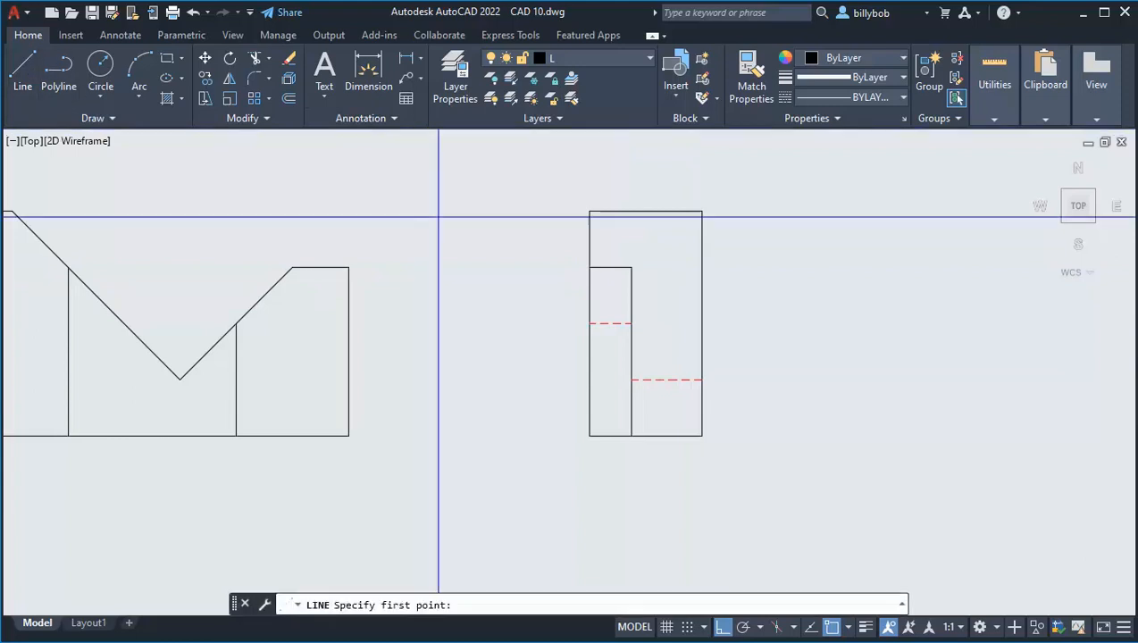
{"action": "left_click", "coordinate": [631, 268]}
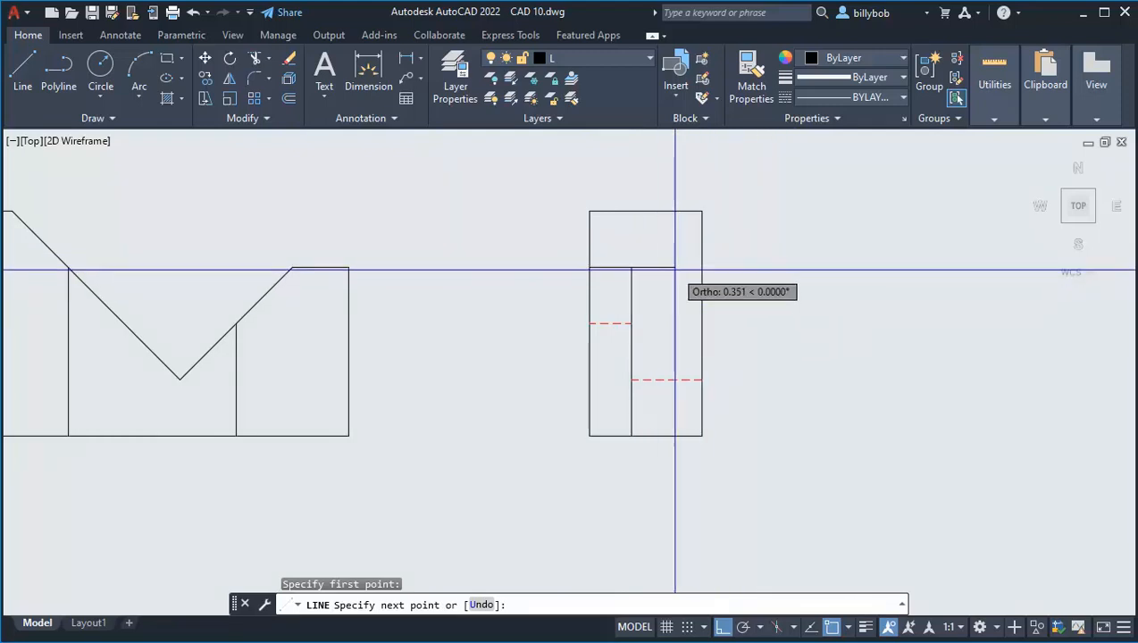
{"action": "type", "text": "r"}
{"action": "key", "text": "Return"}
{"action": "left_click", "coordinate": [698, 291]}
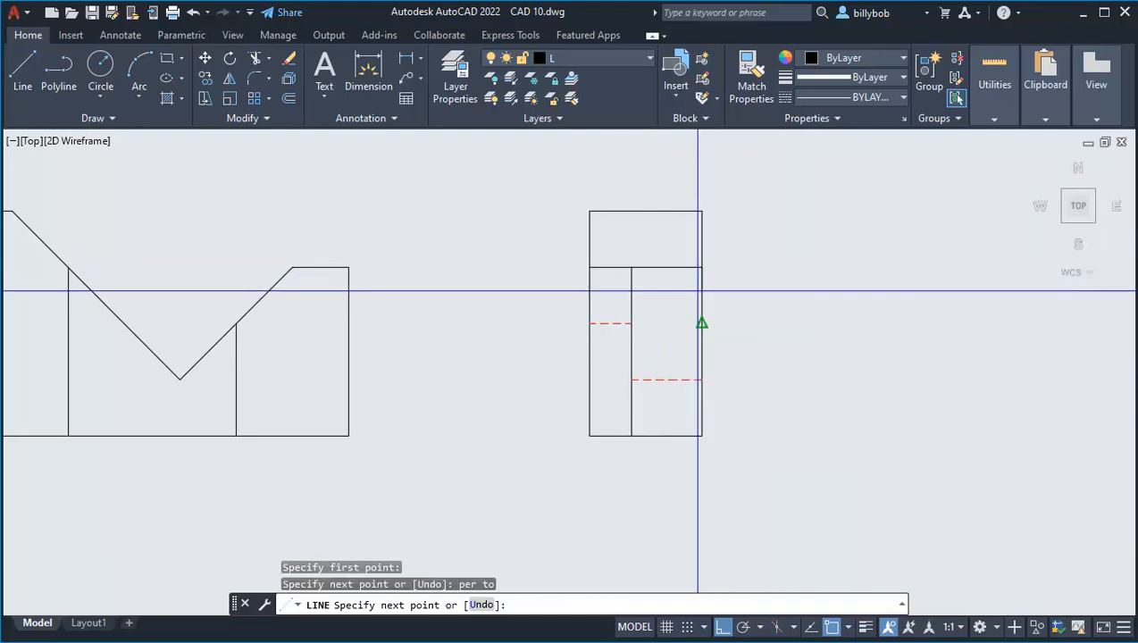
{"action": "key", "text": "Return"}
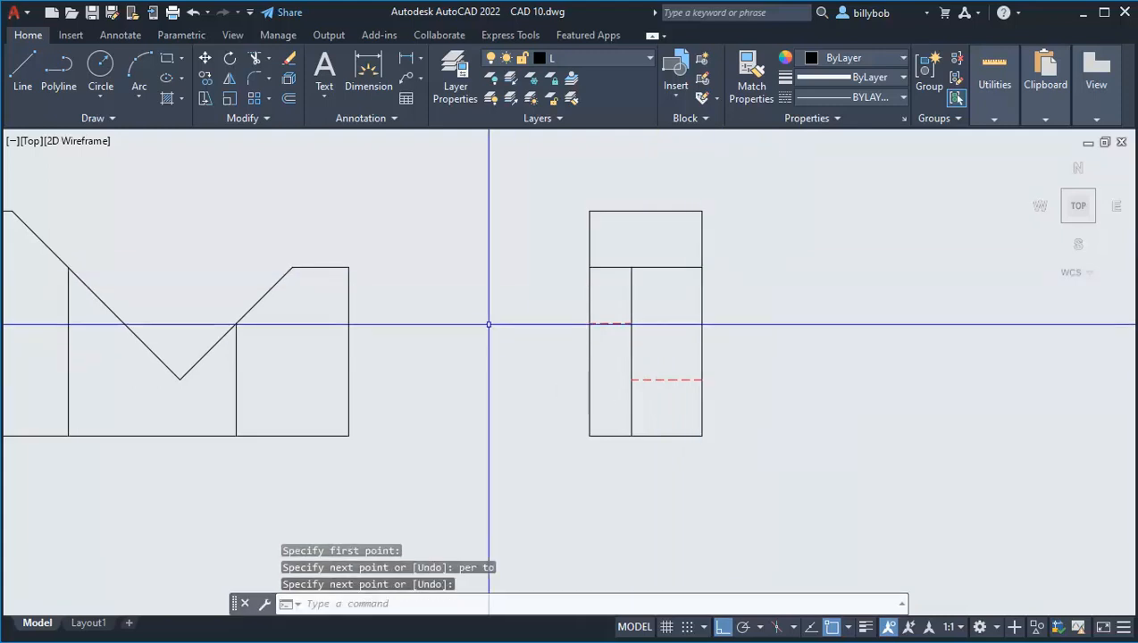
Match the side view's inner vertical line to the properties of its short dashed hidden line.
{"action": "middle_click_drag", "start_coordinate": [463, 320], "coordinate": [541, 338]}
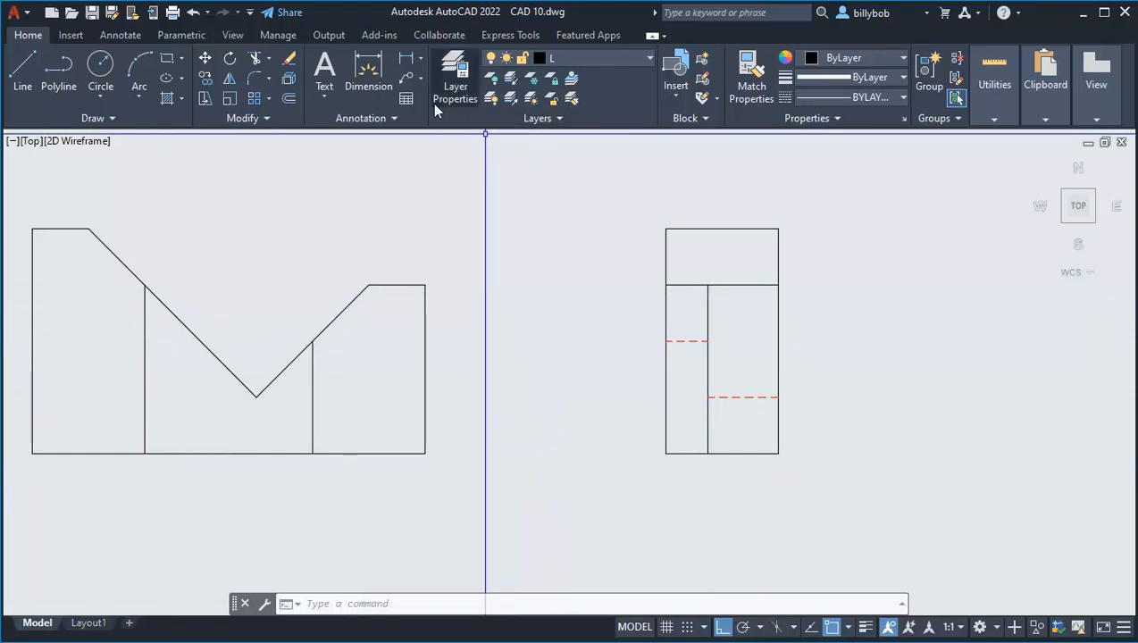
{"action": "left_click", "coordinate": [752, 82]}
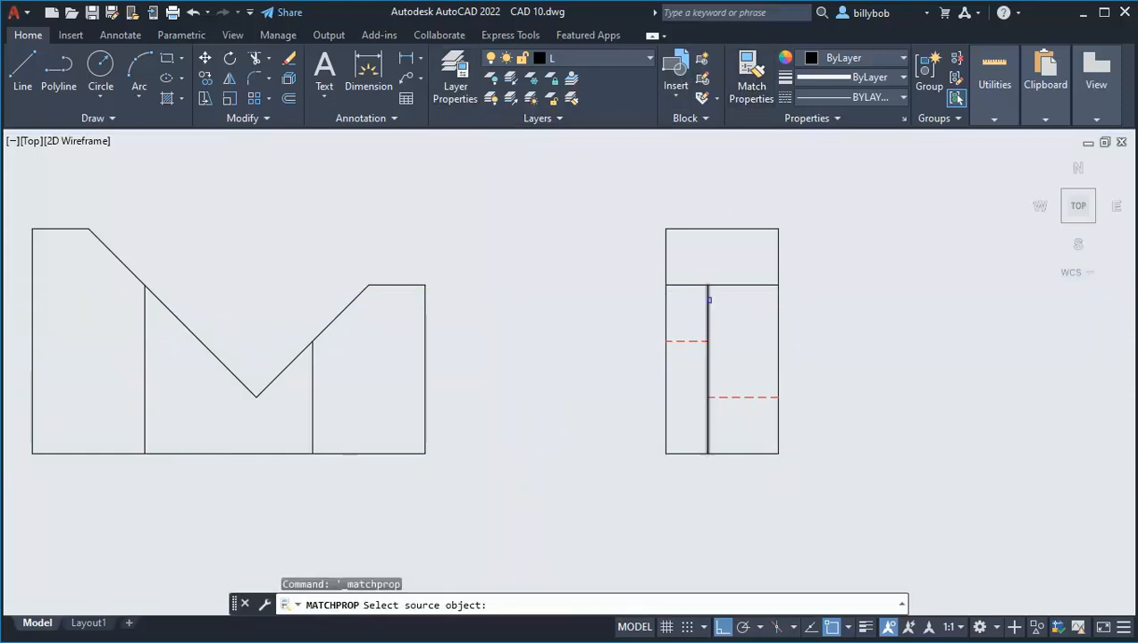
{"action": "left_click", "coordinate": [679, 341]}
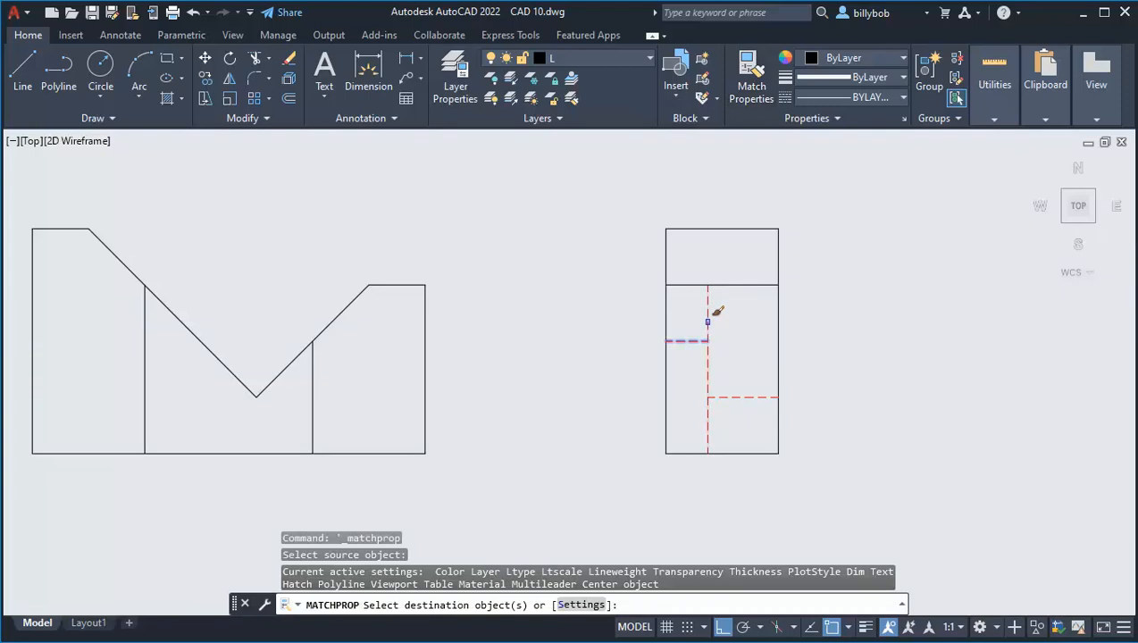
{"action": "key", "text": "Return"}
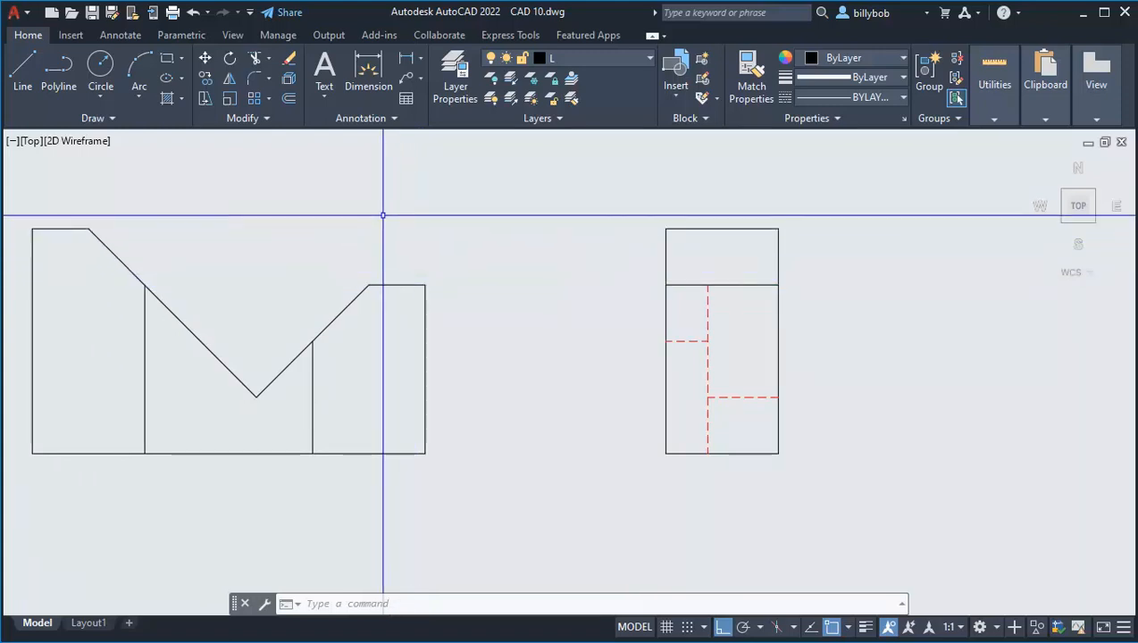
Load Sinclair A Border.dwg from the CAD 2022 Videos folder as a block library and insert the border left of the views.
{"action": "scroll", "coordinate": [380, 224], "scroll_direction": "down", "scroll_amount": 3}
{"action": "scroll", "coordinate": [376, 229], "scroll_direction": "down", "scroll_amount": 2}
{"action": "mouse_move", "coordinate": [376, 229]}
{"action": "middle_mouse_down"}
{"action": "mouse_move", "coordinate": [464, 309]}
{"action": "mouse_move", "coordinate": [517, 322]}
{"action": "middle_mouse_up"}
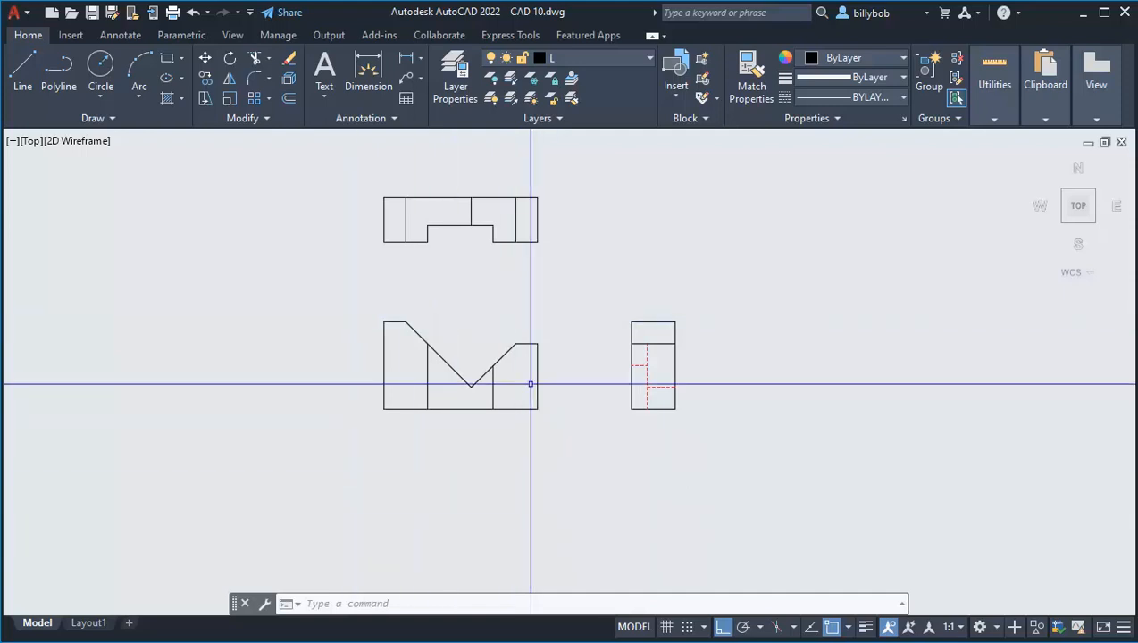
{"action": "scroll", "coordinate": [525, 387], "scroll_direction": "down", "scroll_amount": 2}
{"action": "middle_click_drag", "start_coordinate": [526, 386], "coordinate": [504, 381]}
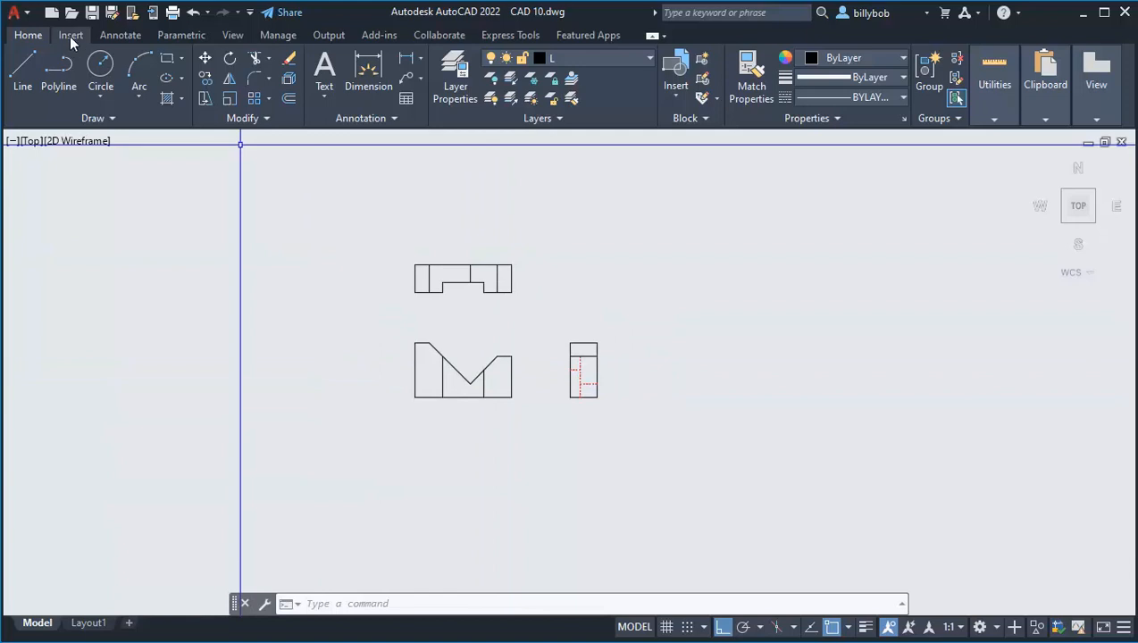
{"action": "left_click", "coordinate": [69, 35]}
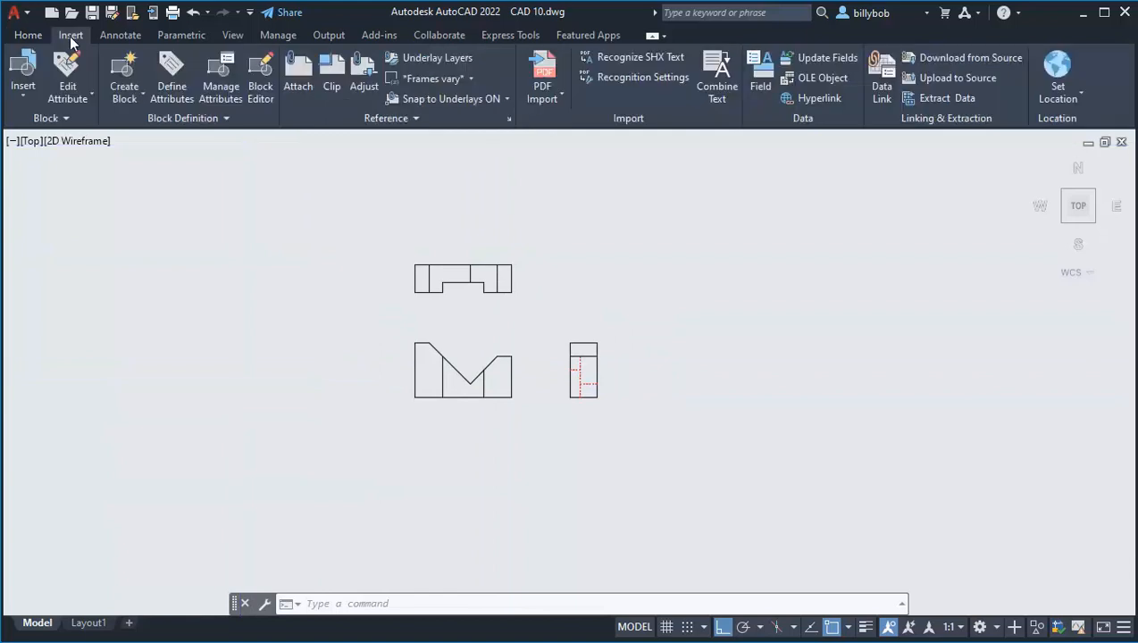
{"action": "left_click", "coordinate": [25, 72]}
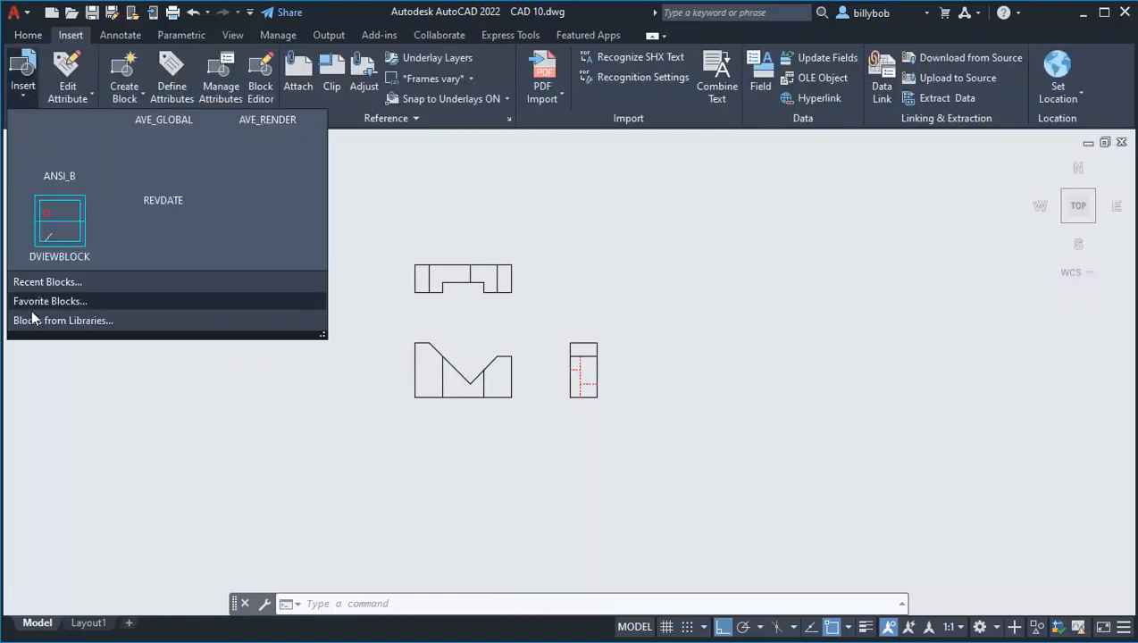
{"action": "left_click", "coordinate": [55, 320]}
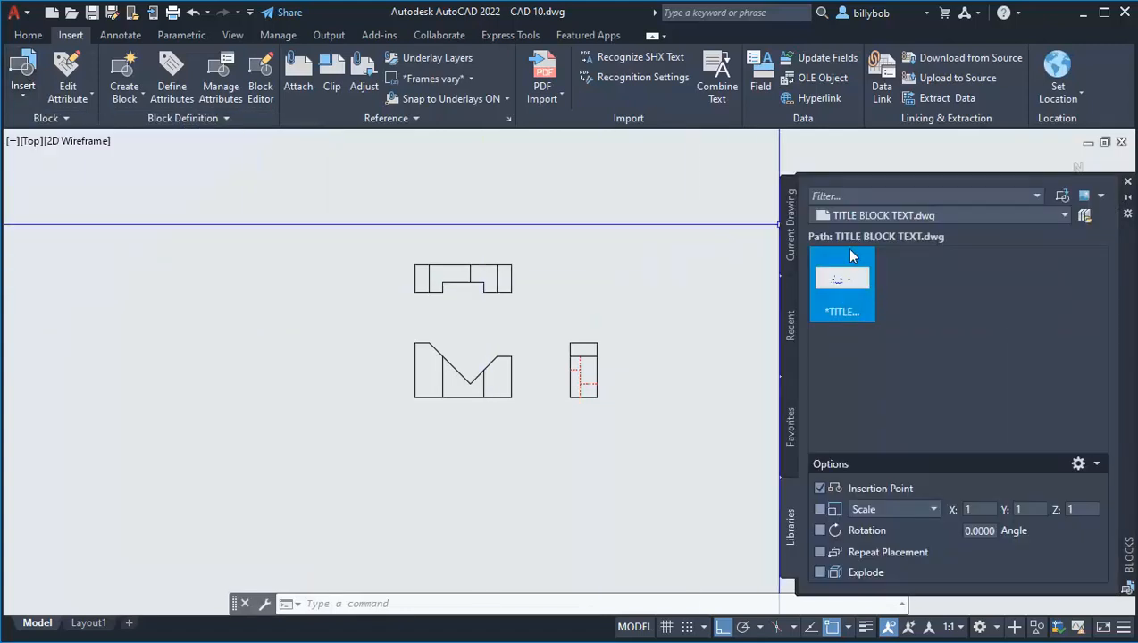
{"action": "left_click", "coordinate": [844, 284]}
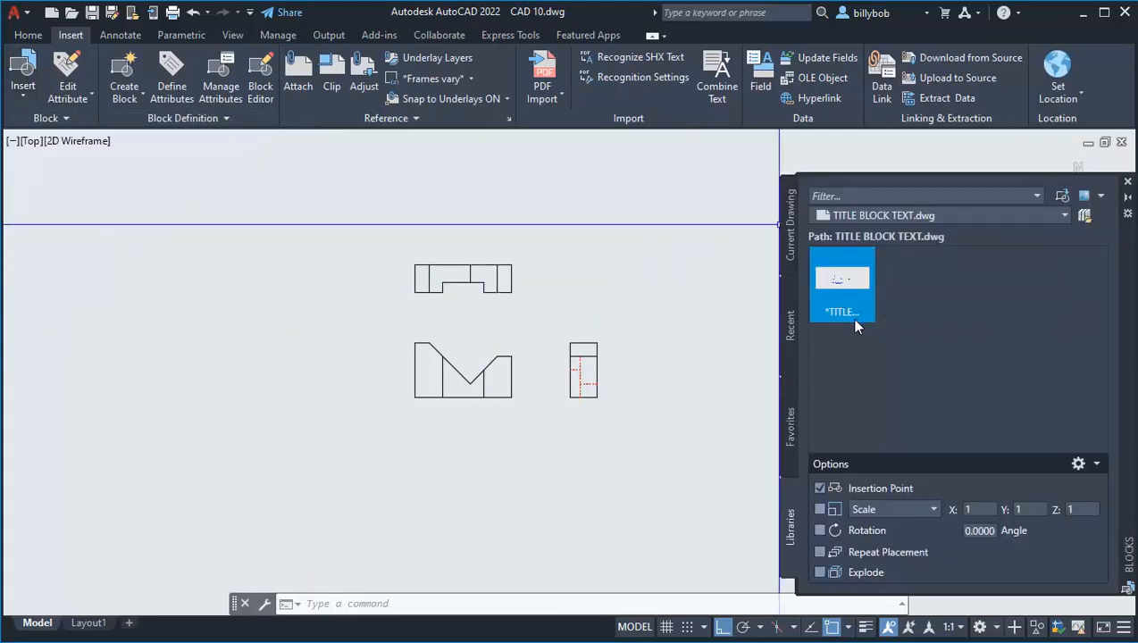
{"action": "left_click", "coordinate": [1085, 220]}
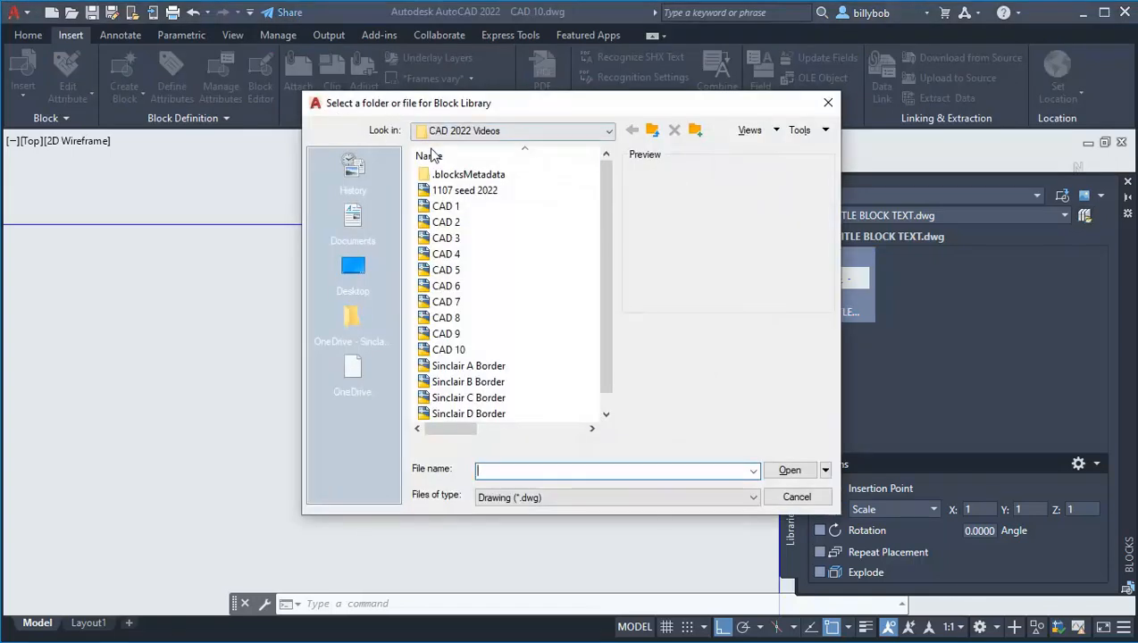
{"action": "left_click", "coordinate": [446, 376]}
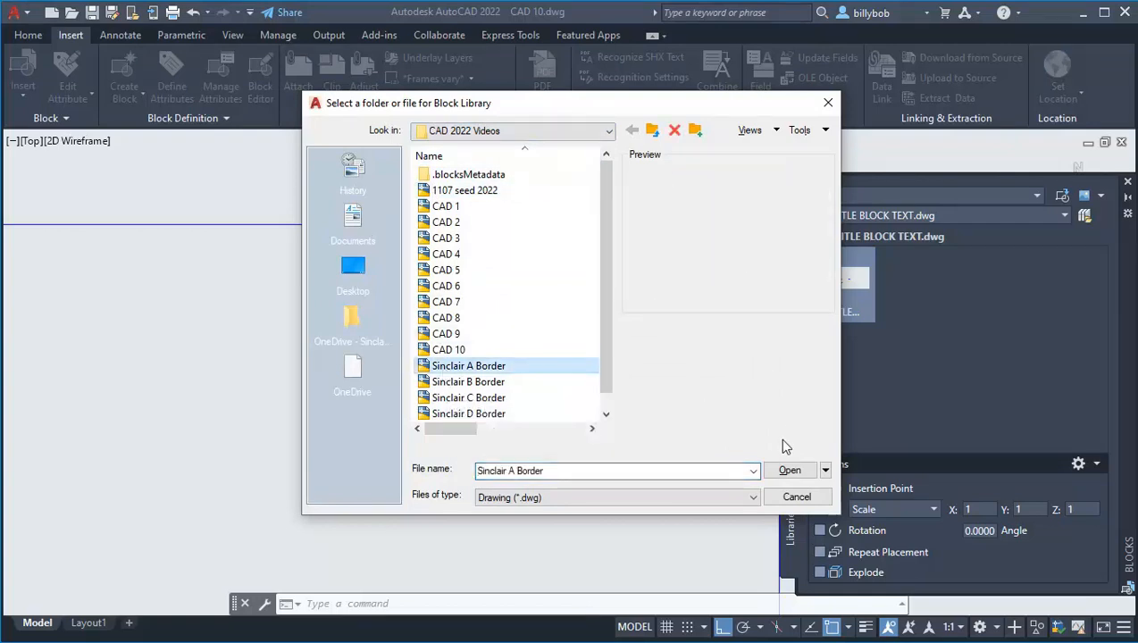
{"action": "left_click", "coordinate": [787, 473]}
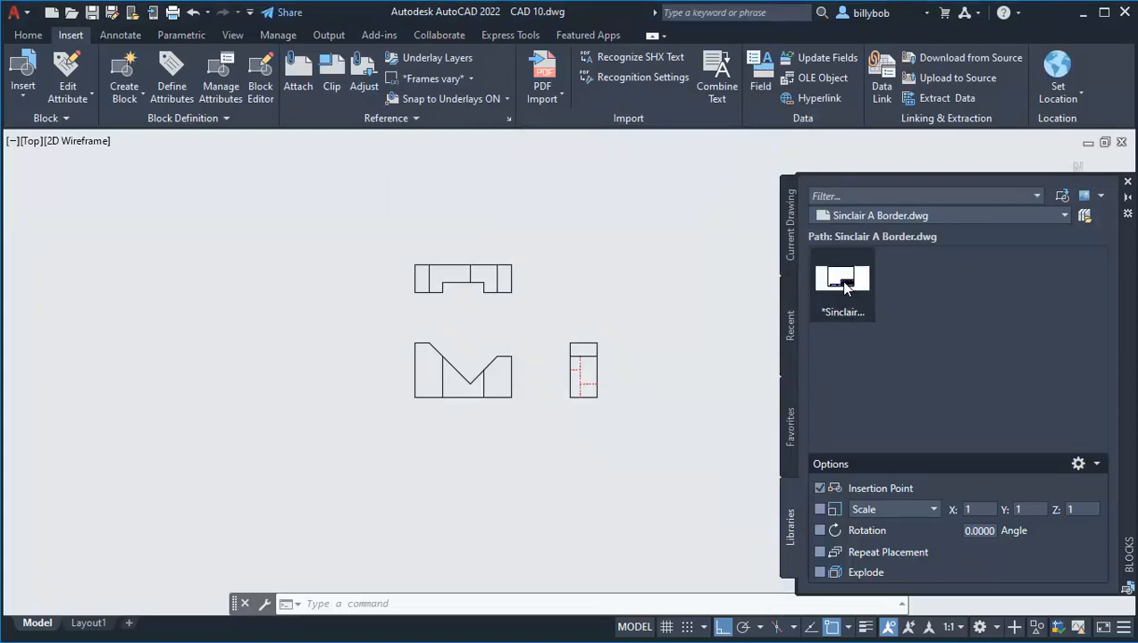
{"action": "left_click_drag", "start_coordinate": [844, 284], "coordinate": [100, 427]}
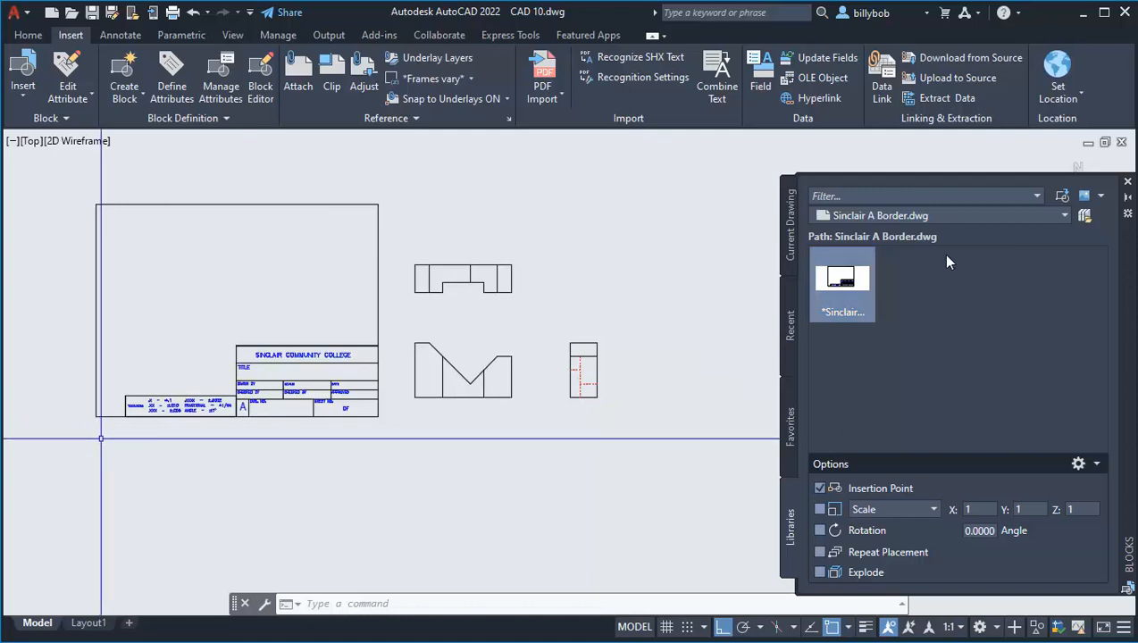
Load TITLE BLOCK TEXT.dwg as a block library and insert its text block into the border's title block.
{"action": "left_click", "coordinate": [1084, 218]}
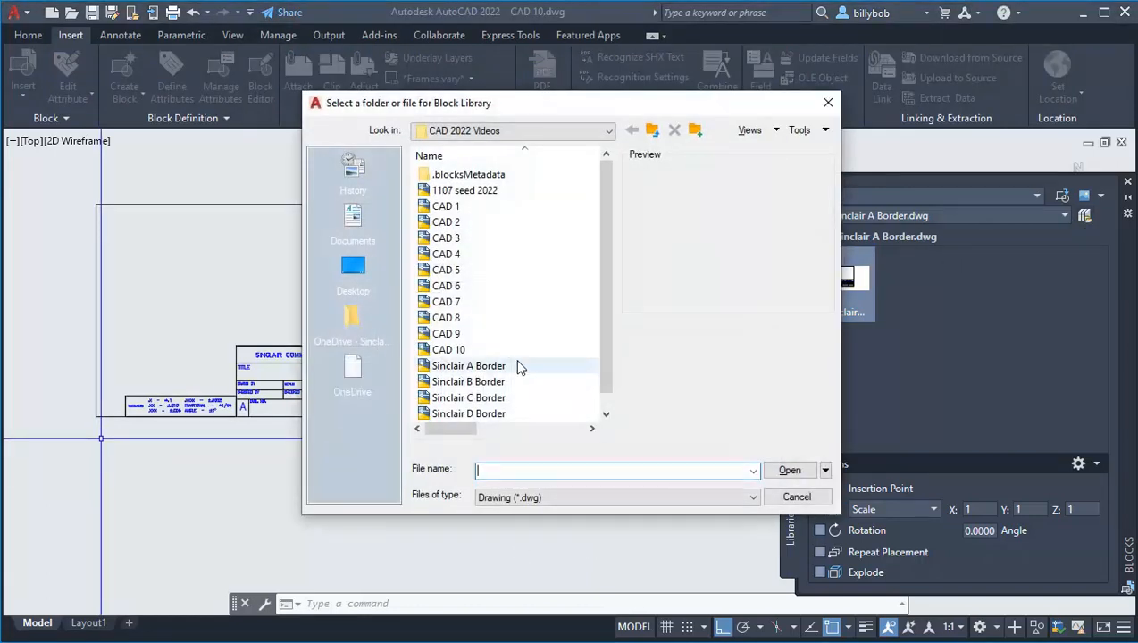
{"action": "scroll", "coordinate": [518, 367], "scroll_direction": "down", "scroll_amount": 1}
{"action": "left_click", "coordinate": [489, 415]}
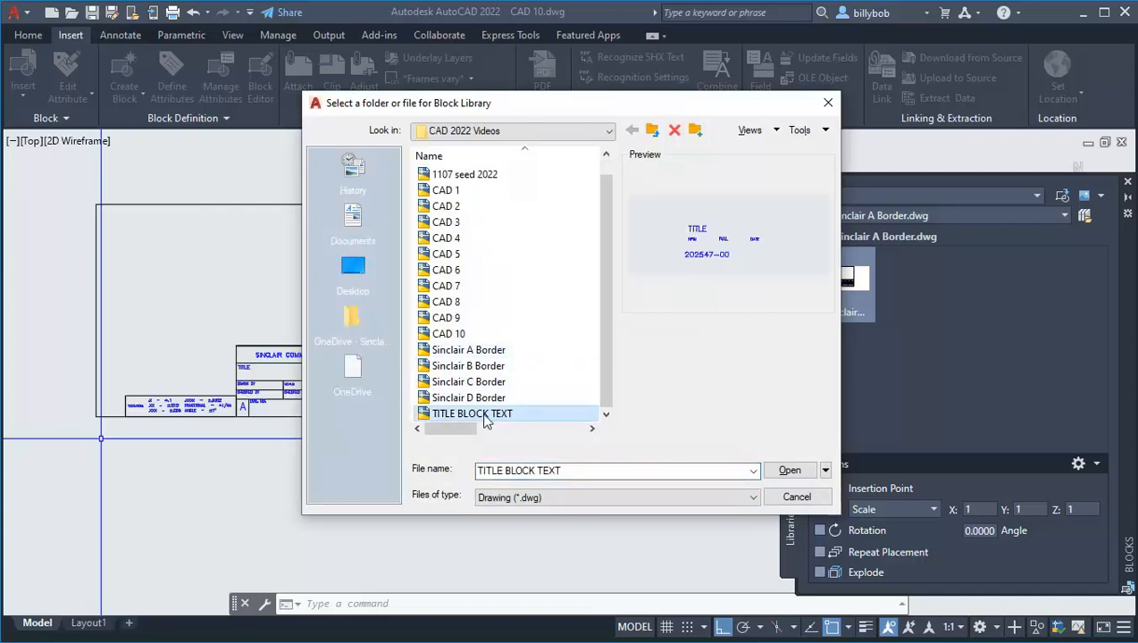
{"action": "left_click", "coordinate": [789, 470]}
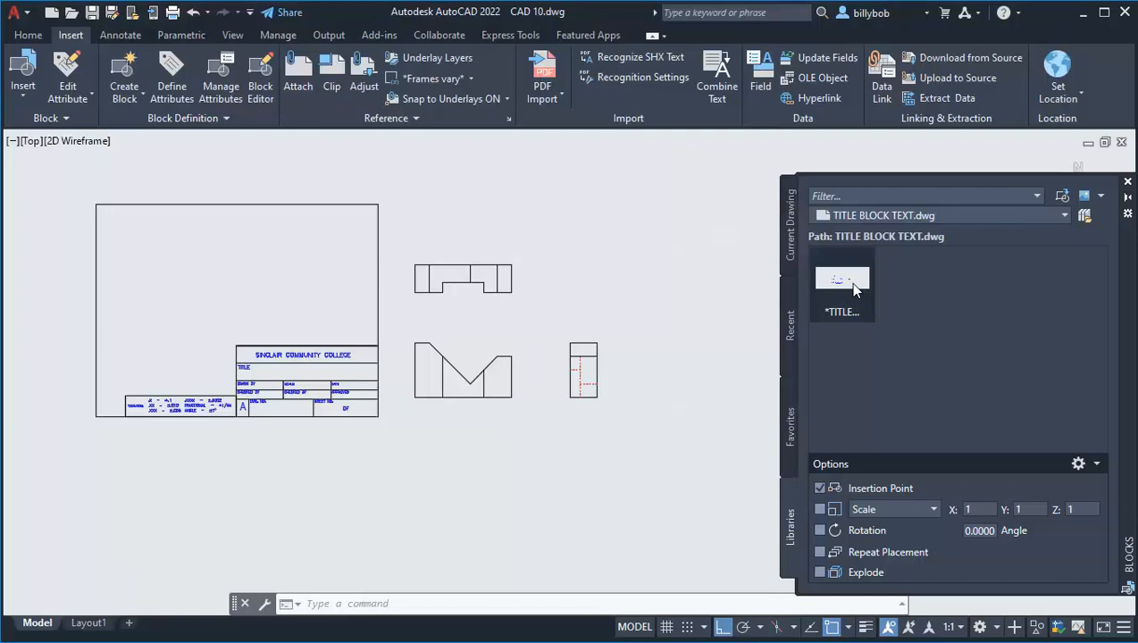
{"action": "left_click", "coordinate": [843, 281]}
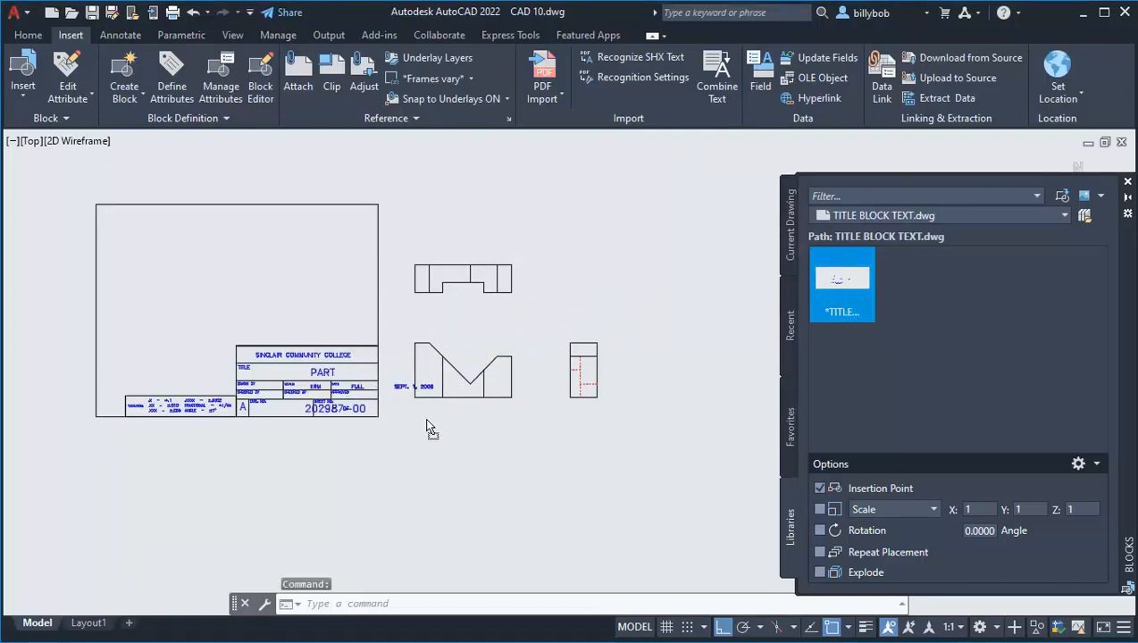
{"action": "left_click", "coordinate": [379, 420]}
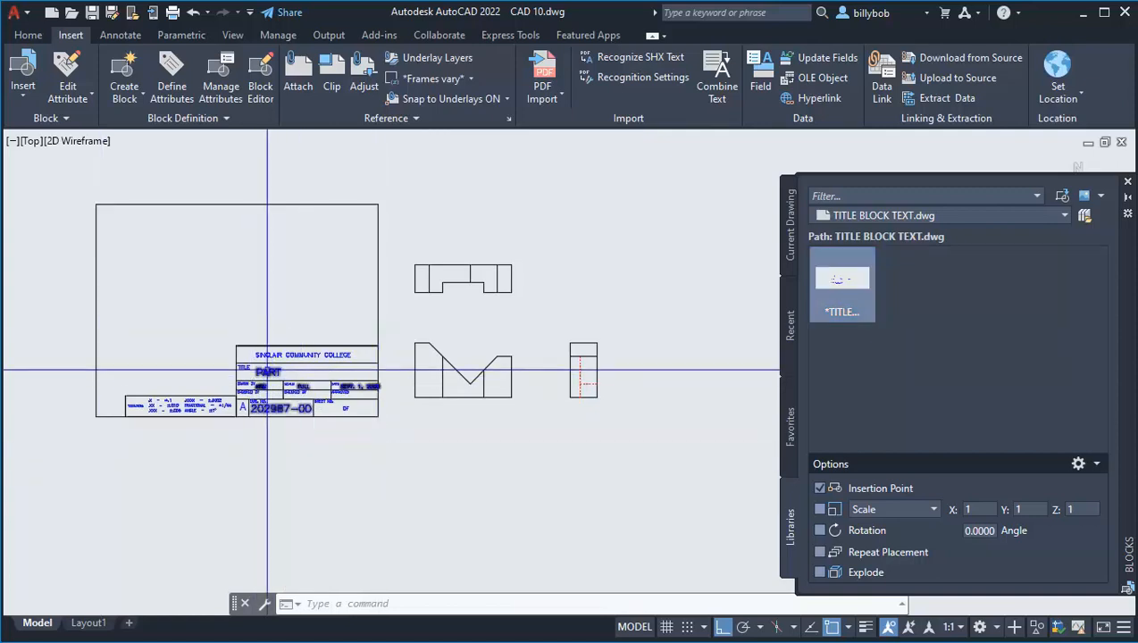
Set the TITLE attribute of the inserted title block text to CAD 10.
{"action": "double_click", "coordinate": [272, 375]}
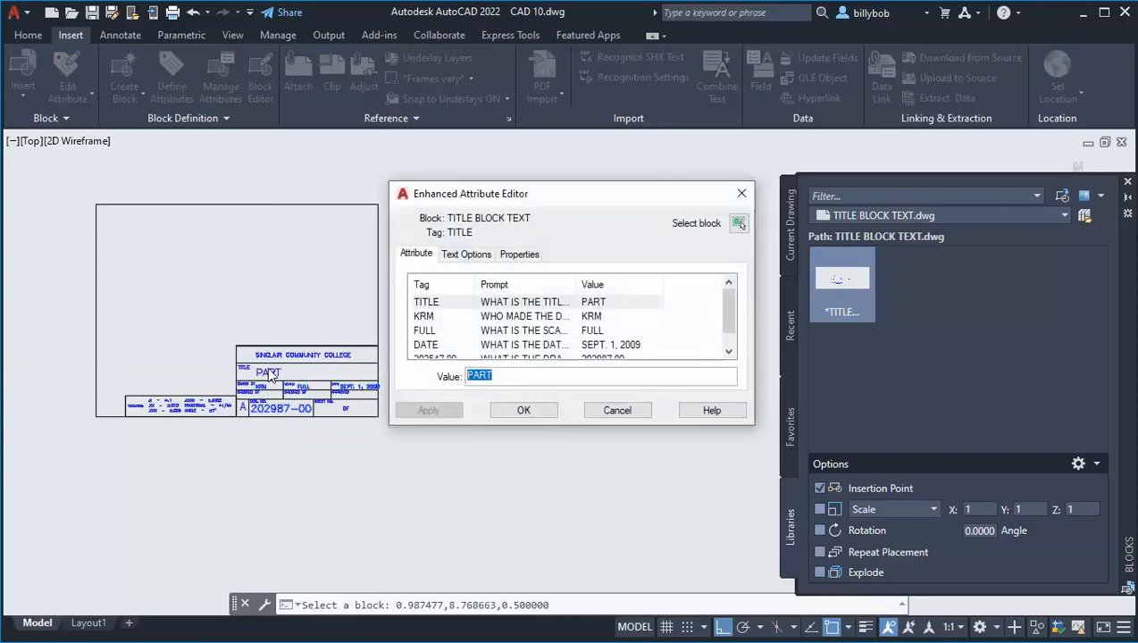
{"action": "left_click", "coordinate": [500, 303]}
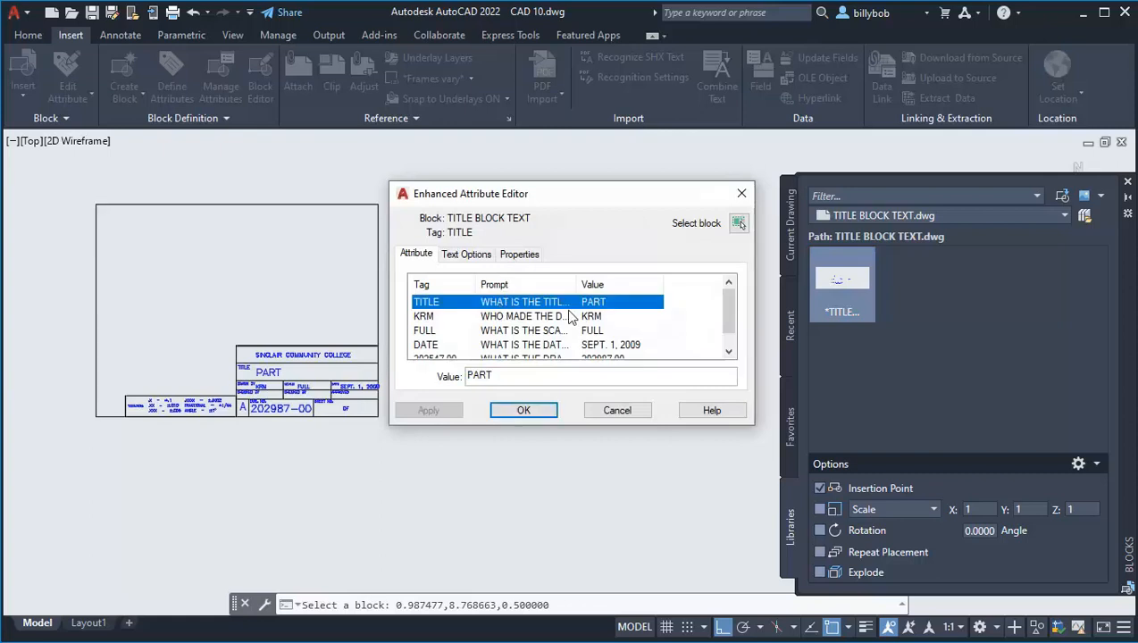
{"action": "left_click", "coordinate": [510, 375]}
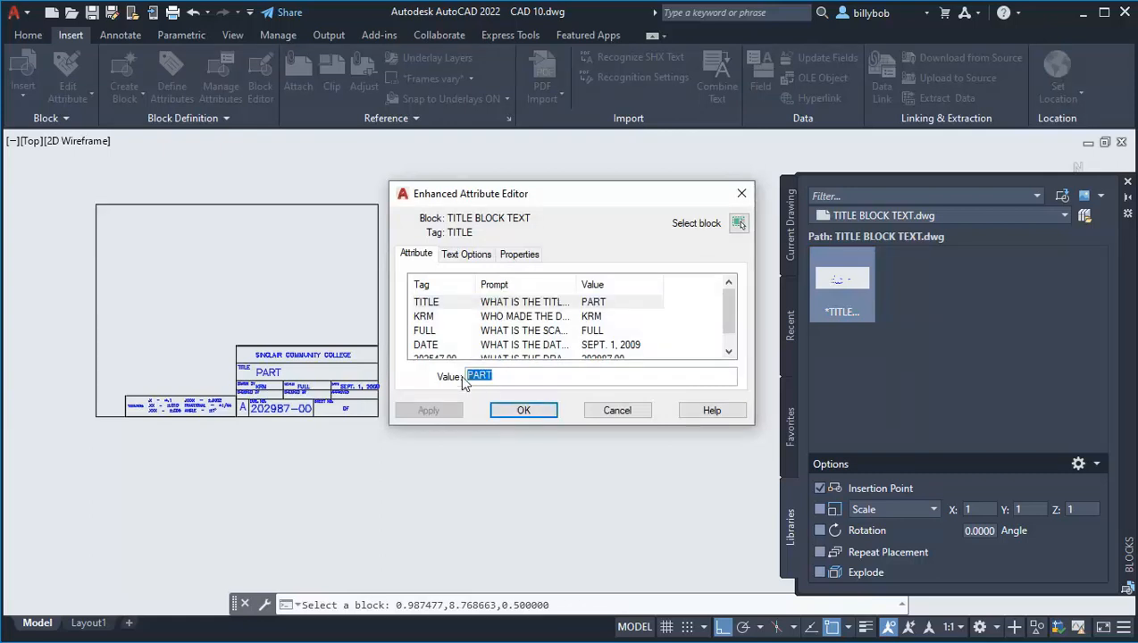
{"action": "type", "text": "CAD 10"}
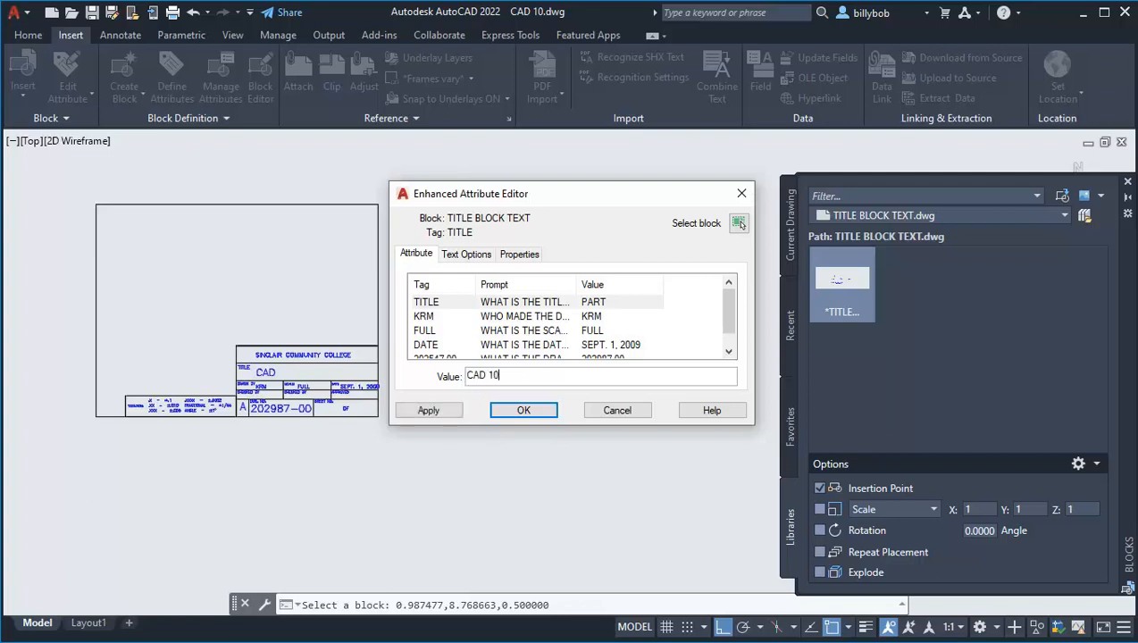
Set the DATE attribute of the title block text to 10/1/22, keeping the KRM and FULL attributes as they are.
{"action": "left_click", "coordinate": [523, 320]}
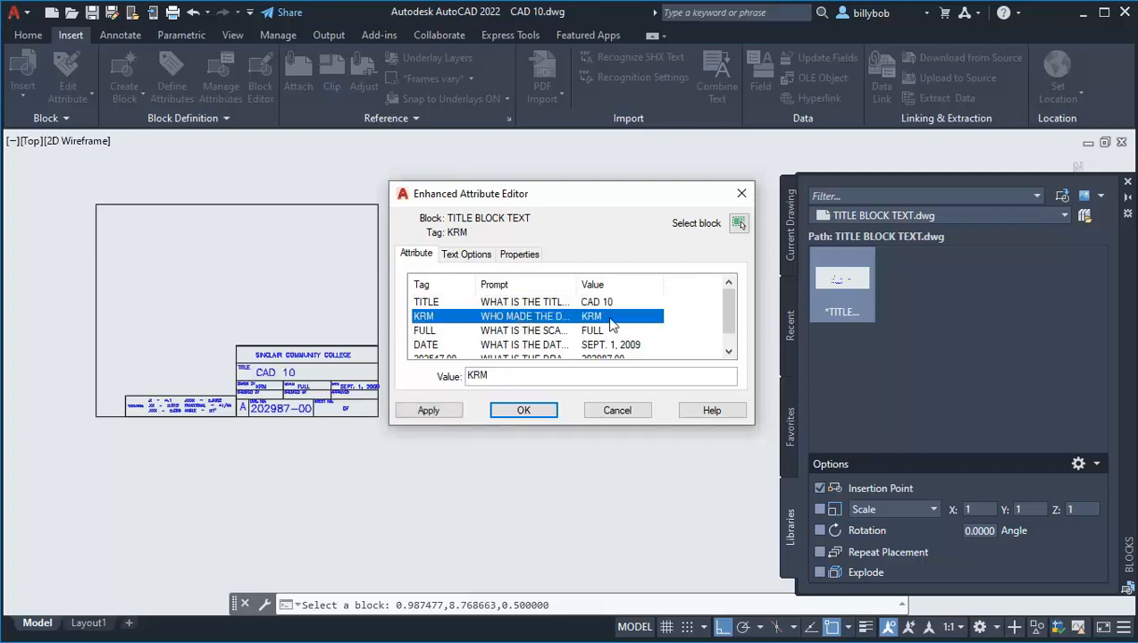
{"action": "left_click", "coordinate": [549, 332]}
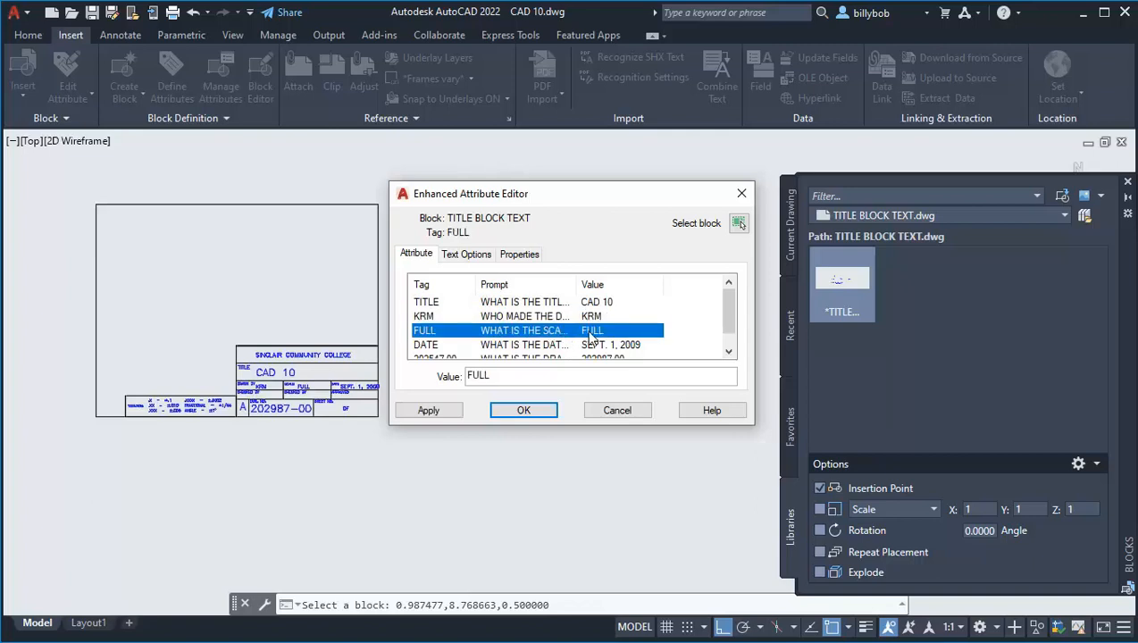
{"action": "left_click", "coordinate": [539, 347]}
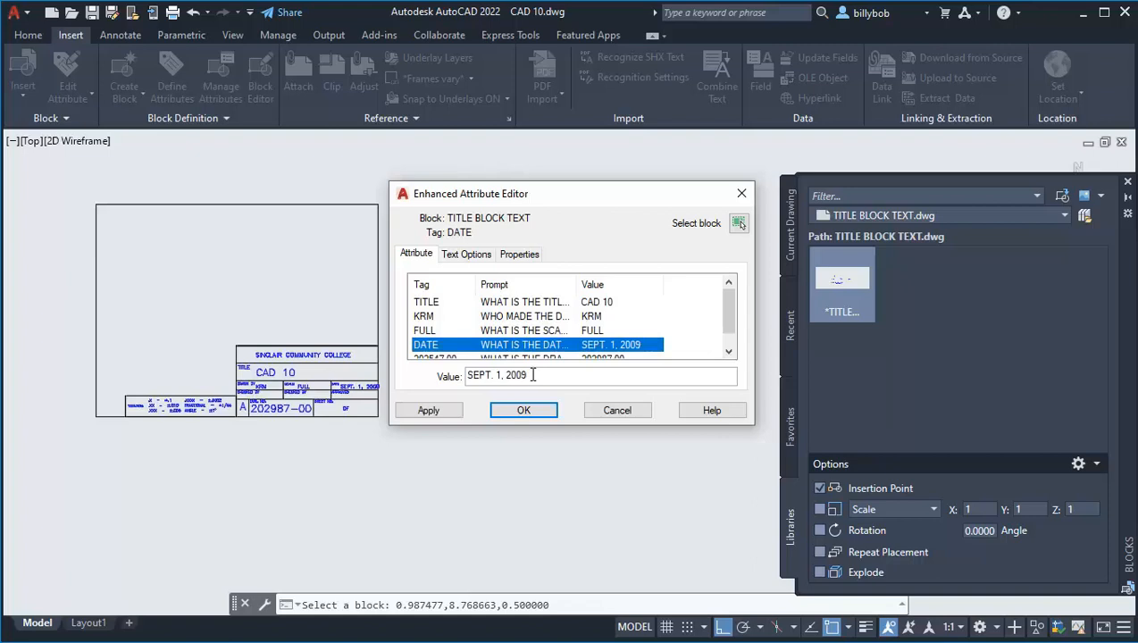
{"action": "left_click_drag", "start_coordinate": [523, 375], "coordinate": [448, 376]}
{"action": "type", "text": "10"}
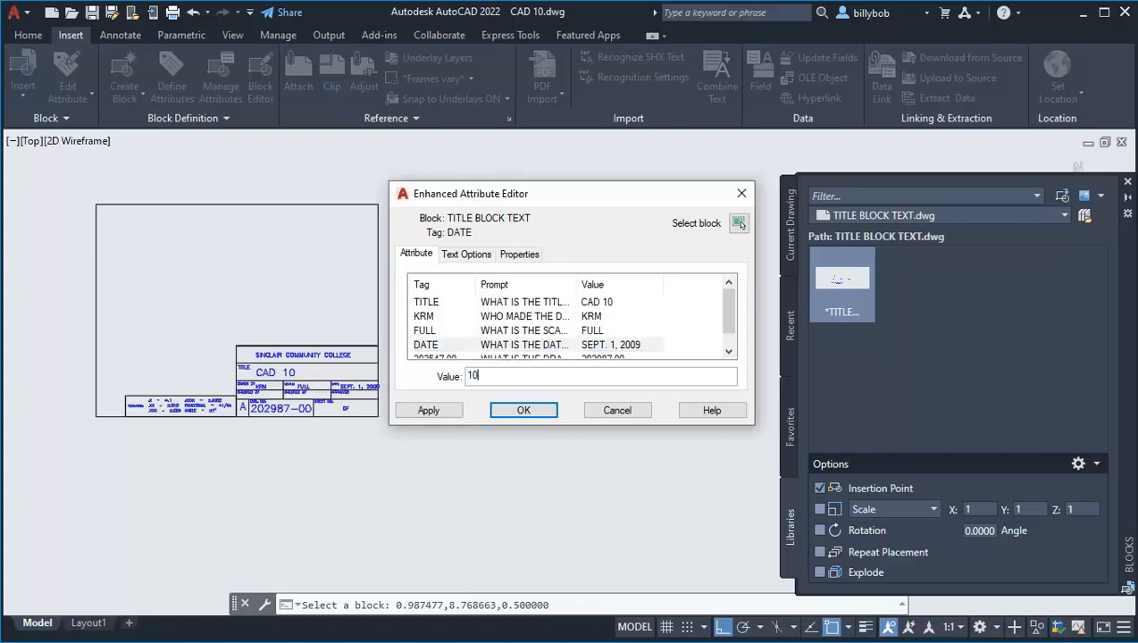
{"action": "type", "text": "/1/22"}
{"action": "left_click", "coordinate": [518, 410]}
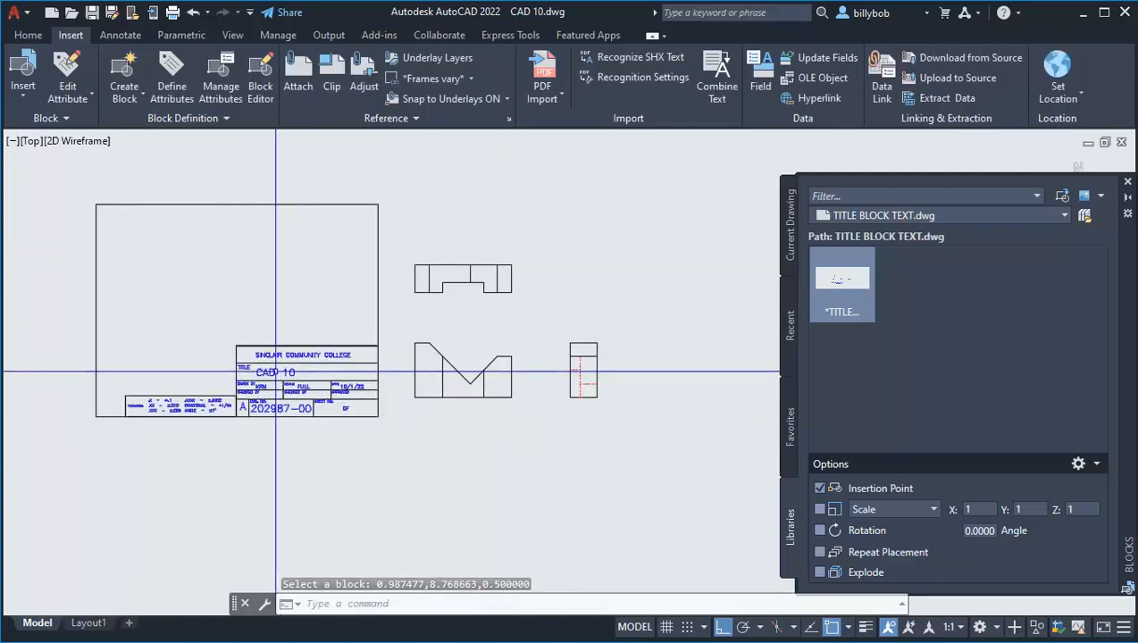
Set the title block's drawing number attribute to 202987-10 and close the Blocks palette.
{"action": "left_click", "coordinate": [275, 371]}
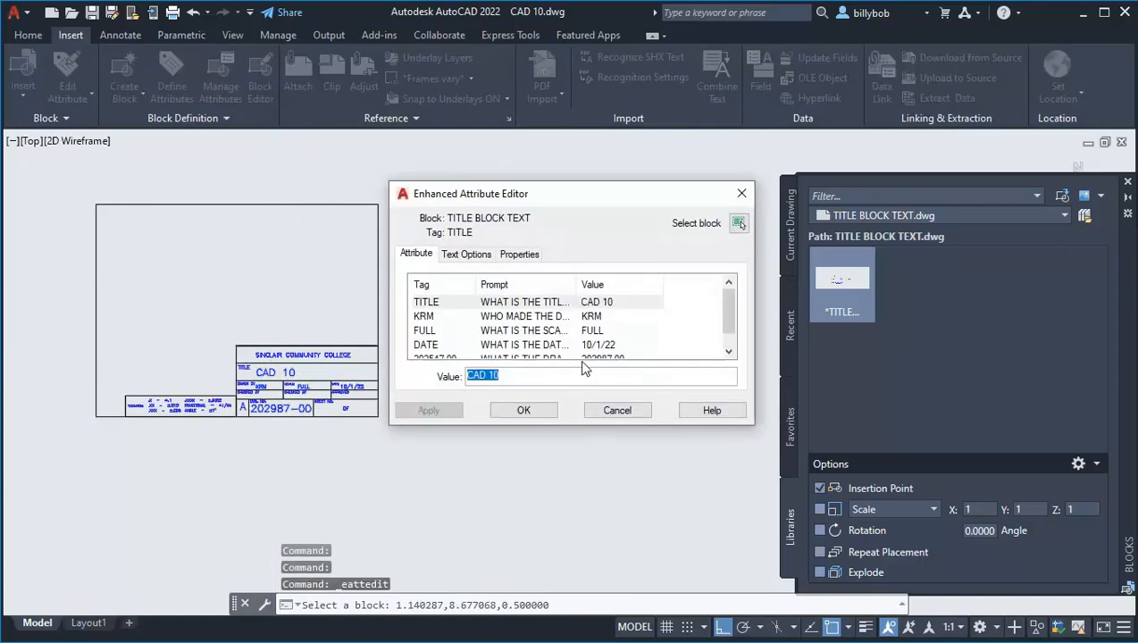
{"action": "scroll", "coordinate": [639, 312], "scroll_direction": "down", "scroll_amount": 1}
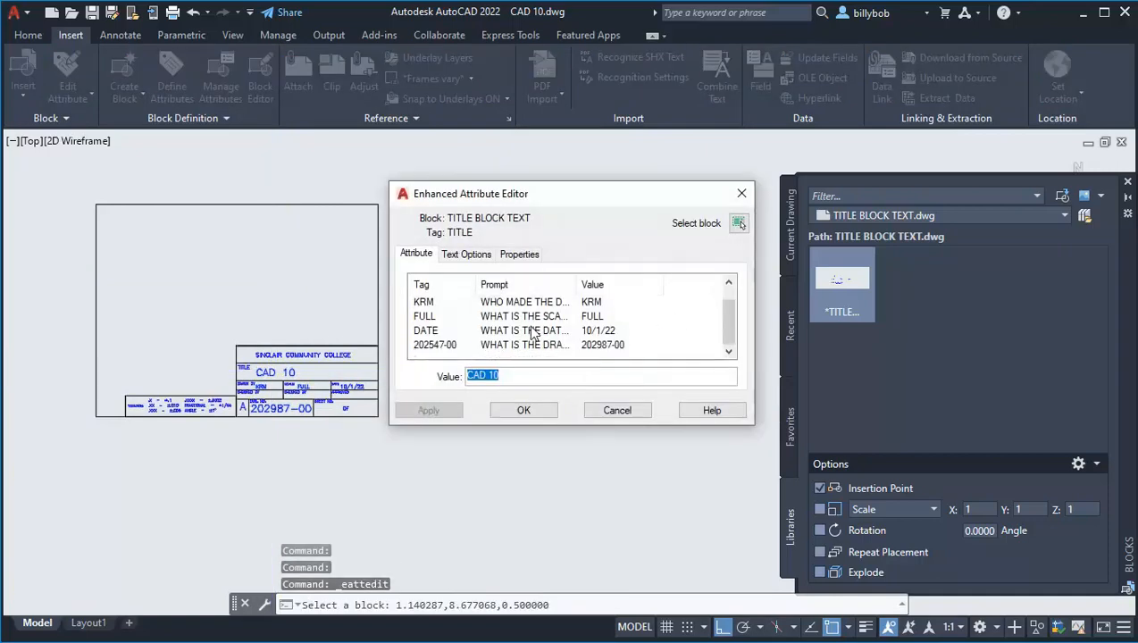
{"action": "left_click", "coordinate": [555, 345]}
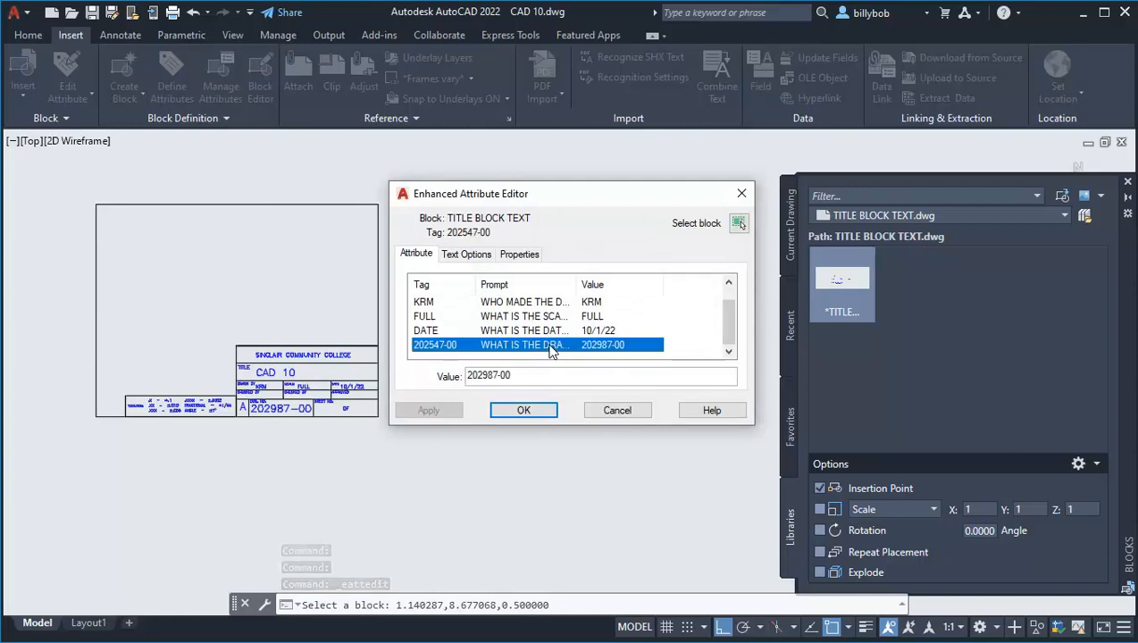
{"action": "left_click", "coordinate": [516, 375]}
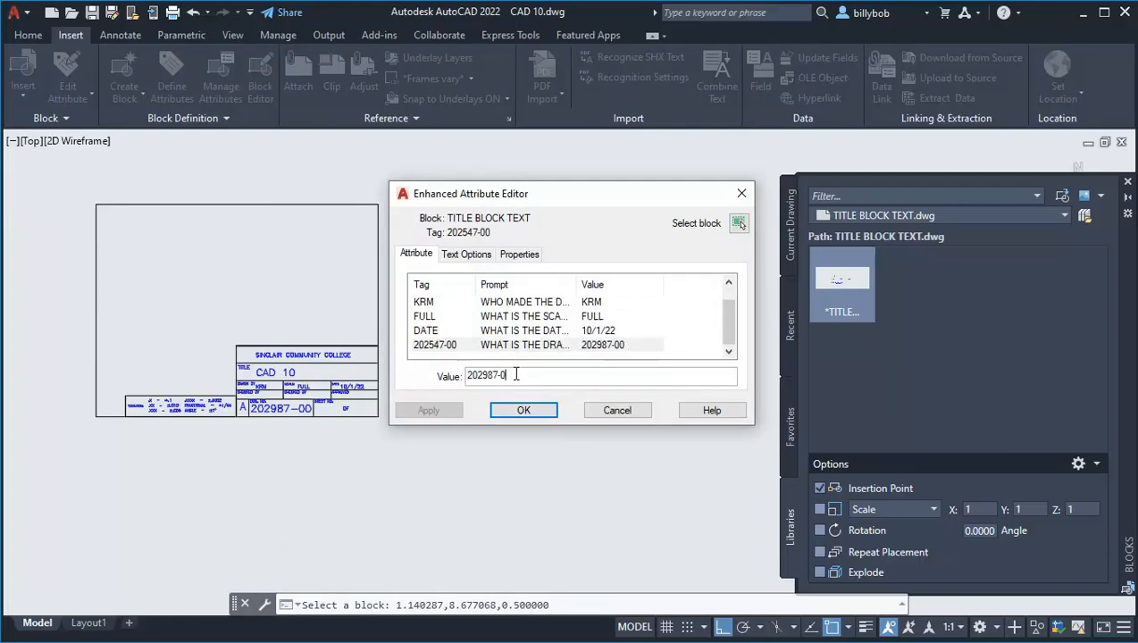
{"action": "type", "text": "10"}
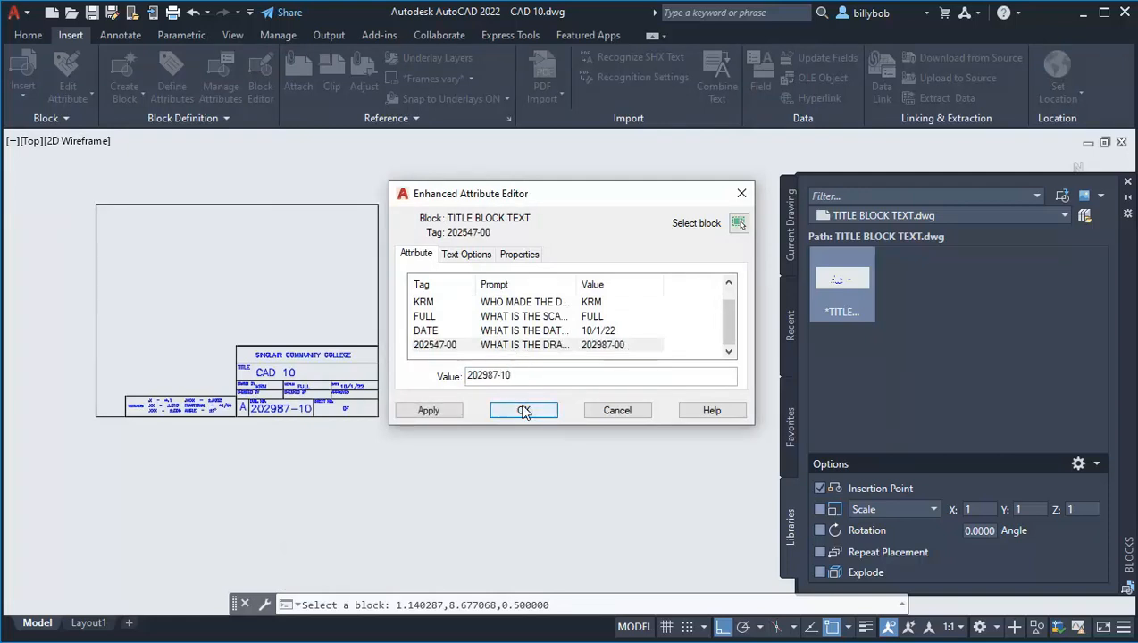
{"action": "left_click", "coordinate": [521, 410]}
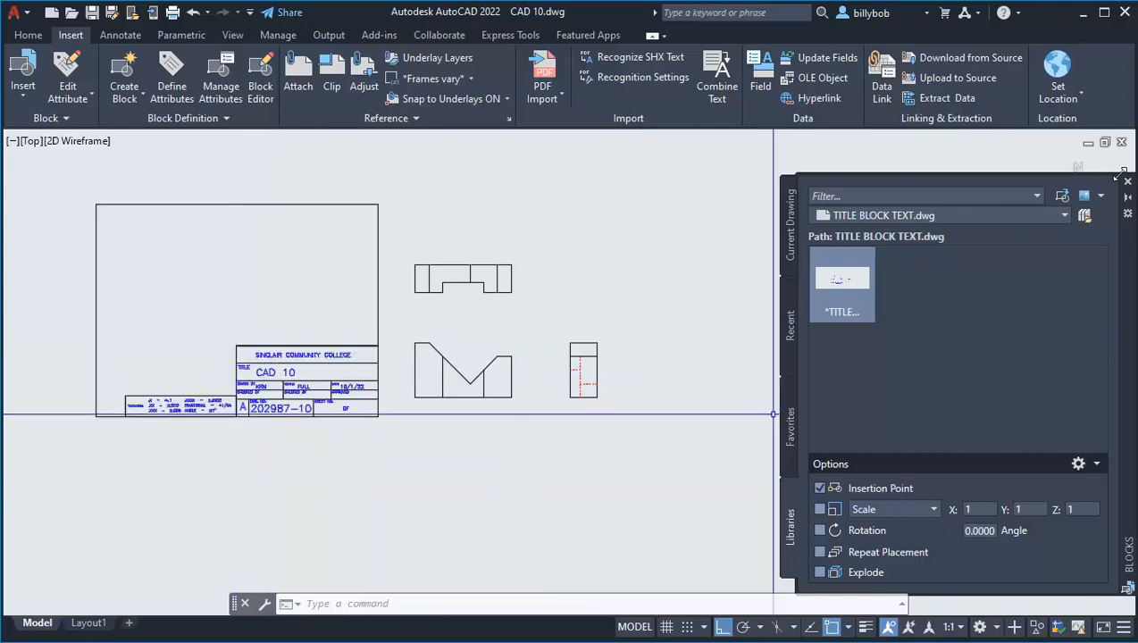
{"action": "left_click", "coordinate": [1127, 183]}
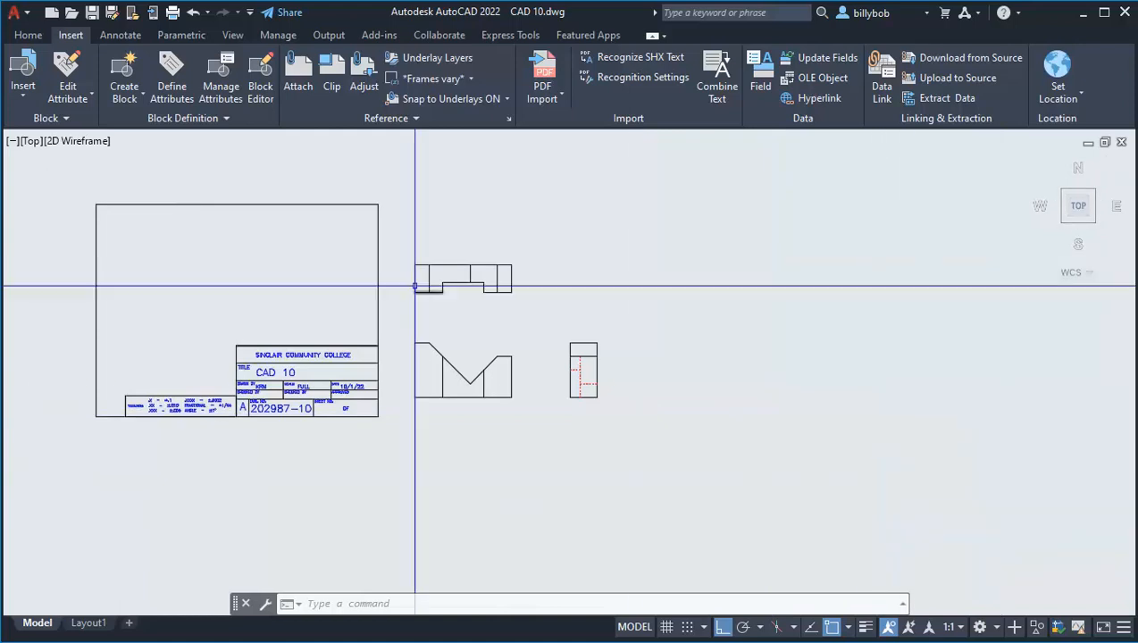
Move the border and its title block text, with Ortho off, so they enclose the three views above the title block.
{"action": "left_click", "coordinate": [27, 35]}
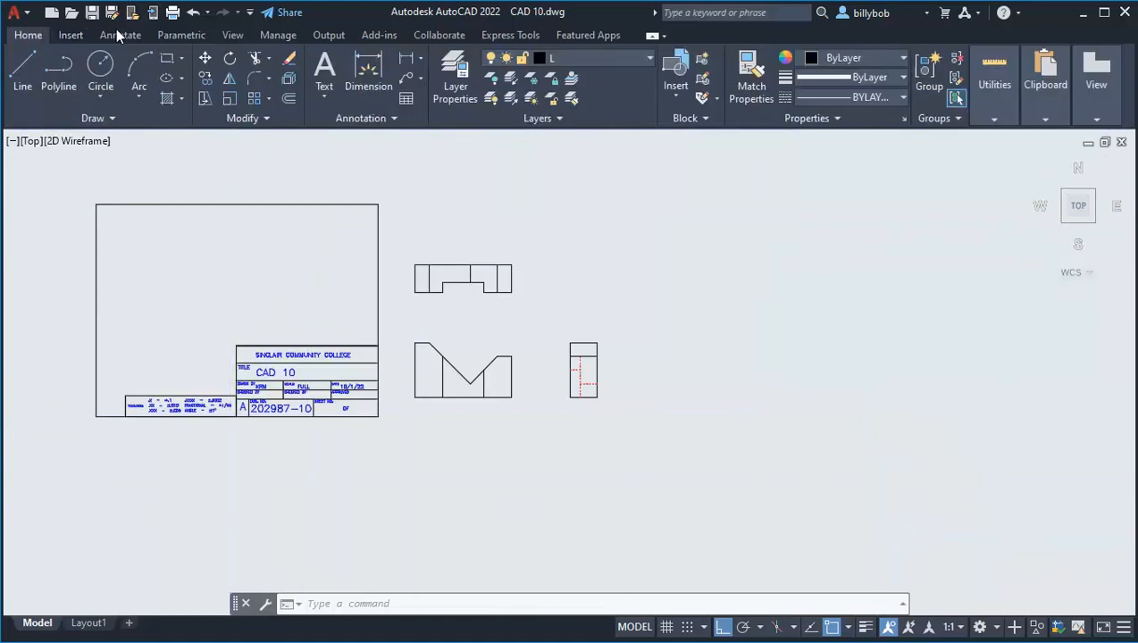
{"action": "left_click", "coordinate": [205, 59]}
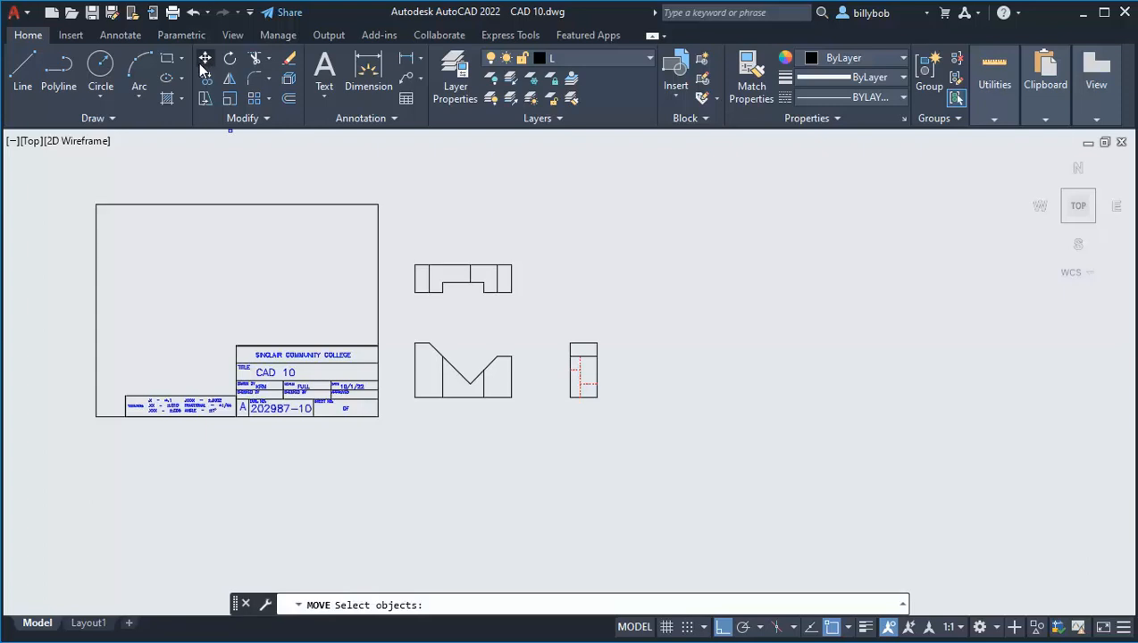
{"action": "left_click", "coordinate": [351, 494]}
{"action": "left_click", "coordinate": [198, 335]}
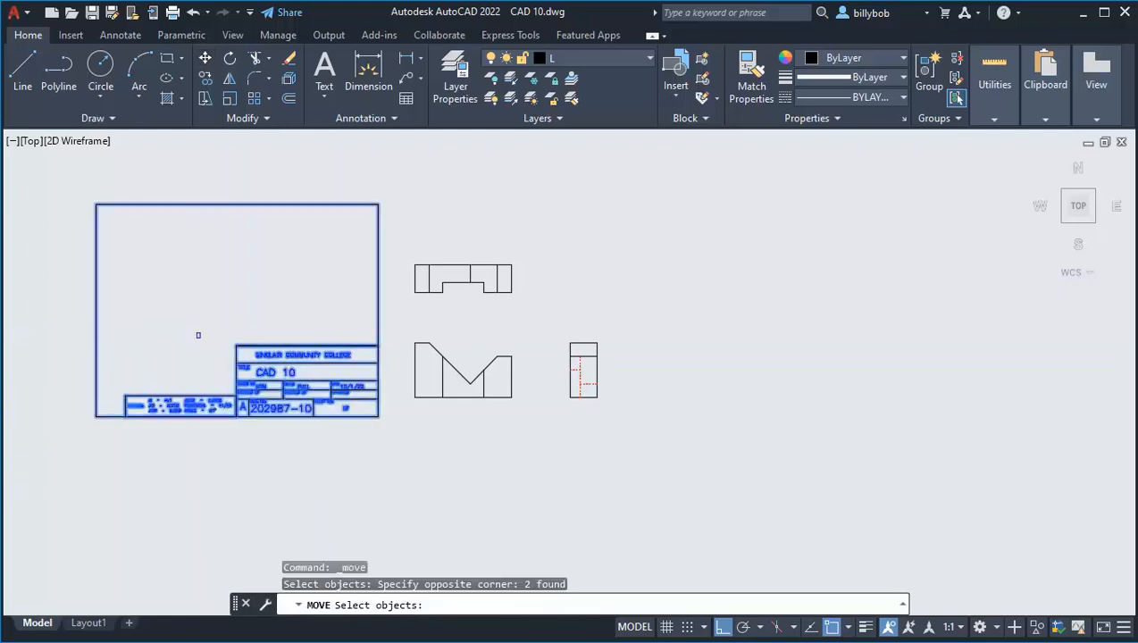
{"action": "key", "text": "Return"}
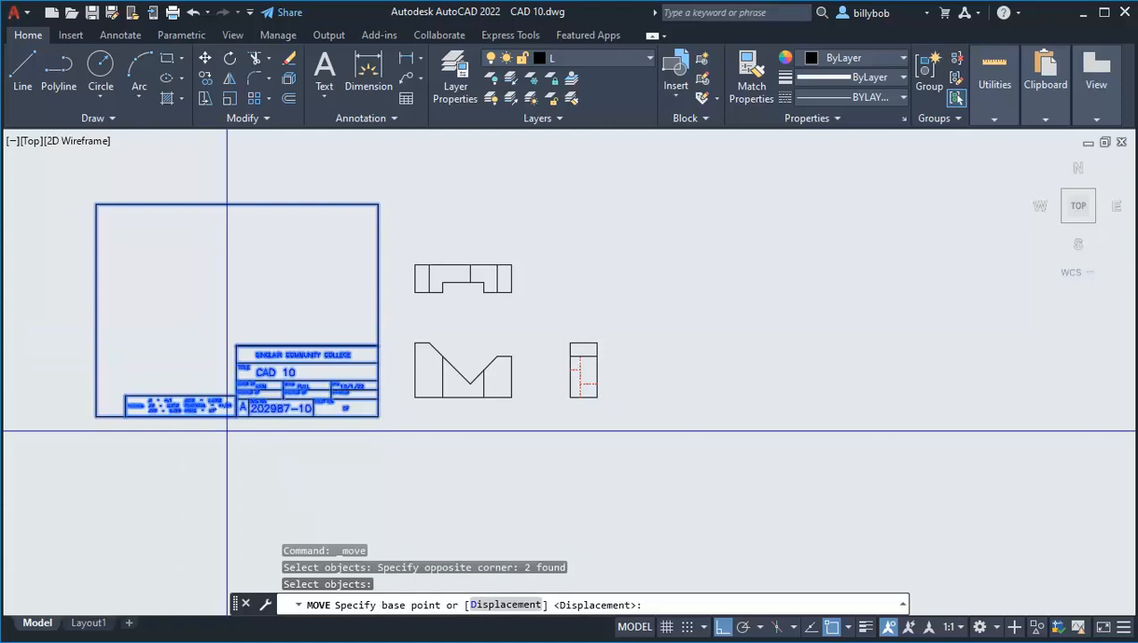
{"action": "left_click", "coordinate": [221, 465]}
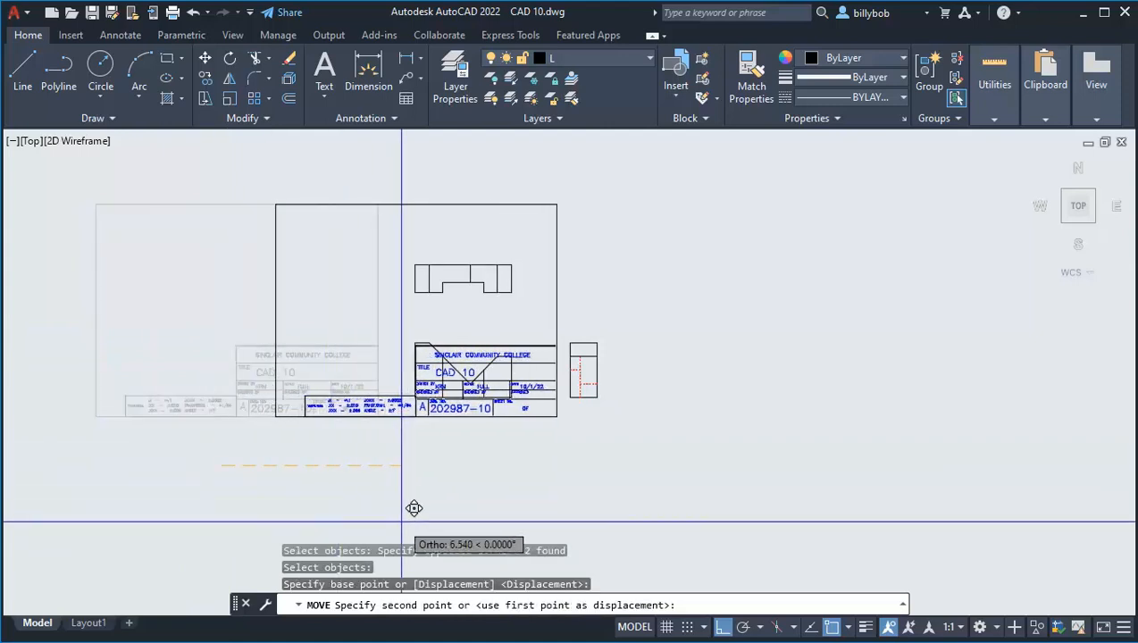
{"action": "key", "text": "F8"}
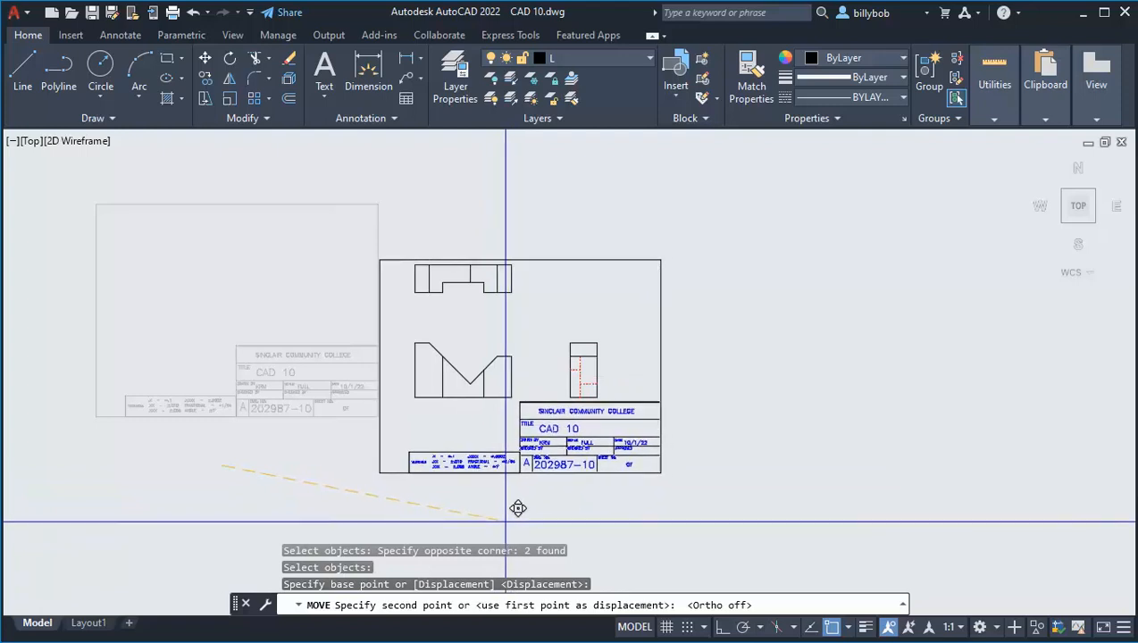
{"action": "left_click", "coordinate": [518, 508]}
{"action": "scroll", "coordinate": [414, 447], "scroll_direction": "up", "scroll_amount": 2}
{"action": "middle_click_drag", "start_coordinate": [414, 447], "coordinate": [413, 475]}
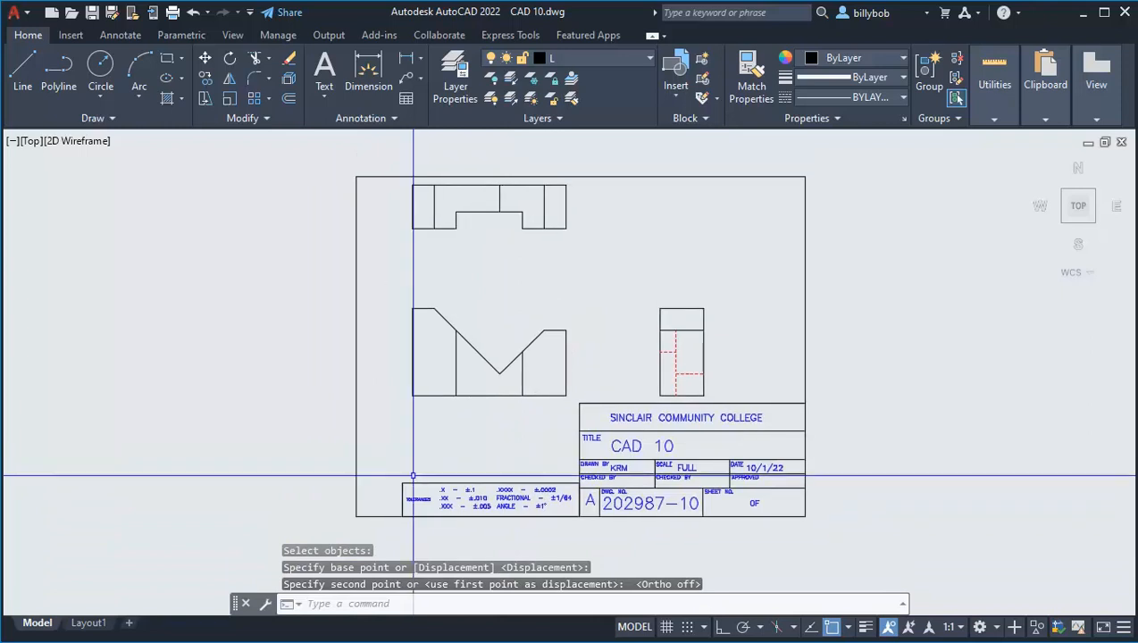
Move the top view straight down, with Ortho on, to clear the border's upper edge.
{"action": "type", "text": "m"}
{"action": "key", "text": "Return"}
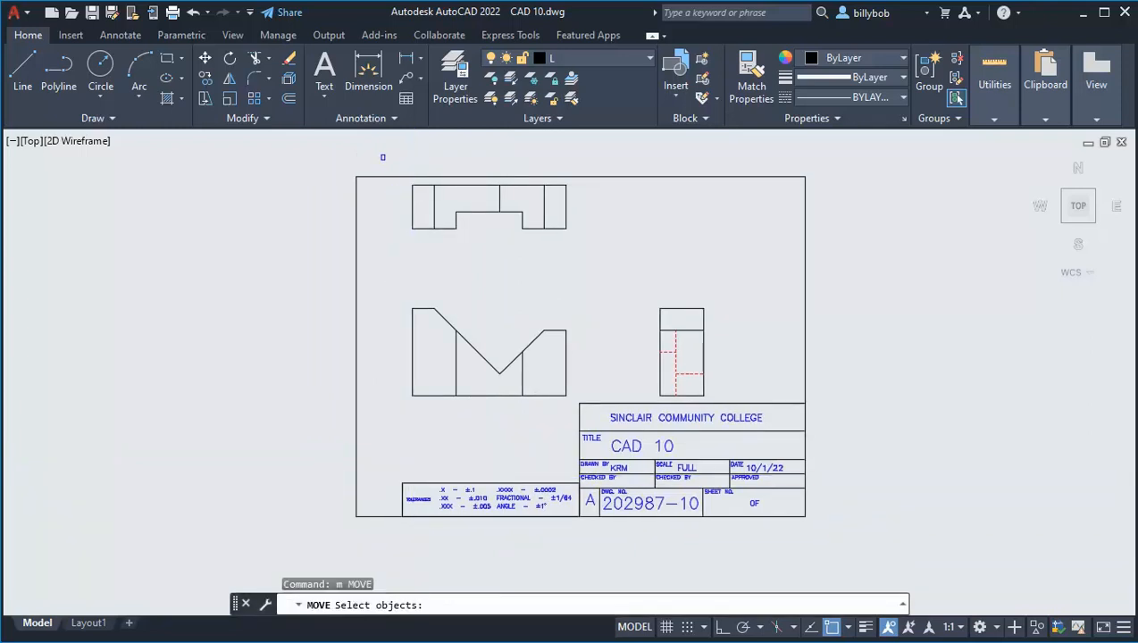
{"action": "left_click", "coordinate": [204, 59]}
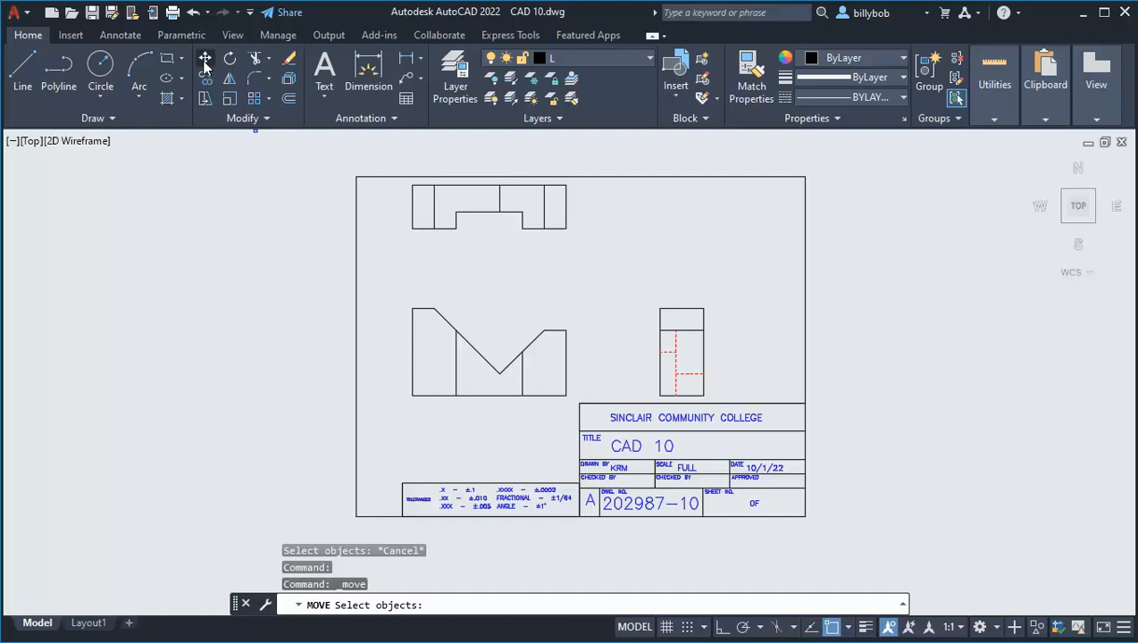
{"action": "left_click", "coordinate": [380, 149]}
{"action": "left_click", "coordinate": [604, 257]}
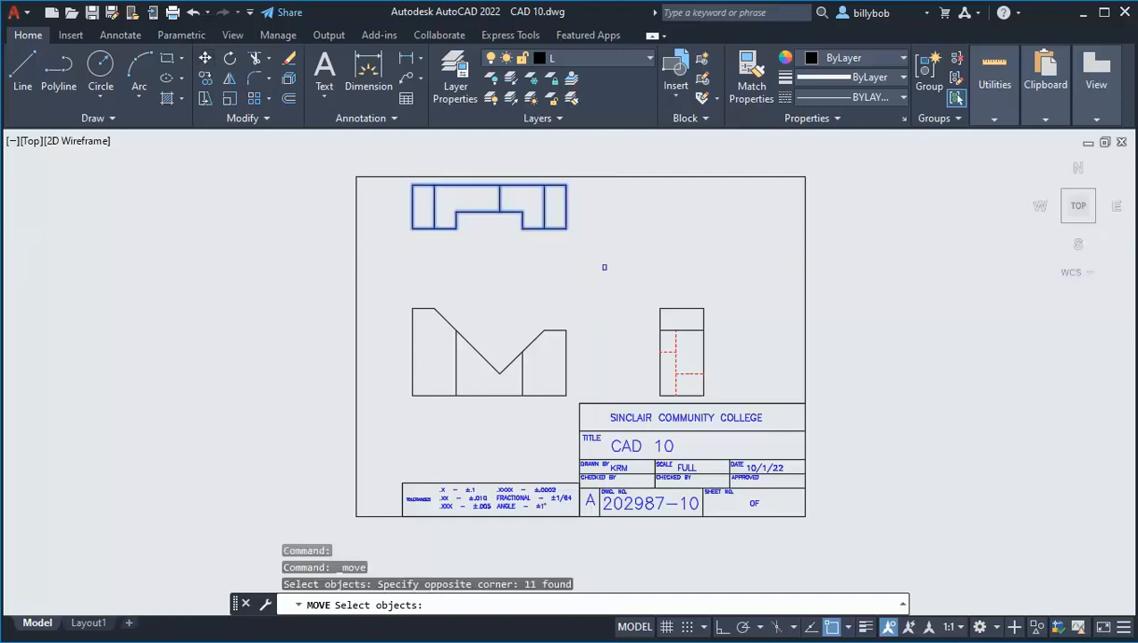
{"action": "key", "text": "Return"}
{"action": "key", "text": "F8"}
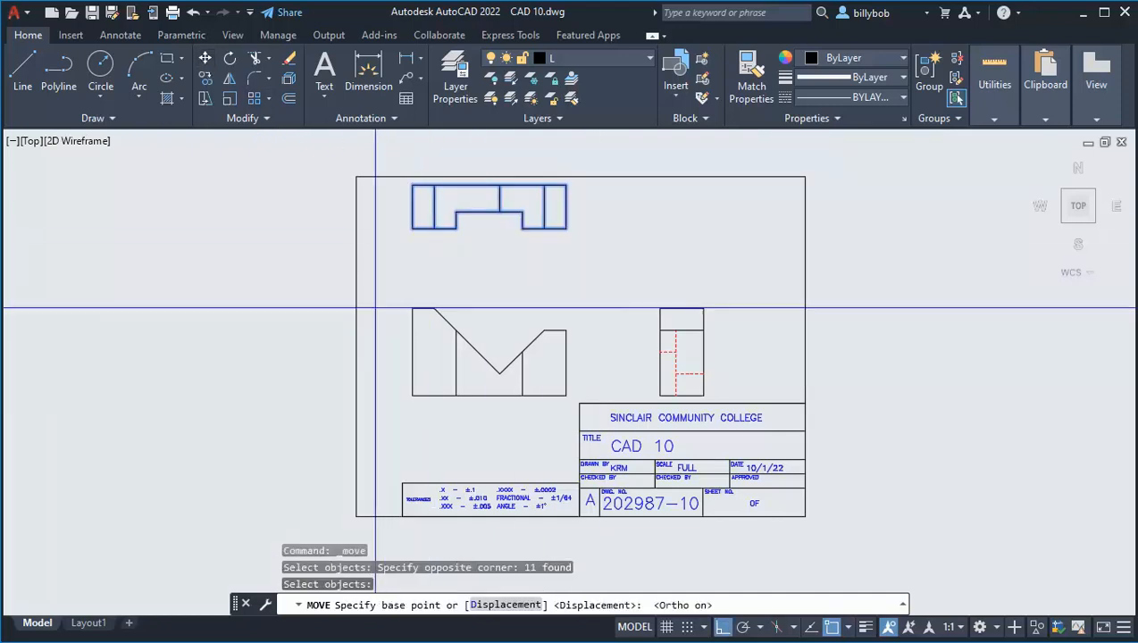
{"action": "left_click", "coordinate": [387, 234]}
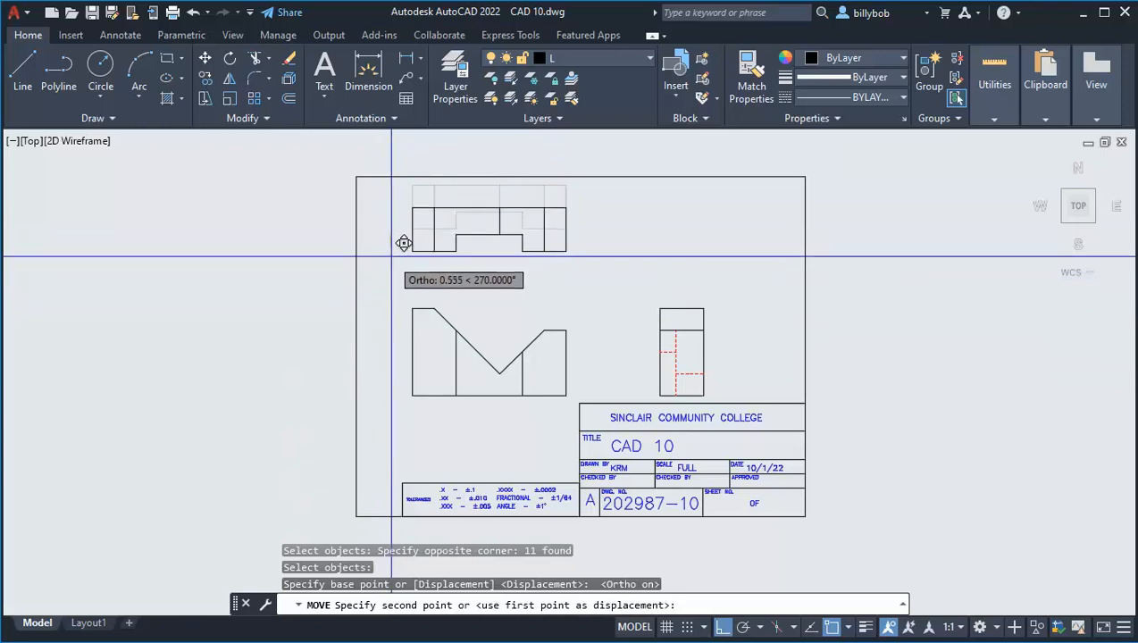
{"action": "left_click", "coordinate": [390, 251]}
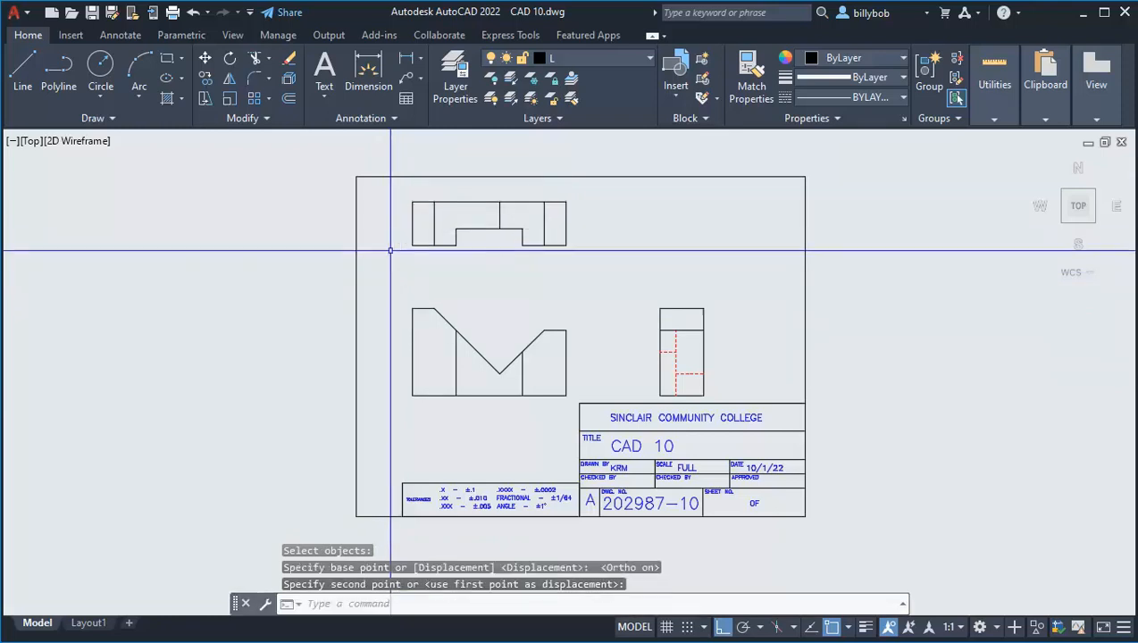
Move the border and title block text straight down about 0.2 to center the views better, and save the drawing.
{"action": "key", "text": "Return"}
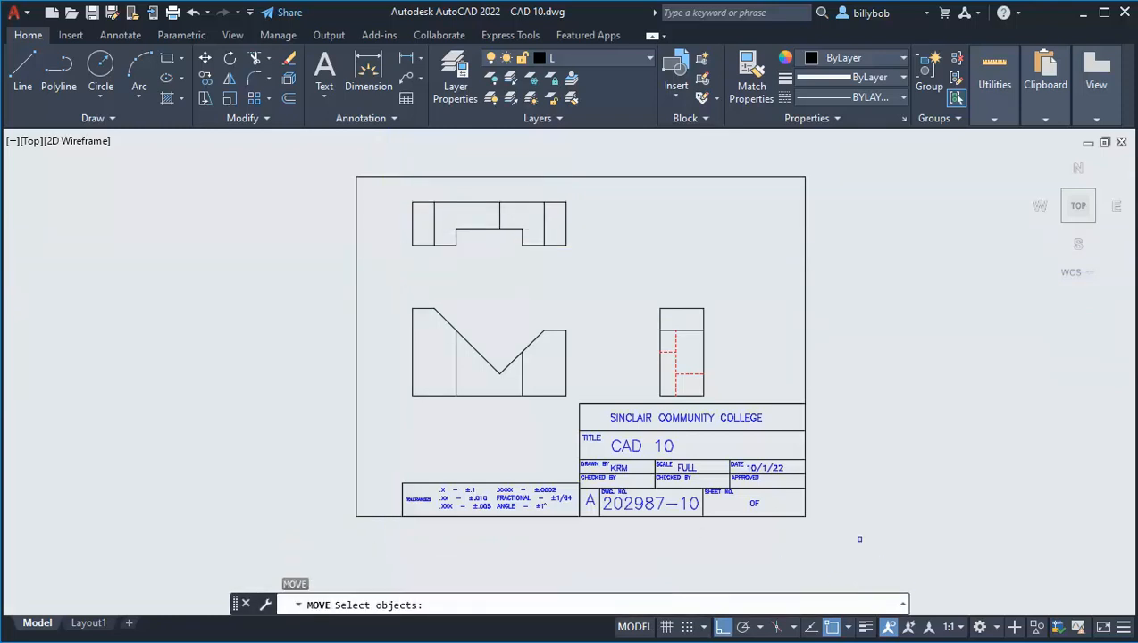
{"action": "left_click", "coordinate": [832, 548]}
{"action": "left_click", "coordinate": [654, 417]}
{"action": "key", "text": "Return"}
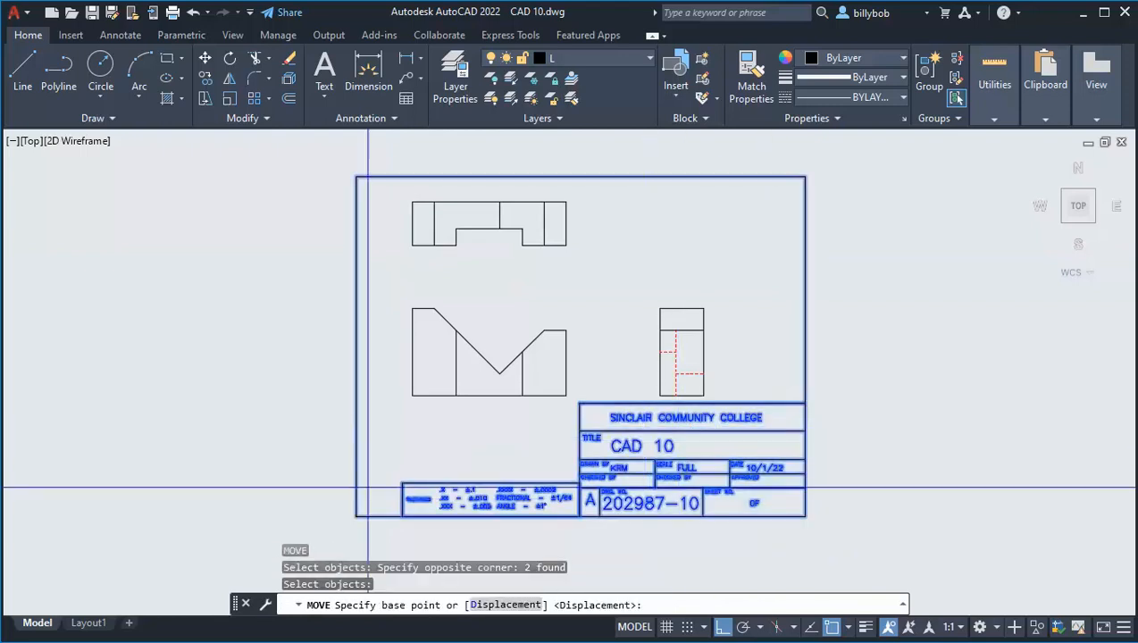
{"action": "left_click", "coordinate": [172, 377]}
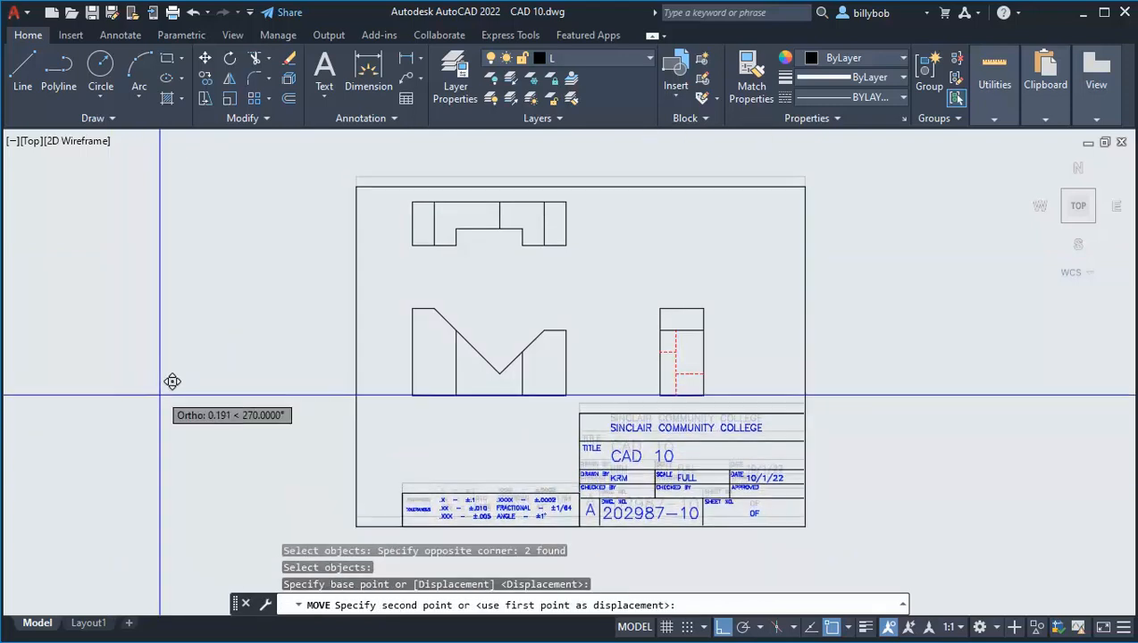
{"action": "left_click", "coordinate": [145, 389]}
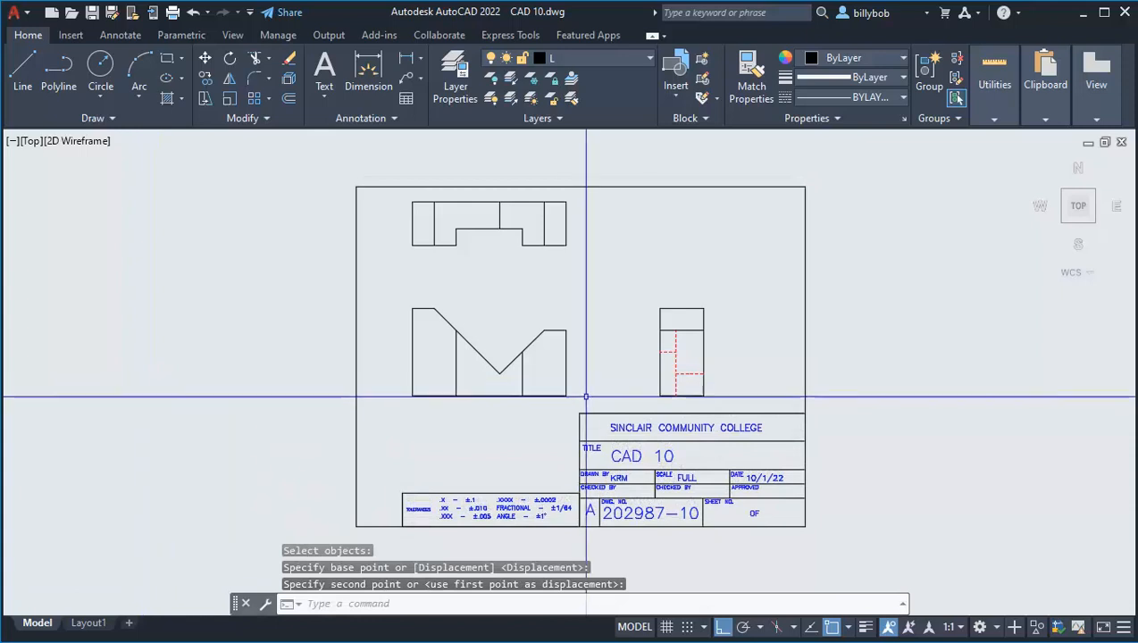
{"action": "left_click", "coordinate": [13, 13]}
{"action": "left_click", "coordinate": [59, 184]}
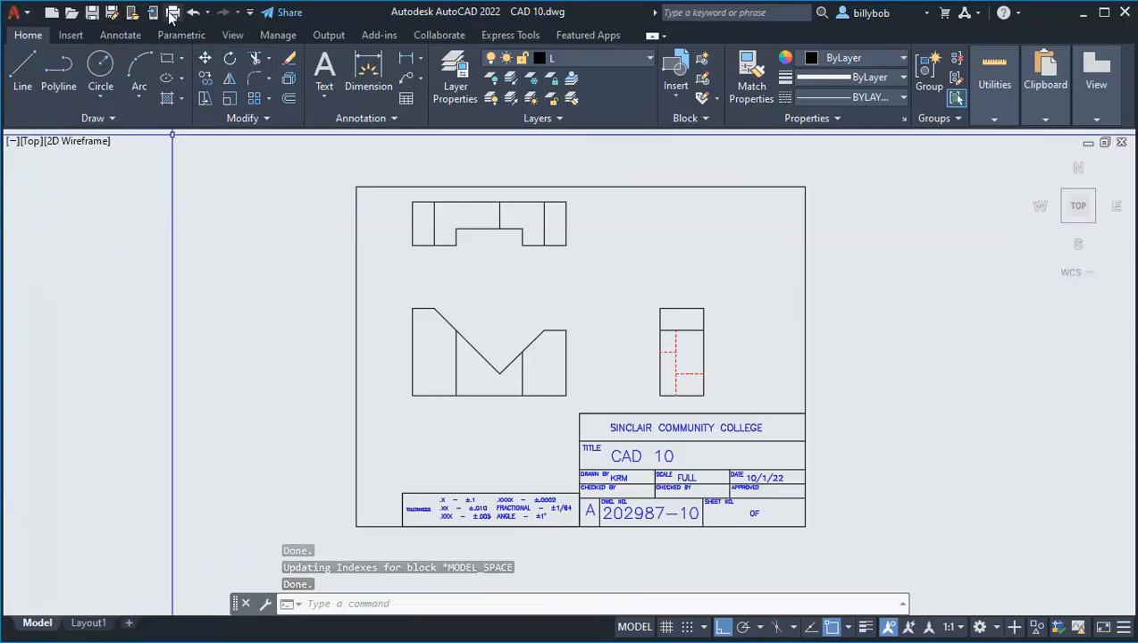
Modify the STANDARD dimension style to use a linear primary units precision of 0.00.
{"action": "left_click", "coordinate": [112, 37]}
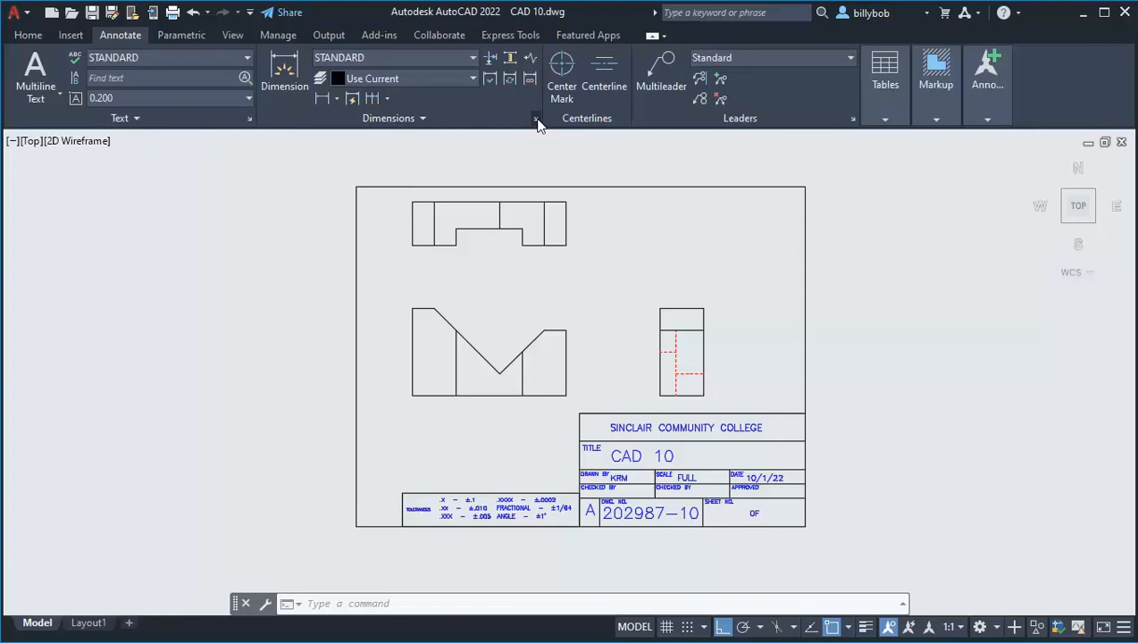
{"action": "left_click", "coordinate": [536, 121]}
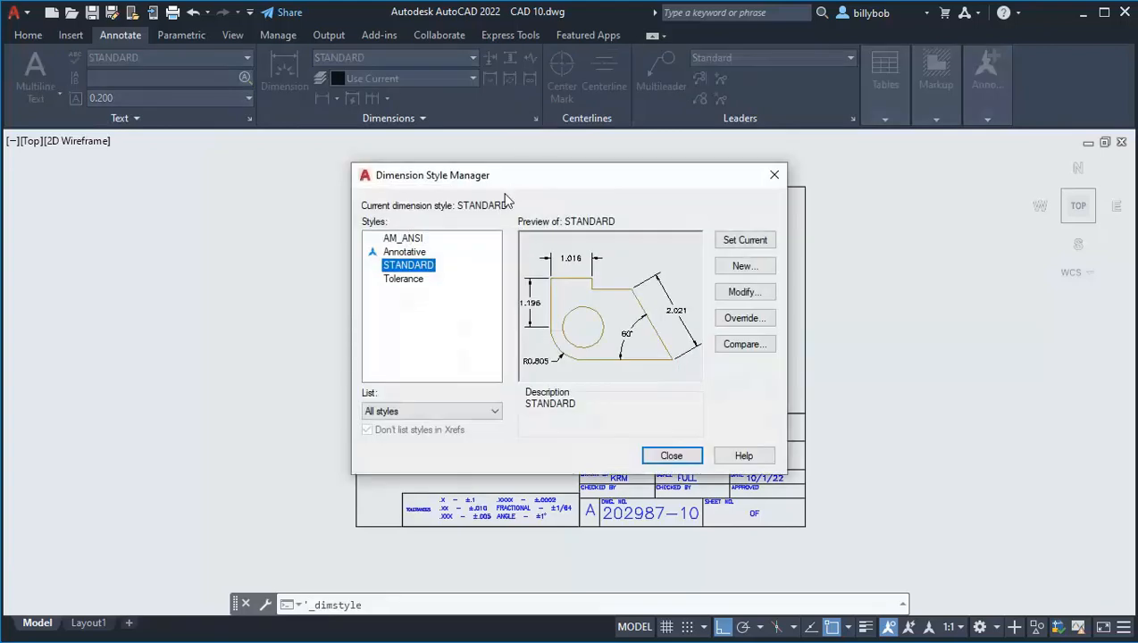
{"action": "left_click", "coordinate": [736, 294]}
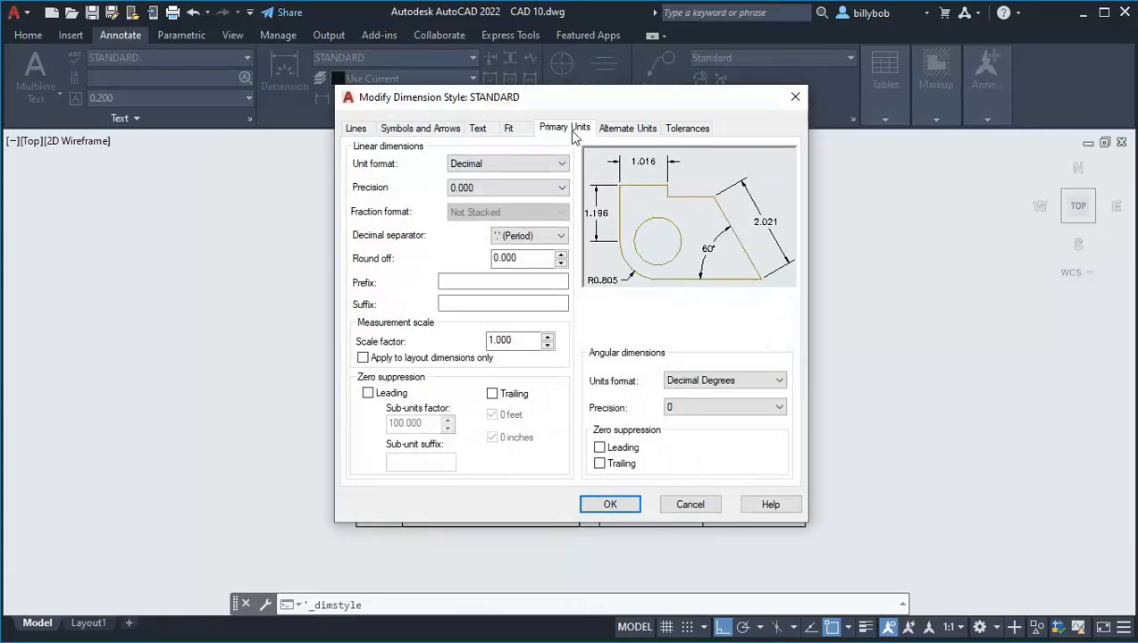
{"action": "left_click", "coordinate": [497, 189]}
{"action": "left_click", "coordinate": [470, 224]}
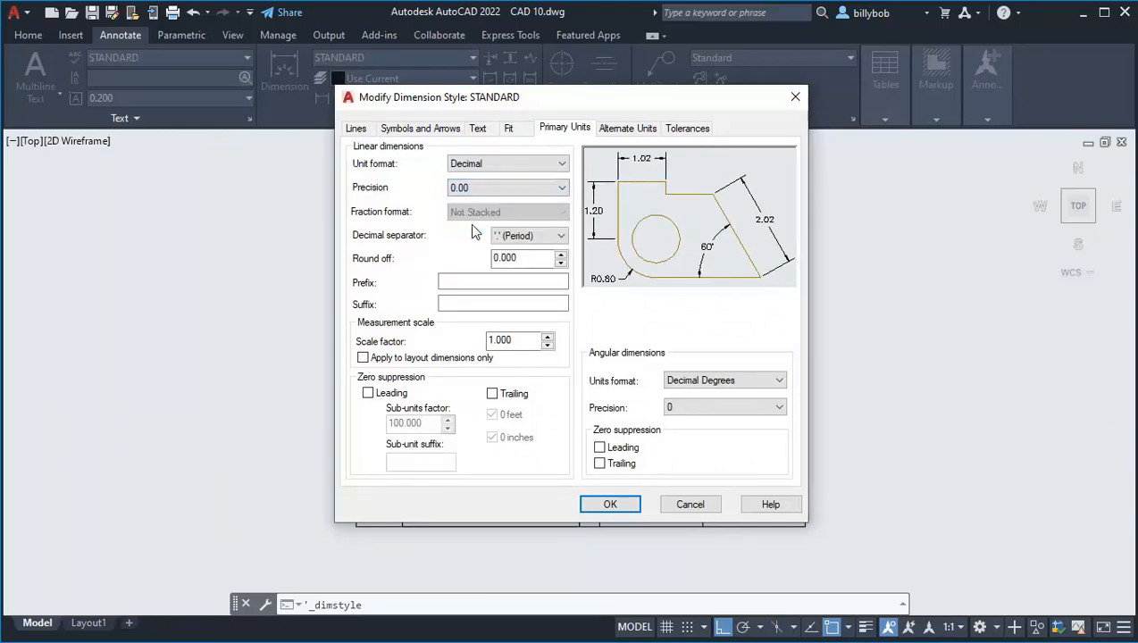
{"action": "left_click", "coordinate": [609, 506]}
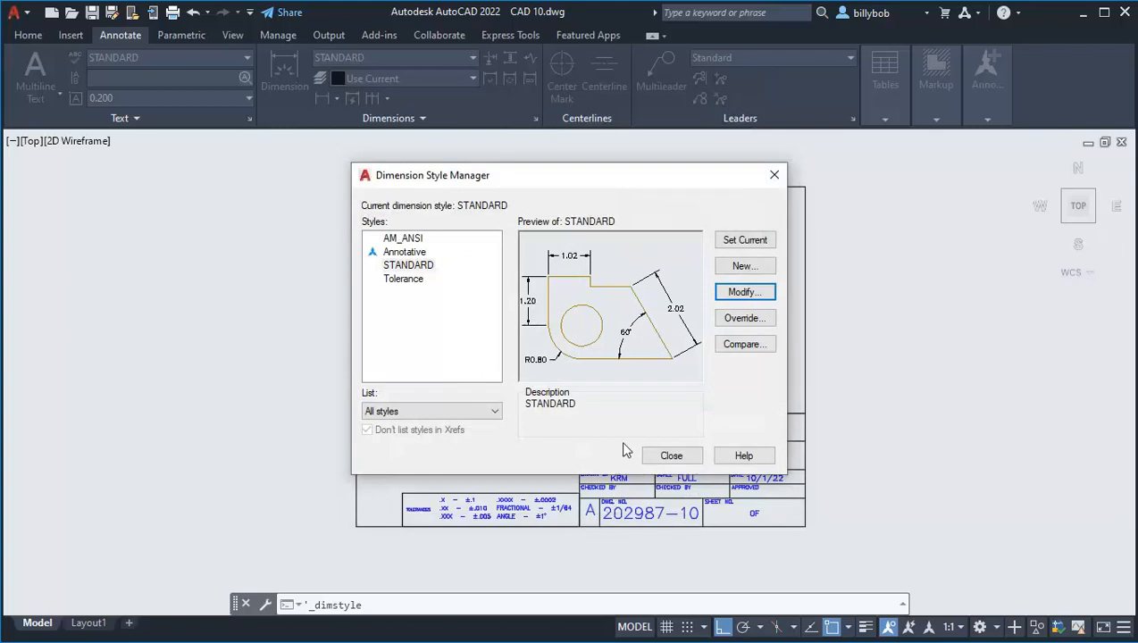
Close the dimension style settings and add a linear dimension for the front view's left edge height, placed left of the view.
{"action": "left_click", "coordinate": [671, 456]}
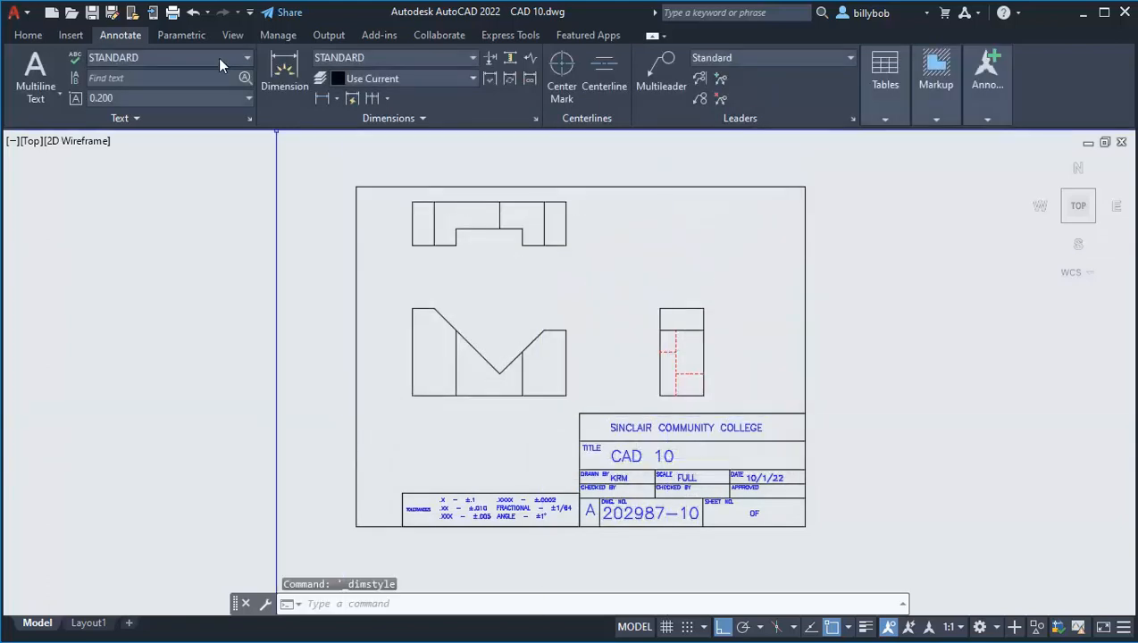
{"action": "left_click", "coordinate": [28, 35]}
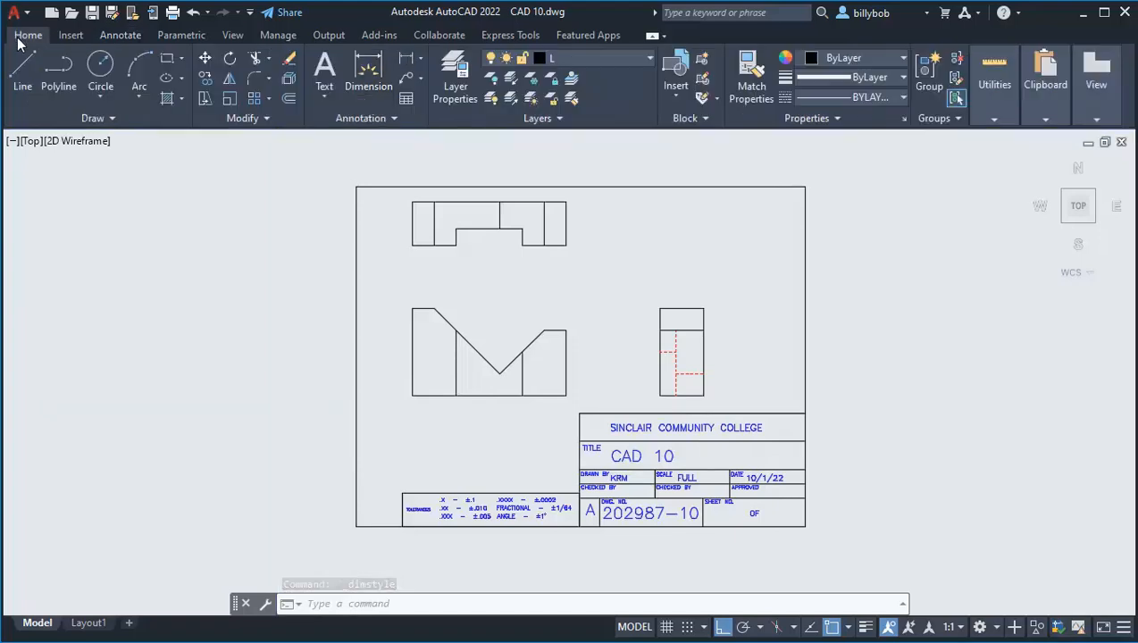
{"action": "left_click", "coordinate": [419, 58]}
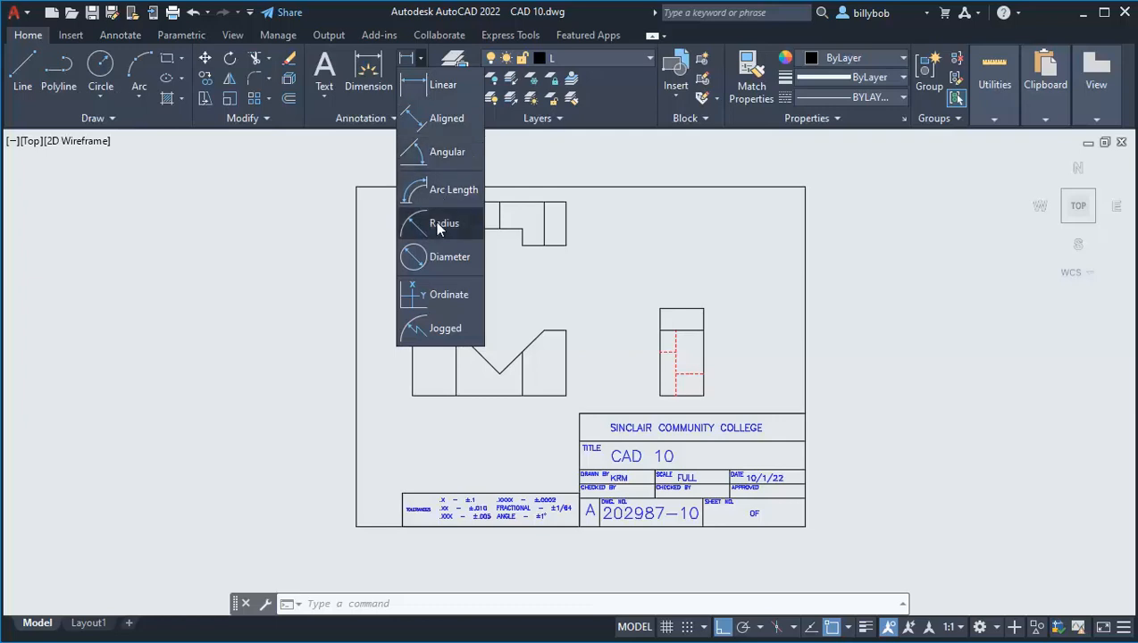
{"action": "left_click", "coordinate": [431, 86]}
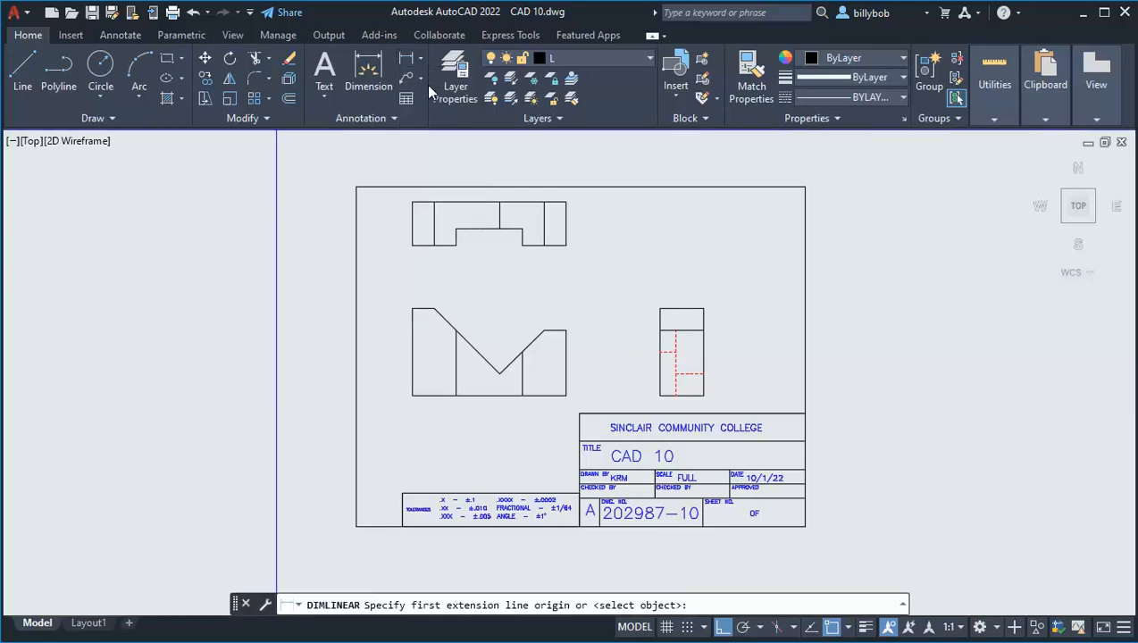
{"action": "left_click", "coordinate": [413, 395]}
{"action": "left_click", "coordinate": [413, 309]}
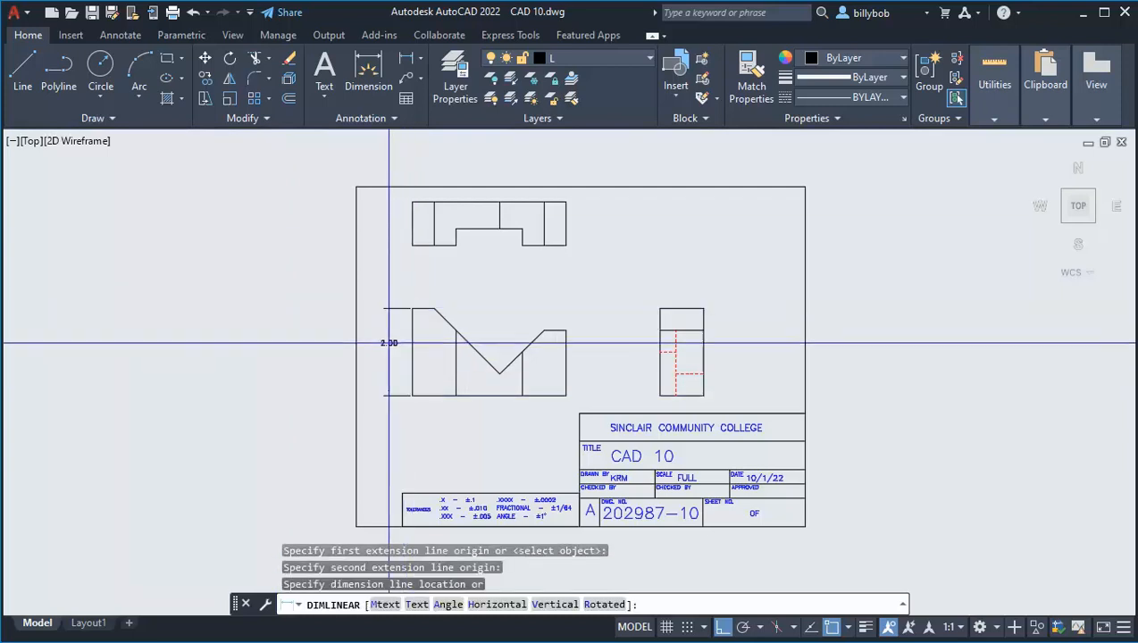
{"action": "left_click", "coordinate": [390, 348]}
Add a linear dimension for the width of the top view's left foot, placed just below it.
{"action": "scroll", "coordinate": [374, 370], "scroll_direction": "up", "scroll_amount": 2}
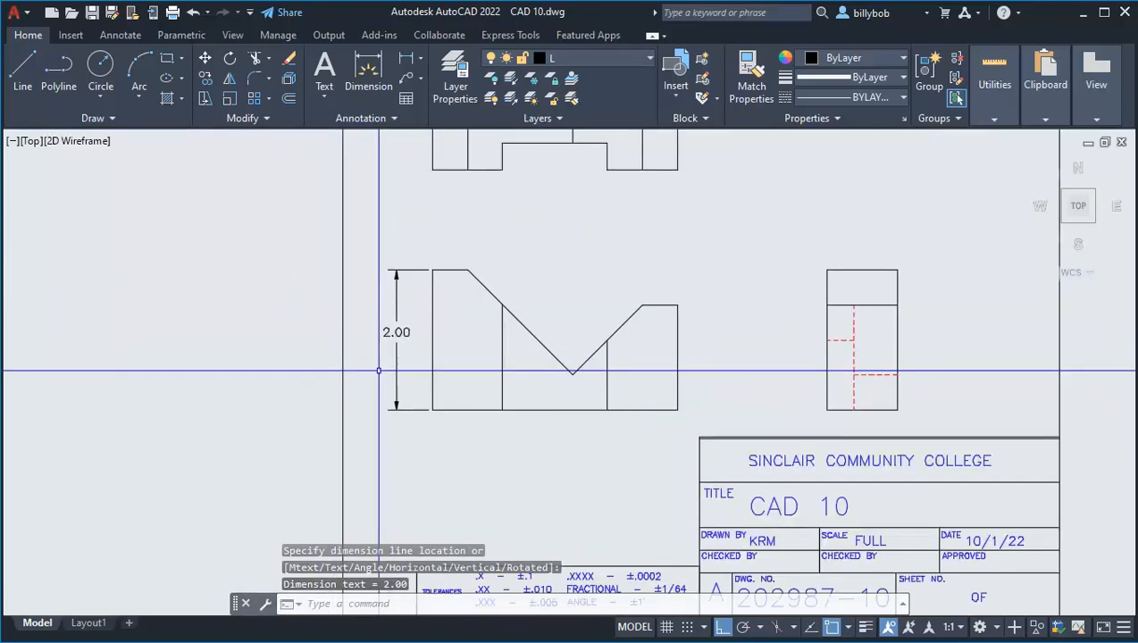
{"action": "middle_click_drag", "start_coordinate": [372, 371], "coordinate": [321, 373]}
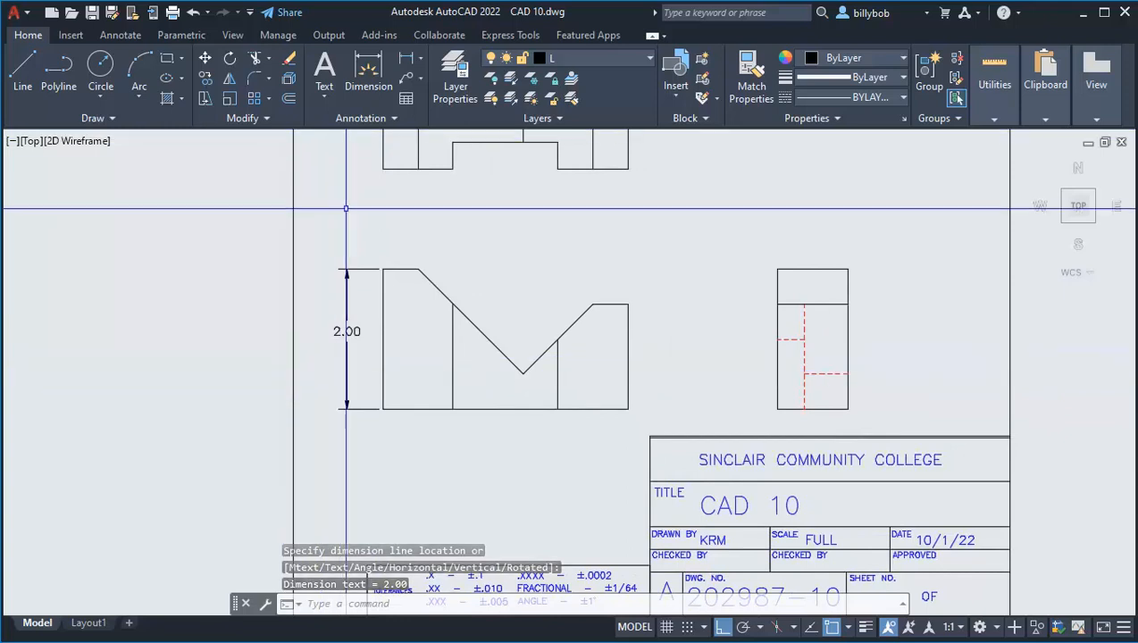
{"action": "middle_click_drag", "start_coordinate": [350, 209], "coordinate": [344, 249]}
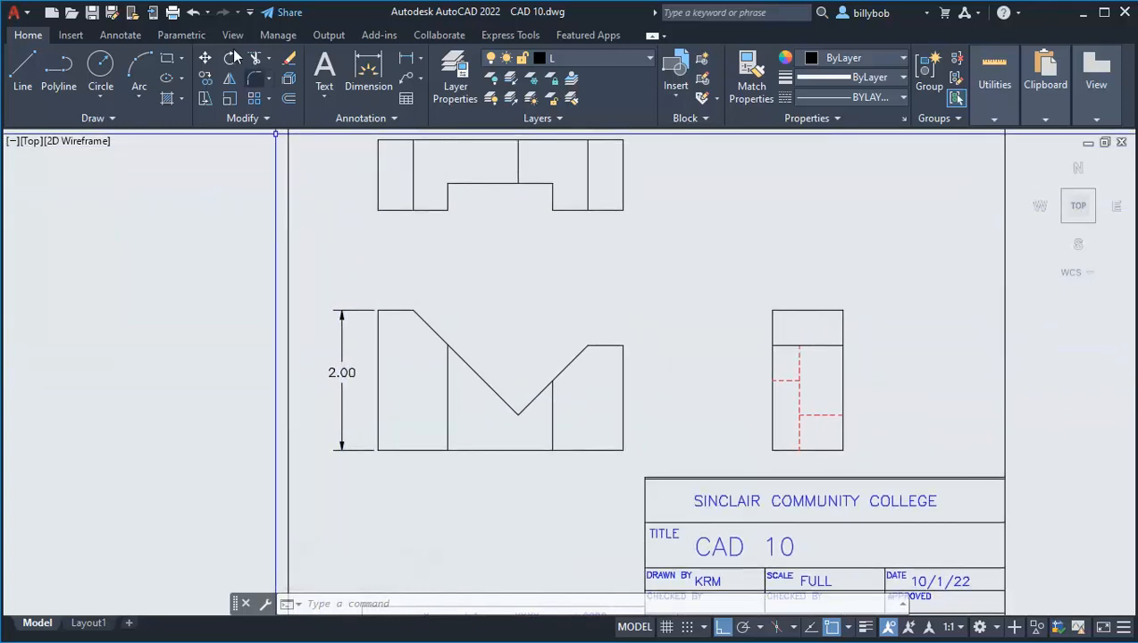
{"action": "left_click", "coordinate": [410, 59]}
{"action": "left_click", "coordinate": [378, 210]}
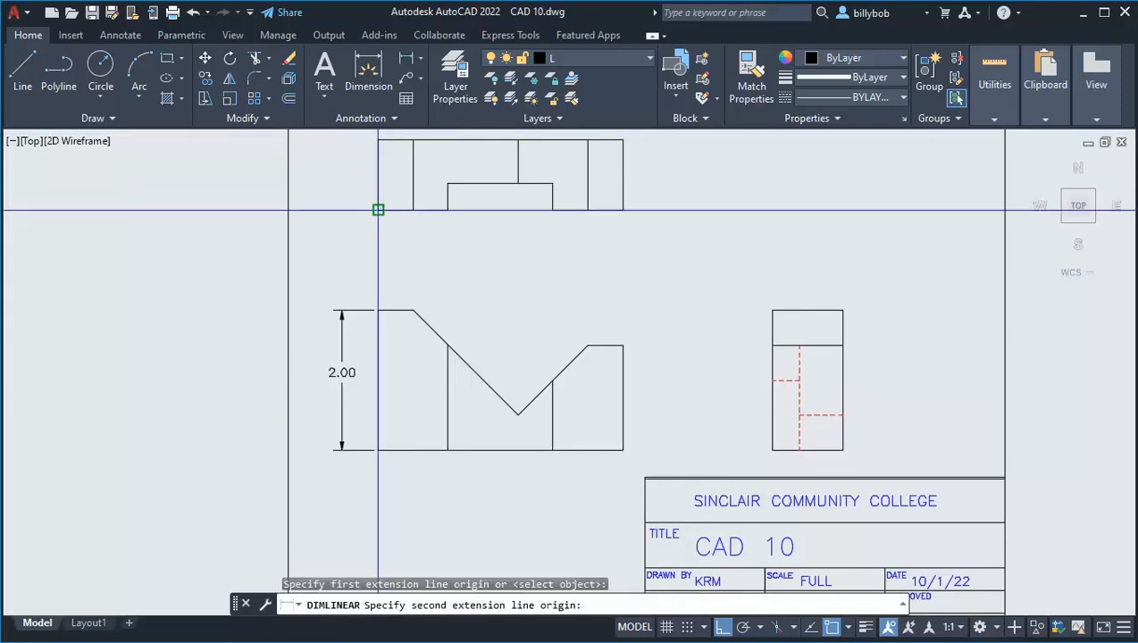
{"action": "left_click", "coordinate": [448, 209]}
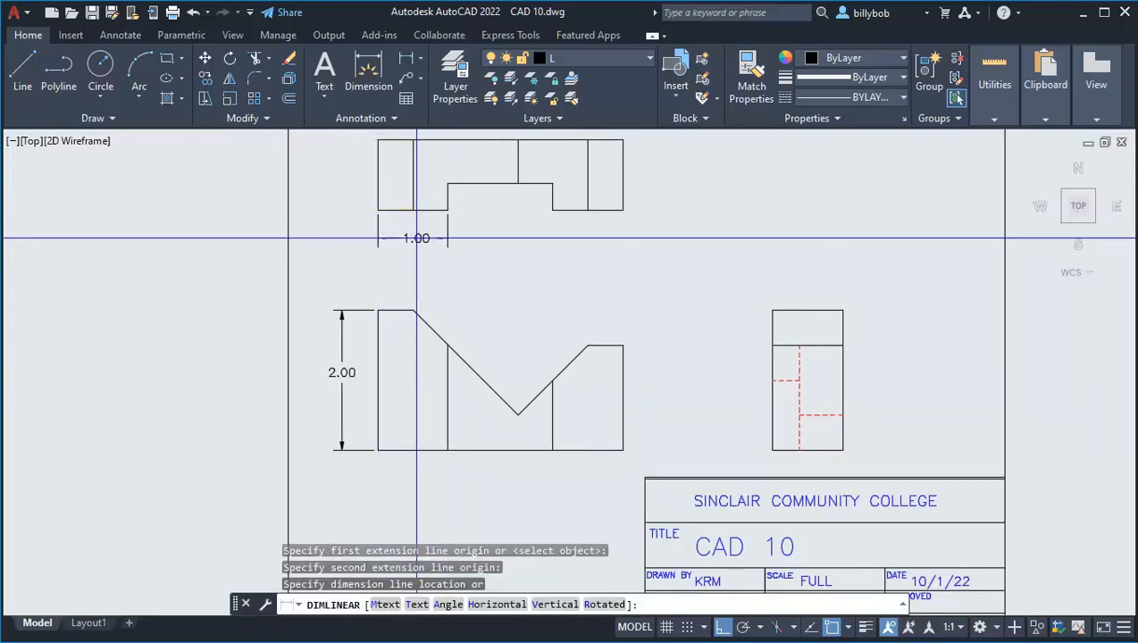
{"action": "left_click", "coordinate": [414, 237]}
Add a linear dimension for the width of the top view's right foot, in line with the left foot's dimension.
{"action": "left_click", "coordinate": [409, 59]}
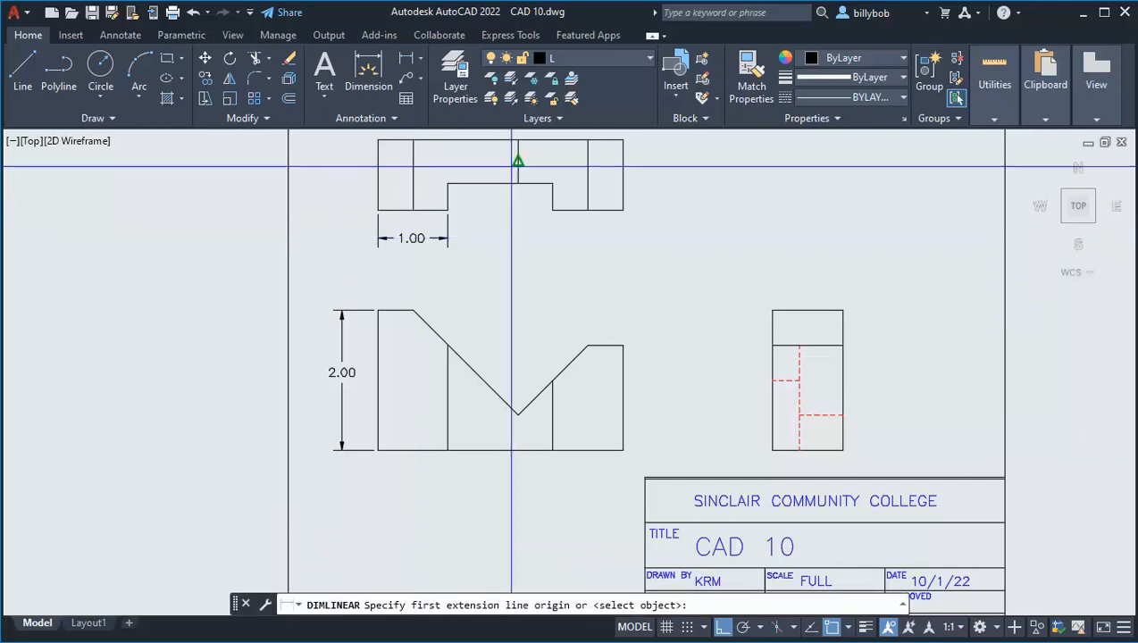
{"action": "left_click", "coordinate": [547, 212]}
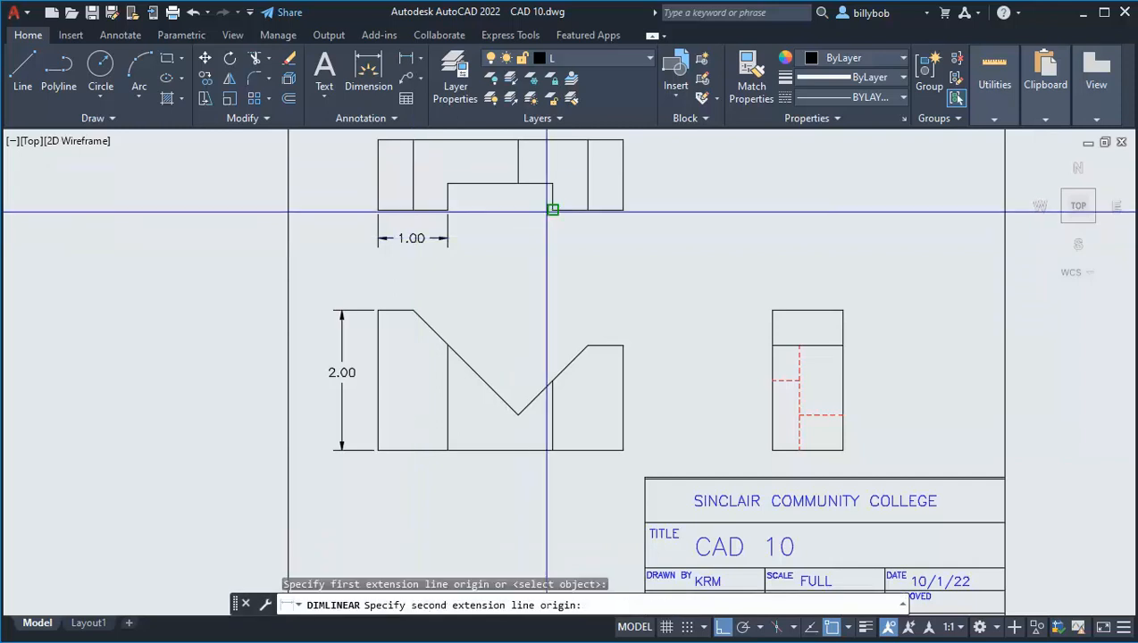
{"action": "left_click", "coordinate": [624, 210]}
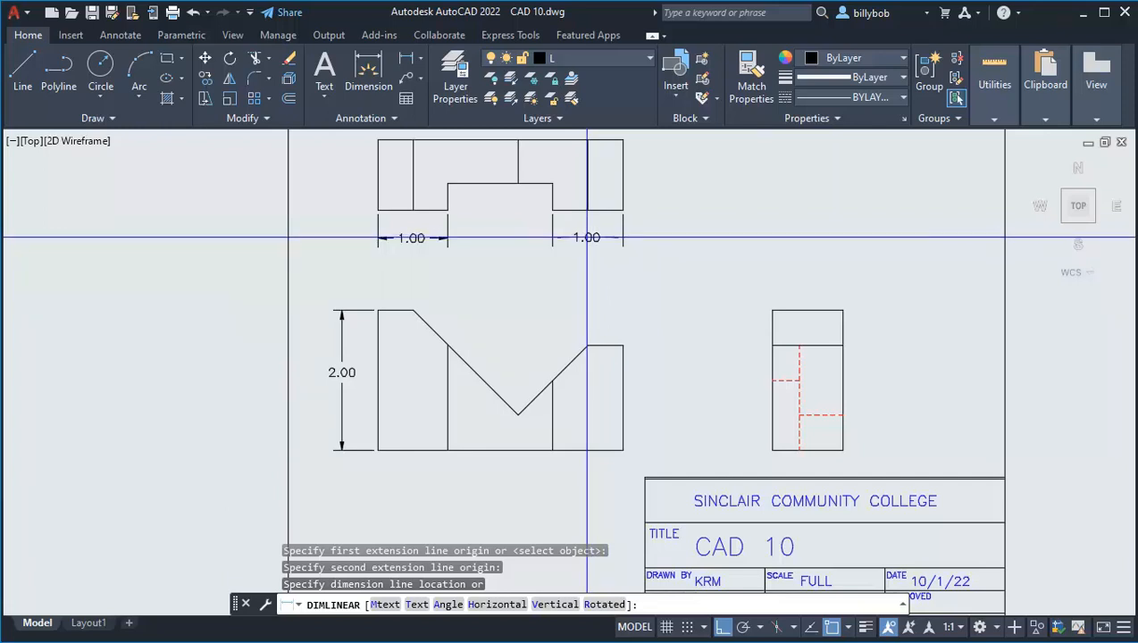
{"action": "left_click", "coordinate": [586, 238]}
Stretch the right foot's width dimension downward, then return it in line with the left foot's dimension.
{"action": "left_click", "coordinate": [587, 238]}
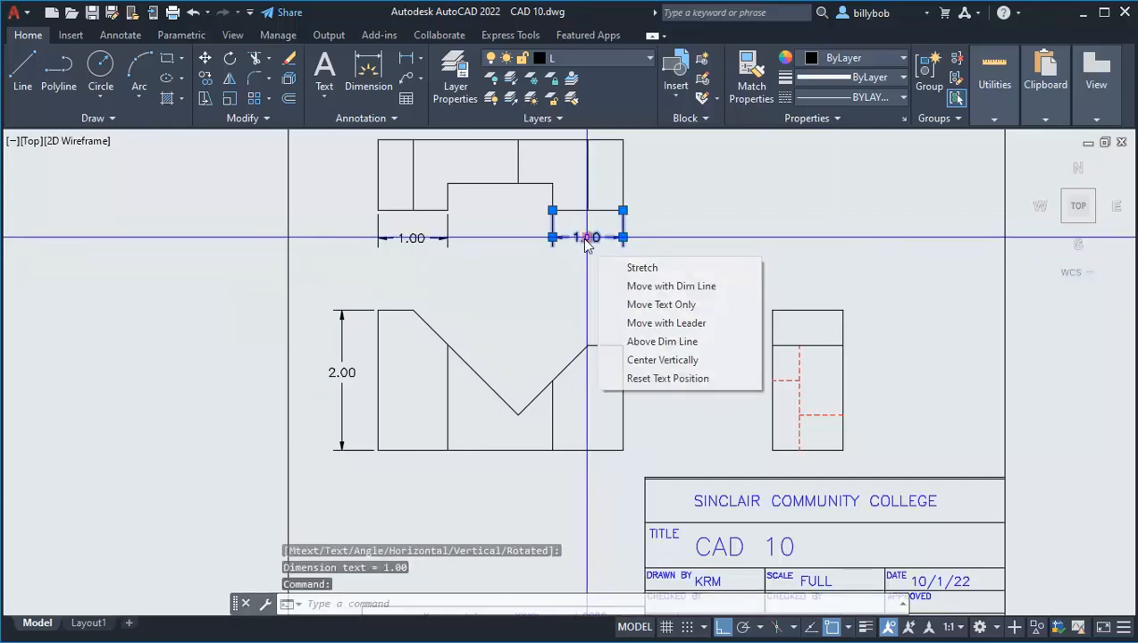
{"action": "left_click", "coordinate": [586, 237]}
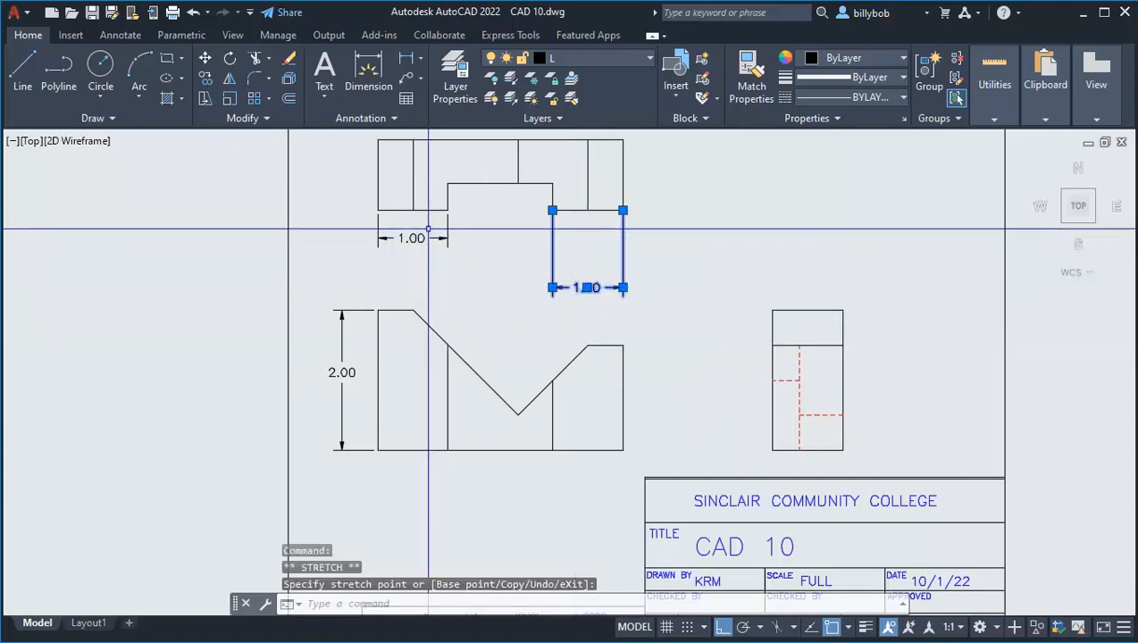
{"action": "left_click", "coordinate": [588, 238]}
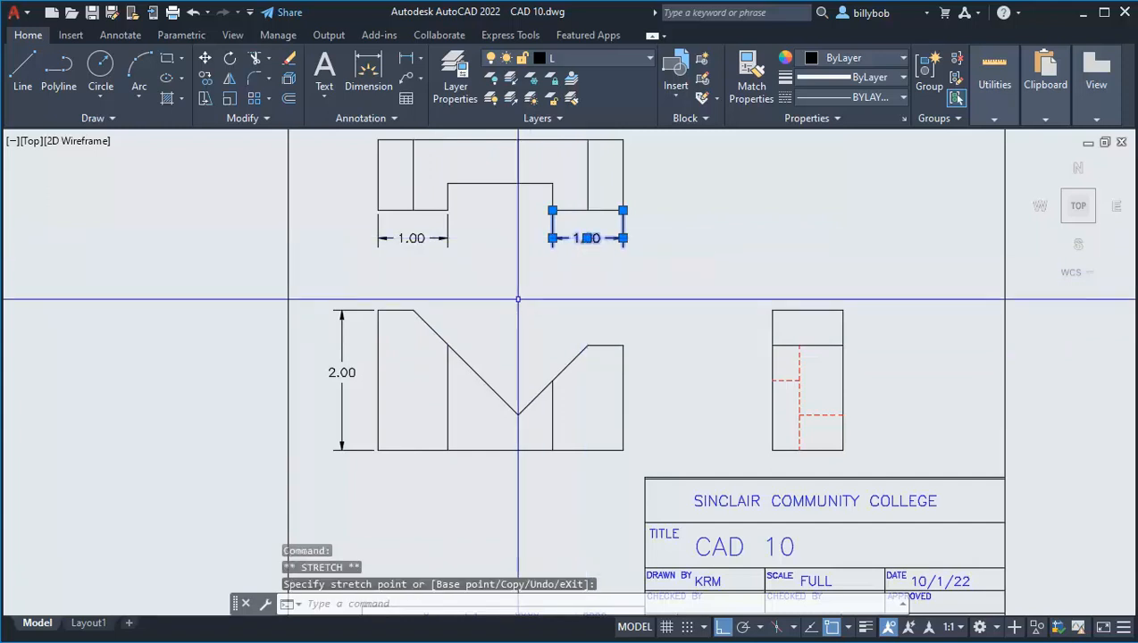
Dimension the top view's vertical distance from its upper right corner to the notch edge, placed right of the view.
{"action": "middle_click_drag", "start_coordinate": [507, 280], "coordinate": [442, 317]}
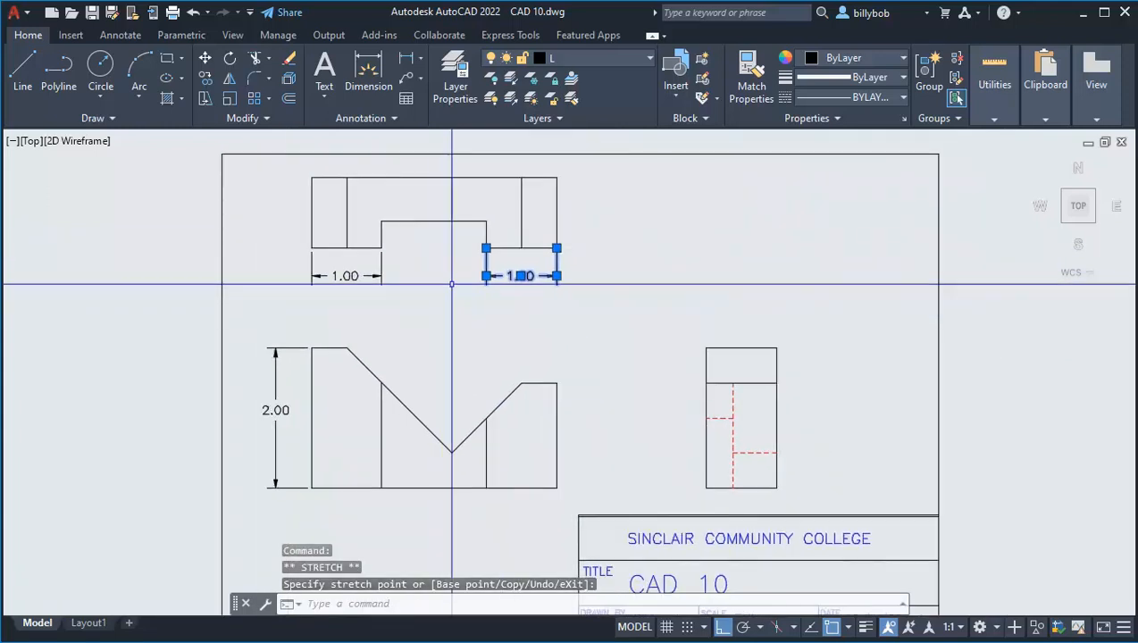
{"action": "left_click", "coordinate": [404, 60]}
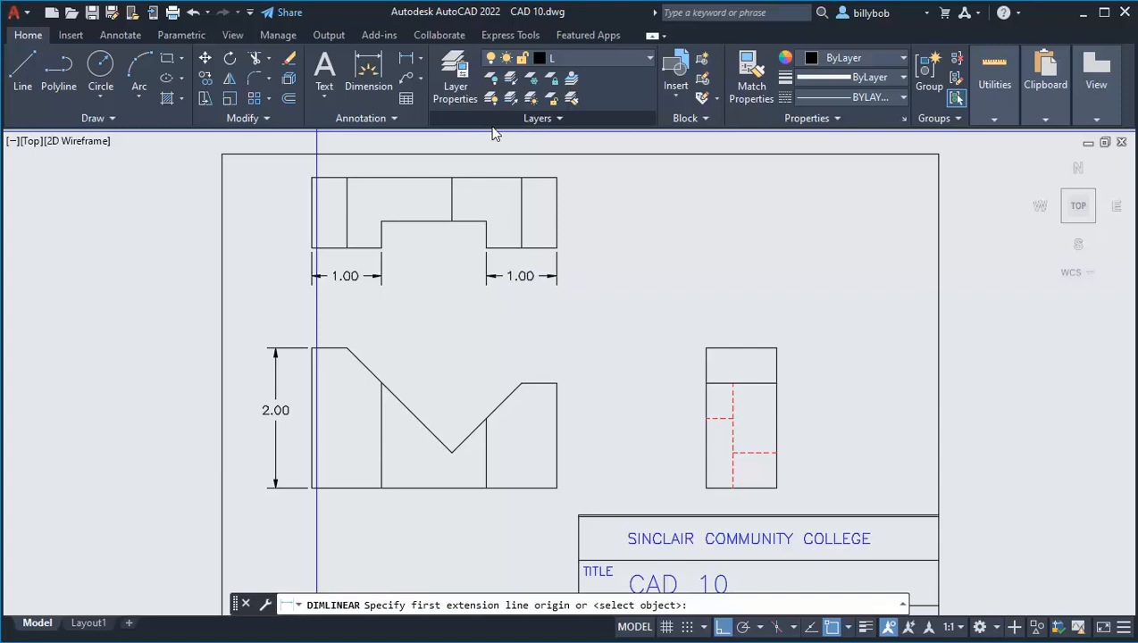
{"action": "left_click", "coordinate": [551, 183]}
{"action": "left_click", "coordinate": [486, 220]}
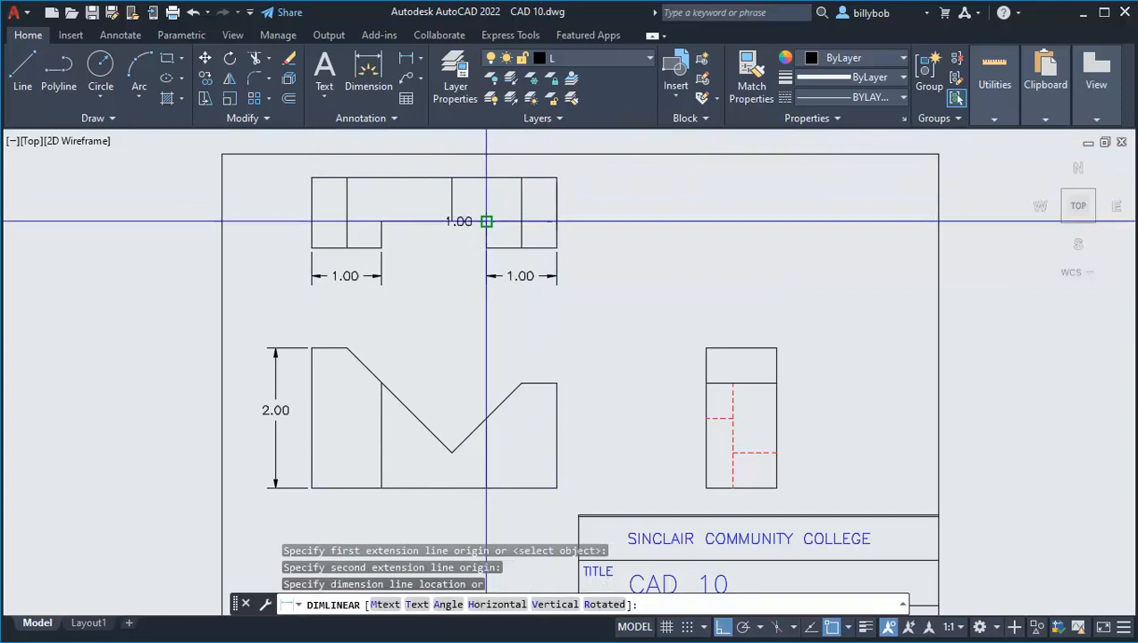
{"action": "left_click", "coordinate": [591, 200]}
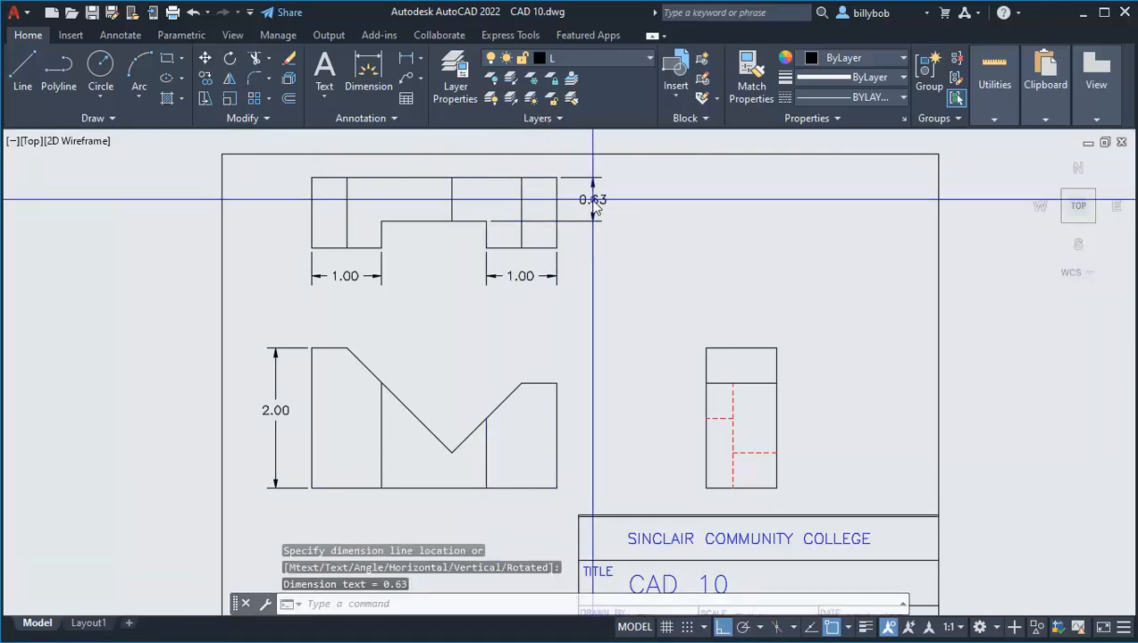
Dimension the top view's overall depth along its right edge, placed outside the notch dimension.
{"action": "key", "text": "Return"}
{"action": "left_click", "coordinate": [557, 176]}
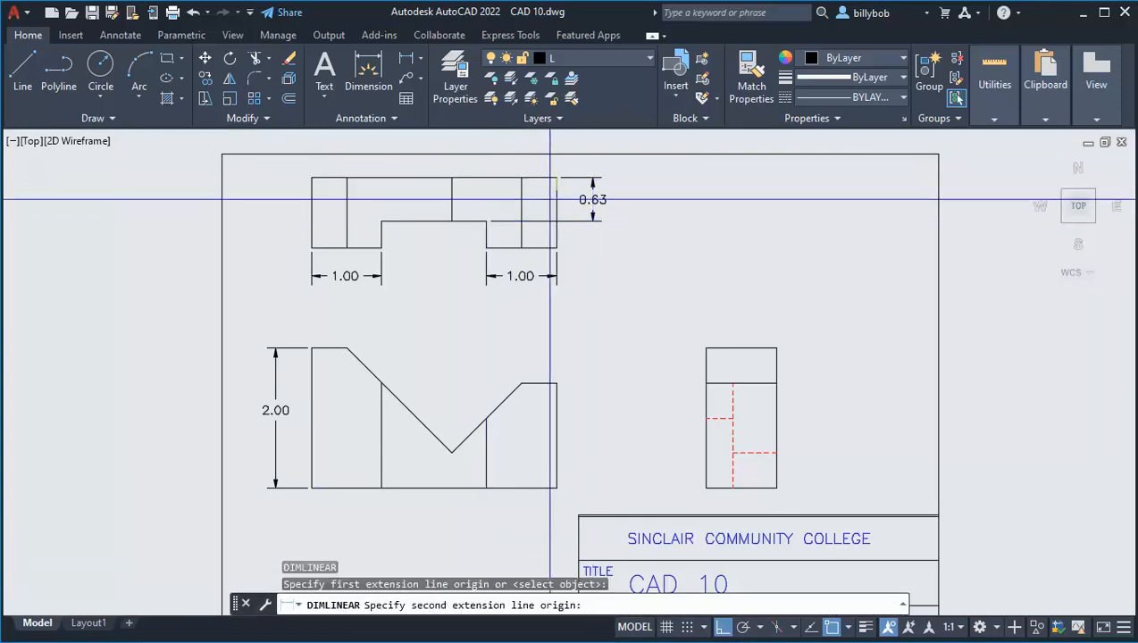
{"action": "left_click", "coordinate": [557, 247]}
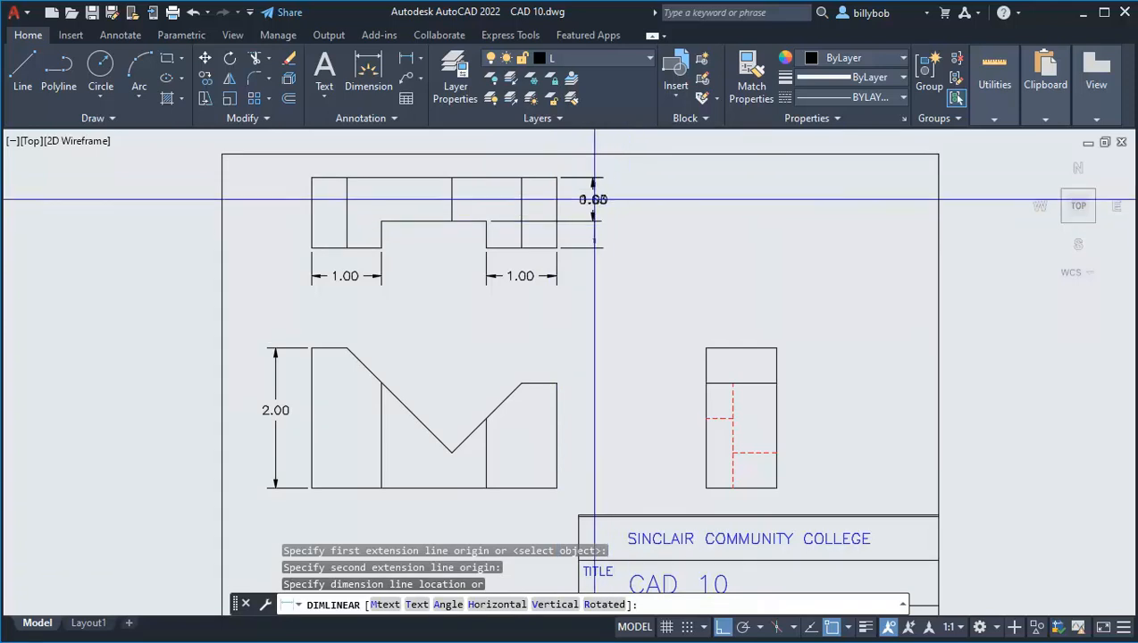
{"action": "left_click", "coordinate": [633, 225]}
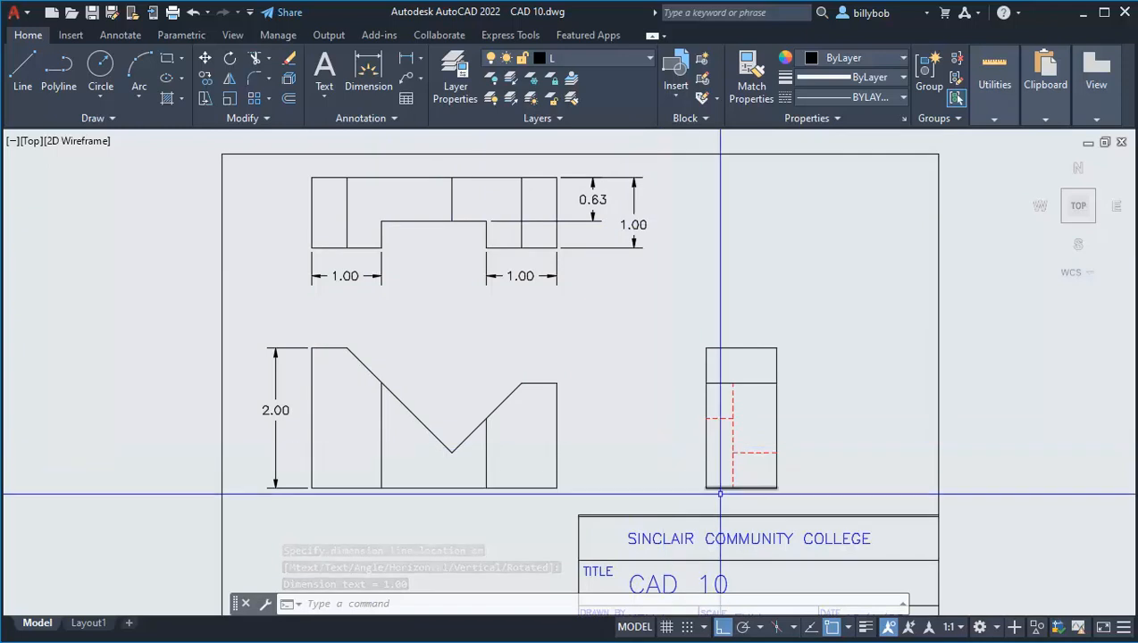
Turn on lineweight display and move the five existing dimensions to layer D.
{"action": "left_click", "coordinate": [865, 629]}
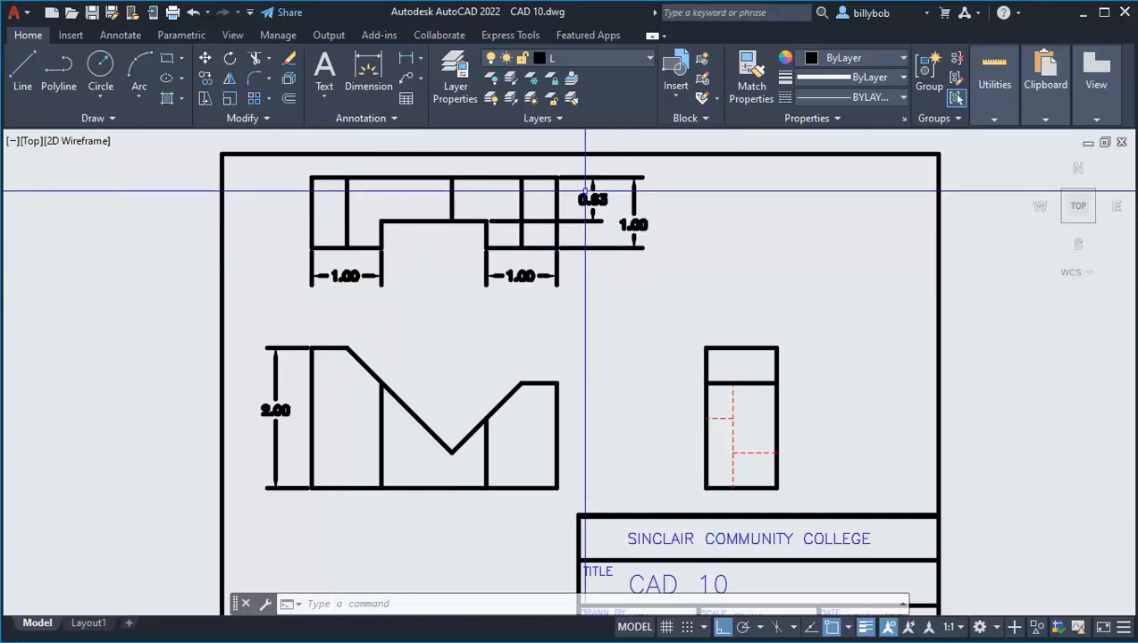
{"action": "left_click", "coordinate": [632, 224]}
{"action": "left_click", "coordinate": [521, 276]}
{"action": "left_click", "coordinate": [314, 275]}
{"action": "left_click", "coordinate": [280, 409]}
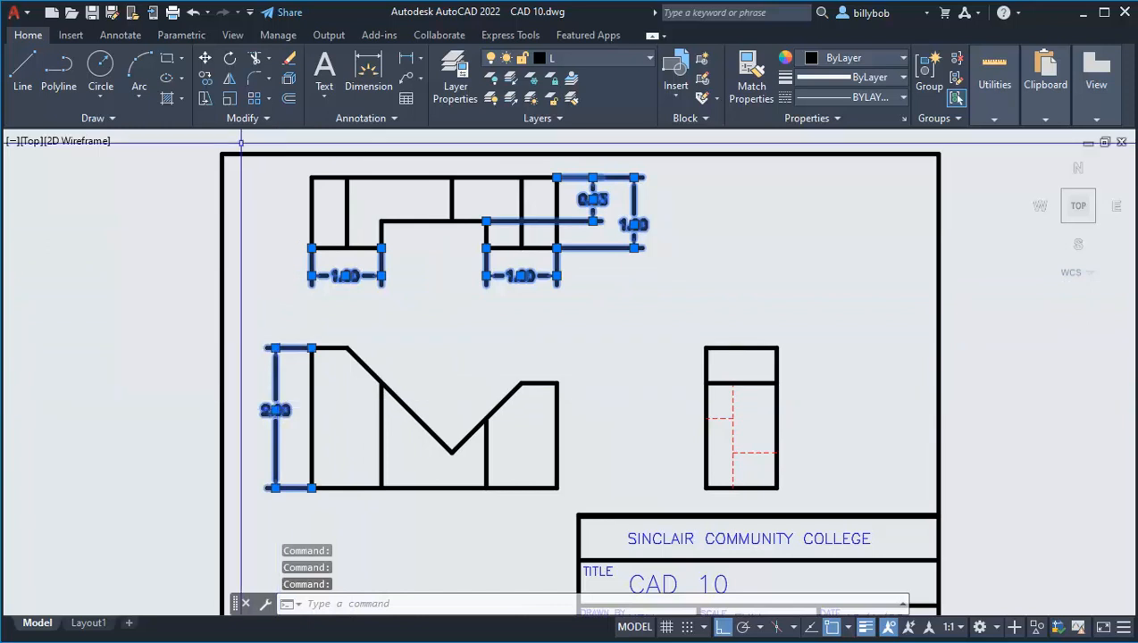
{"action": "left_click", "coordinate": [572, 61]}
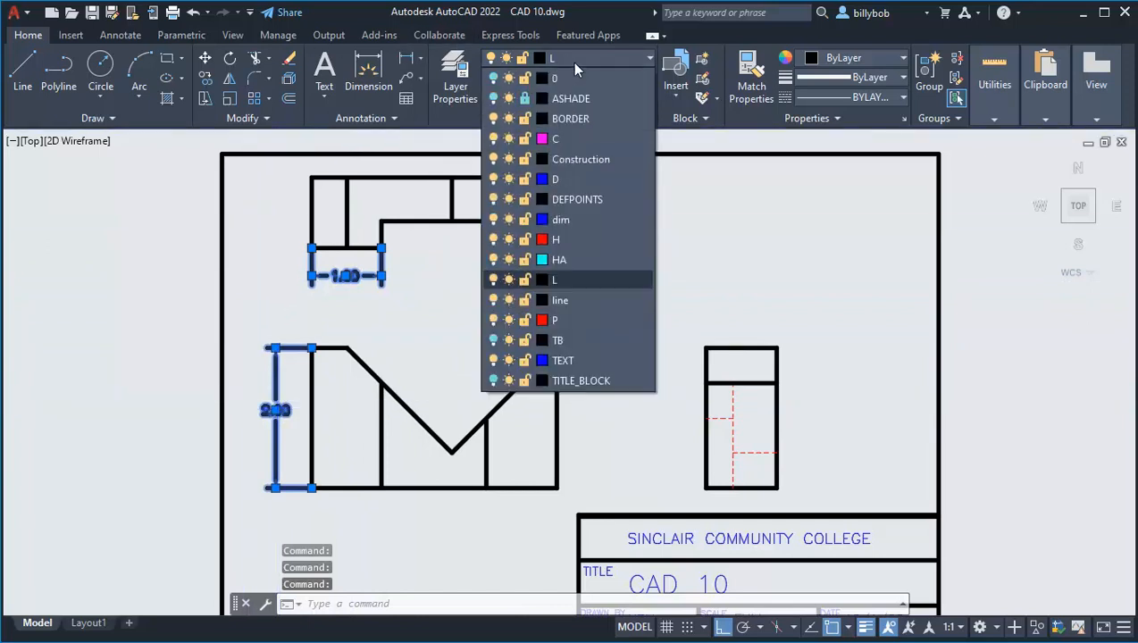
{"action": "left_click", "coordinate": [556, 180]}
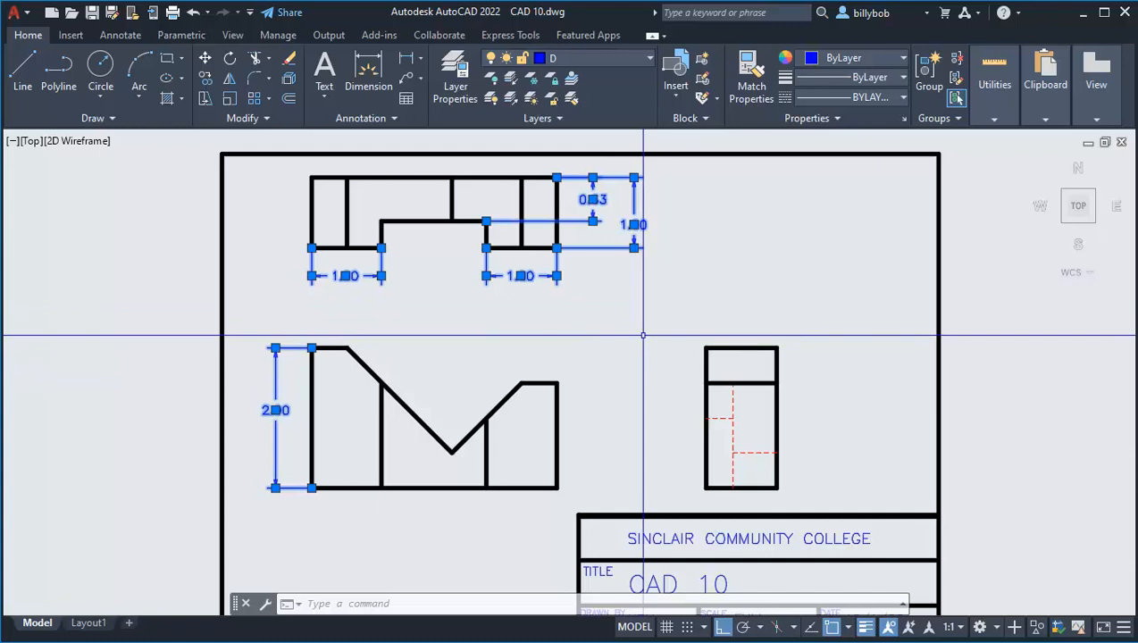
Add a linear dimension for the height of the front view's right edge, placed just right of the view.
{"action": "key", "text": "Return"}
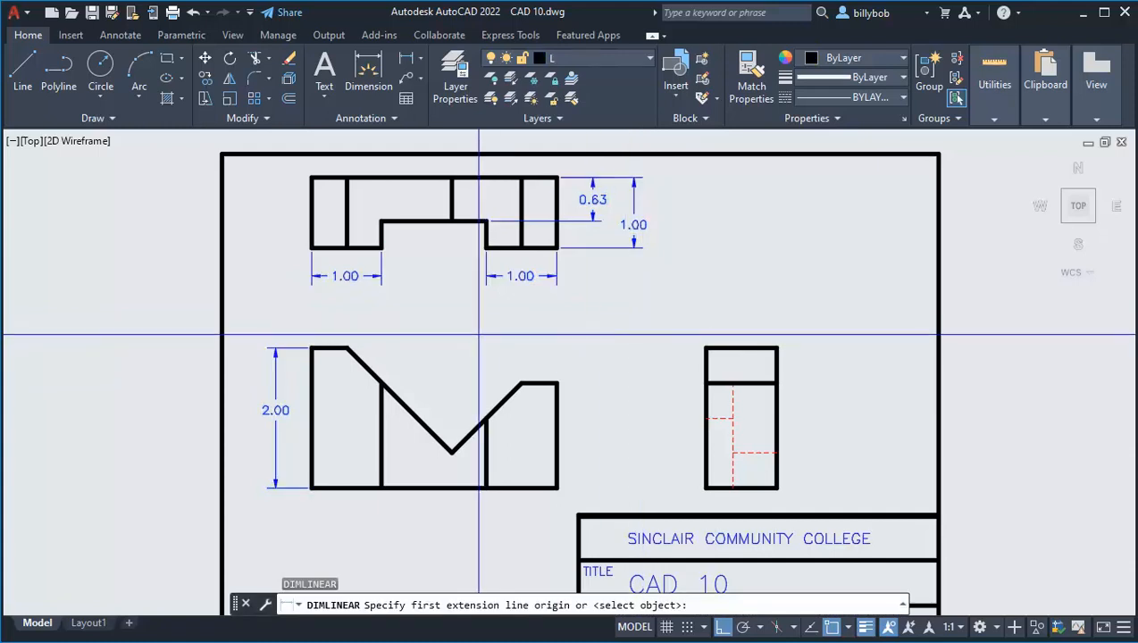
{"action": "middle_click_drag", "start_coordinate": [477, 328], "coordinate": [489, 329]}
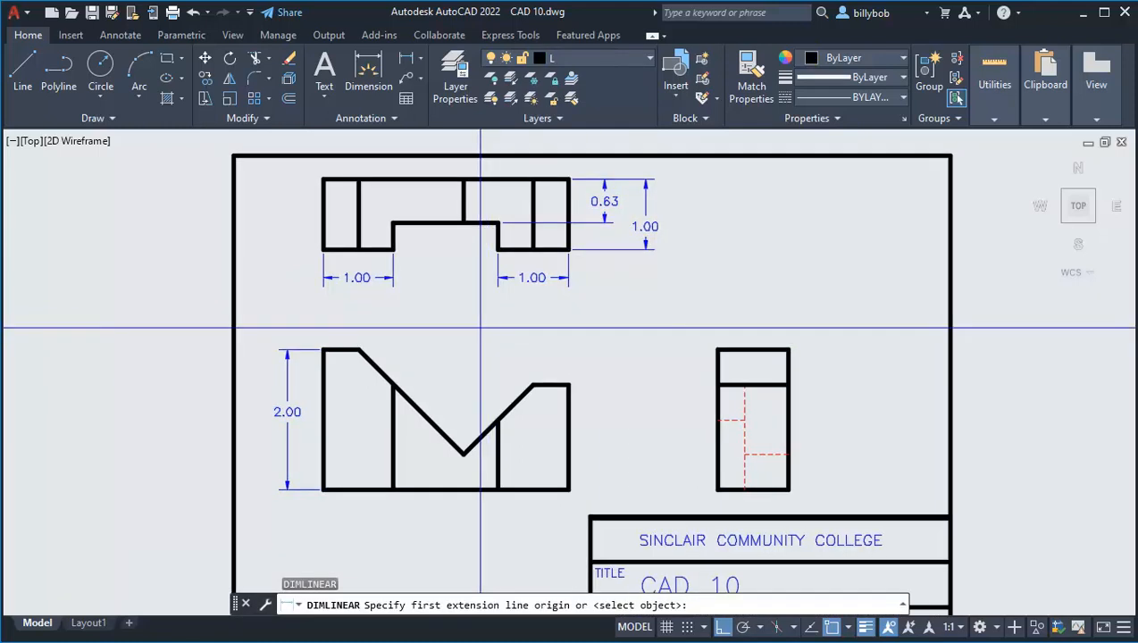
{"action": "scroll", "coordinate": [481, 328], "scroll_direction": "down", "scroll_amount": 2}
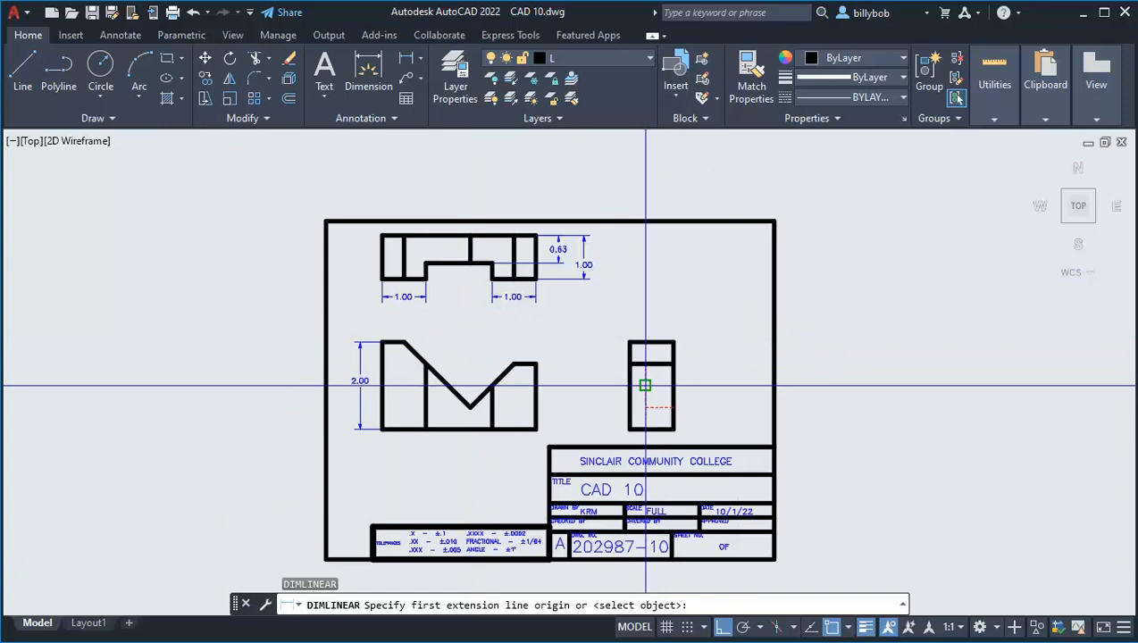
{"action": "middle_click_drag", "start_coordinate": [635, 373], "coordinate": [608, 352]}
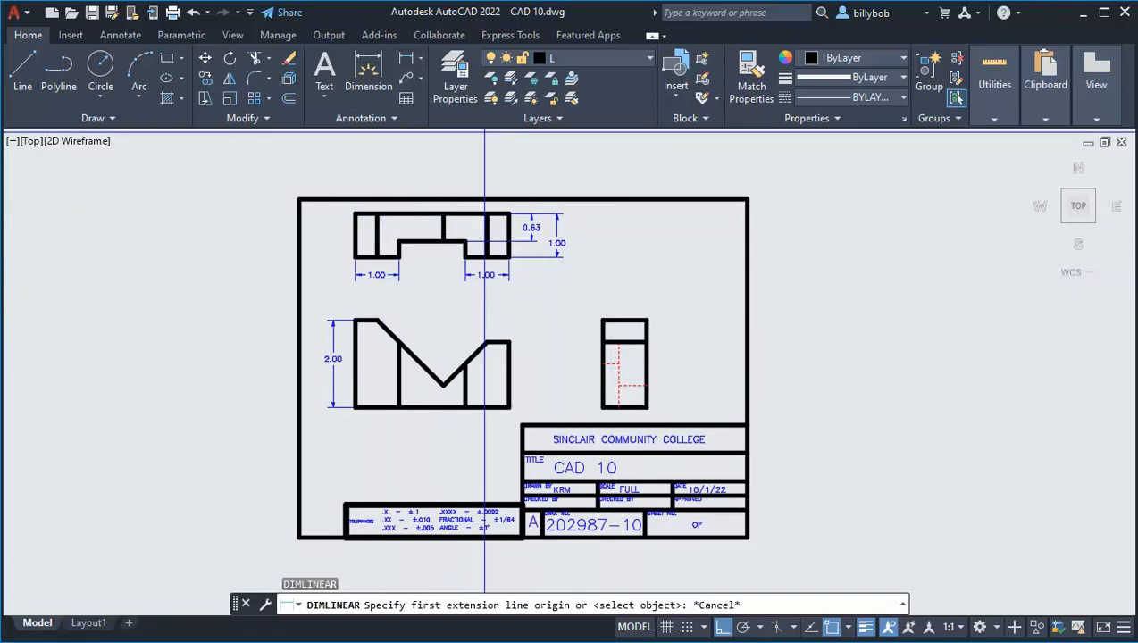
{"action": "left_click", "coordinate": [406, 59]}
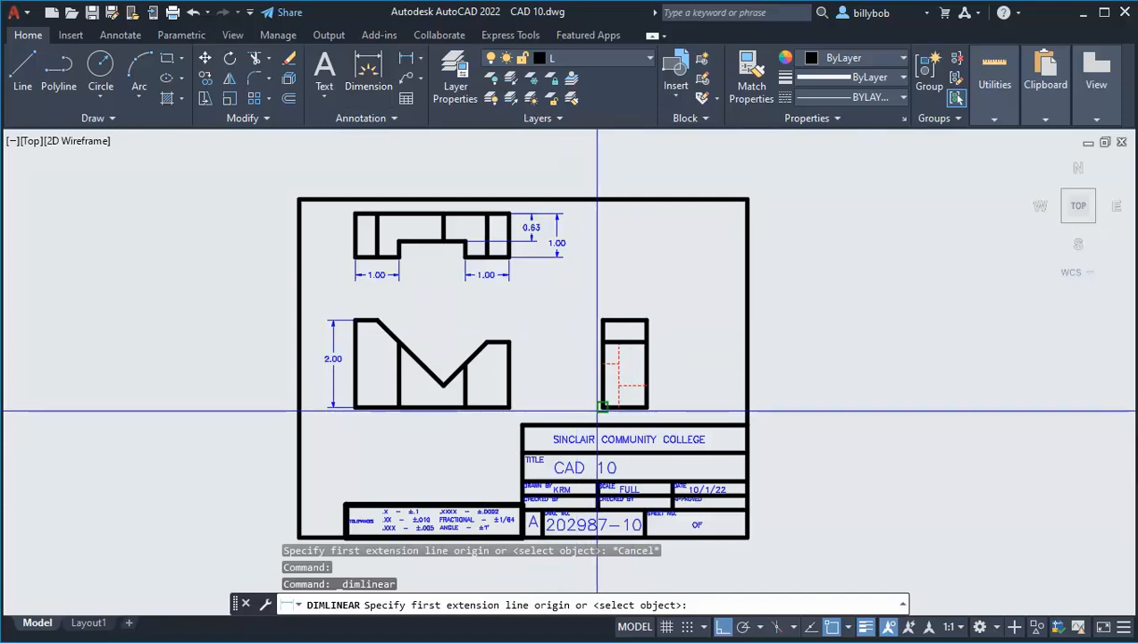
{"action": "left_click", "coordinate": [509, 407]}
{"action": "left_click", "coordinate": [509, 343]}
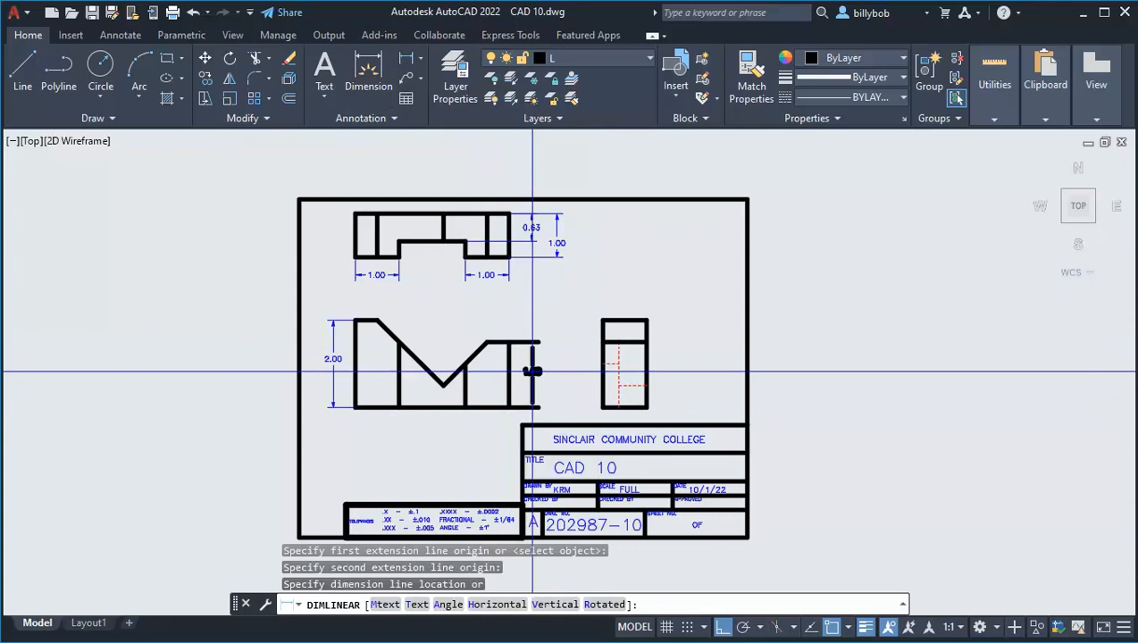
{"action": "left_click", "coordinate": [536, 366]}
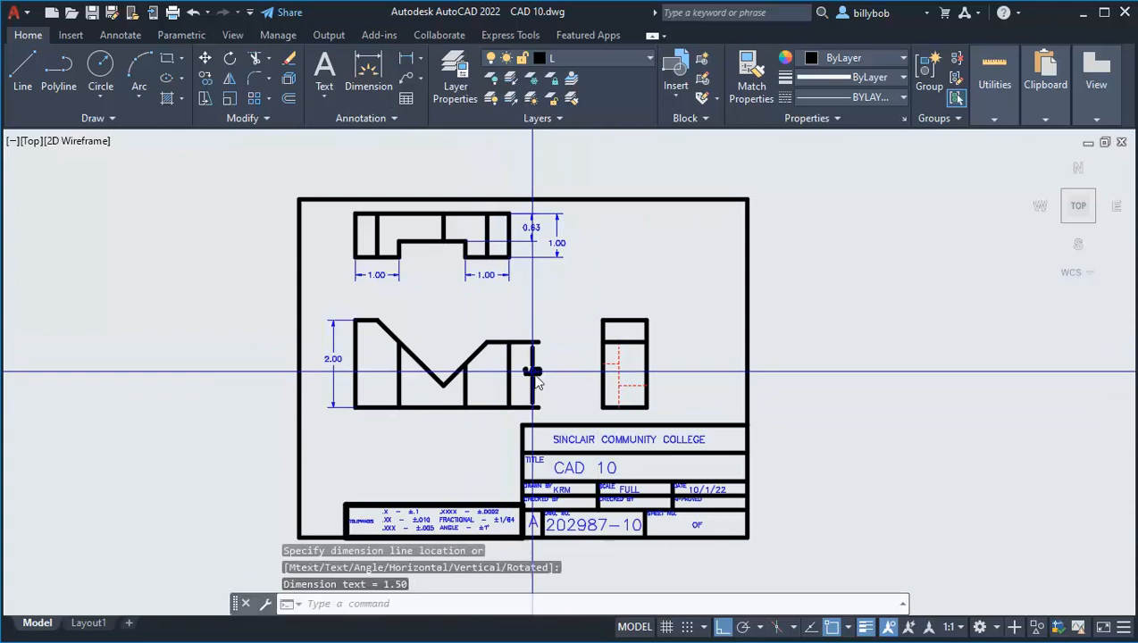
Add a linear dimension for the full height of the side view's left edge, placed just left of the view.
{"action": "key", "text": "Return"}
{"action": "left_click", "coordinate": [601, 408]}
{"action": "left_click", "coordinate": [601, 318]}
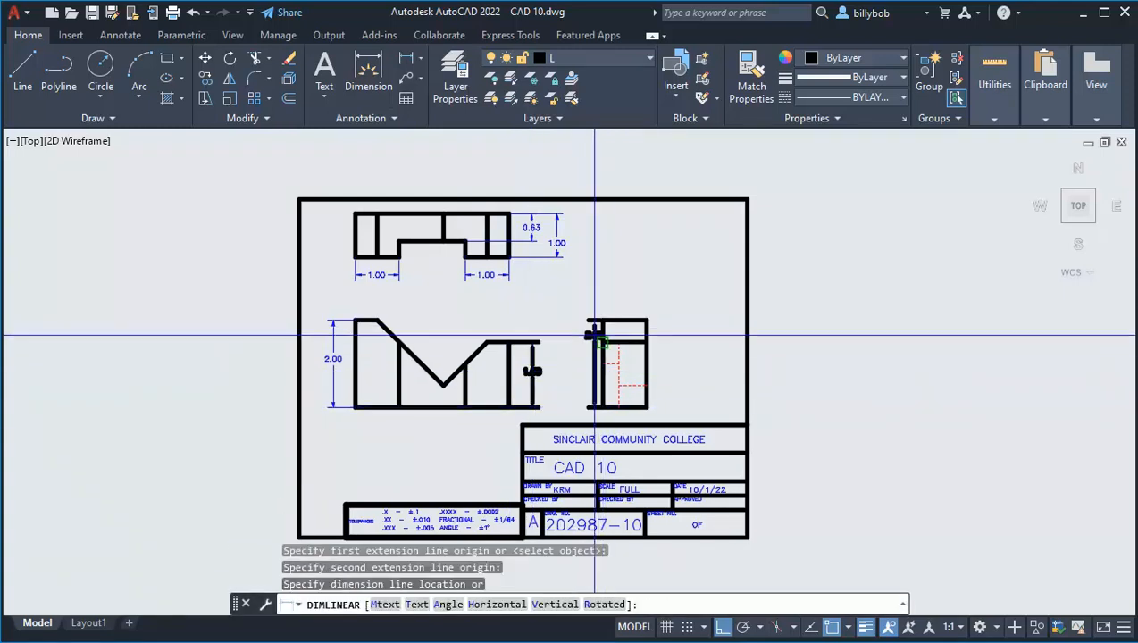
{"action": "left_click", "coordinate": [583, 352]}
Match the front view's right height dimension and the side view's height dimension to the properties of the top view's right 1.00 dimension.
{"action": "scroll", "coordinate": [574, 357], "scroll_direction": "down", "scroll_amount": 4}
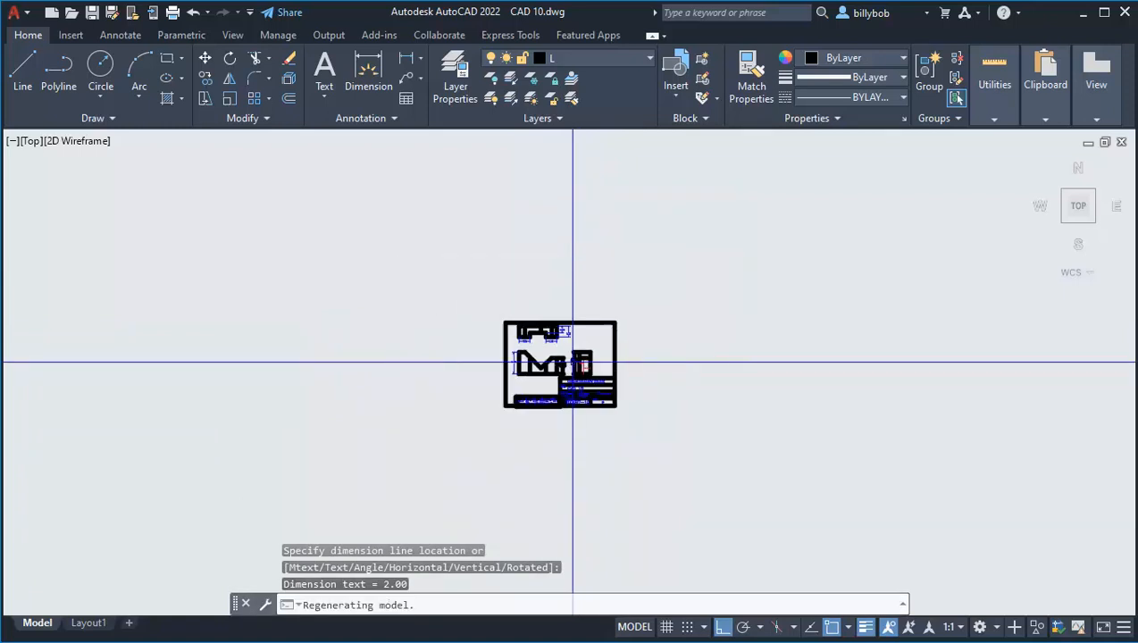
{"action": "scroll", "coordinate": [570, 355], "scroll_direction": "up", "scroll_amount": 10}
{"action": "scroll", "coordinate": [570, 355], "scroll_direction": "down", "scroll_amount": 2}
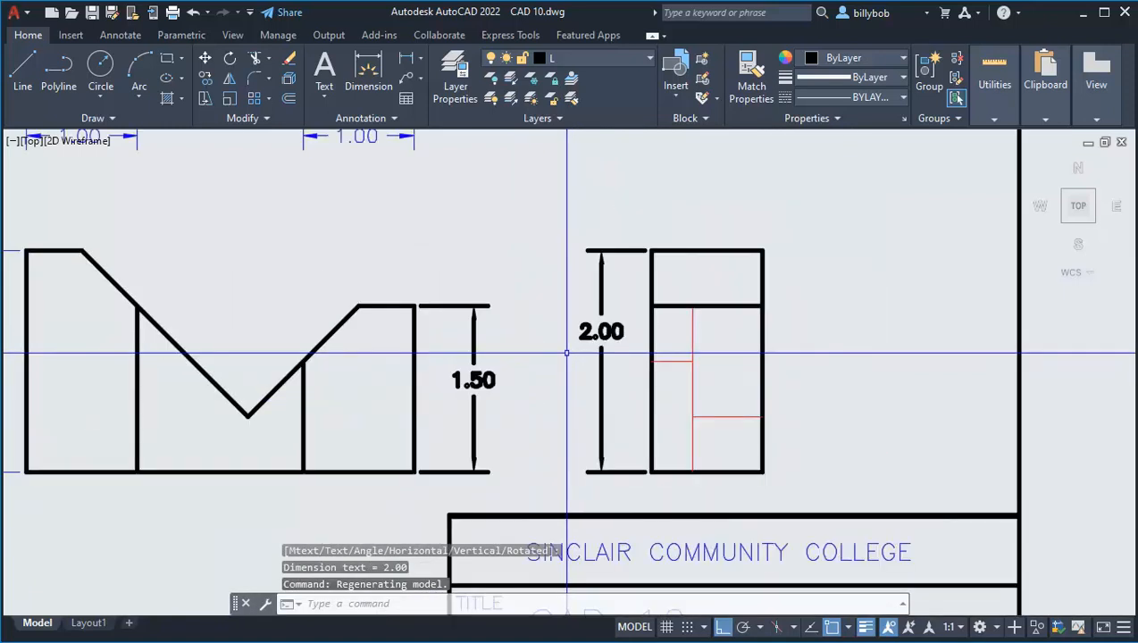
{"action": "scroll", "coordinate": [566, 353], "scroll_direction": "down", "scroll_amount": 2}
{"action": "left_click", "coordinate": [749, 88]}
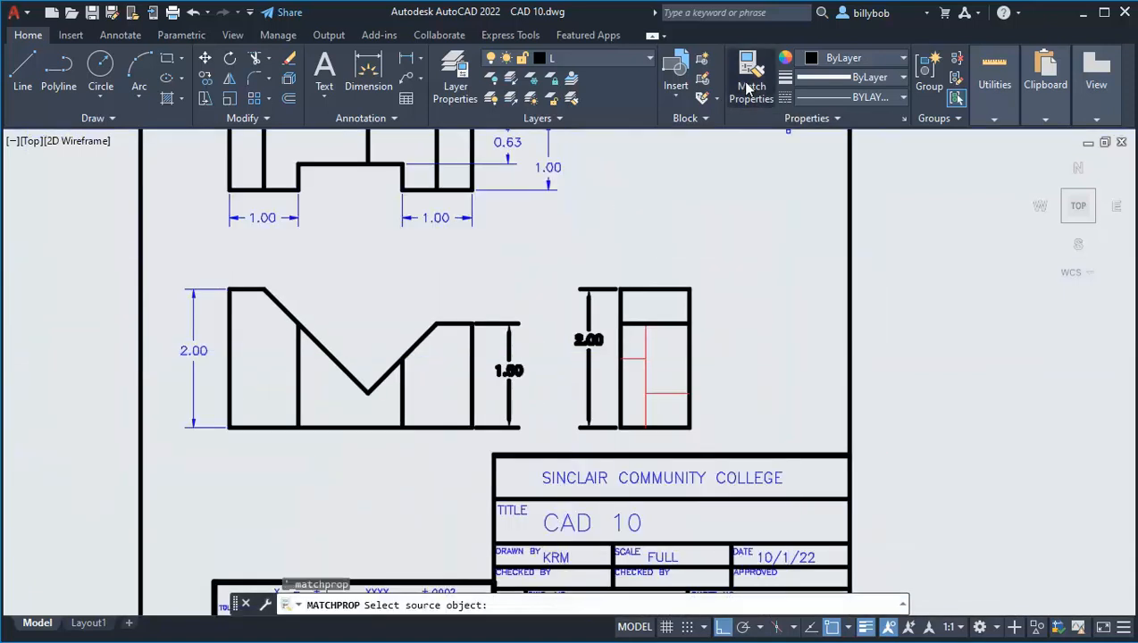
{"action": "left_click", "coordinate": [436, 218]}
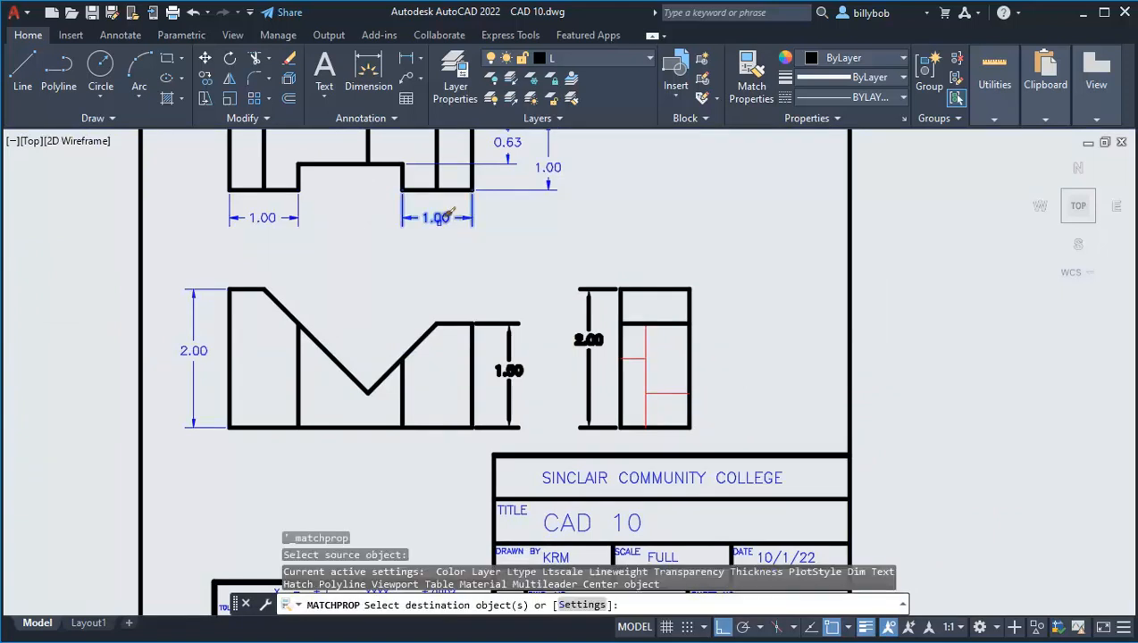
{"action": "left_click", "coordinate": [519, 354]}
{"action": "key", "text": "Return"}
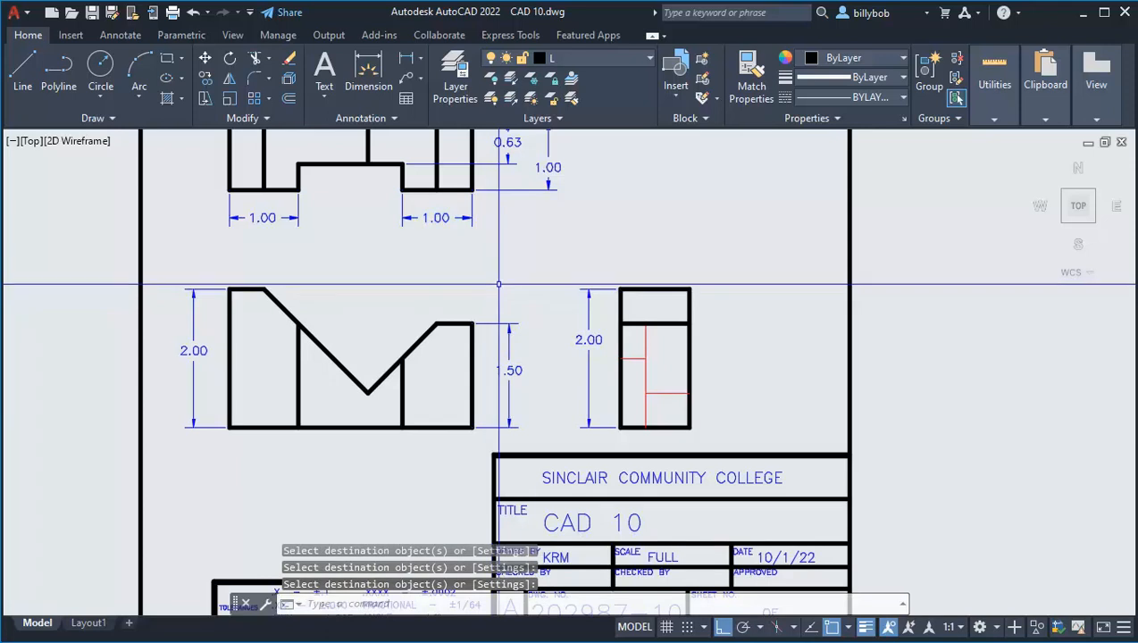
Add a linear dimension for the horizontal distance from the front view's upper right corner to the V-notch vertex, placed above the view.
{"action": "middle_click_drag", "start_coordinate": [444, 288], "coordinate": [446, 302]}
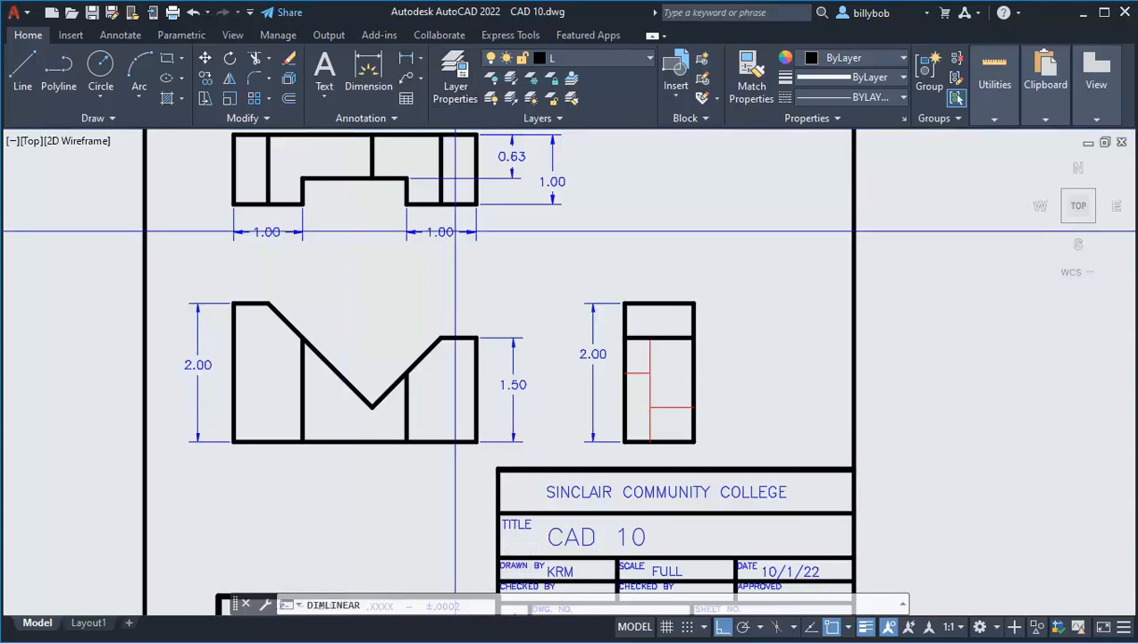
{"action": "left_click", "coordinate": [407, 58]}
{"action": "left_click", "coordinate": [476, 339]}
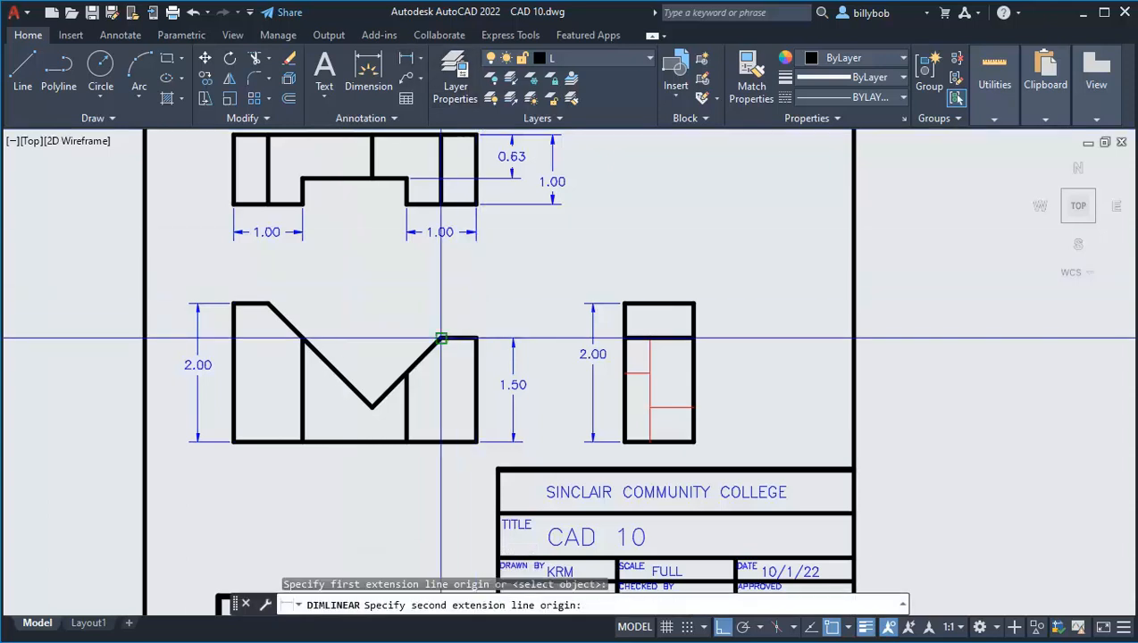
{"action": "left_click", "coordinate": [372, 406]}
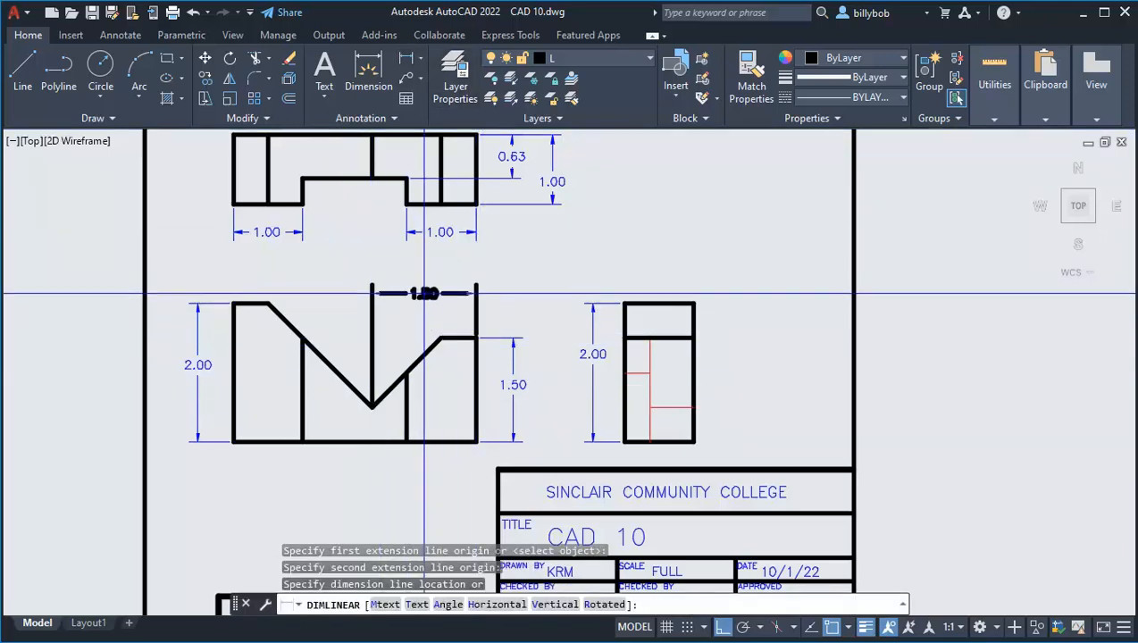
{"action": "left_click", "coordinate": [424, 293]}
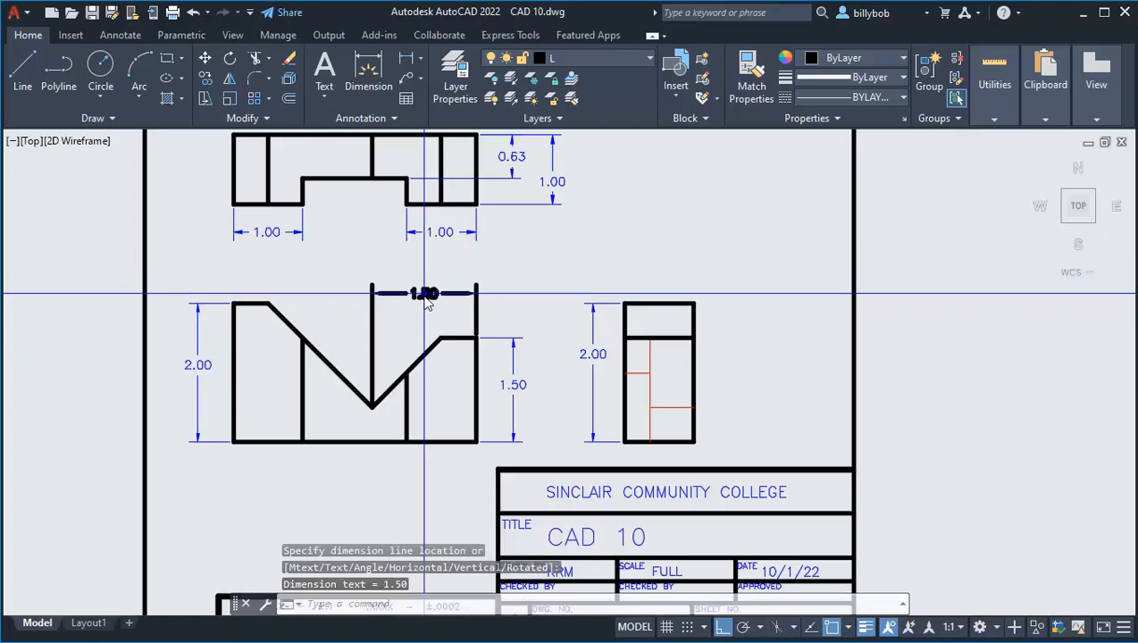
{"action": "left_click", "coordinate": [420, 63]}
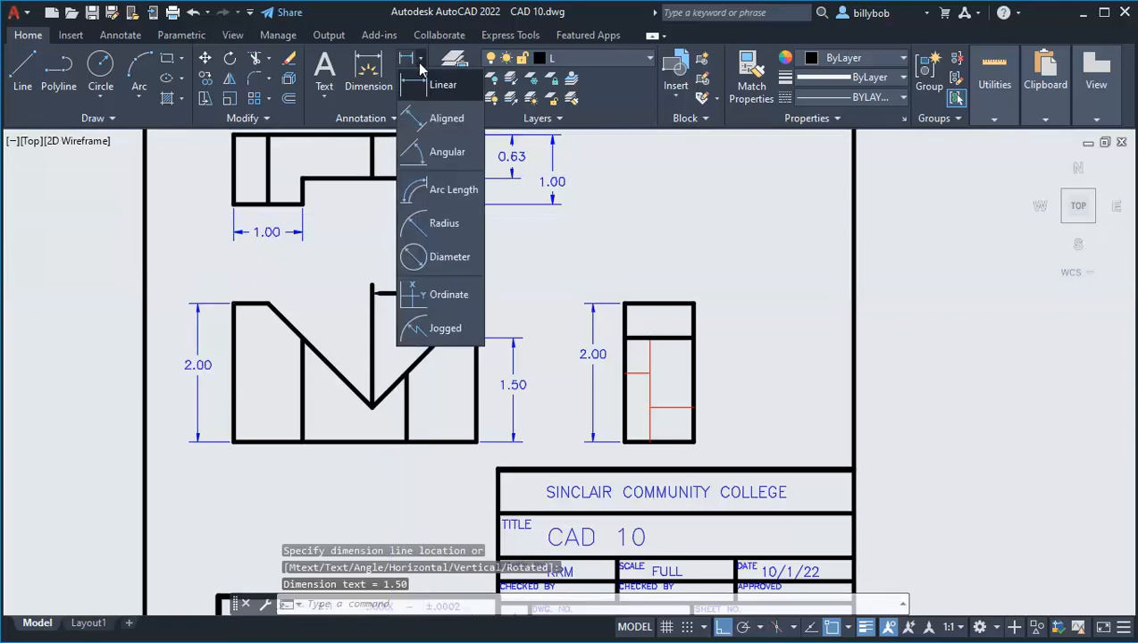
{"action": "left_click", "coordinate": [441, 153]}
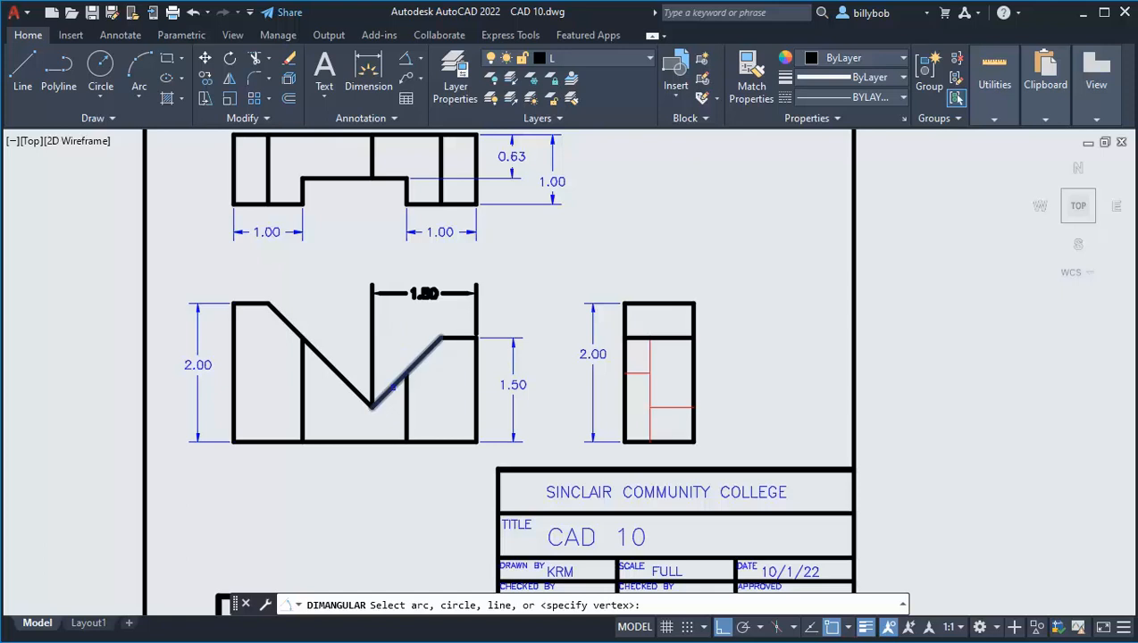
{"action": "left_click", "coordinate": [392, 385]}
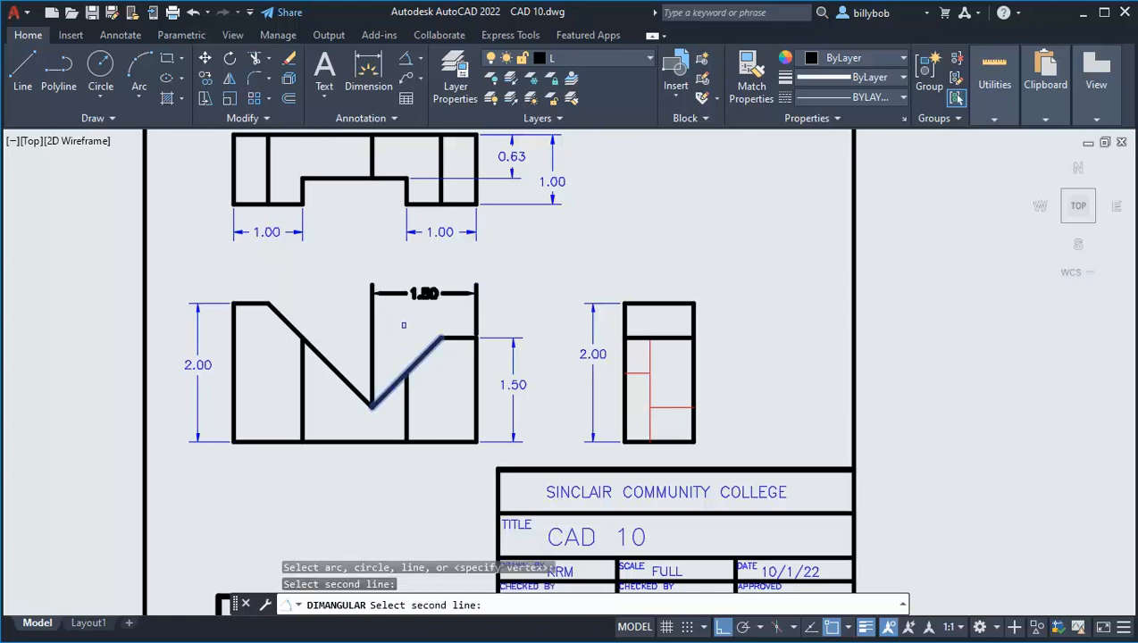
{"action": "left_click", "coordinate": [412, 61]}
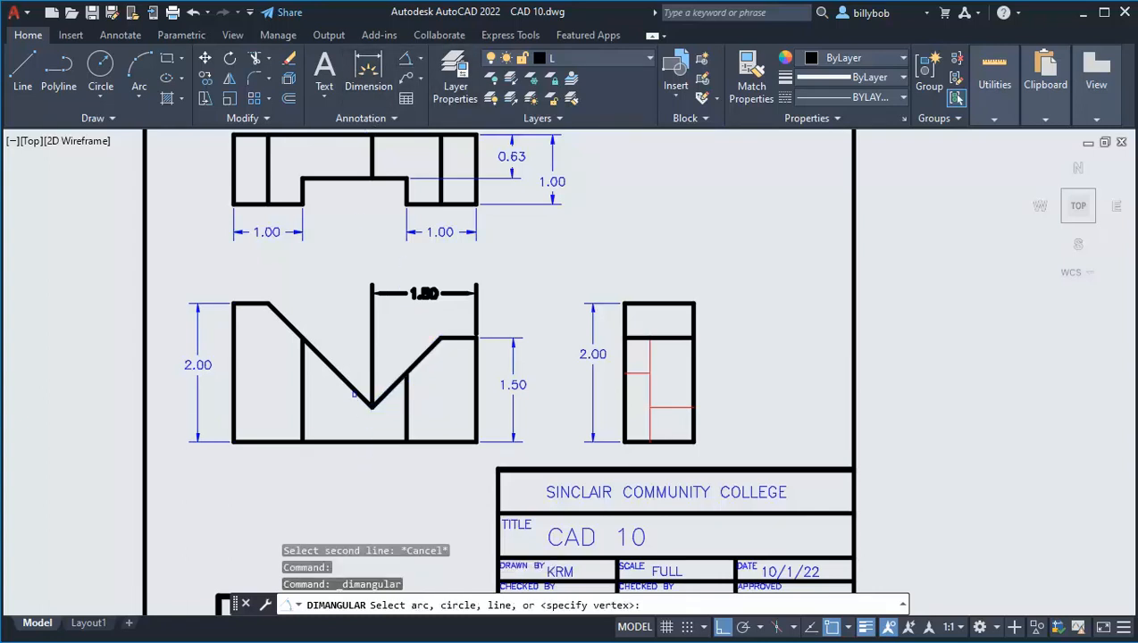
{"action": "left_click", "coordinate": [353, 392]}
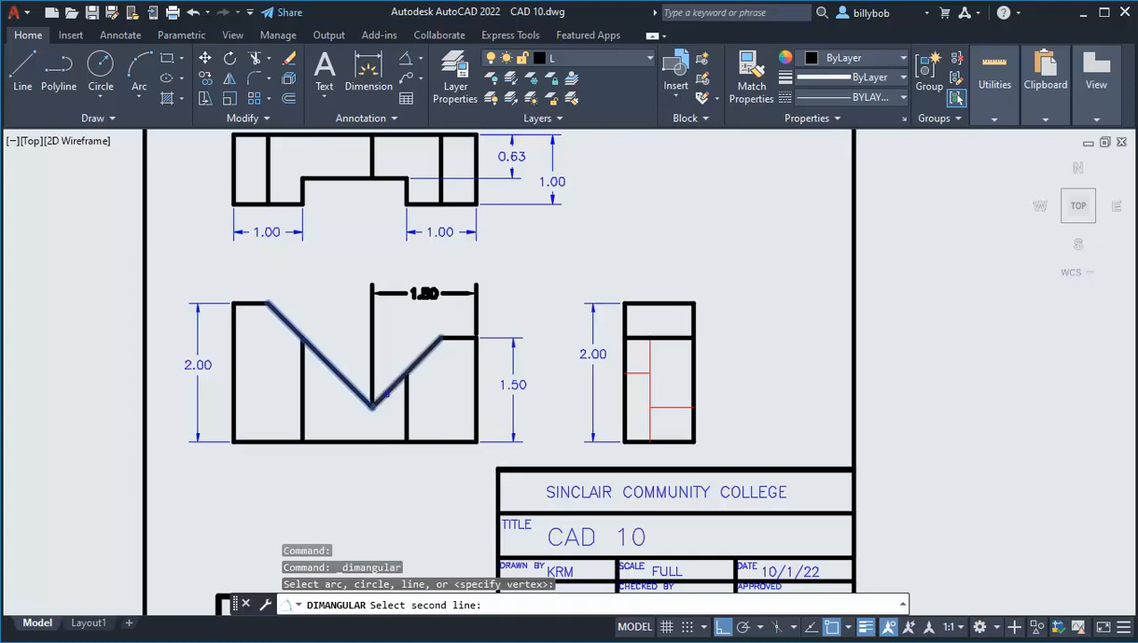
{"action": "left_click", "coordinate": [387, 393]}
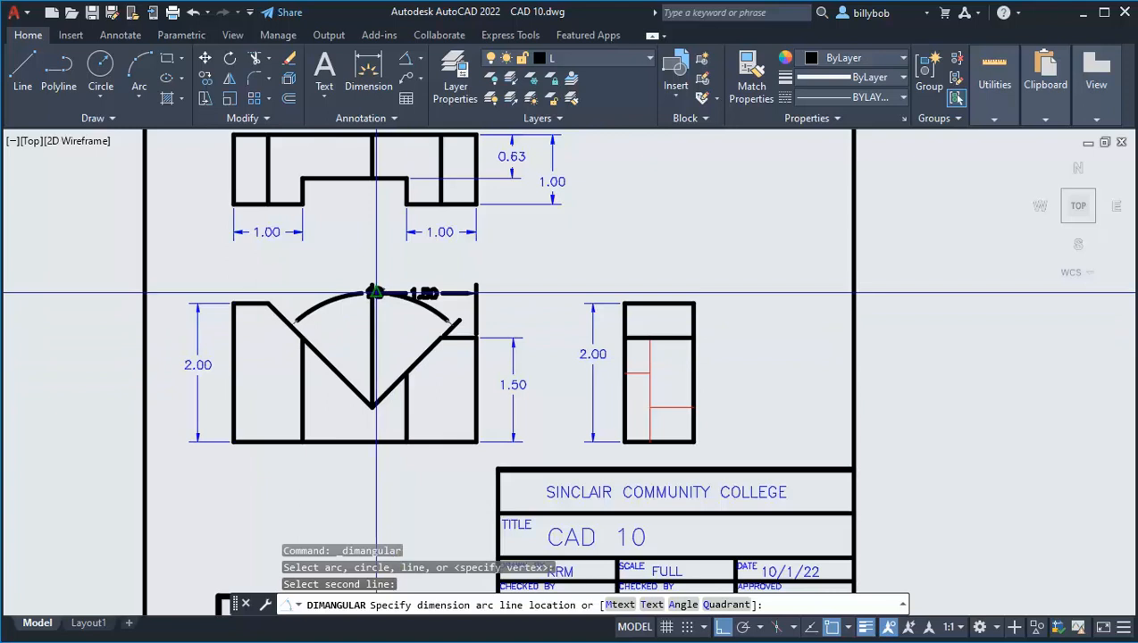
{"action": "key", "text": "Escape"}
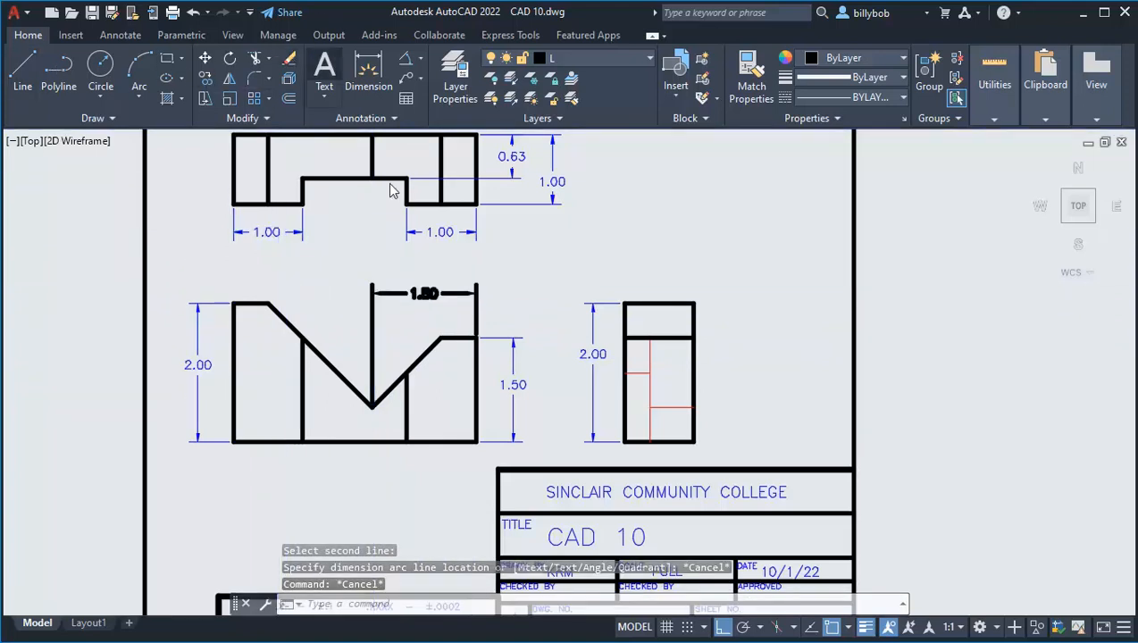
{"action": "left_click", "coordinate": [289, 58]}
{"action": "left_click", "coordinate": [446, 301]}
{"action": "left_click", "coordinate": [425, 292]}
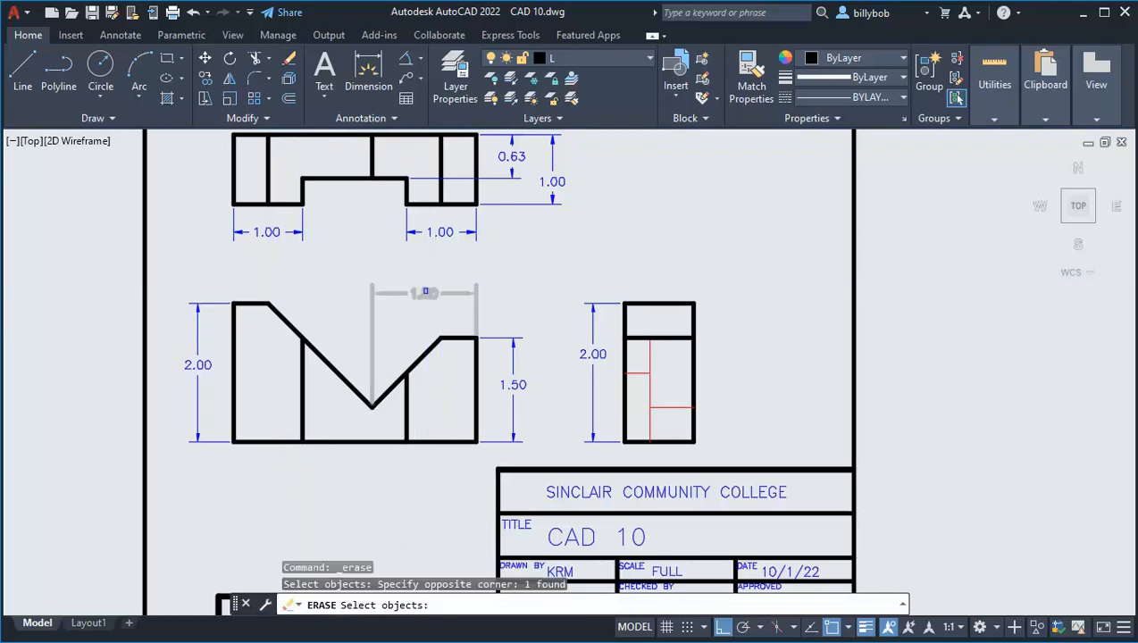
{"action": "left_click", "coordinate": [413, 284]}
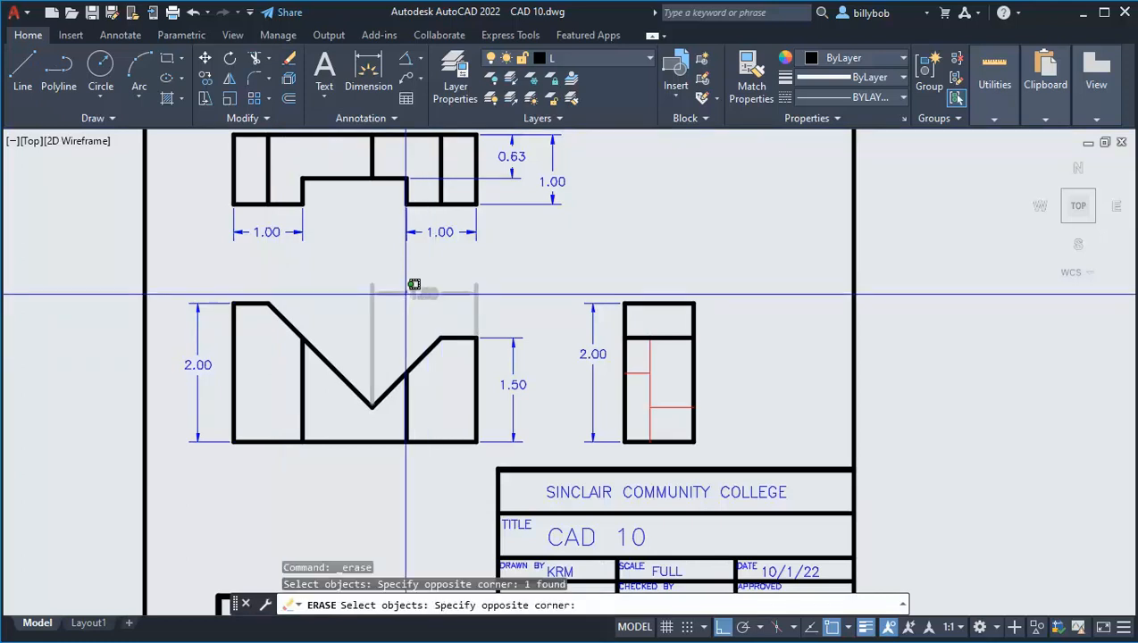
{"action": "left_click", "coordinate": [403, 306]}
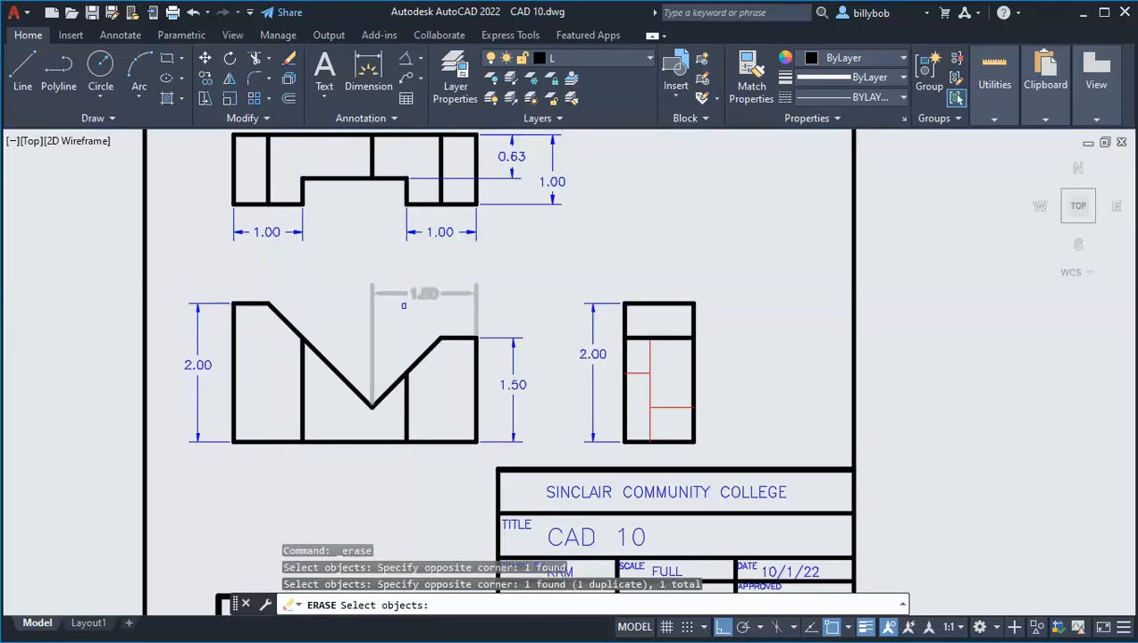
{"action": "key", "text": "Escape"}
{"action": "key", "text": "Escape"}
{"action": "key", "text": "Escape"}
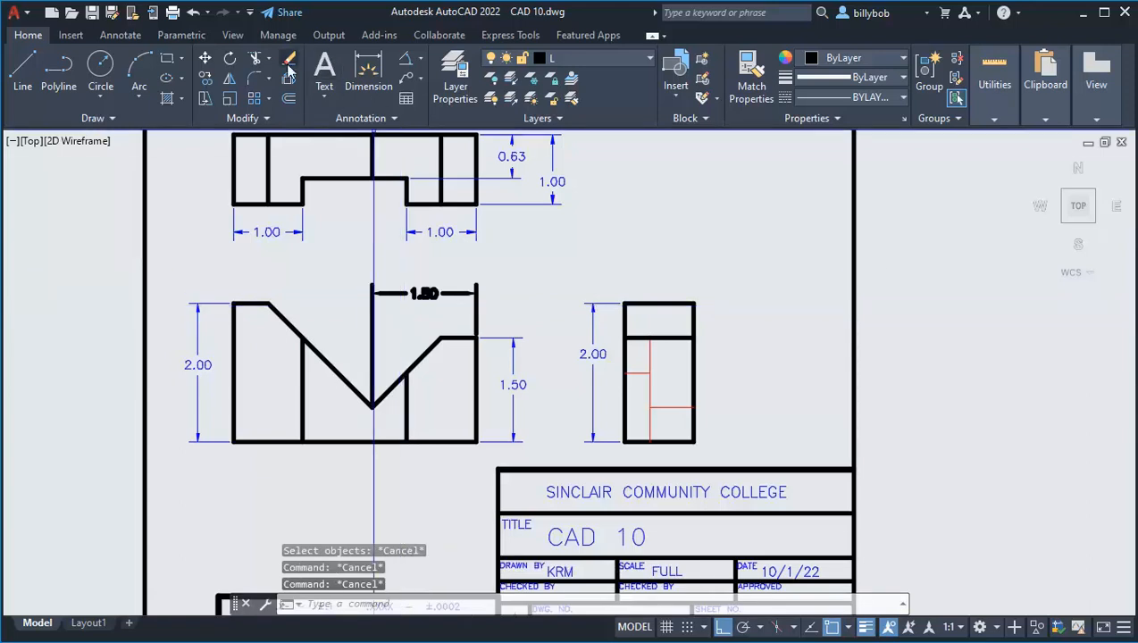
Erase the horizontal dimension above the front view's V-notch.
{"action": "left_click", "coordinate": [290, 67]}
{"action": "left_click", "coordinate": [382, 291]}
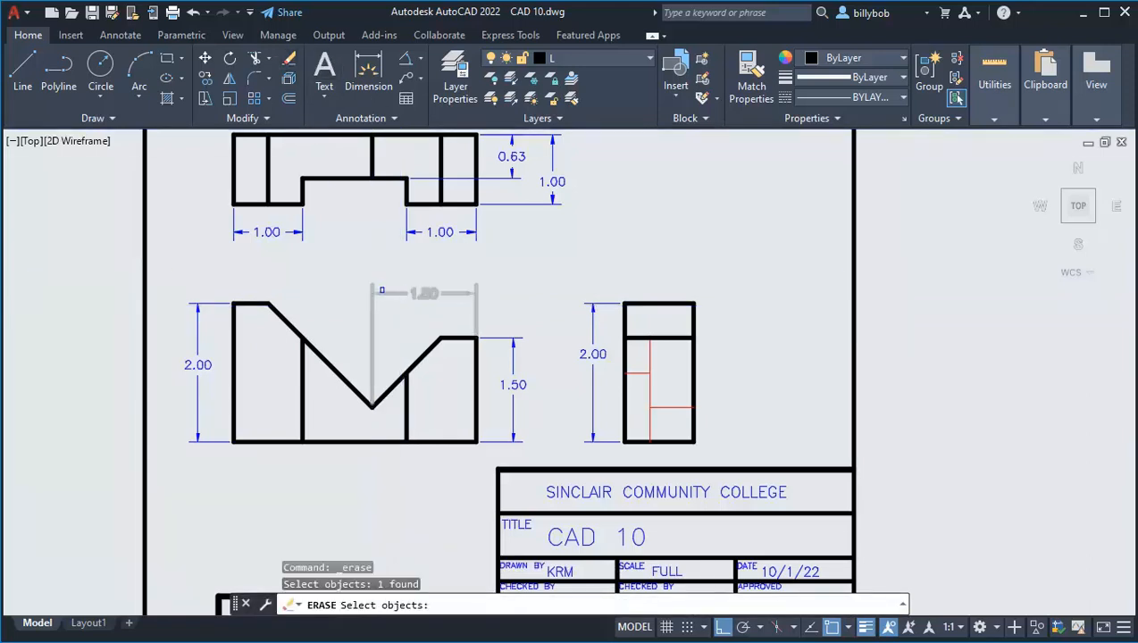
{"action": "key", "text": "Return"}
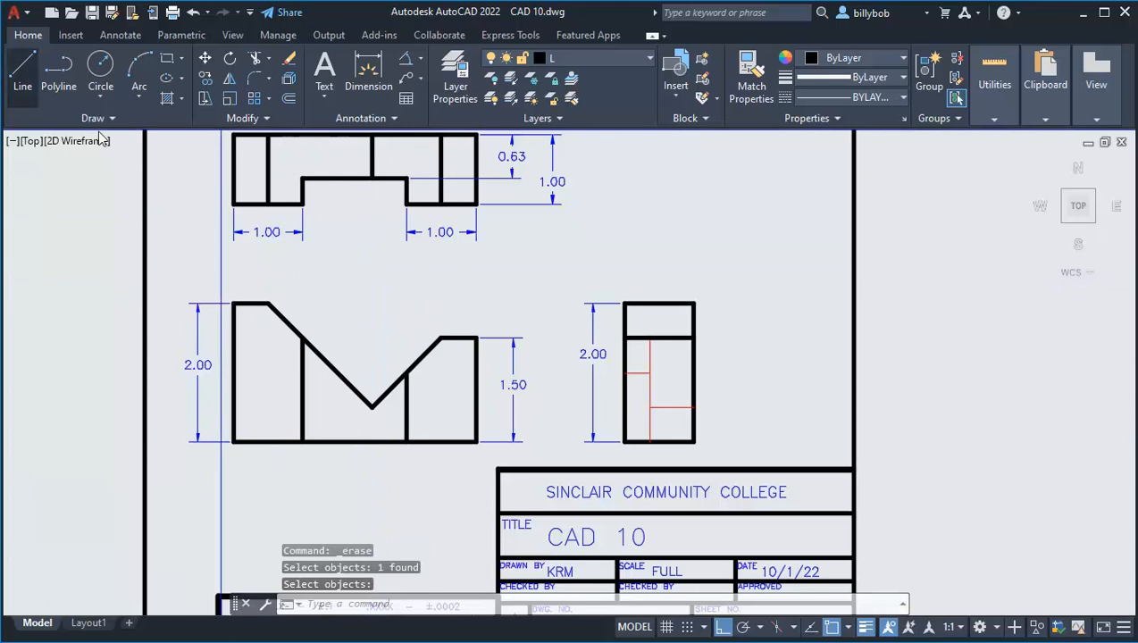
Draw a vertical line about 0.8 units long straight up from the vertex of the front view's V-notch.
{"action": "left_click", "coordinate": [23, 70]}
{"action": "left_click", "coordinate": [372, 406]}
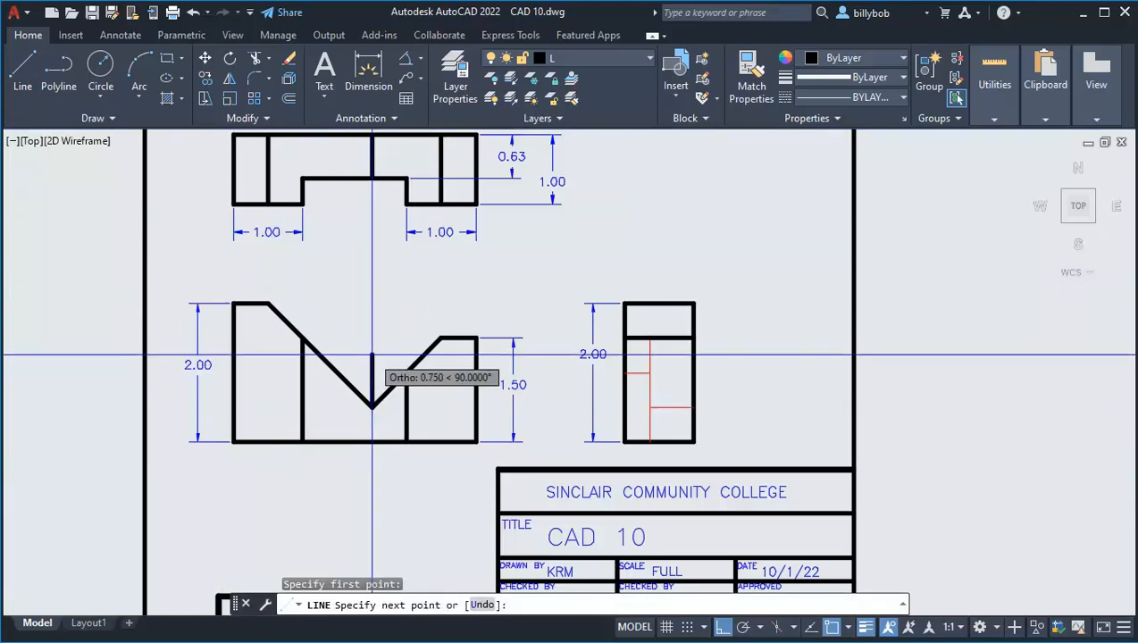
{"action": "left_click", "coordinate": [371, 355]}
Move the short vertical line up by about 0.09 units to leave a gap above the V-notch vertex.
{"action": "scroll", "coordinate": [370, 357], "scroll_direction": "down", "scroll_amount": 6}
{"action": "scroll", "coordinate": [371, 356], "scroll_direction": "up", "scroll_amount": 10}
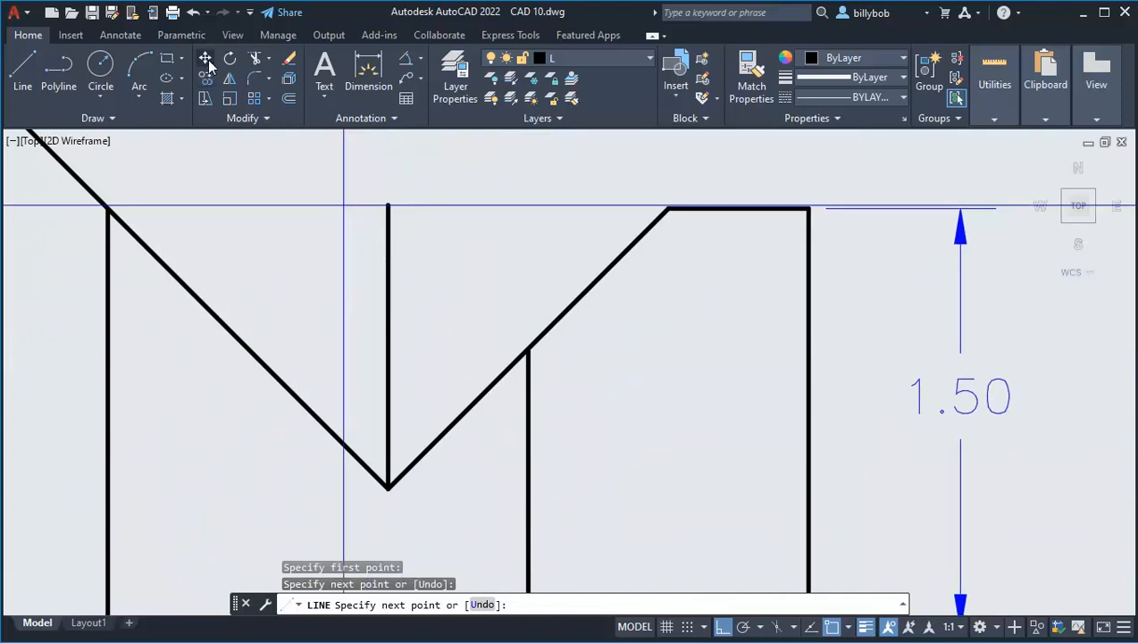
{"action": "left_click", "coordinate": [204, 59]}
{"action": "left_click", "coordinate": [335, 319]}
{"action": "key", "text": "Return"}
{"action": "left_click", "coordinate": [339, 328]}
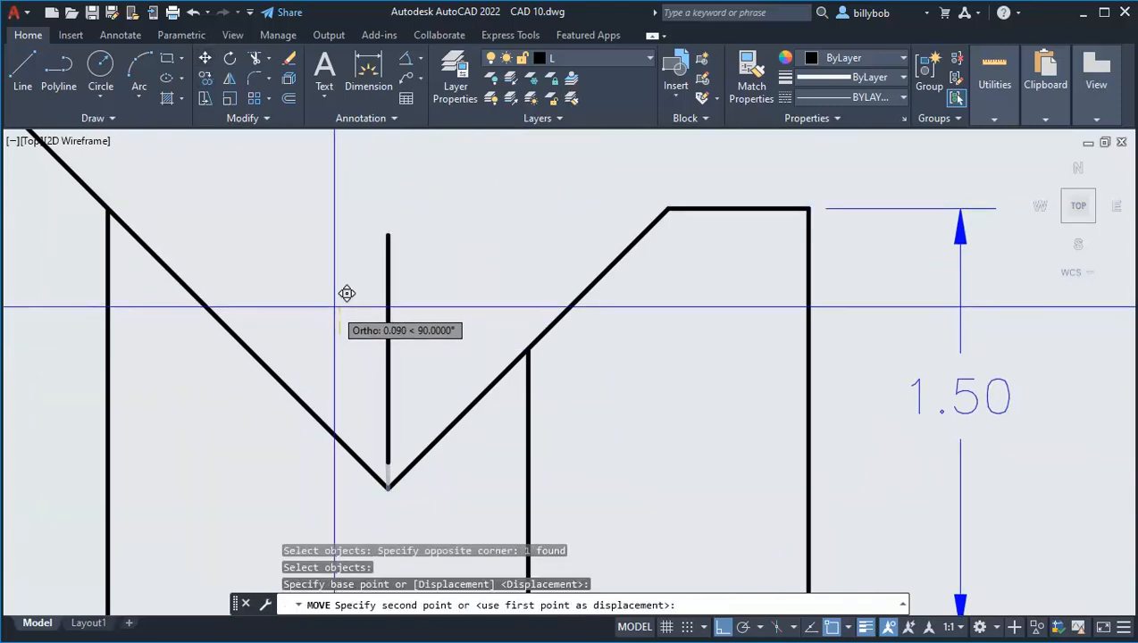
{"action": "left_click", "coordinate": [346, 301]}
Match the short vertical line above the V-notch to the properties of the side view's height dimension.
{"action": "scroll", "coordinate": [340, 290], "scroll_direction": "down", "scroll_amount": 4}
{"action": "scroll", "coordinate": [343, 286], "scroll_direction": "down", "scroll_amount": 2}
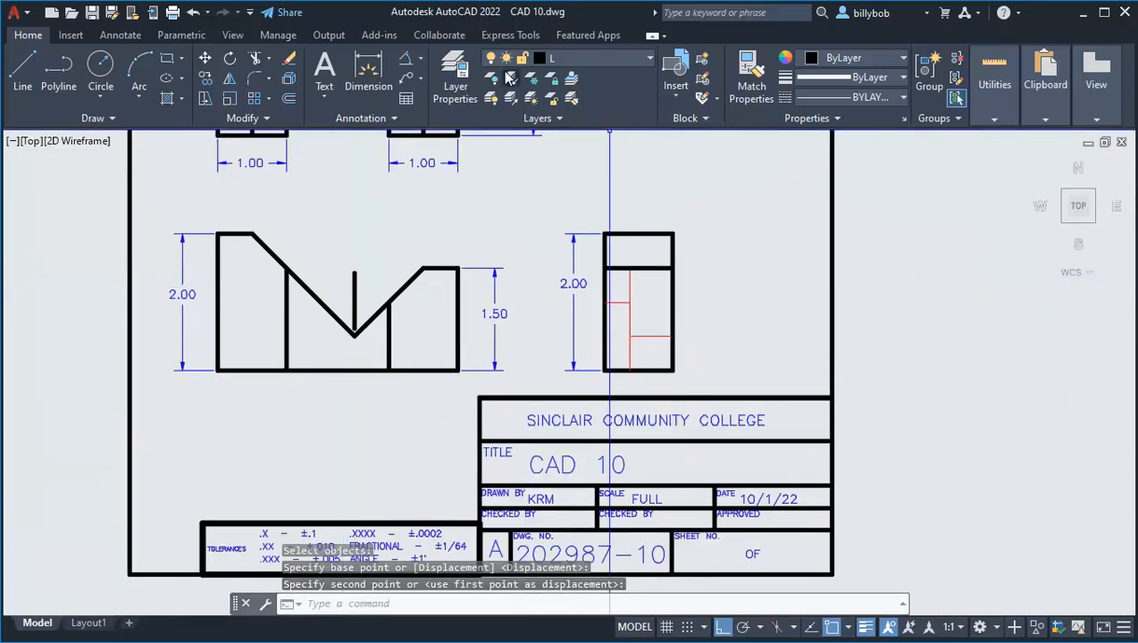
{"action": "left_click", "coordinate": [745, 74]}
{"action": "left_click", "coordinate": [574, 270]}
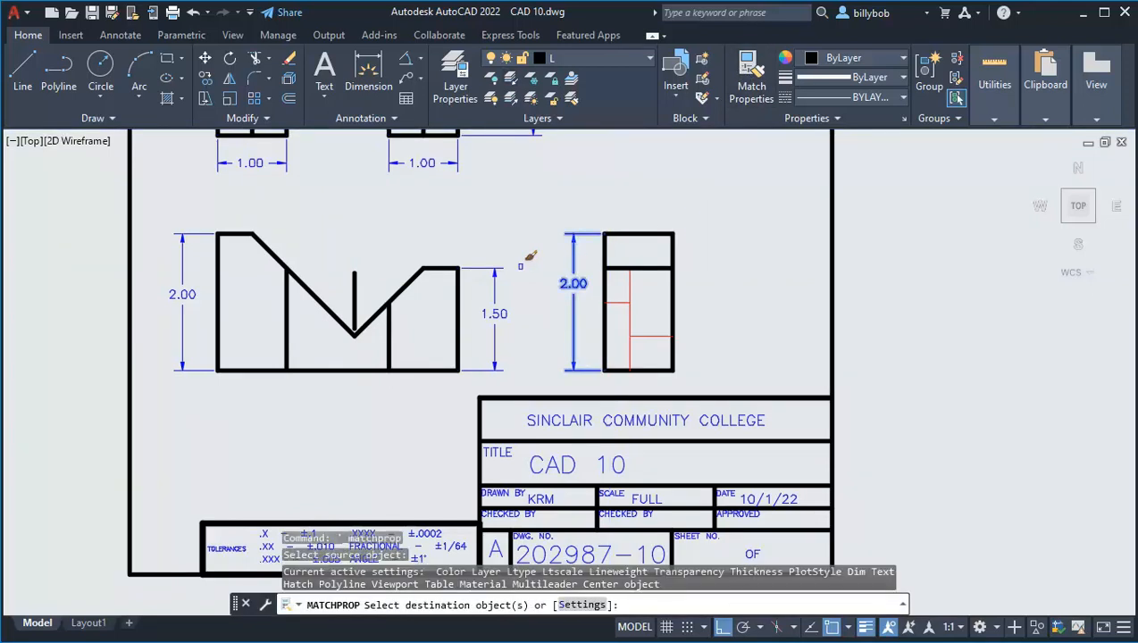
{"action": "left_click", "coordinate": [356, 300]}
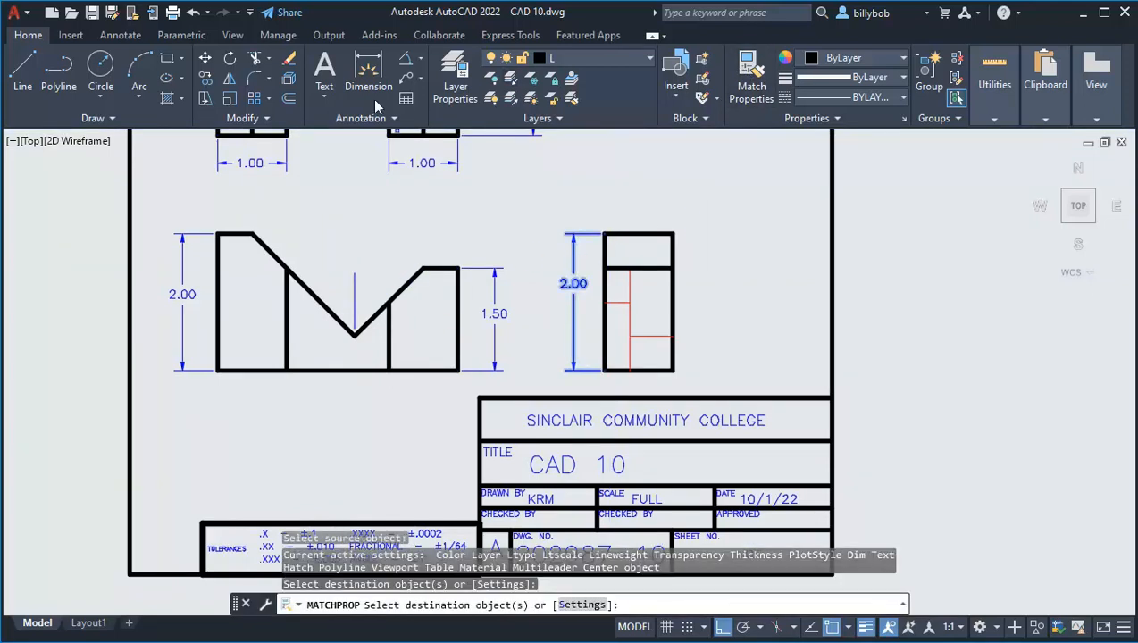
Add an angular dimension between the vertical reference line and the V-notch's right slanted edge, with its arc above the notch.
{"action": "left_click", "coordinate": [409, 64]}
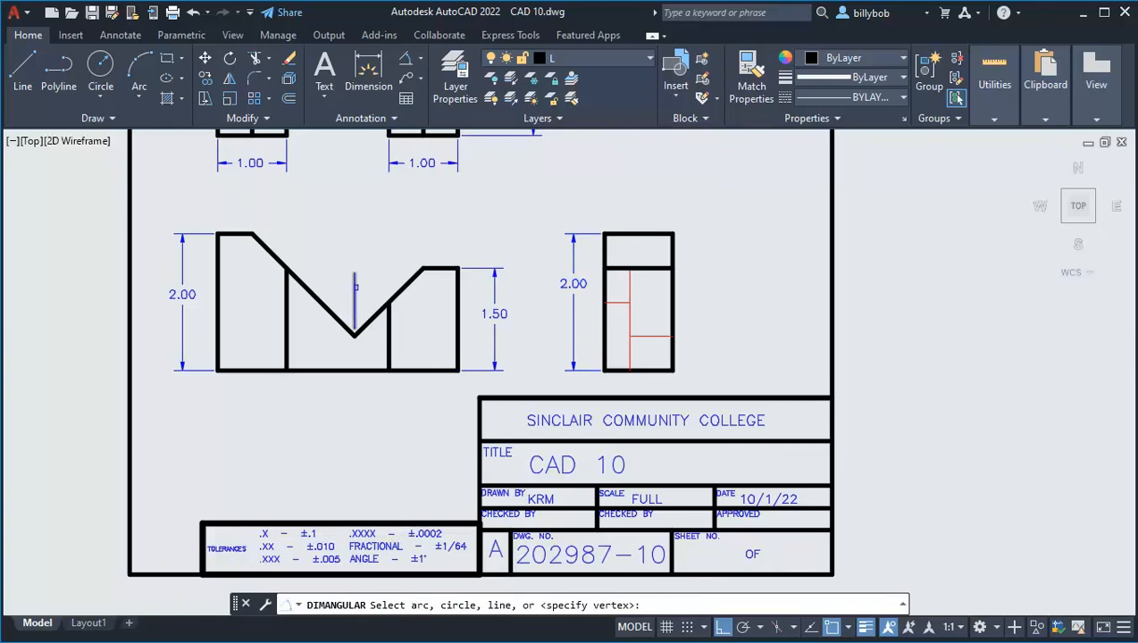
{"action": "left_click", "coordinate": [394, 295]}
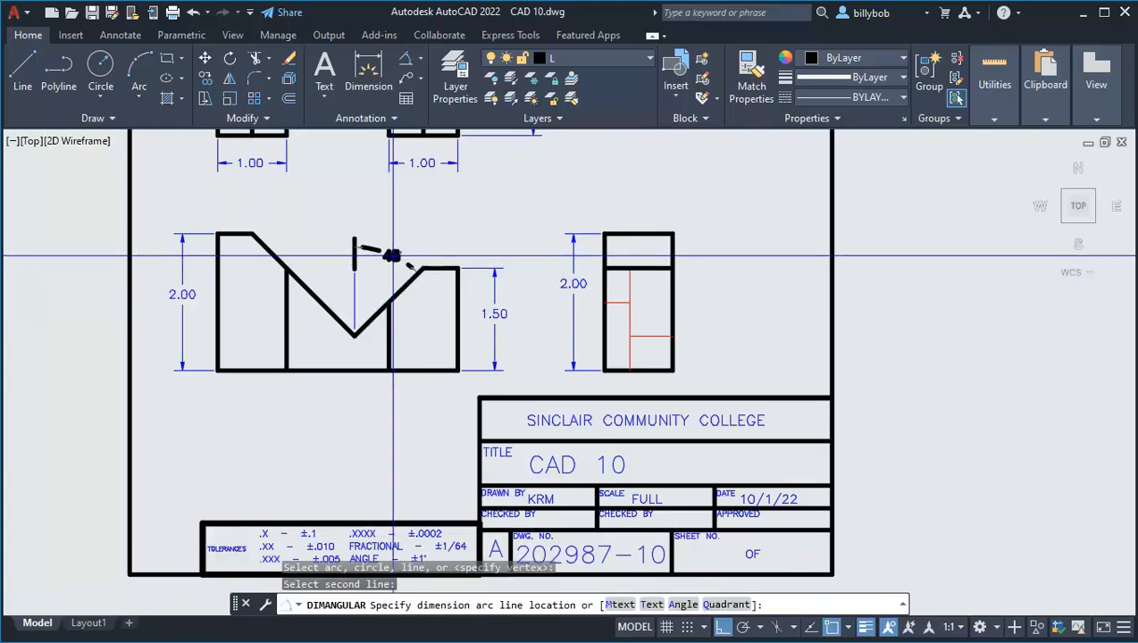
{"action": "left_click", "coordinate": [393, 257]}
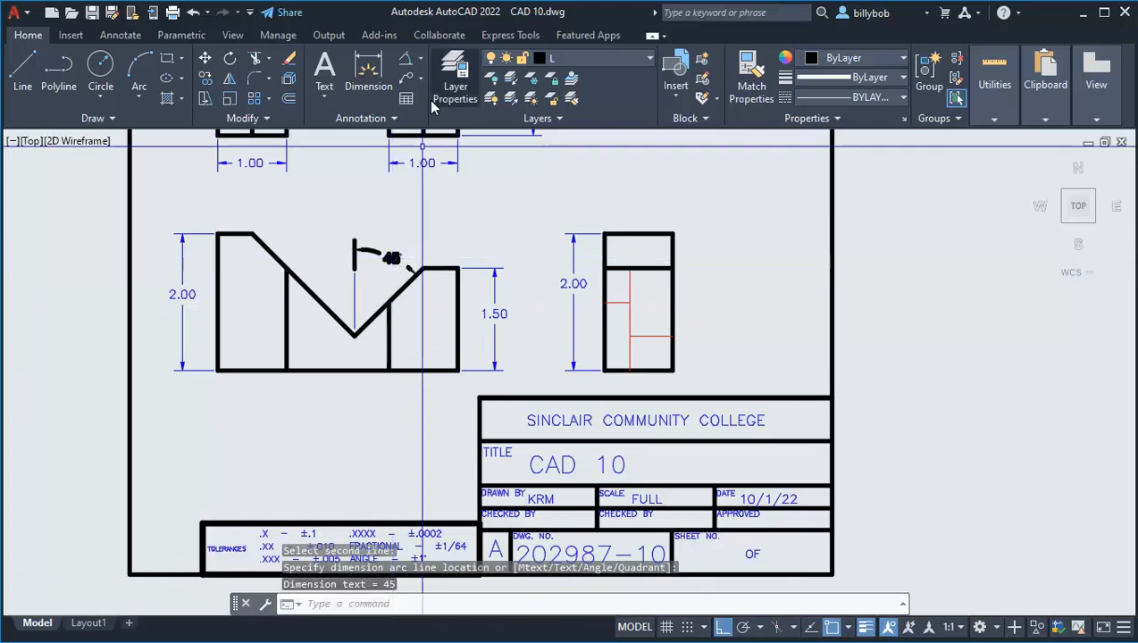
Add an angular dimension between the vertical reference line and the V-notch's left slanted edge, with its arc in line with the right one.
{"action": "left_click", "coordinate": [405, 64]}
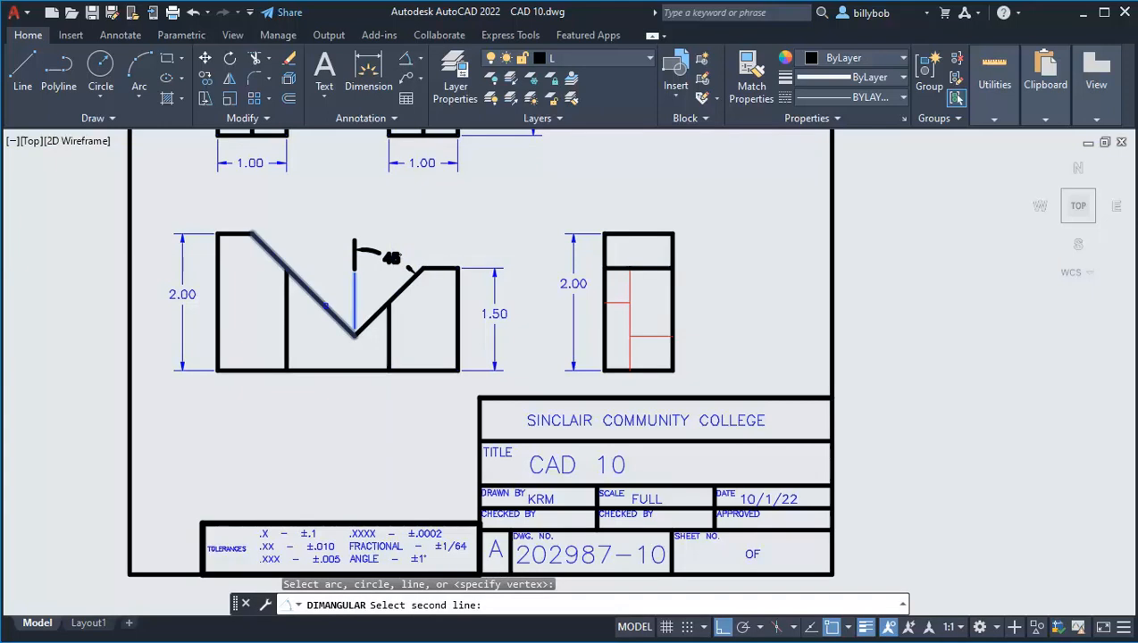
{"action": "left_click", "coordinate": [325, 306]}
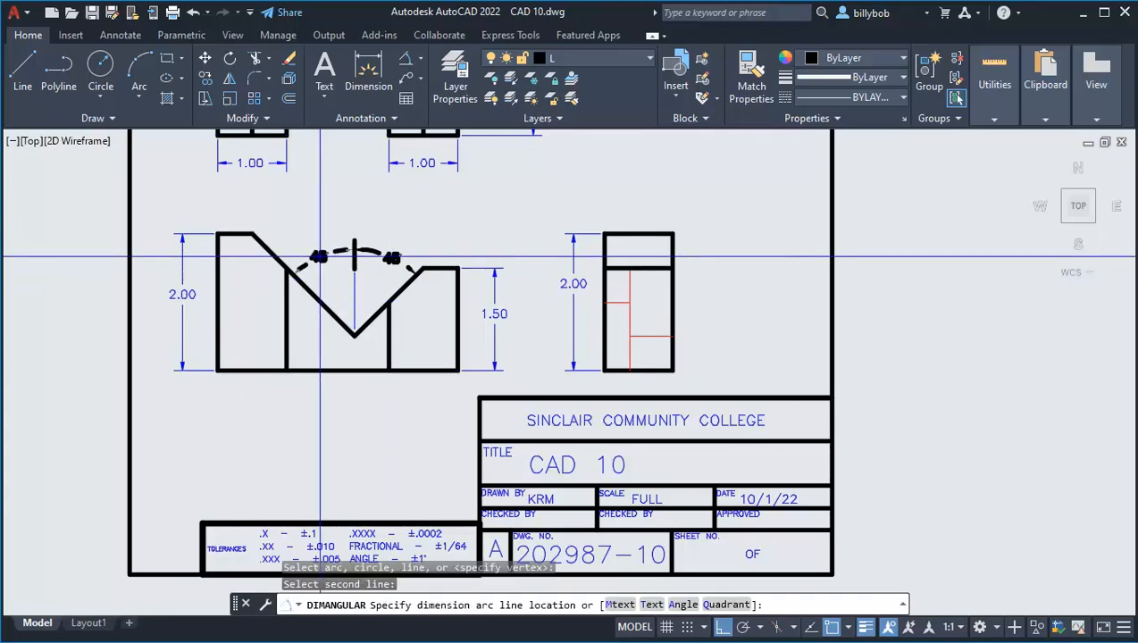
{"action": "left_click", "coordinate": [320, 257]}
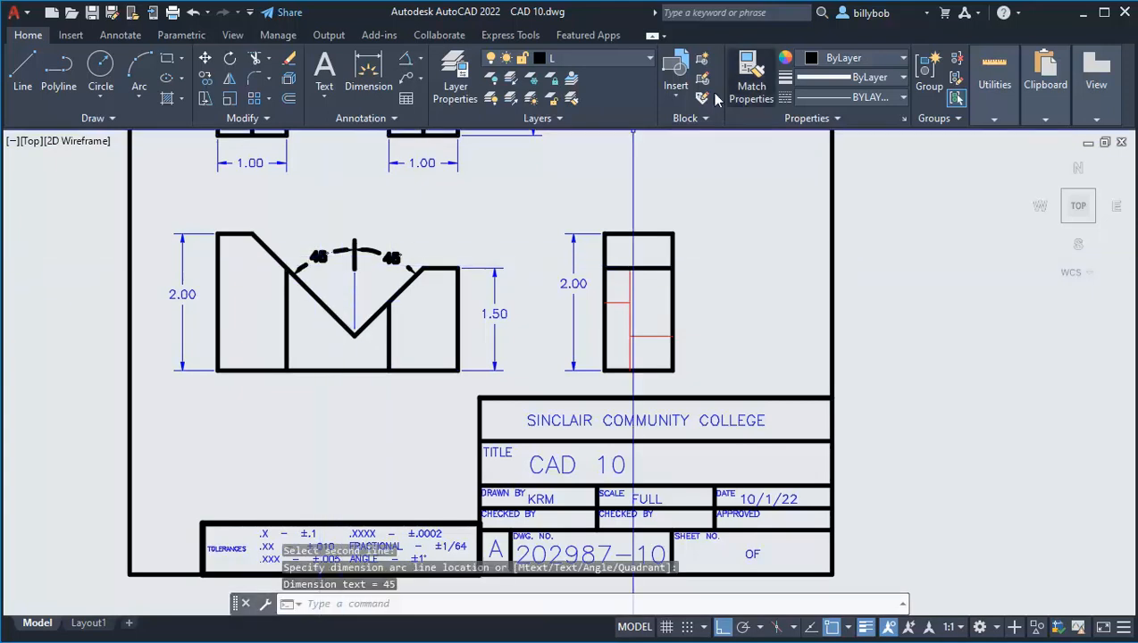
Match both angular dimensions of the V-notch to the properties of the vertical reference line above its vertex.
{"action": "left_click", "coordinate": [753, 93]}
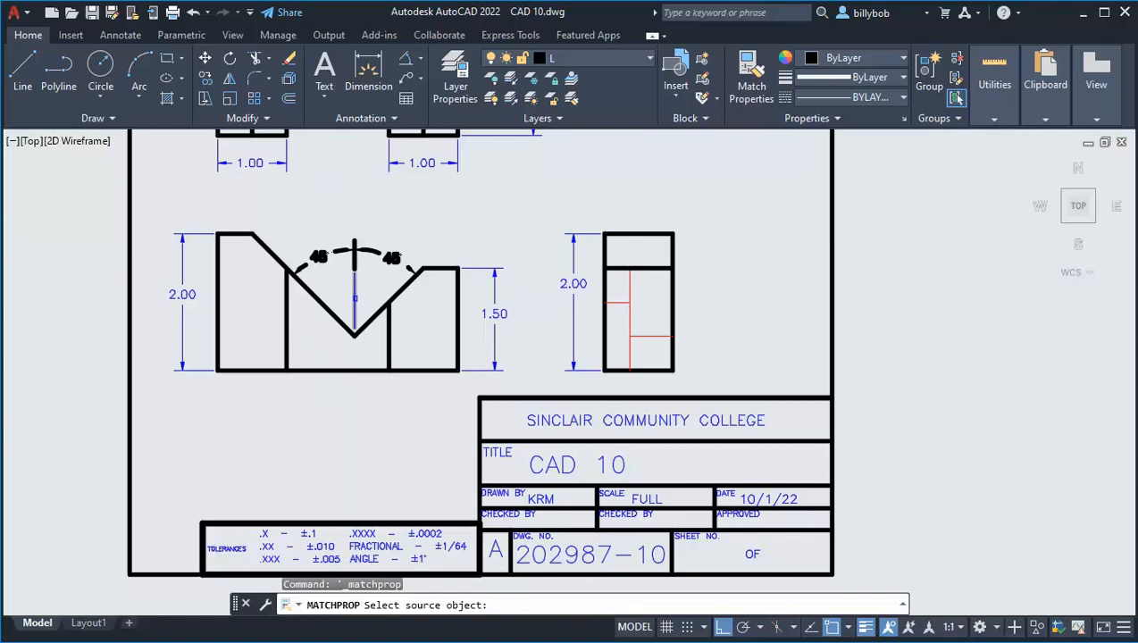
{"action": "left_click", "coordinate": [354, 253]}
{"action": "left_click", "coordinate": [385, 262]}
{"action": "left_click", "coordinate": [326, 229]}
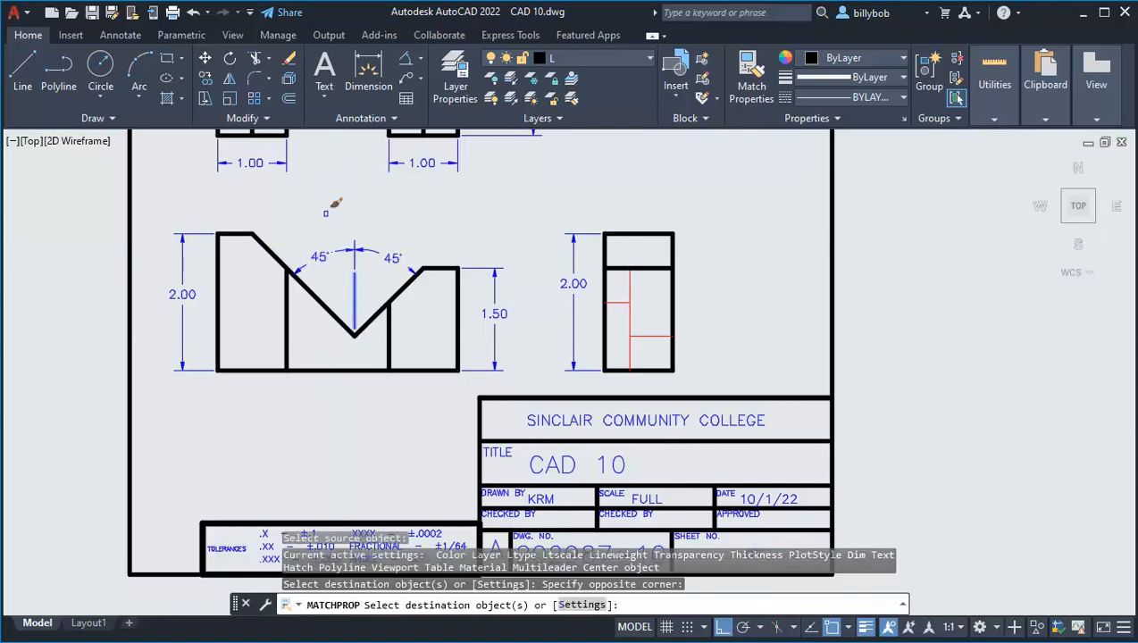
{"action": "key", "text": "Escape"}
{"action": "key", "text": "Escape"}
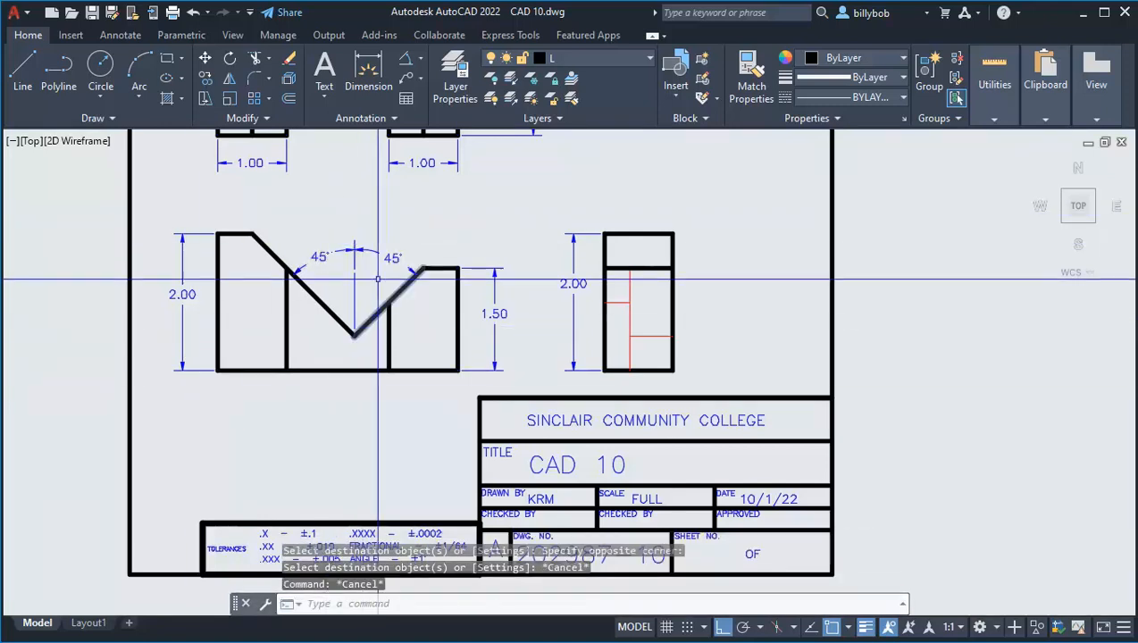
Add a vertical linear dimension from the front view's bottom-right corner to the V-notch vertex, placed just outside the right edge.
{"action": "middle_click_drag", "start_coordinate": [368, 300], "coordinate": [331, 282]}
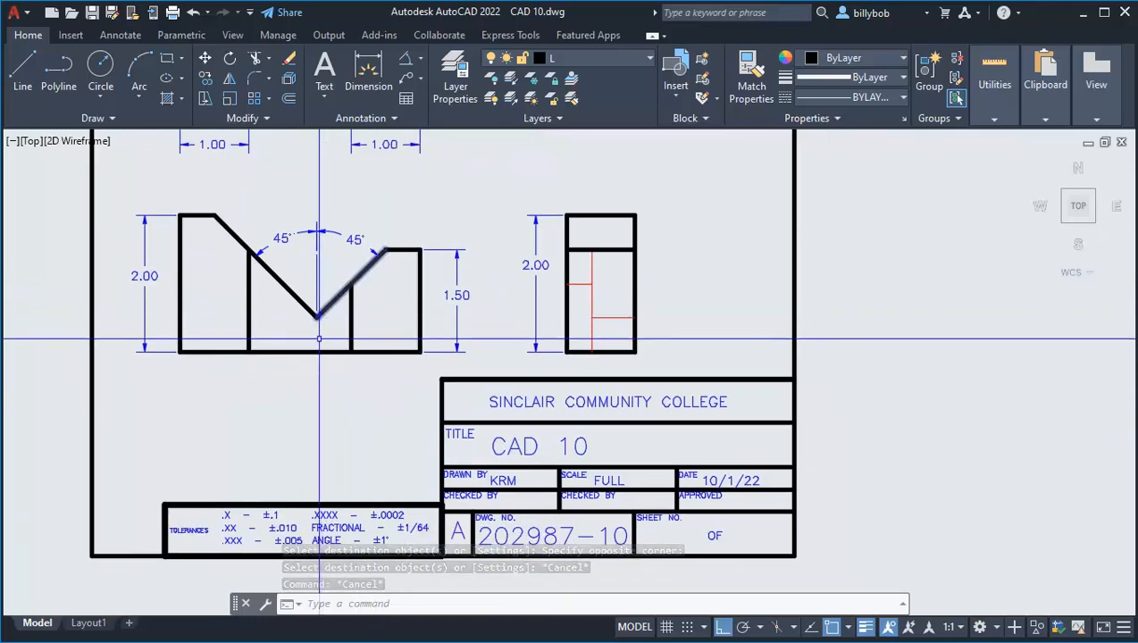
{"action": "left_click", "coordinate": [419, 61]}
{"action": "left_click", "coordinate": [438, 84]}
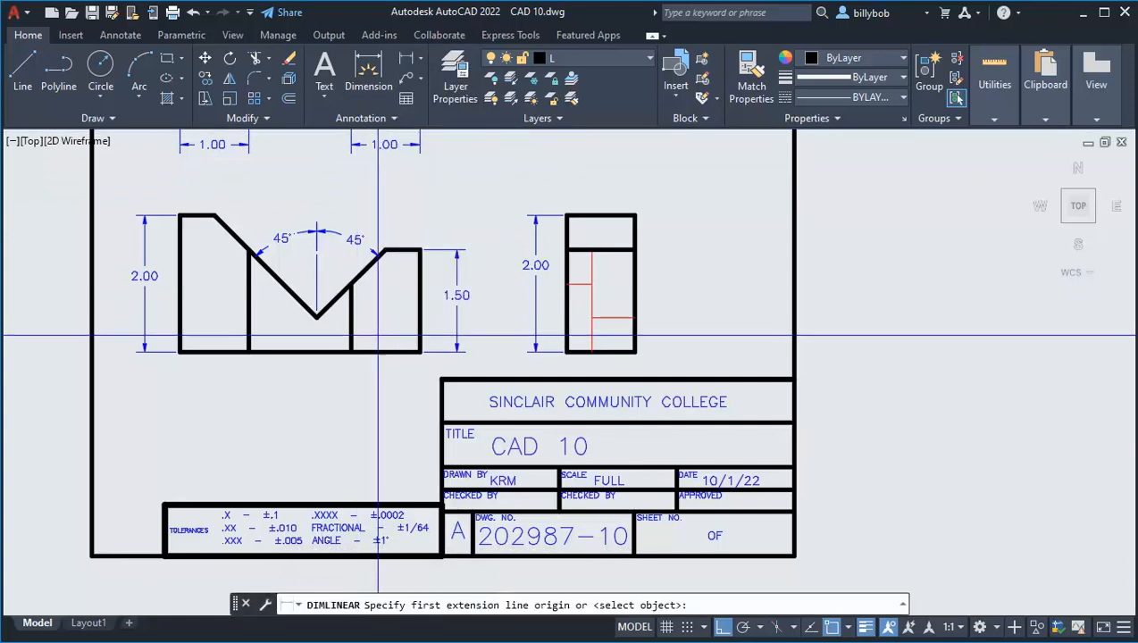
{"action": "left_click", "coordinate": [420, 352]}
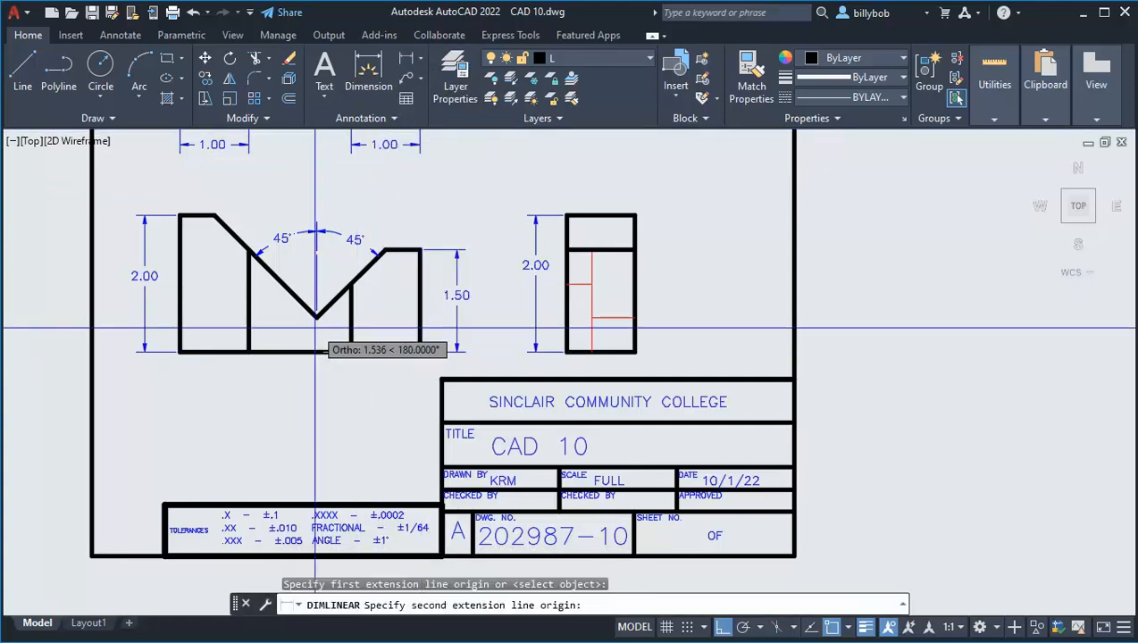
{"action": "left_click", "coordinate": [316, 314]}
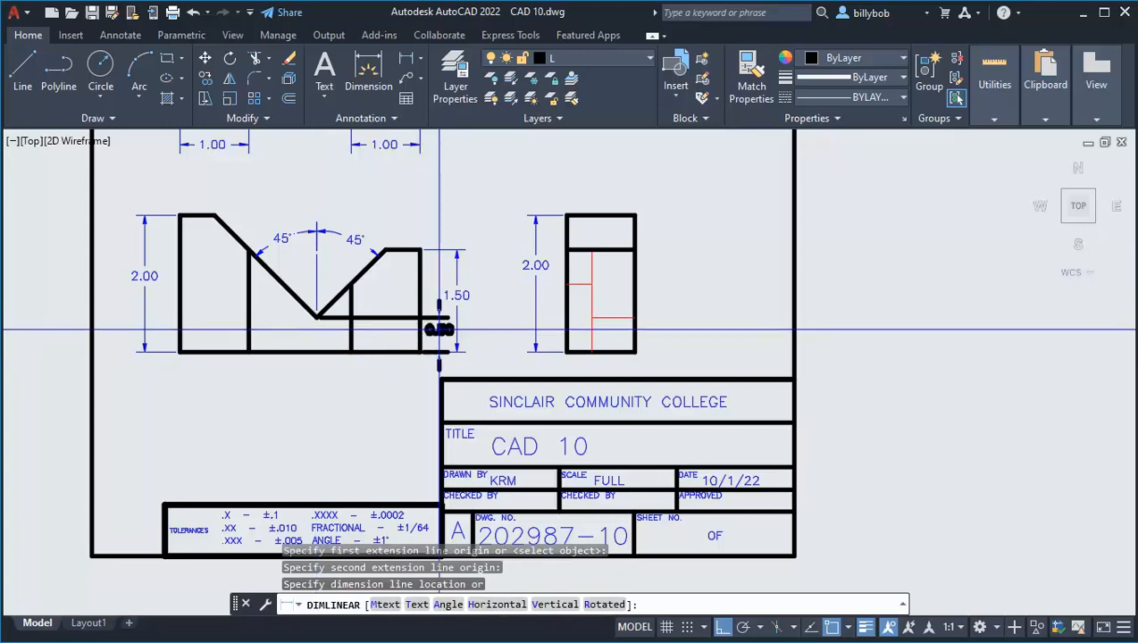
{"action": "left_click", "coordinate": [439, 331]}
{"action": "key", "text": "Return"}
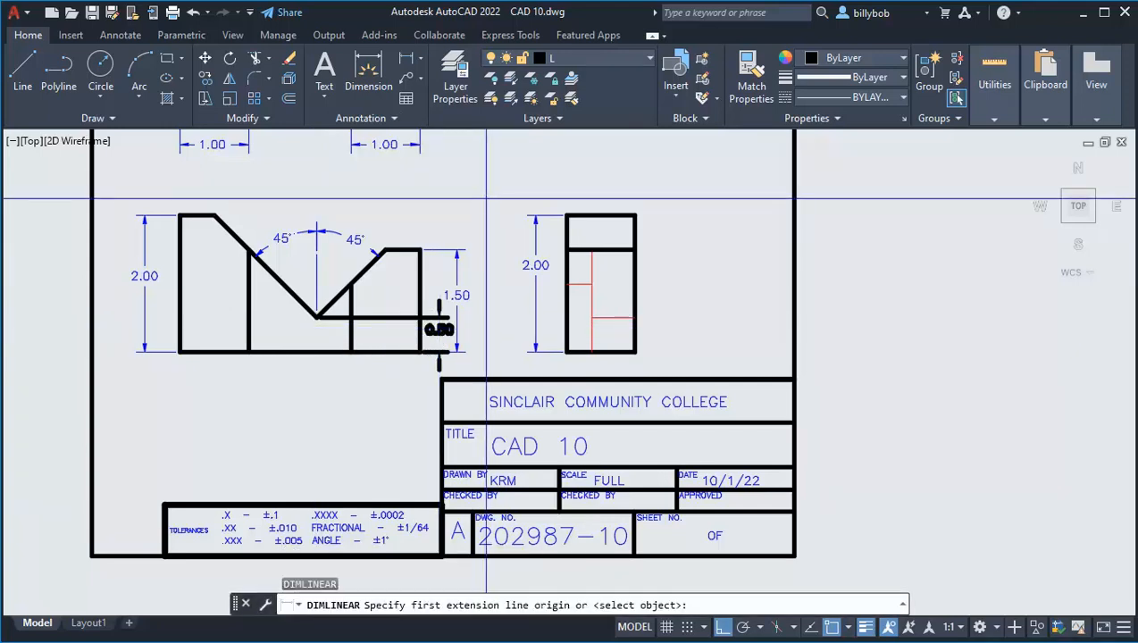
{"action": "key", "text": "Escape"}
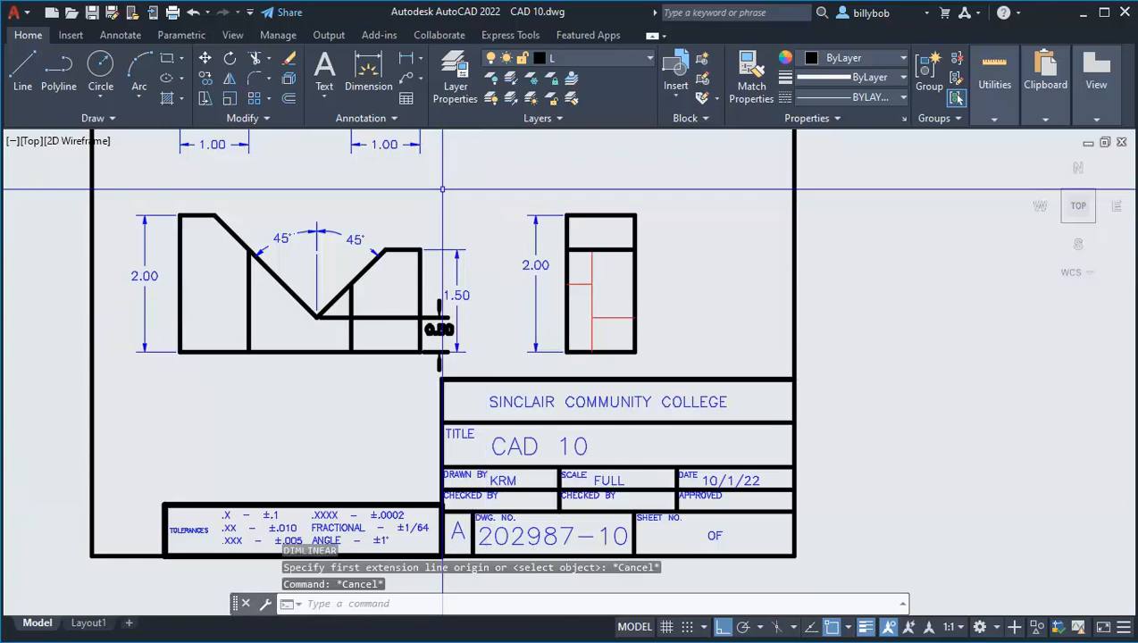
Move the 1.50 height dimension farther right of the front view to make room for the notch vertex height dimension.
{"action": "left_click", "coordinate": [457, 294]}
{"action": "left_click", "coordinate": [457, 294]}
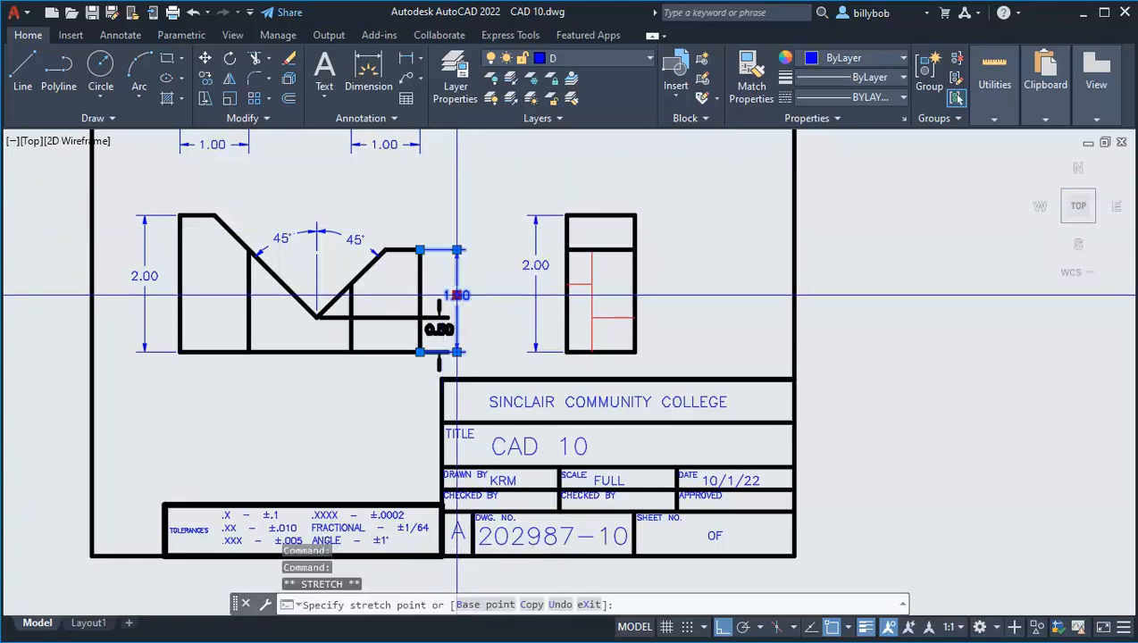
{"action": "scroll", "coordinate": [431, 329], "scroll_direction": "down", "scroll_amount": 2}
{"action": "scroll", "coordinate": [430, 328], "scroll_direction": "up", "scroll_amount": 5}
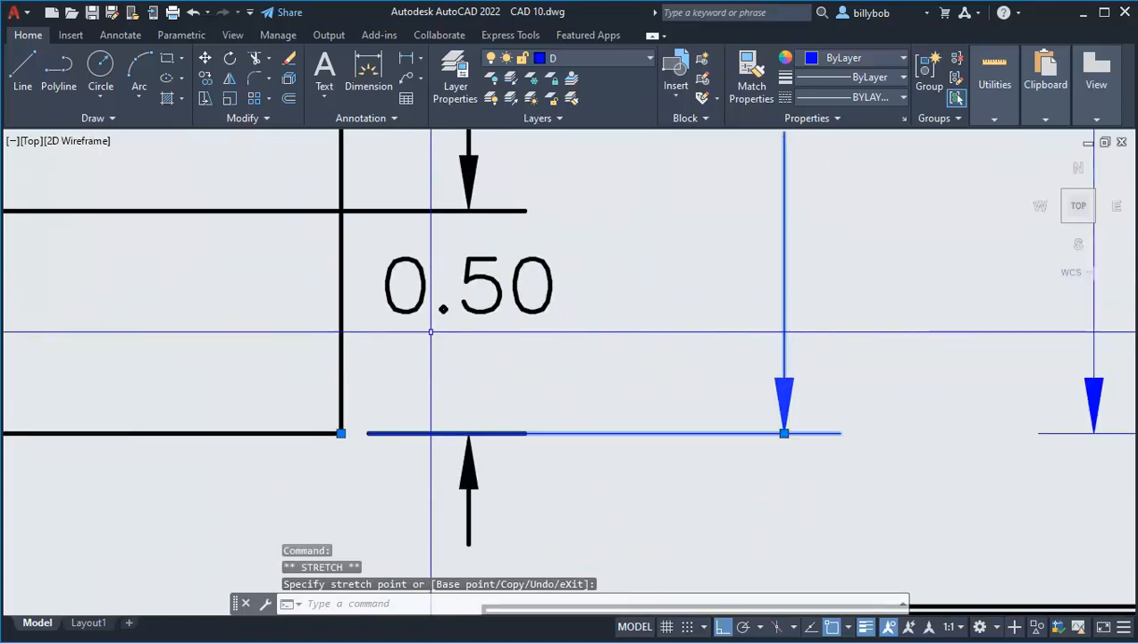
{"action": "scroll", "coordinate": [428, 352], "scroll_direction": "down", "scroll_amount": 4}
{"action": "key", "text": "Escape"}
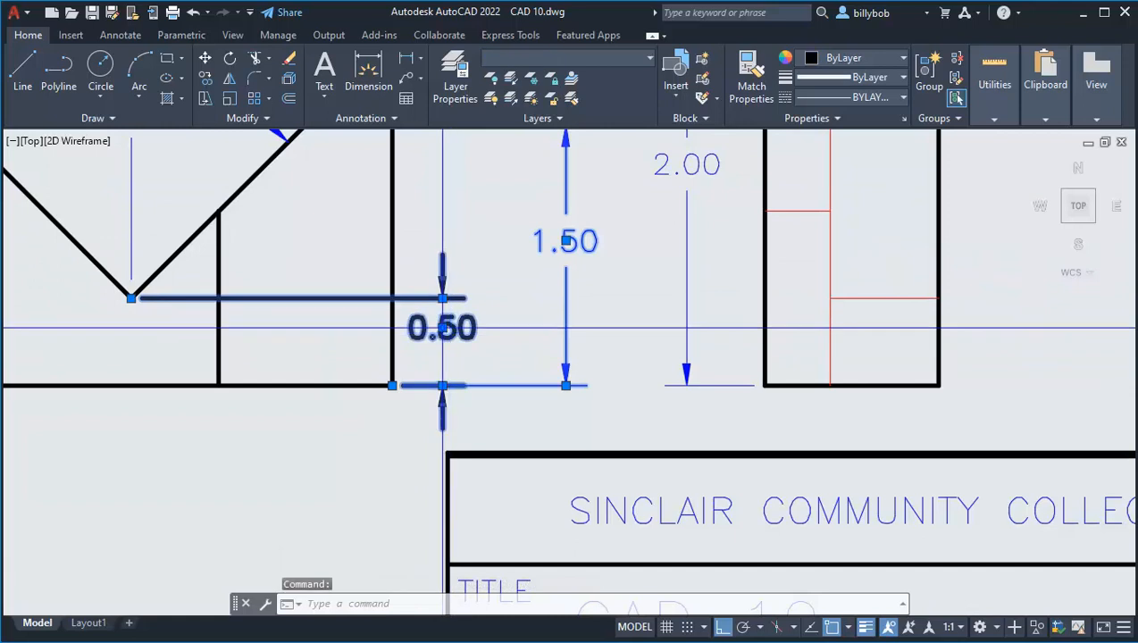
With Ortho off, shift the notch vertex height dimension slightly right, between the front view's right edge and the 1.50 dimension.
{"action": "left_click", "coordinate": [442, 328]}
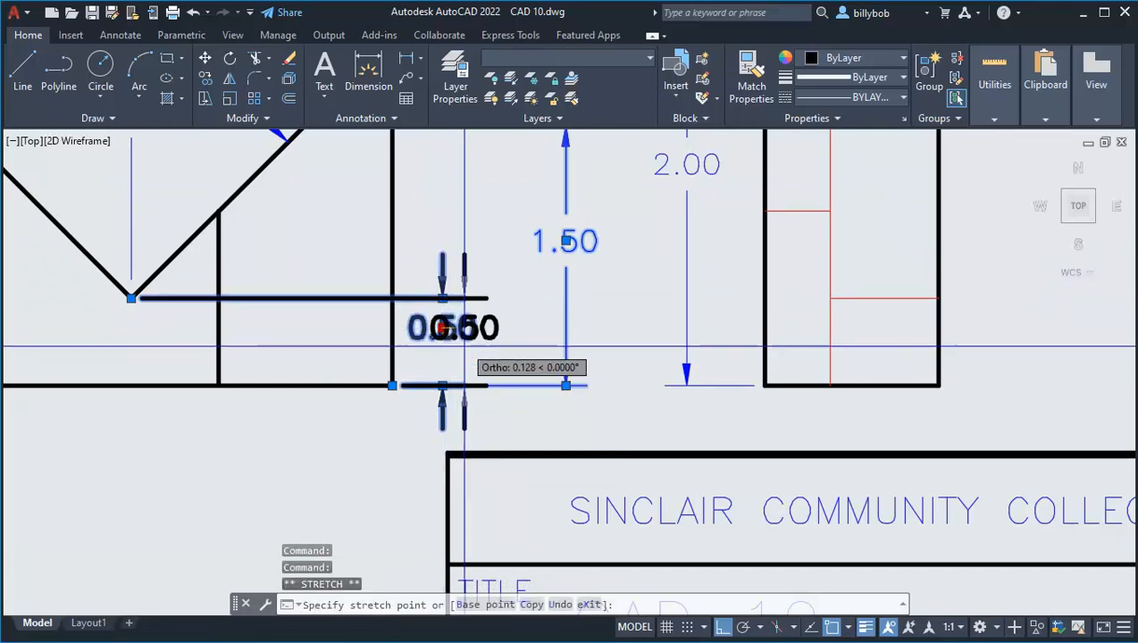
{"action": "key", "text": "F8"}
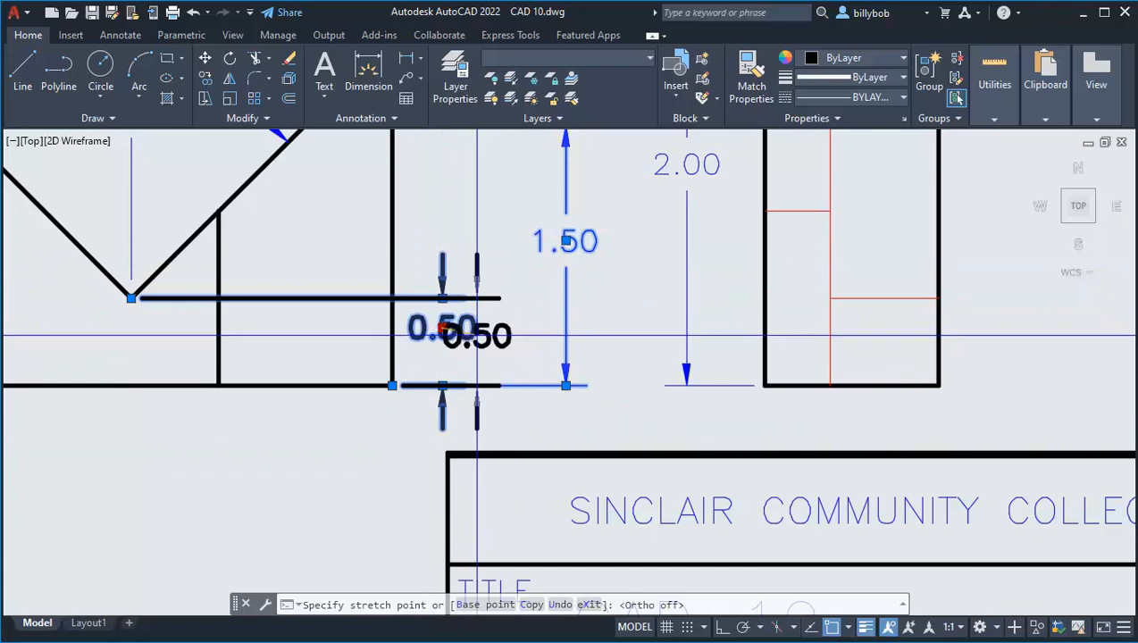
{"action": "left_click", "coordinate": [474, 333]}
{"action": "scroll", "coordinate": [499, 214], "scroll_direction": "up", "scroll_amount": 2}
{"action": "scroll", "coordinate": [499, 215], "scroll_direction": "down", "scroll_amount": 5}
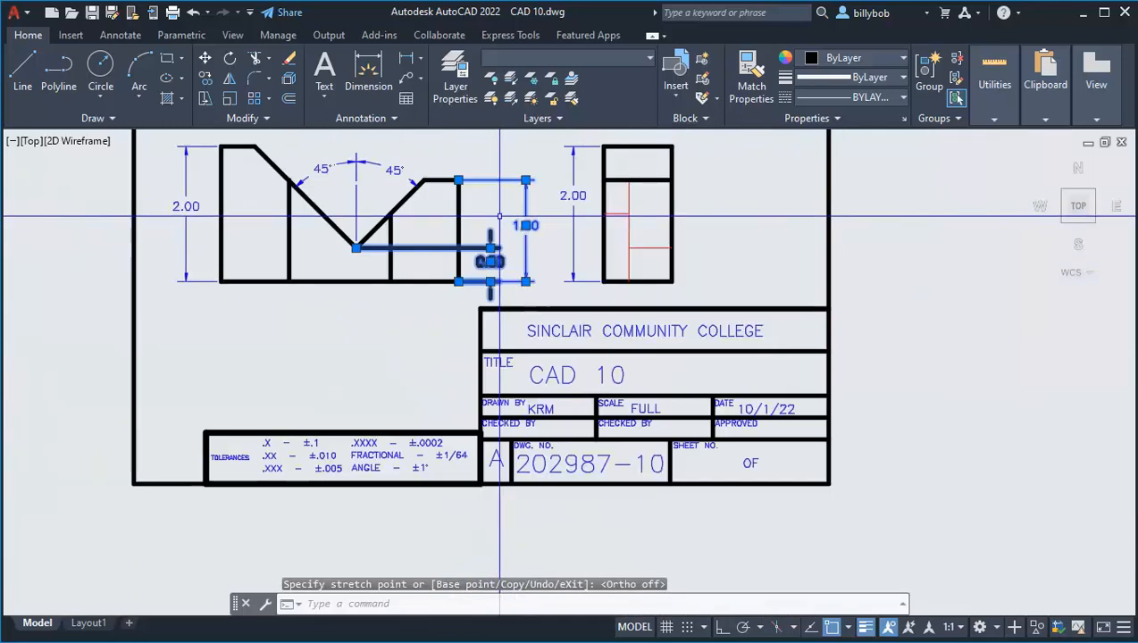
{"action": "middle_click_drag", "start_coordinate": [501, 238], "coordinate": [515, 264]}
{"action": "key", "text": "Escape"}
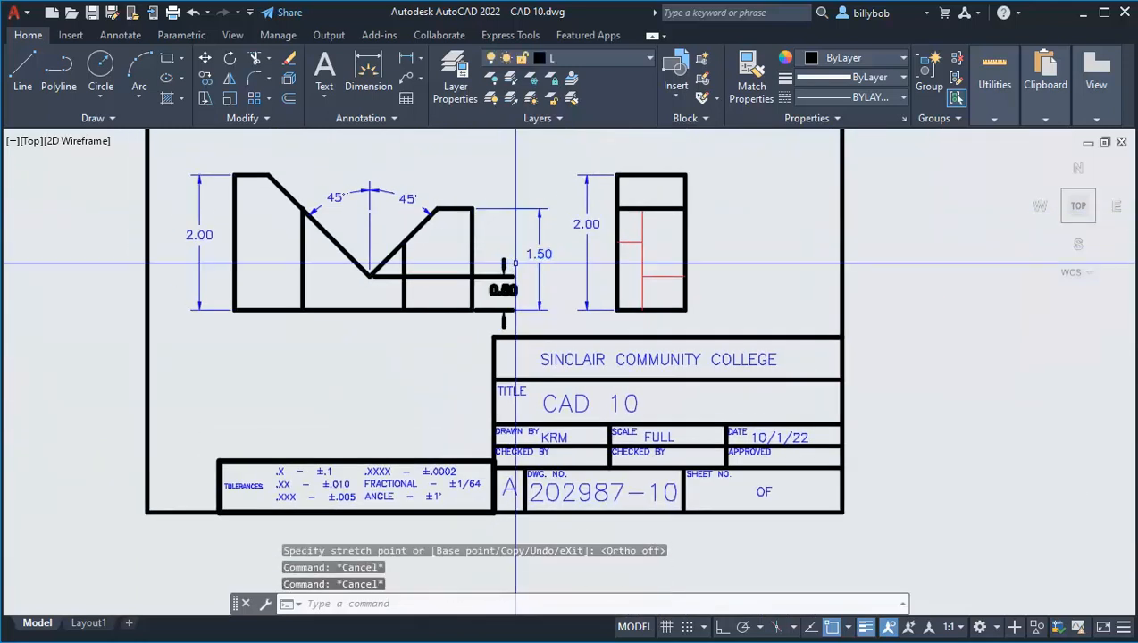
Match the notch vertex height dimension to the properties of the front view's 1.50 height dimension.
{"action": "left_click", "coordinate": [751, 82]}
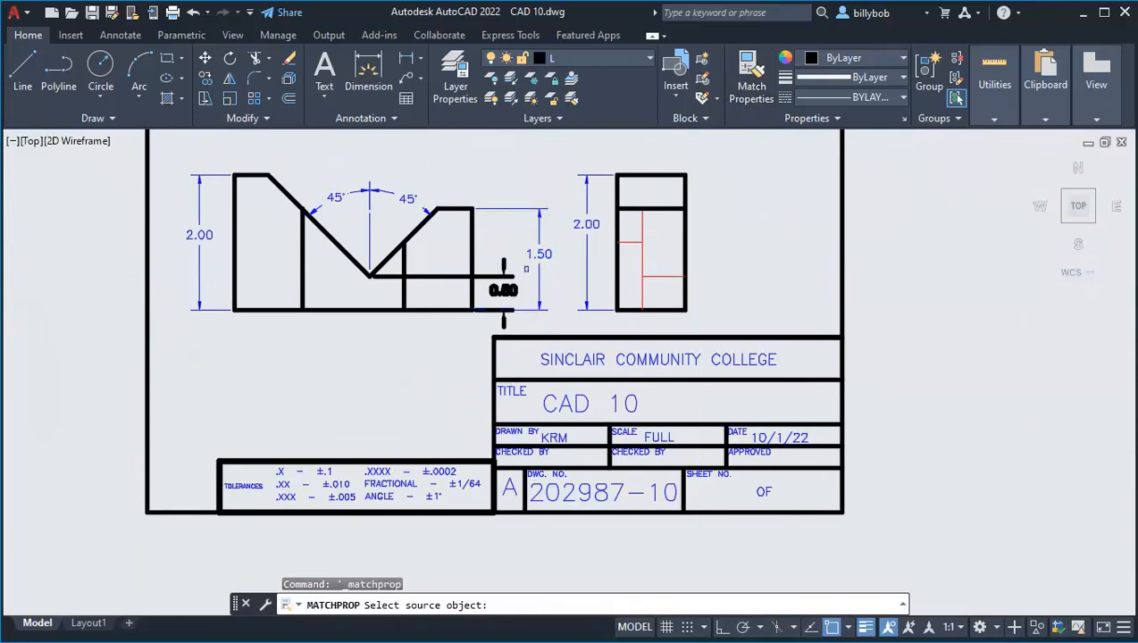
{"action": "left_click", "coordinate": [540, 251]}
{"action": "left_click", "coordinate": [518, 289]}
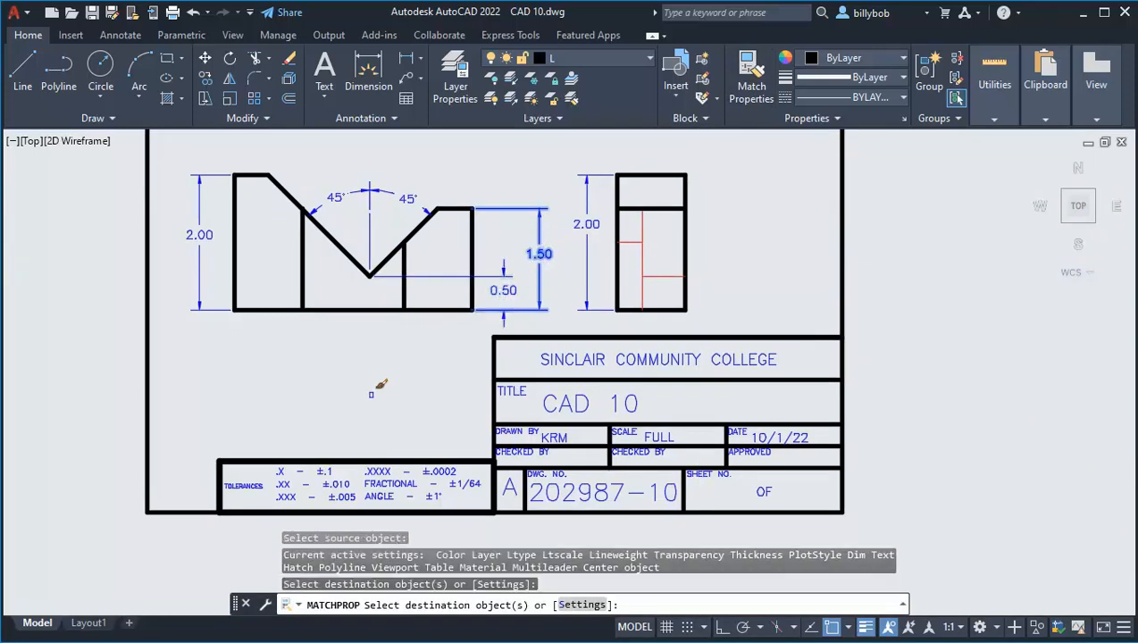
{"action": "key", "text": "Return"}
Add a horizontal linear dimension from the front view's upper right corner to the V-notch reference line, placed above the angular dimensions.
{"action": "scroll", "coordinate": [366, 282], "scroll_direction": "up", "scroll_amount": 8}
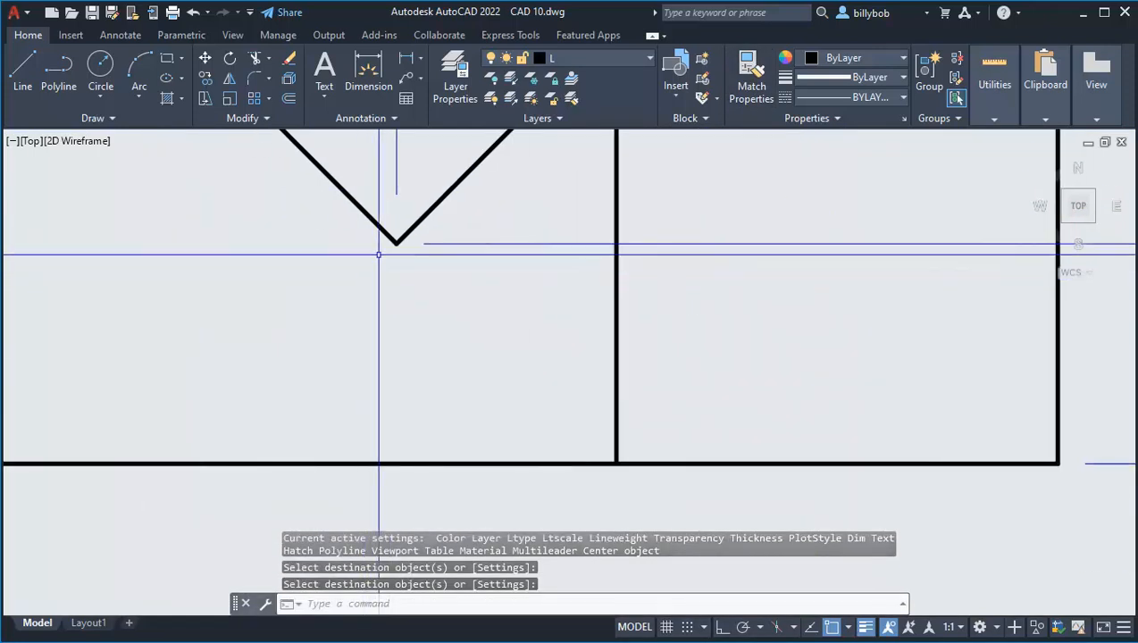
{"action": "scroll", "coordinate": [615, 333], "scroll_direction": "down", "scroll_amount": 2}
{"action": "middle_click_drag", "start_coordinate": [660, 351], "coordinate": [546, 307]}
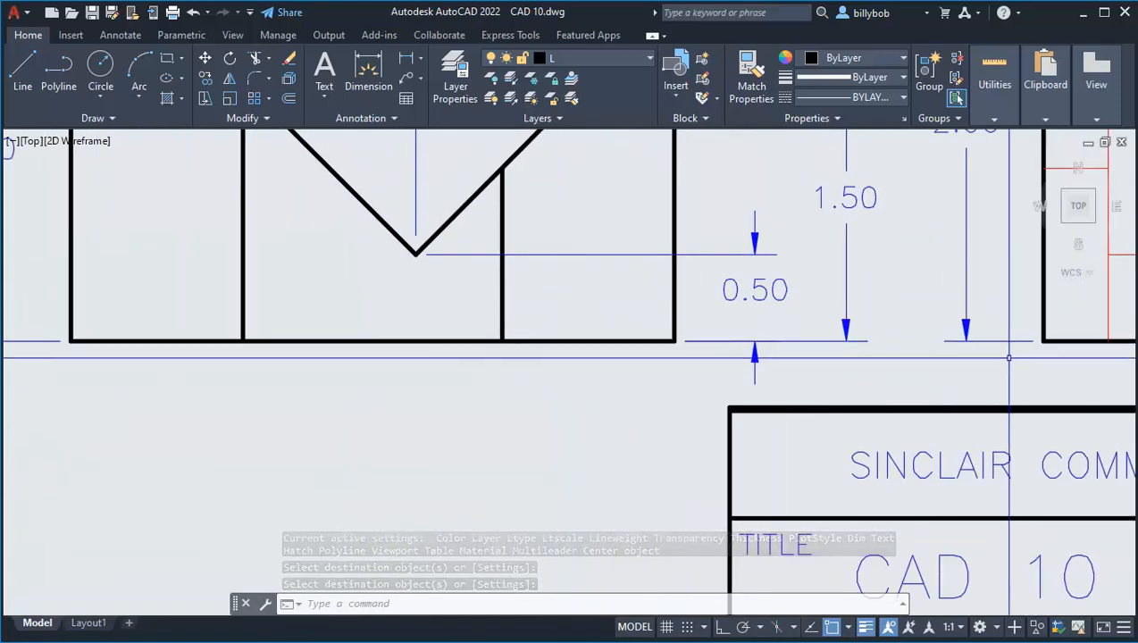
{"action": "middle_click_drag", "start_coordinate": [127, 372], "coordinate": [262, 419]}
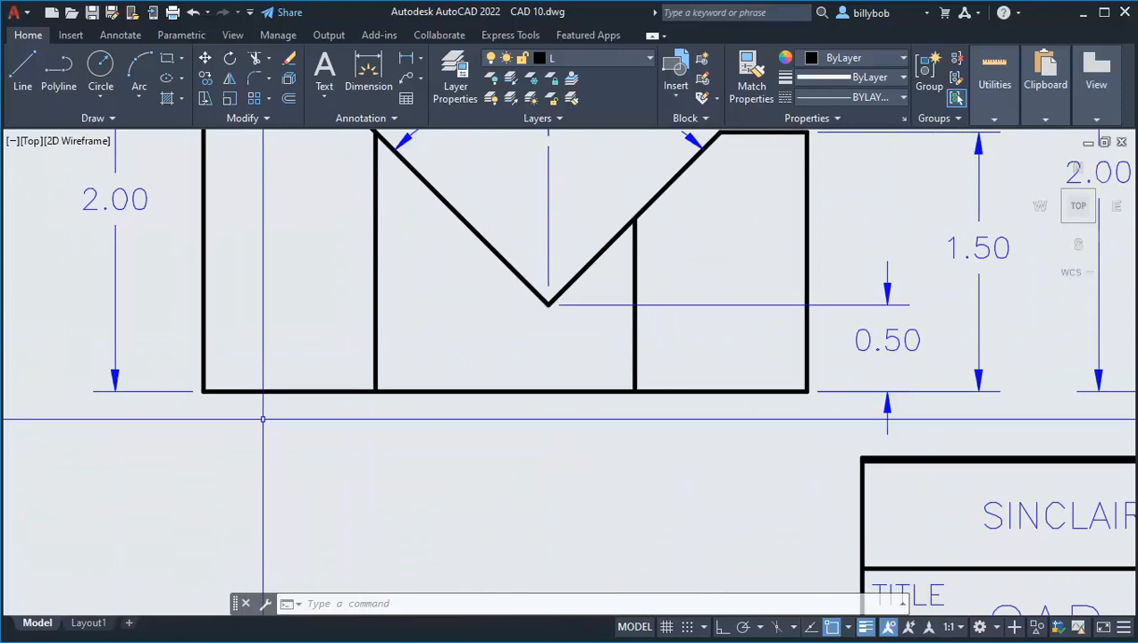
{"action": "scroll", "coordinate": [262, 419], "scroll_direction": "up", "scroll_amount": 2}
{"action": "scroll", "coordinate": [263, 419], "scroll_direction": "down", "scroll_amount": 2}
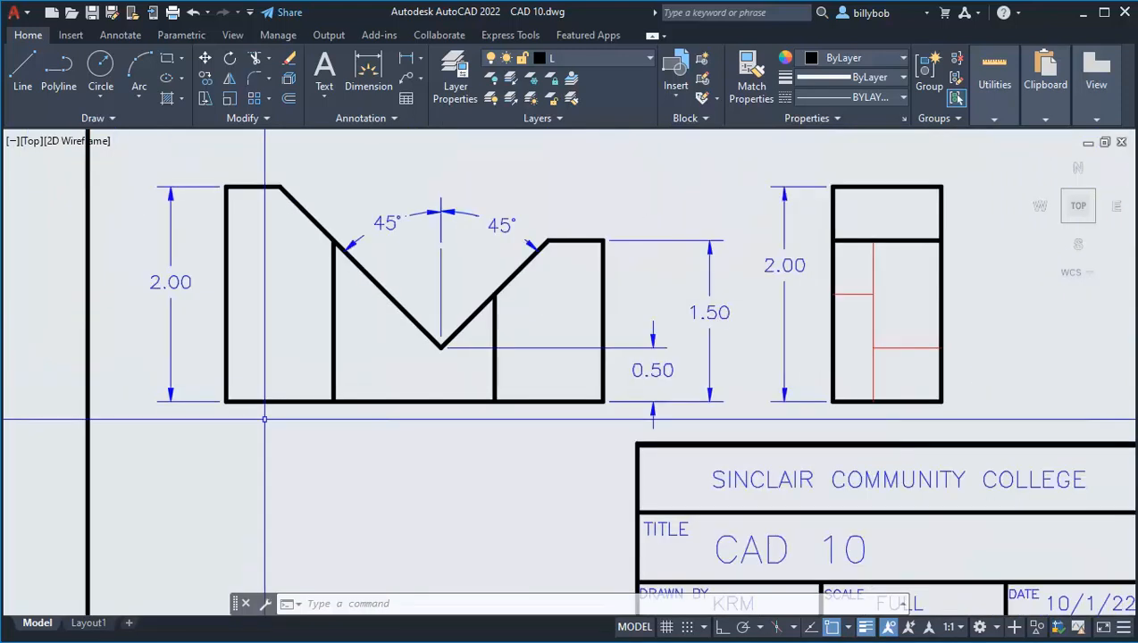
{"action": "mouse_move", "coordinate": [269, 423]}
{"action": "middle_mouse_down"}
{"action": "mouse_move", "coordinate": [300, 521]}
{"action": "mouse_move", "coordinate": [274, 573]}
{"action": "middle_mouse_up"}
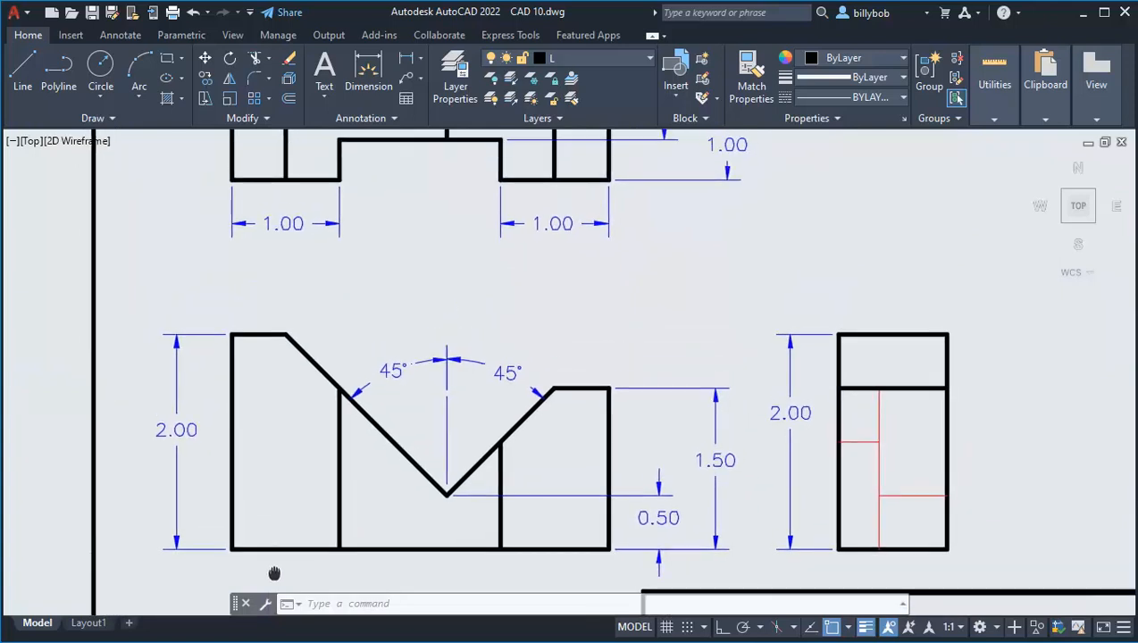
{"action": "left_click", "coordinate": [405, 60]}
{"action": "left_click", "coordinate": [609, 389]}
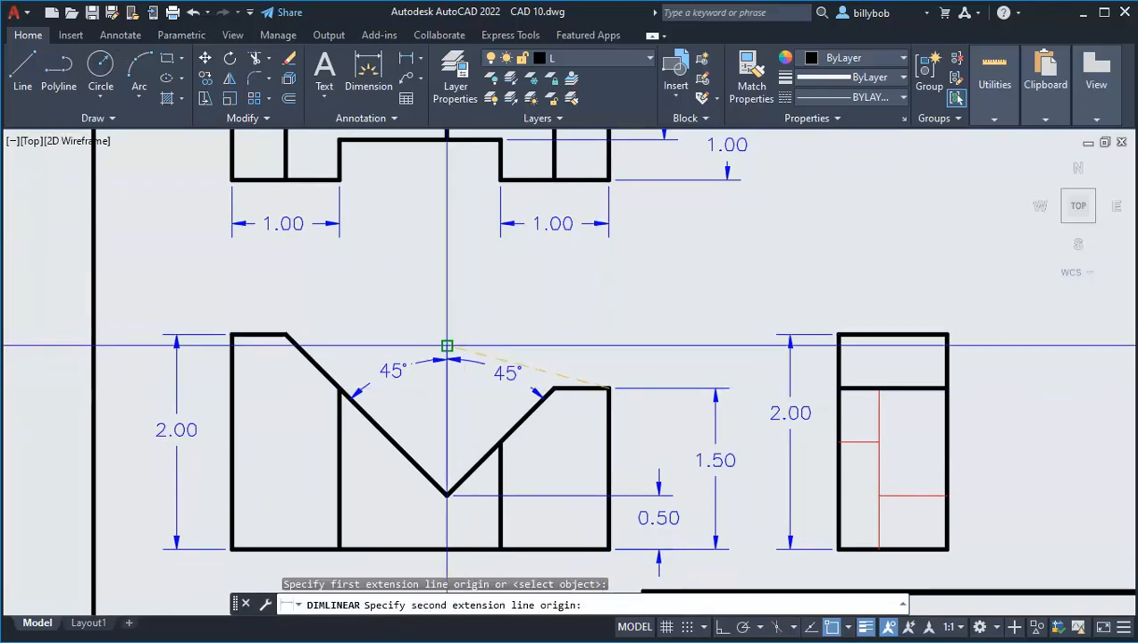
{"action": "left_click", "coordinate": [447, 345]}
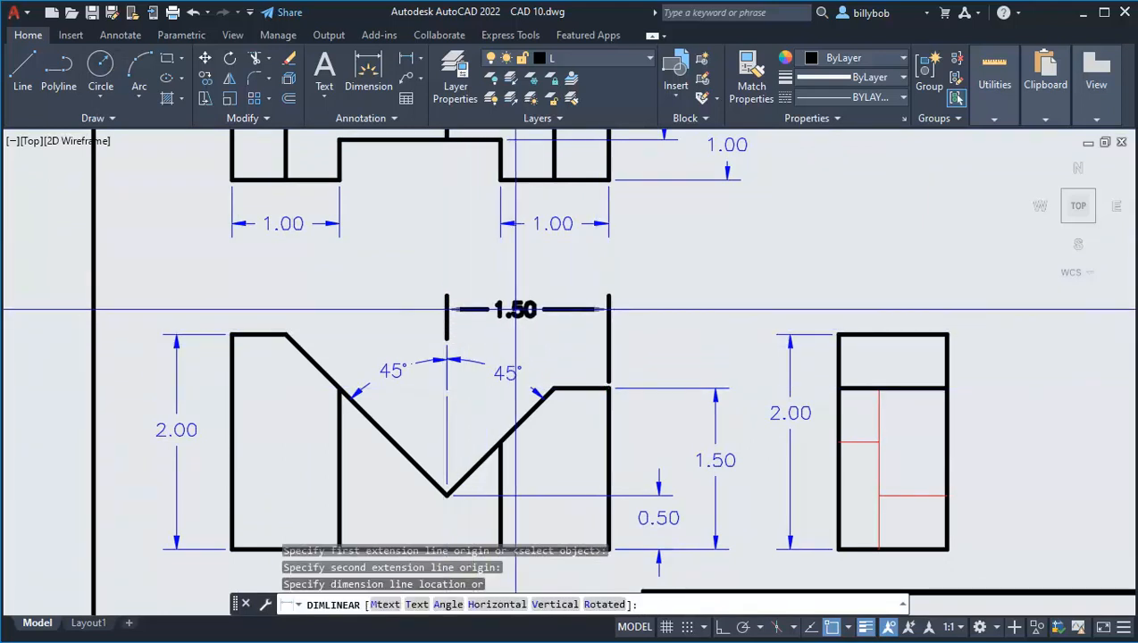
{"action": "left_click", "coordinate": [524, 326]}
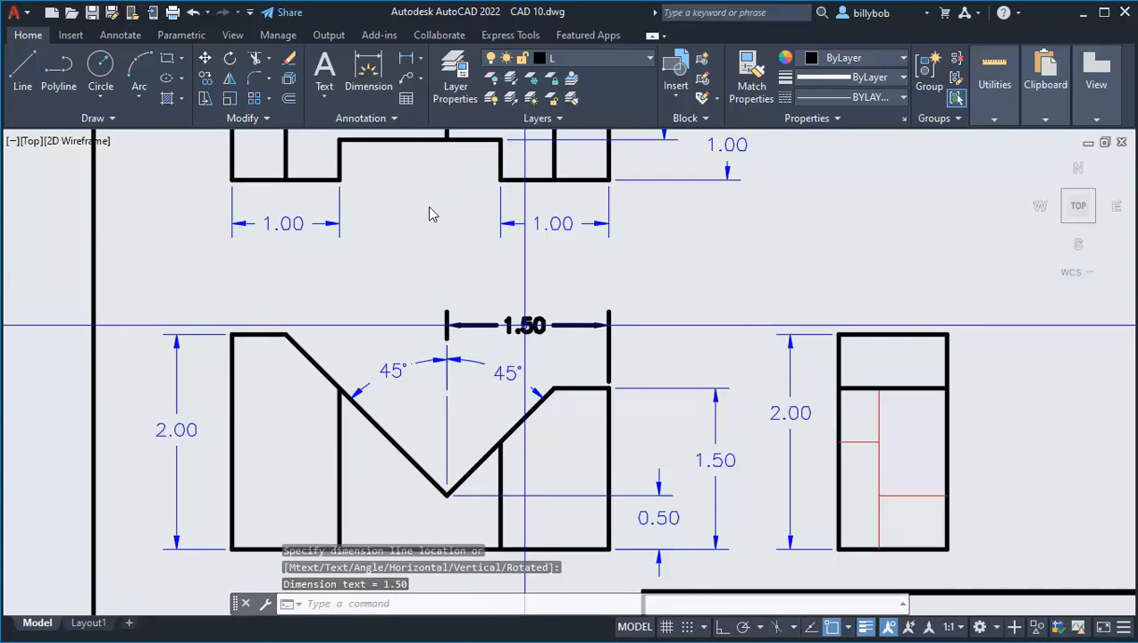
Add an overall width dimension between the front view's upper left and upper right corners, placed above the notch location dimension.
{"action": "left_click", "coordinate": [406, 61]}
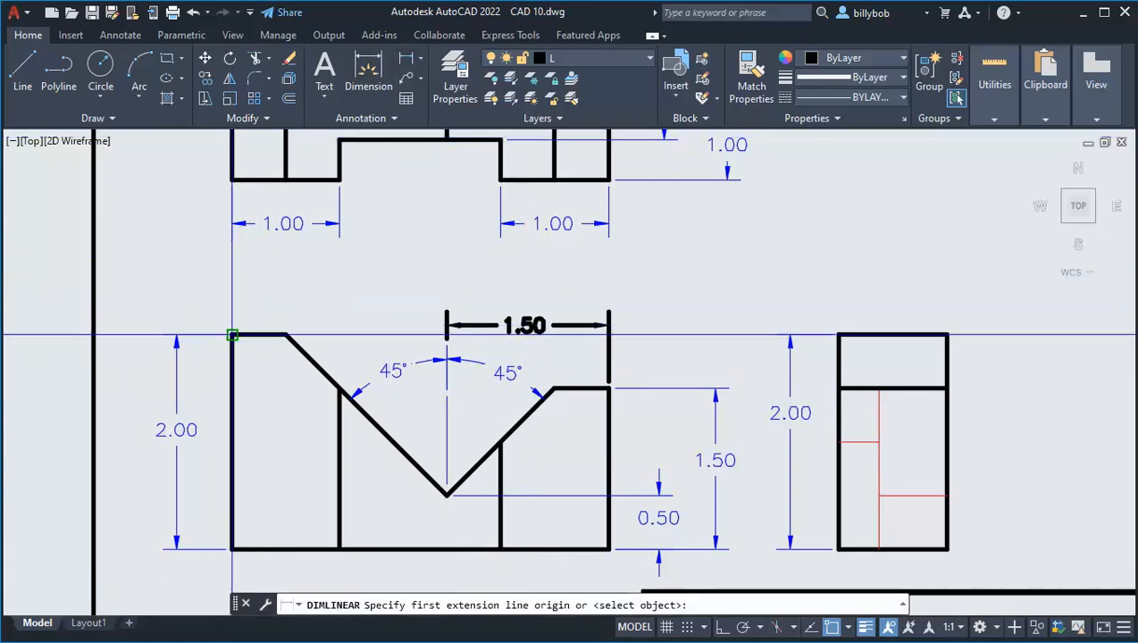
{"action": "left_click", "coordinate": [230, 334]}
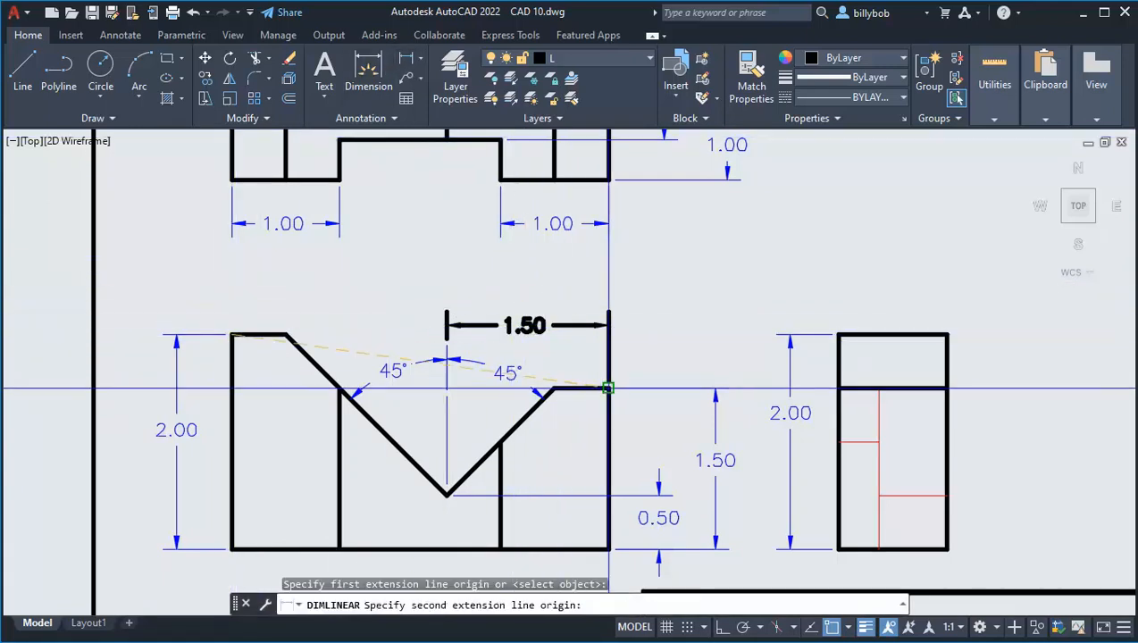
{"action": "left_click", "coordinate": [609, 387]}
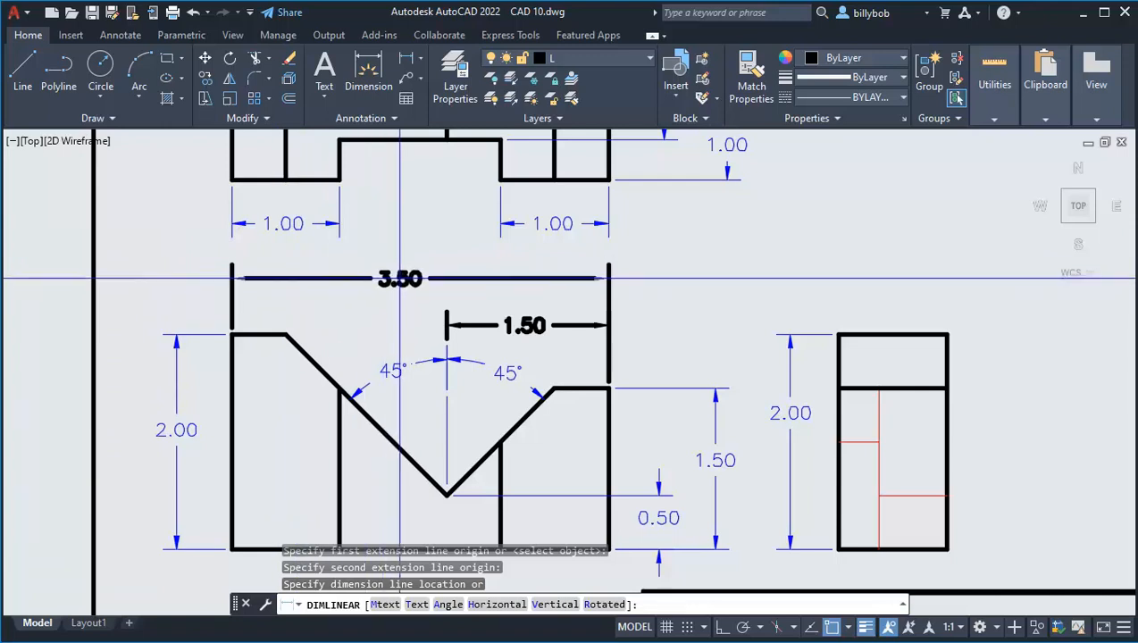
{"action": "left_click", "coordinate": [399, 278]}
Match the overall width and notch location dimensions to the properties of the 1.00 dimension below the top view's left leg.
{"action": "left_click", "coordinate": [751, 73]}
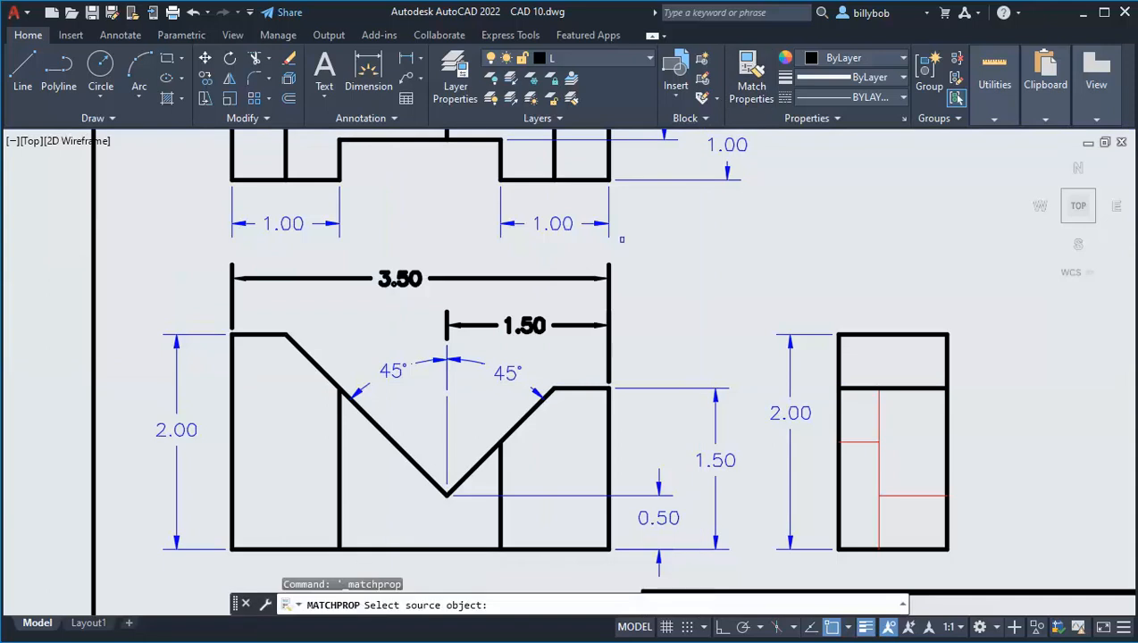
{"action": "left_click", "coordinate": [322, 224]}
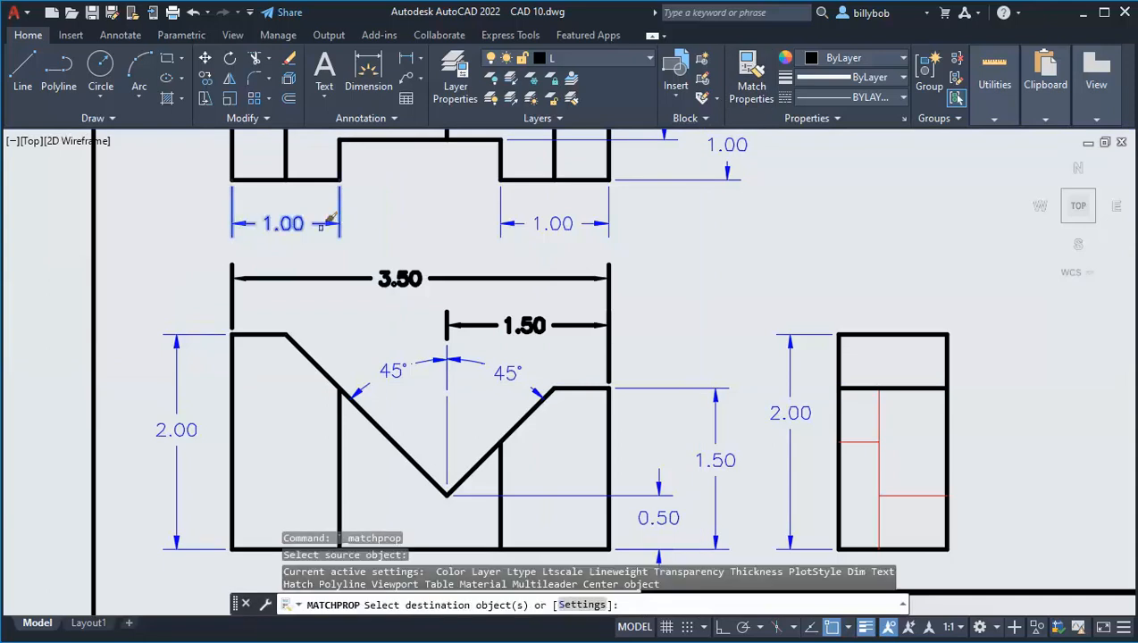
{"action": "left_click", "coordinate": [404, 277]}
{"action": "left_click", "coordinate": [491, 315]}
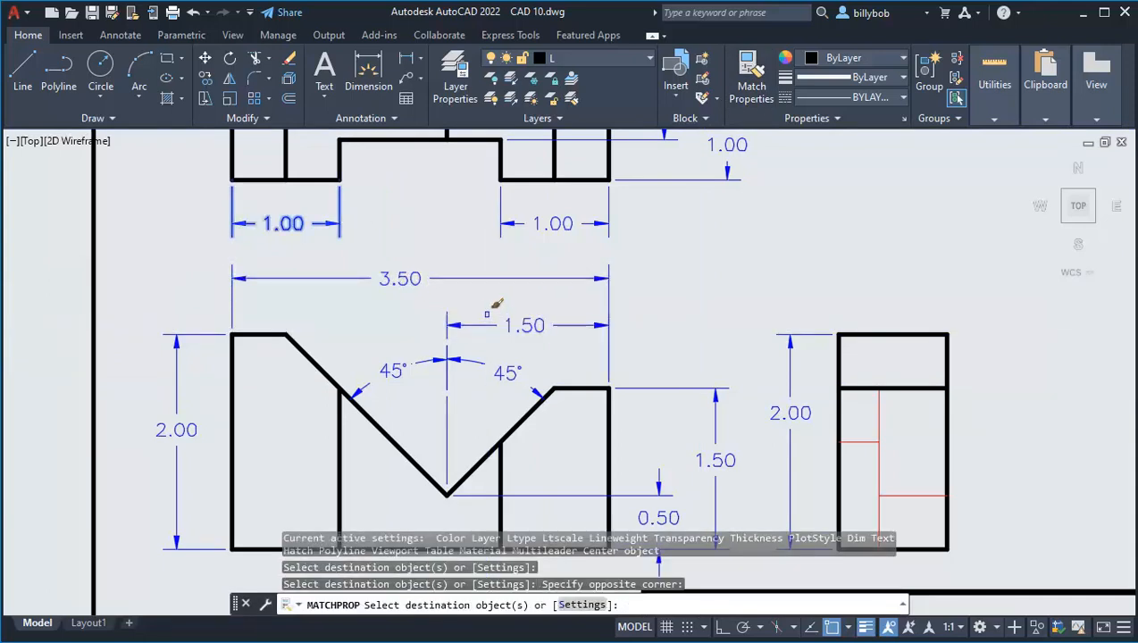
{"action": "key", "text": "Return"}
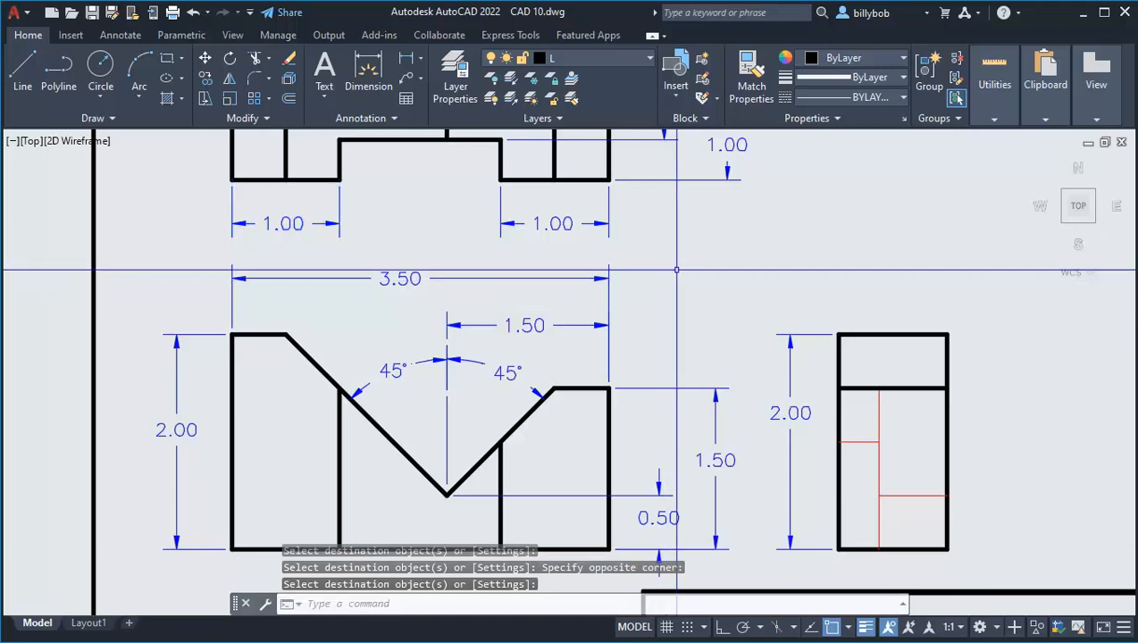
{"action": "key", "text": "Escape"}
{"action": "key", "text": "Escape"}
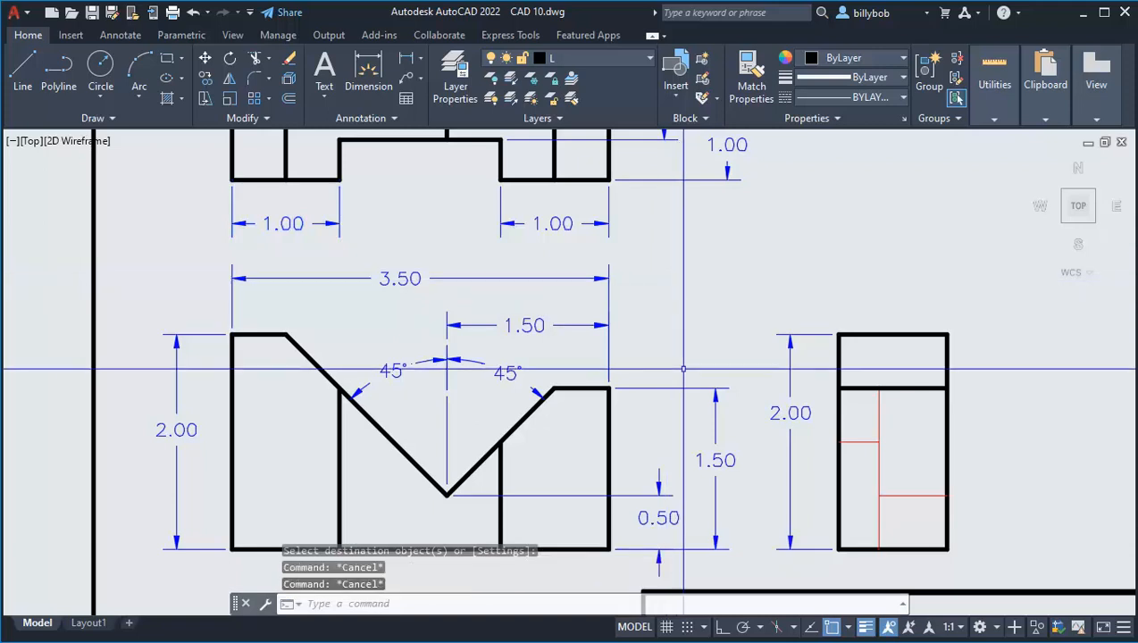
{"action": "scroll", "coordinate": [452, 327], "scroll_direction": "down", "scroll_amount": 4}
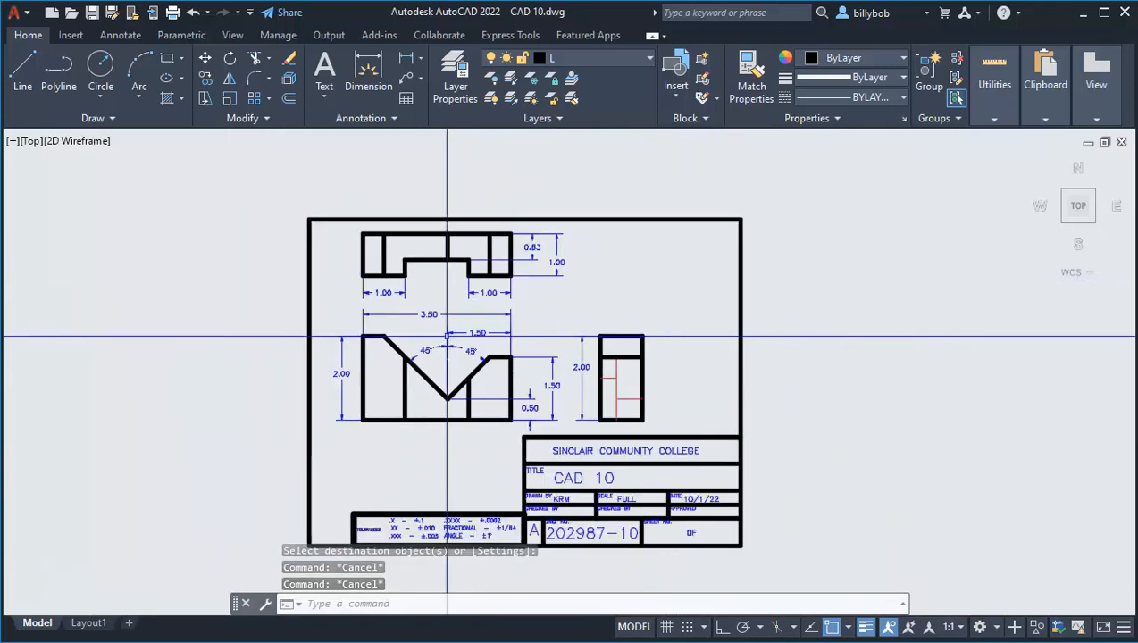
{"action": "scroll", "coordinate": [447, 268], "scroll_direction": "up", "scroll_amount": 6}
{"action": "left_click", "coordinate": [446, 337]}
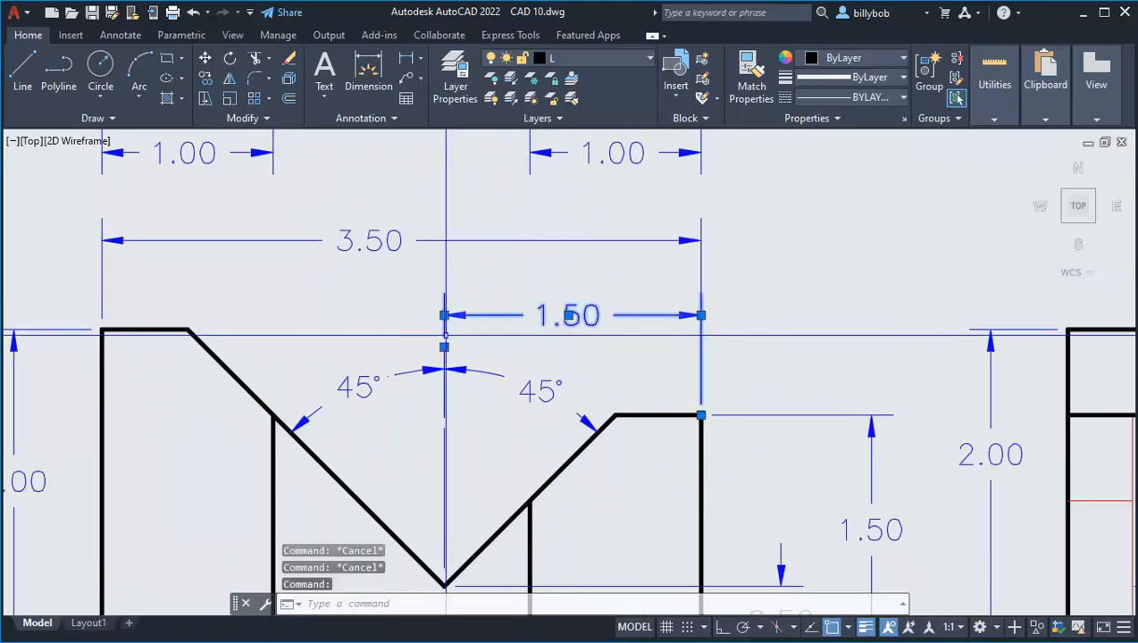
{"action": "key", "text": "Escape"}
{"action": "key", "text": "Escape"}
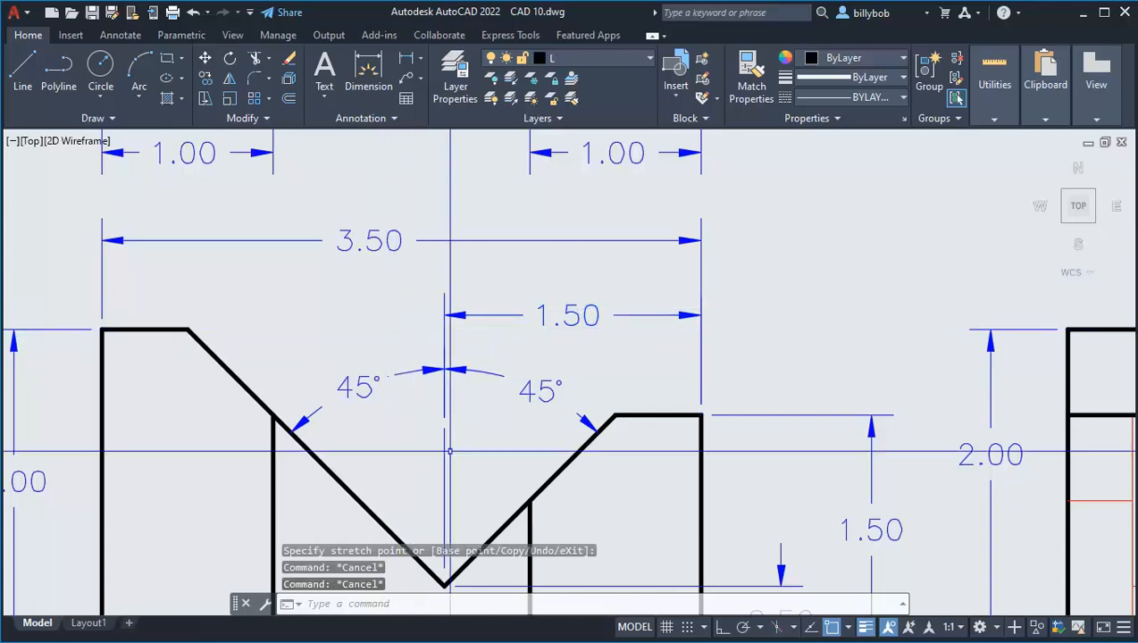
Stretch the upper end of the V-notch's vertical reference line upward toward the two 45° angular dimensions.
{"action": "middle_click_drag", "start_coordinate": [444, 477], "coordinate": [410, 405]}
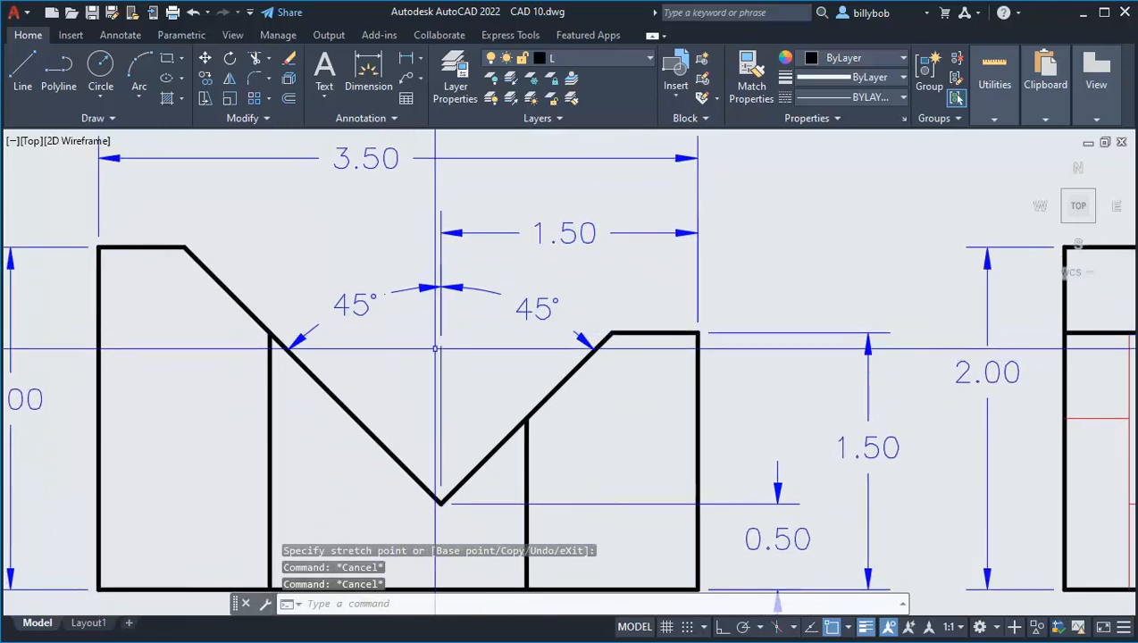
{"action": "left_click", "coordinate": [441, 346]}
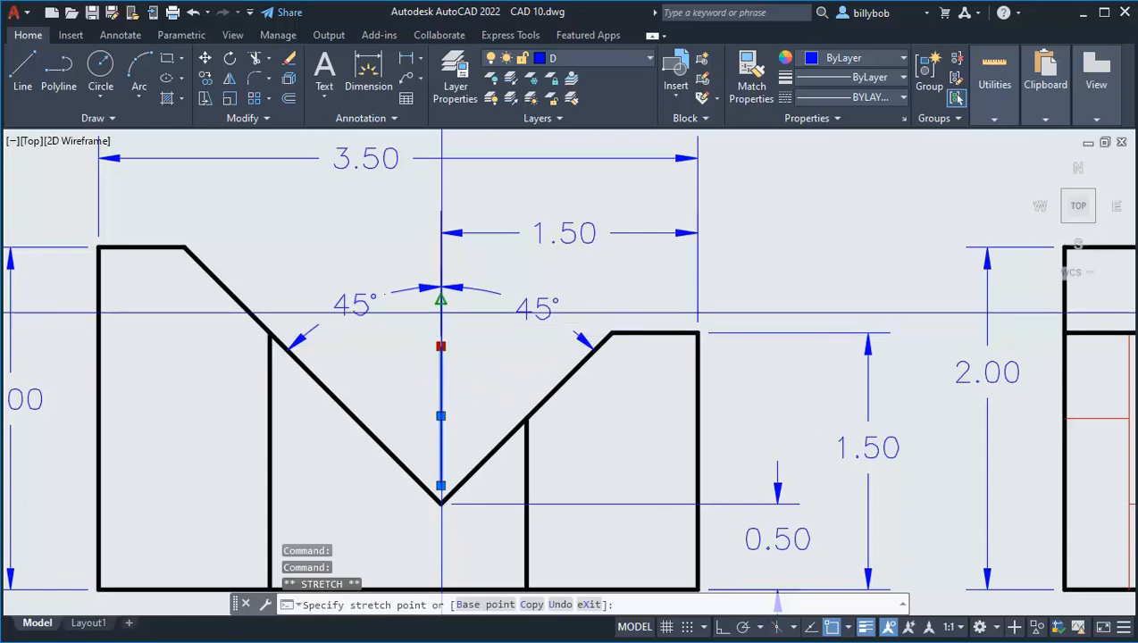
{"action": "left_click", "coordinate": [440, 301]}
{"action": "key", "text": "Escape"}
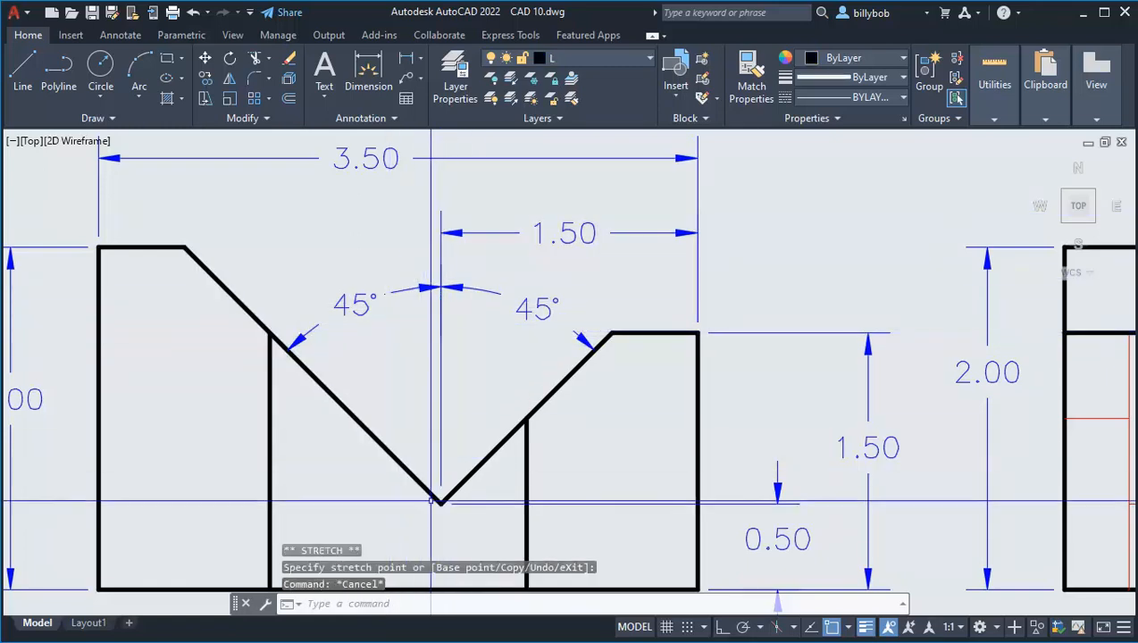
{"action": "scroll", "coordinate": [462, 453], "scroll_direction": "up", "scroll_amount": 2}
{"action": "scroll", "coordinate": [463, 456], "scroll_direction": "down", "scroll_amount": 4}
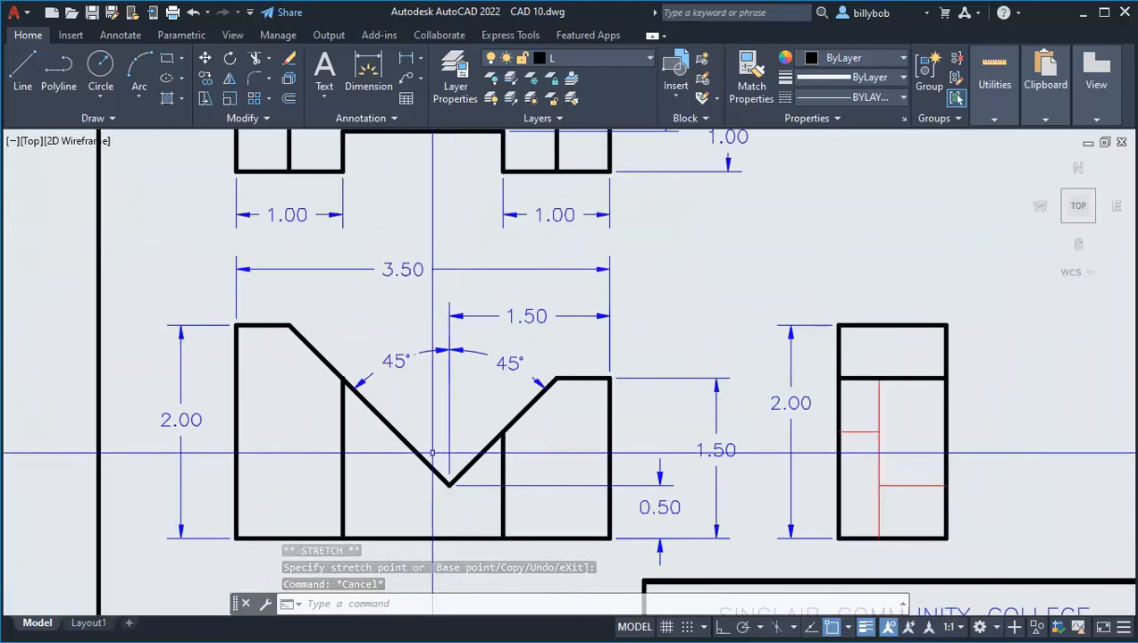
{"action": "scroll", "coordinate": [431, 454], "scroll_direction": "down", "scroll_amount": 2}
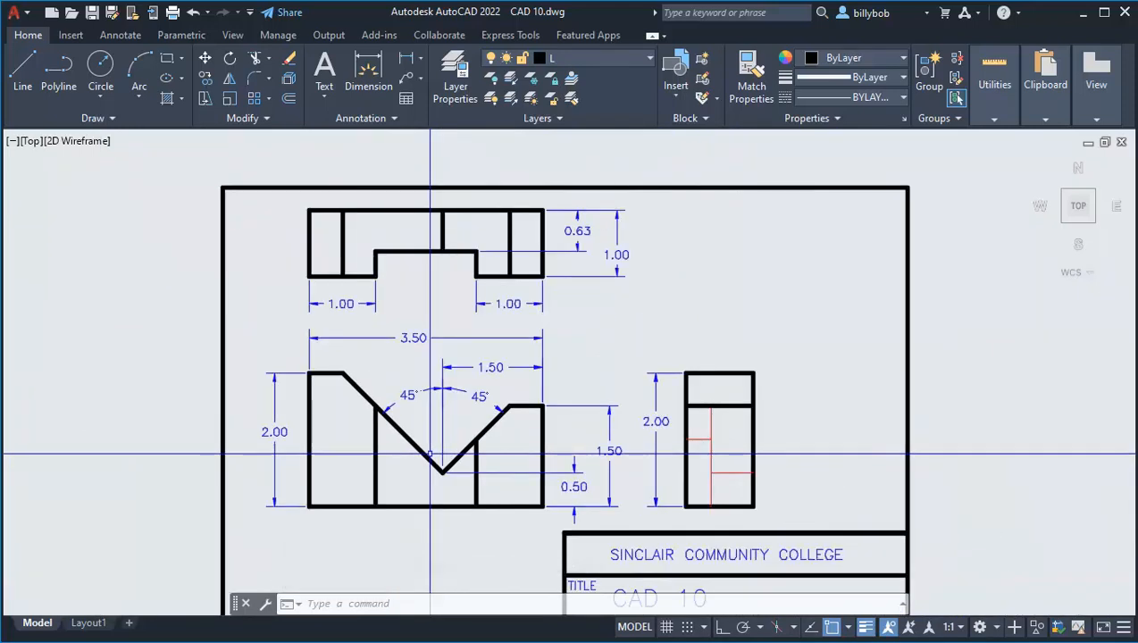
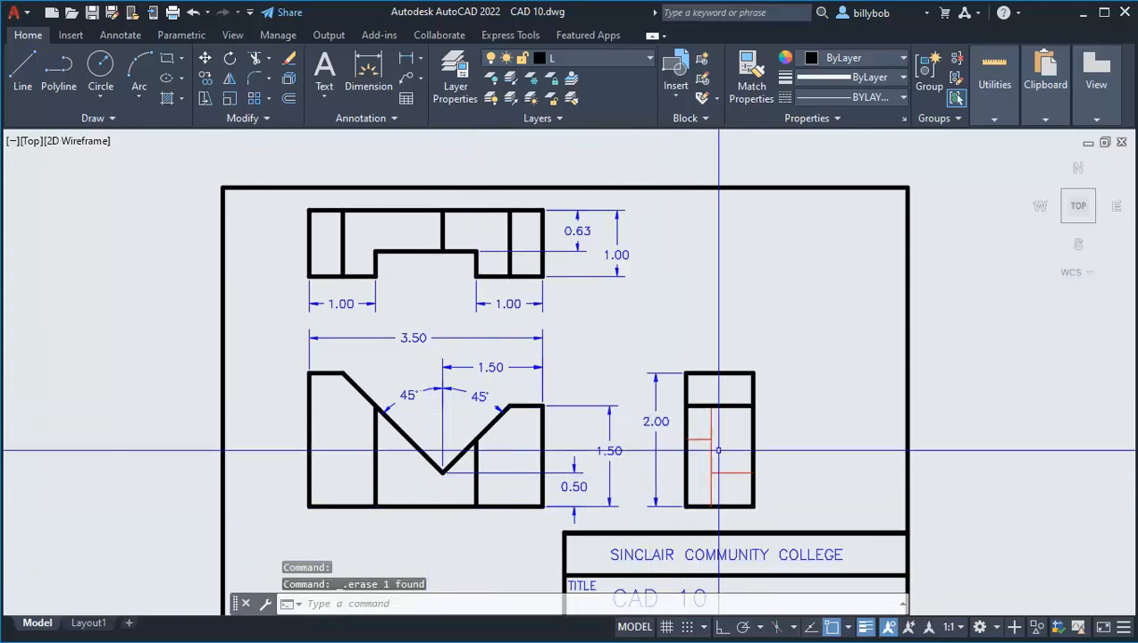
Regenerate the model to refresh the dashed display of the side view's red hidden lines, and save the drawing.
{"action": "scroll", "coordinate": [719, 451], "scroll_direction": "up", "scroll_amount": 4}
{"action": "scroll", "coordinate": [686, 406], "scroll_direction": "down", "scroll_amount": 4}
{"action": "scroll", "coordinate": [684, 384], "scroll_direction": "up", "scroll_amount": 4}
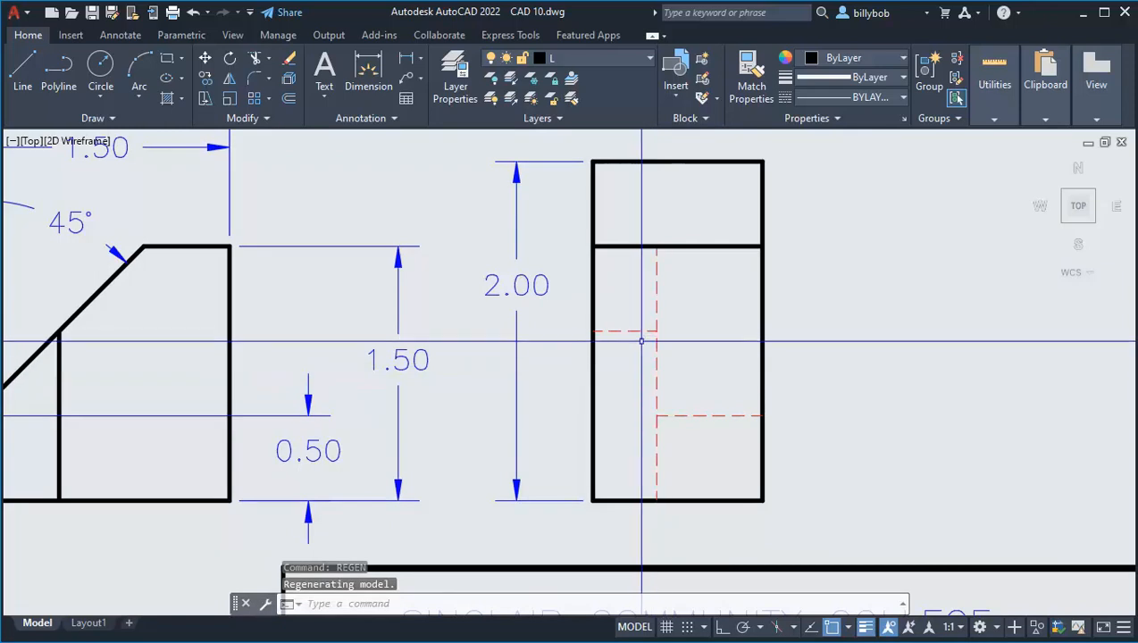
{"action": "scroll", "coordinate": [637, 337], "scroll_direction": "down", "scroll_amount": 4}
{"action": "scroll", "coordinate": [621, 340], "scroll_direction": "down", "scroll_amount": 2}
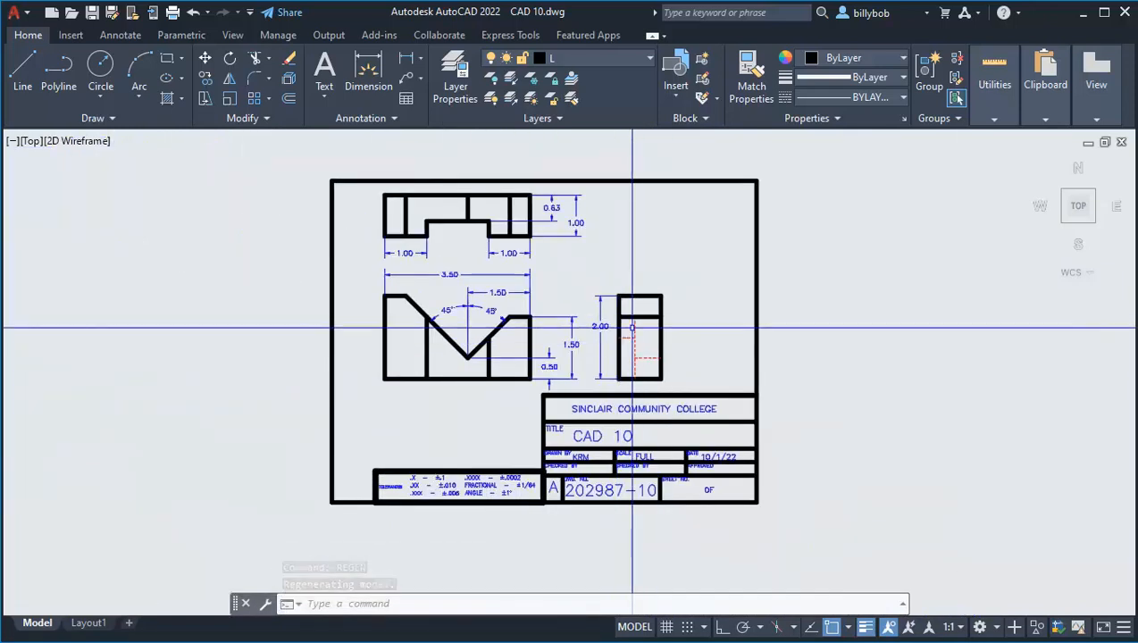
{"action": "key", "text": "ctrl+s"}
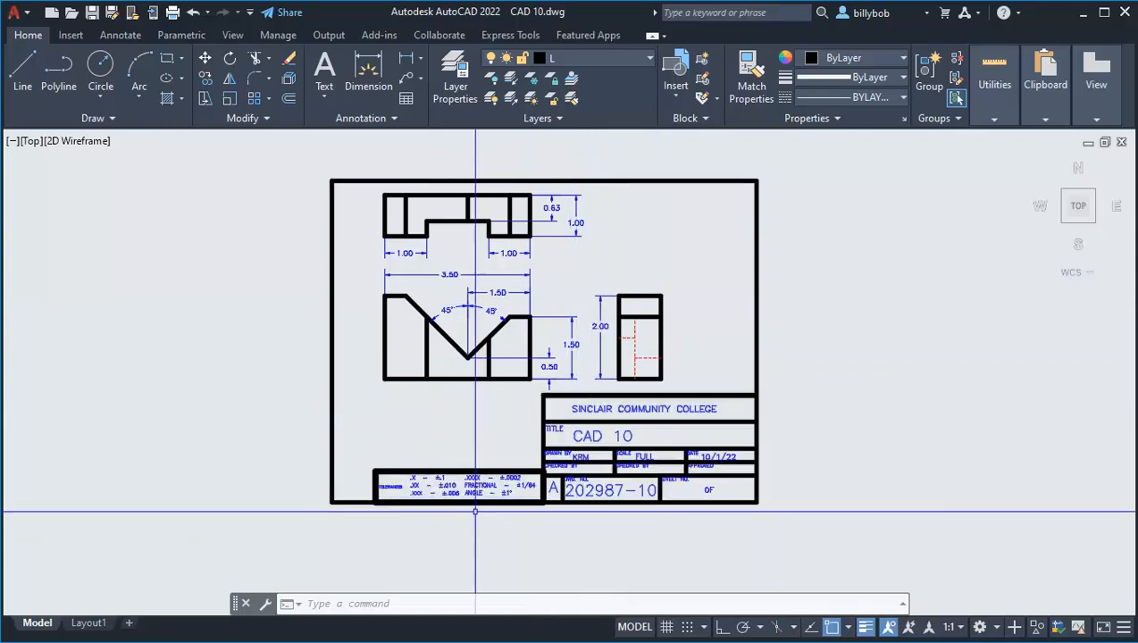
{"action": "middle_click_drag", "start_coordinate": [478, 517], "coordinate": [445, 526]}
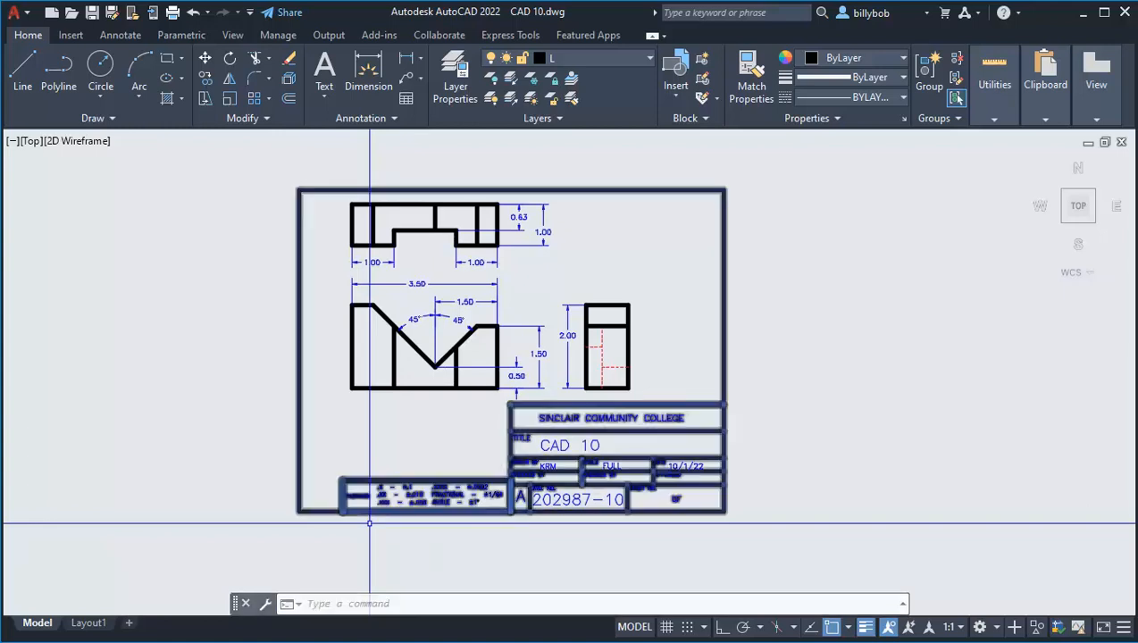
{"action": "key", "text": "Escape"}
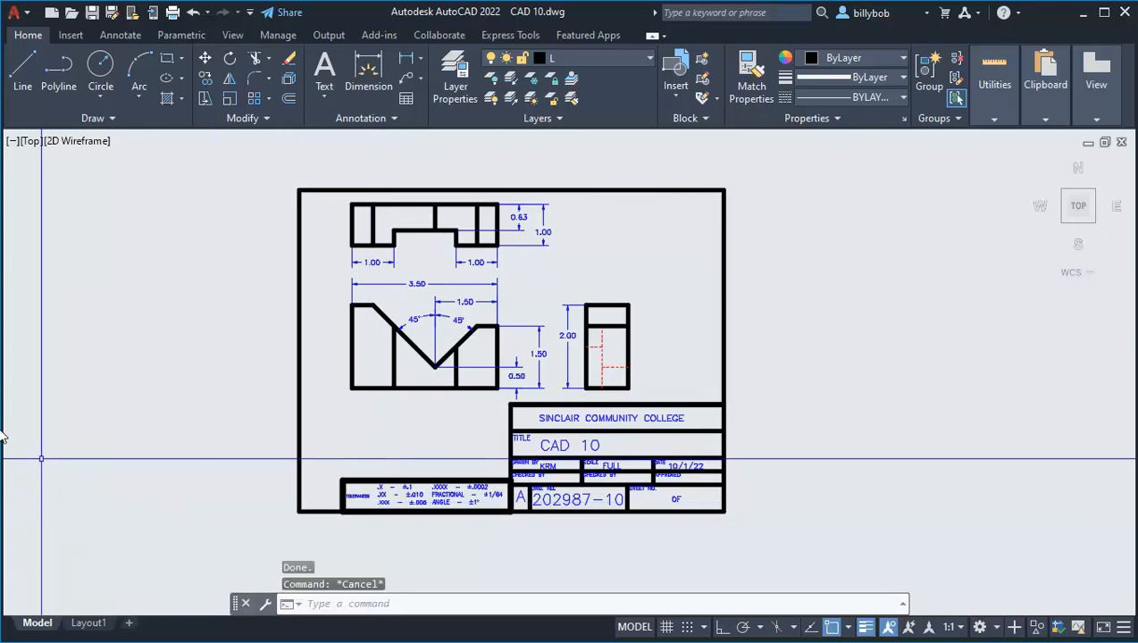
{"action": "key", "text": "Escape"}
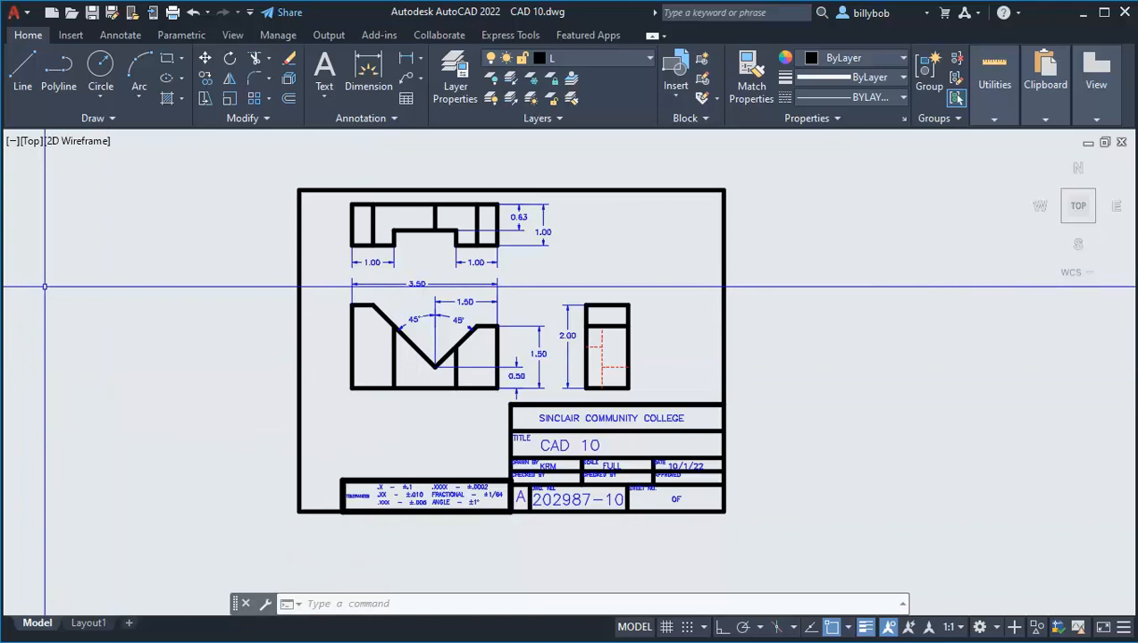
{"action": "key", "text": "Escape"}
{"action": "key", "text": "Escape"}
{"action": "key", "text": "Escape"}
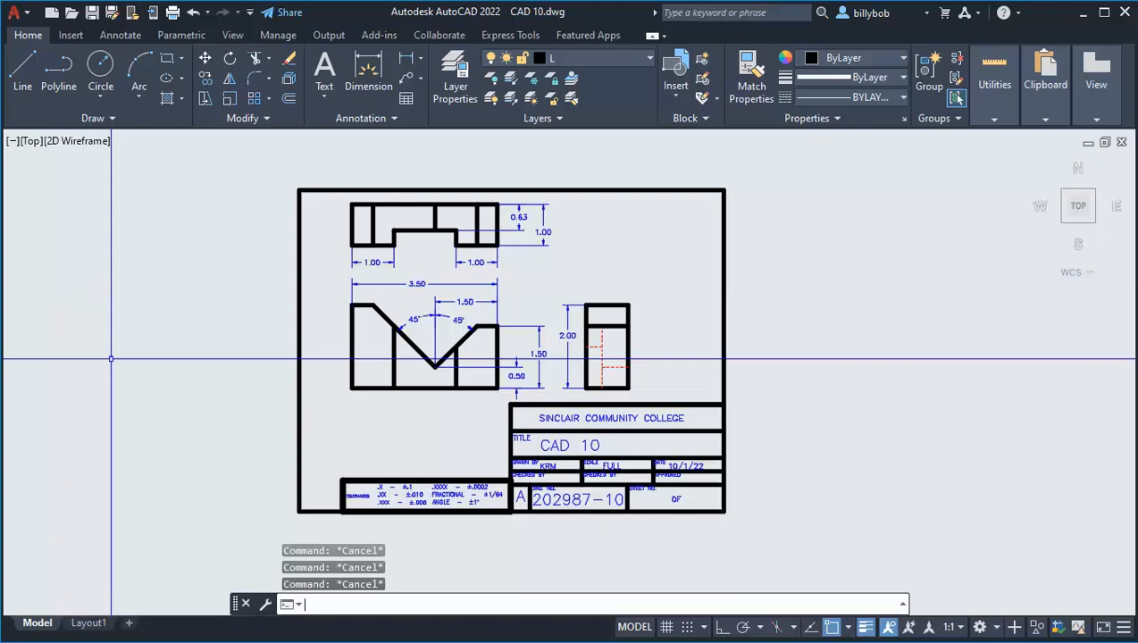
{"action": "scroll", "coordinate": [393, 307], "scroll_direction": "up", "scroll_amount": 2}
{"action": "middle_click", "coordinate": [308, 384]}
{"action": "middle_click", "coordinate": [308, 384]}
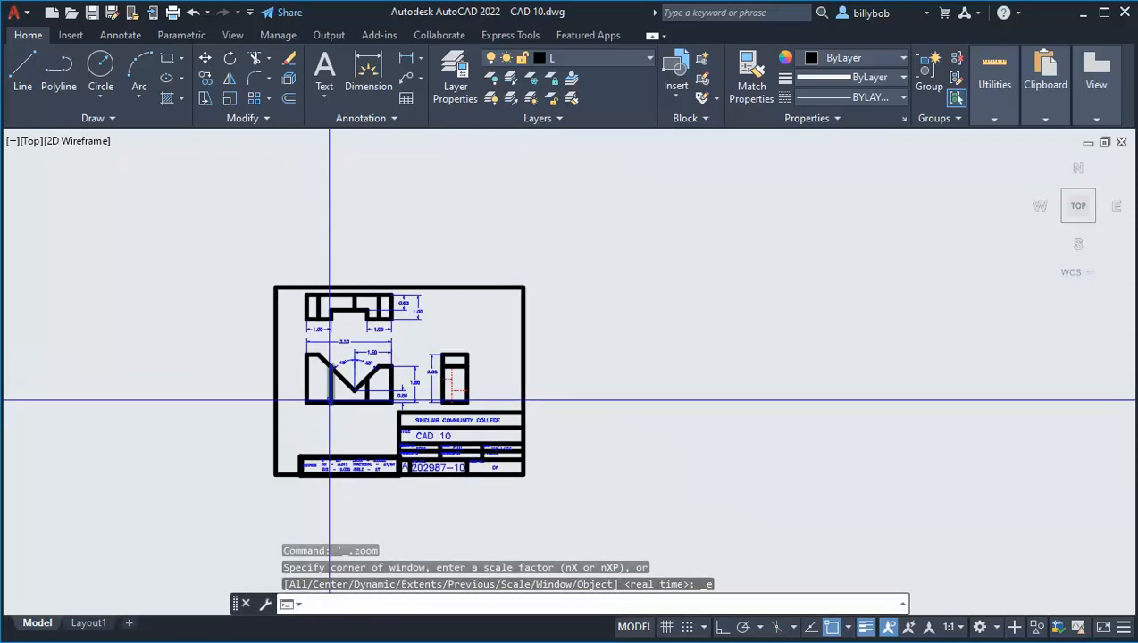
{"action": "scroll", "coordinate": [213, 310], "scroll_direction": "up", "scroll_amount": 6}
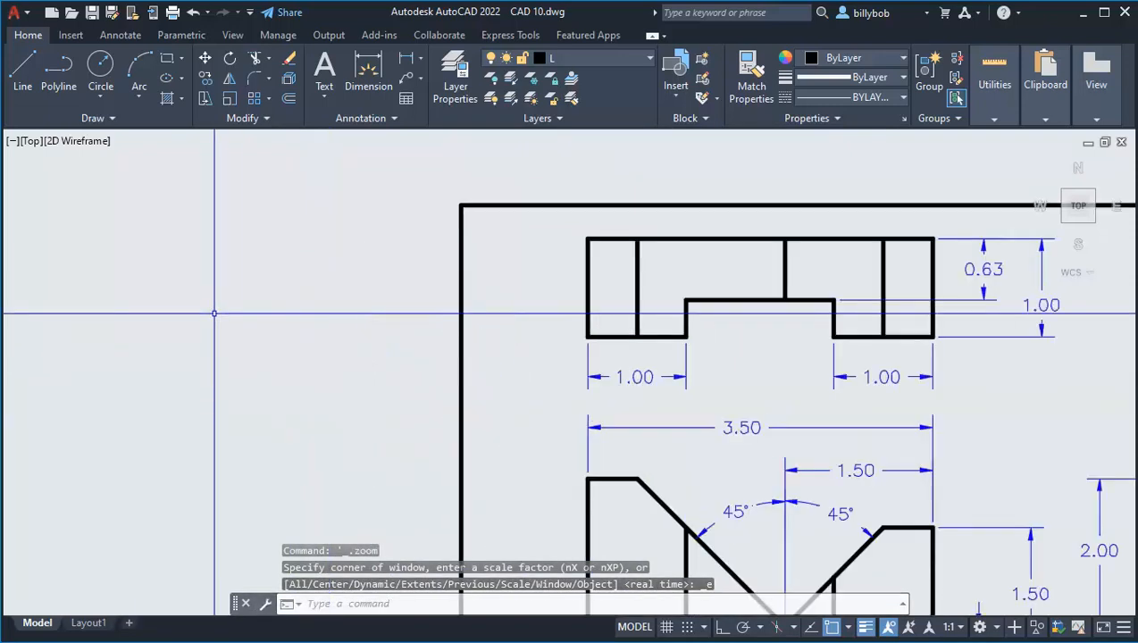
{"action": "scroll", "coordinate": [213, 310], "scroll_direction": "down", "scroll_amount": 8}
{"action": "key", "text": "Escape"}
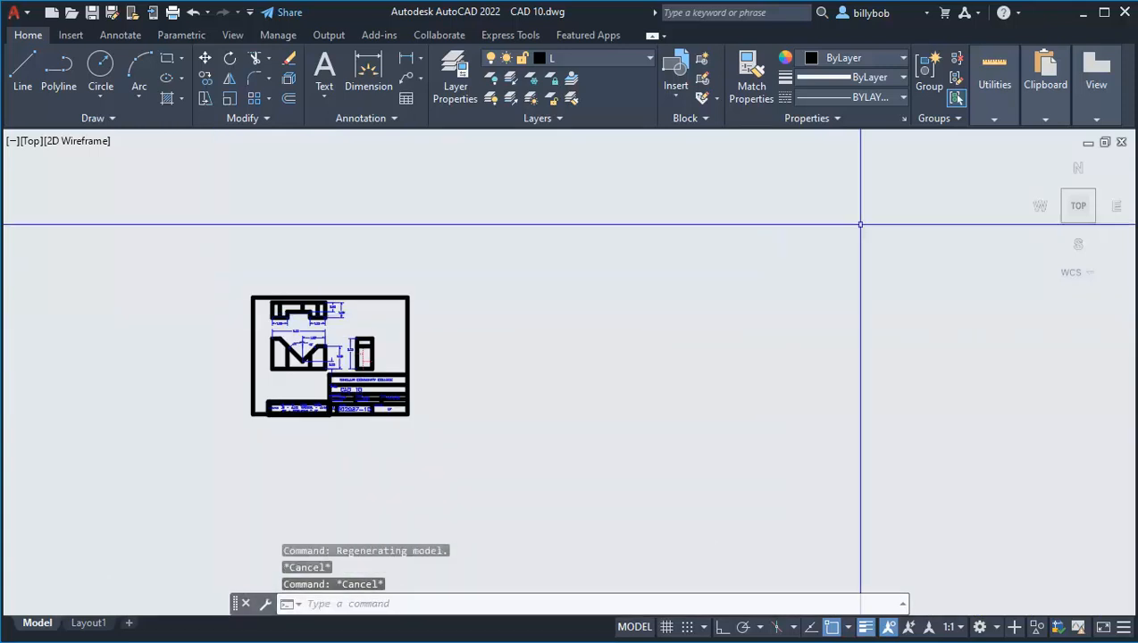
Clear the desktop by minimizing the AutoCAD, browser and PowerPoint windows and closing the CAD 2022 Videos folder window.
{"action": "left_click", "coordinate": [1086, 14]}
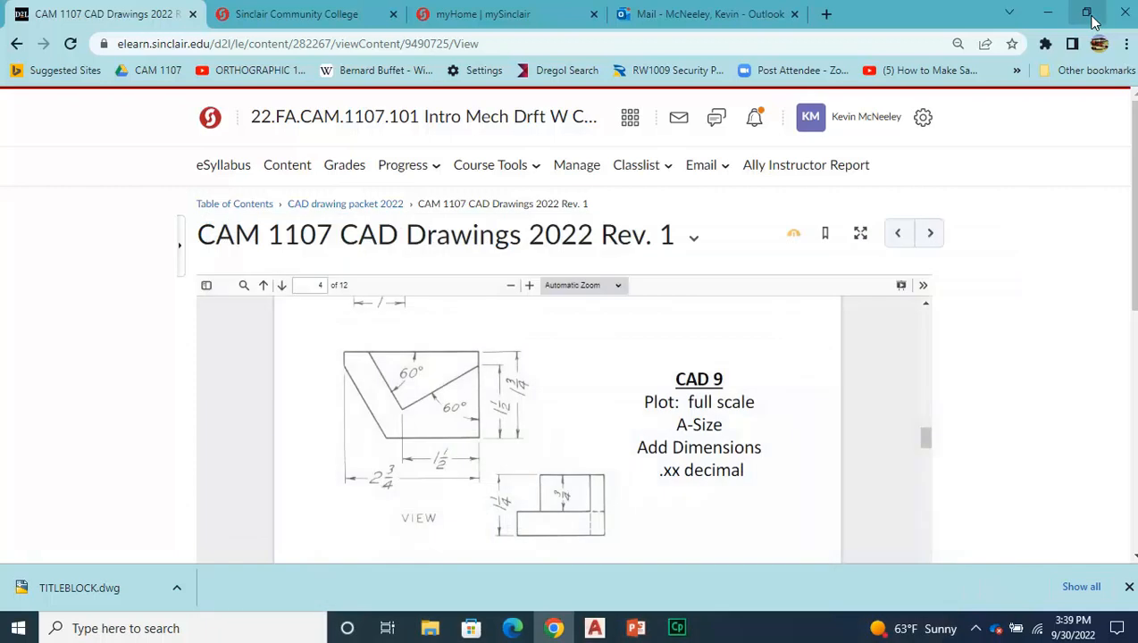
{"action": "left_click", "coordinate": [1048, 13]}
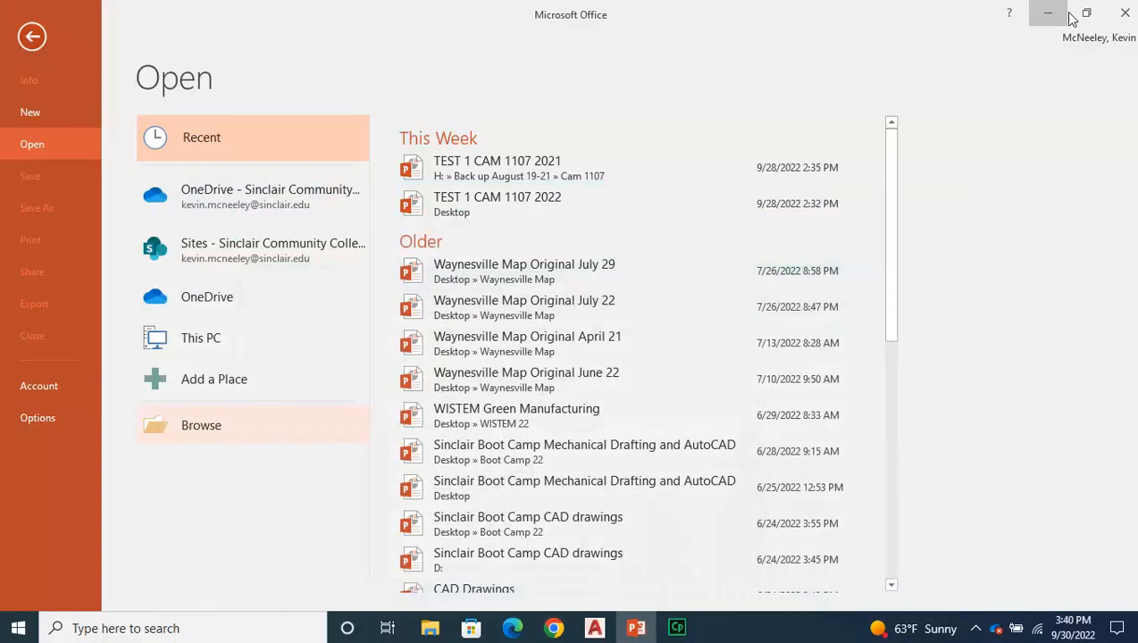
{"action": "left_click", "coordinate": [1049, 16]}
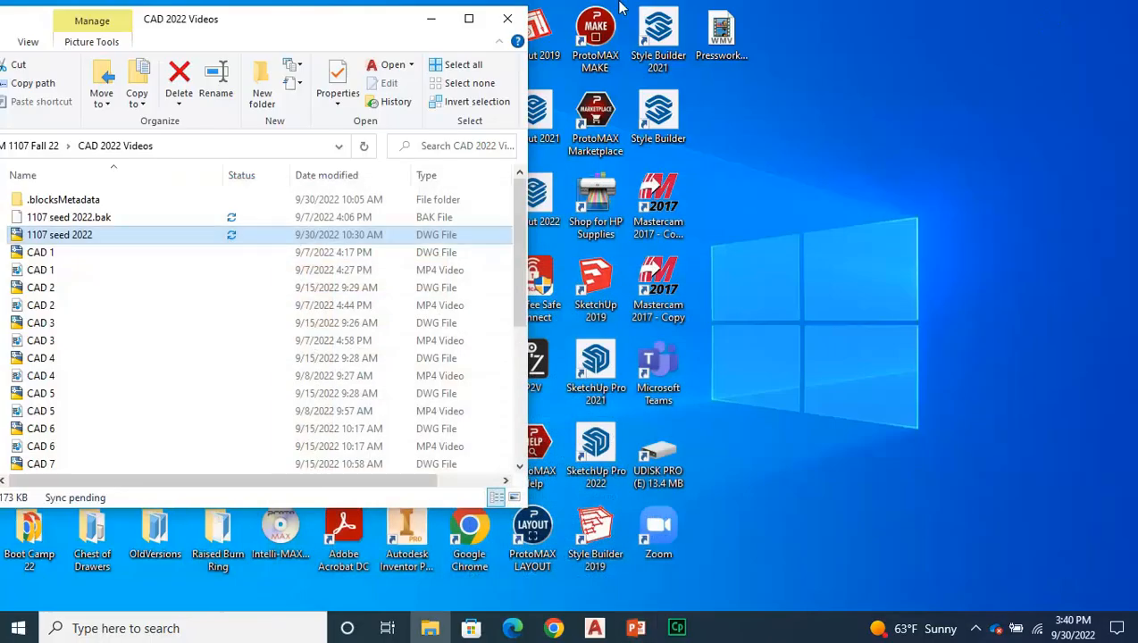
{"action": "left_click", "coordinate": [507, 18]}
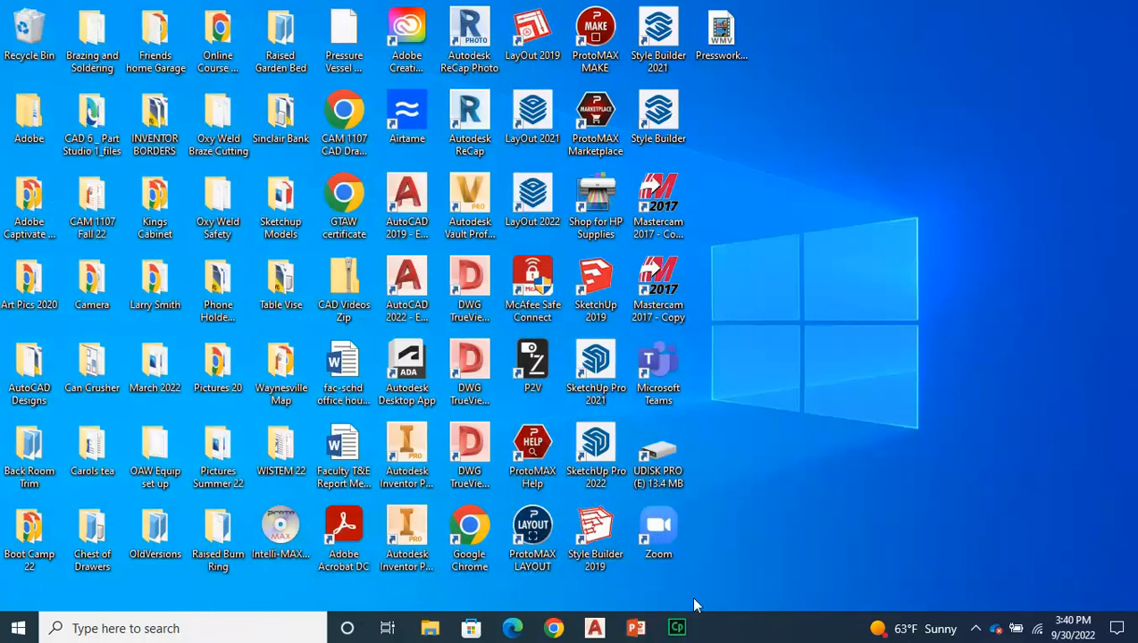